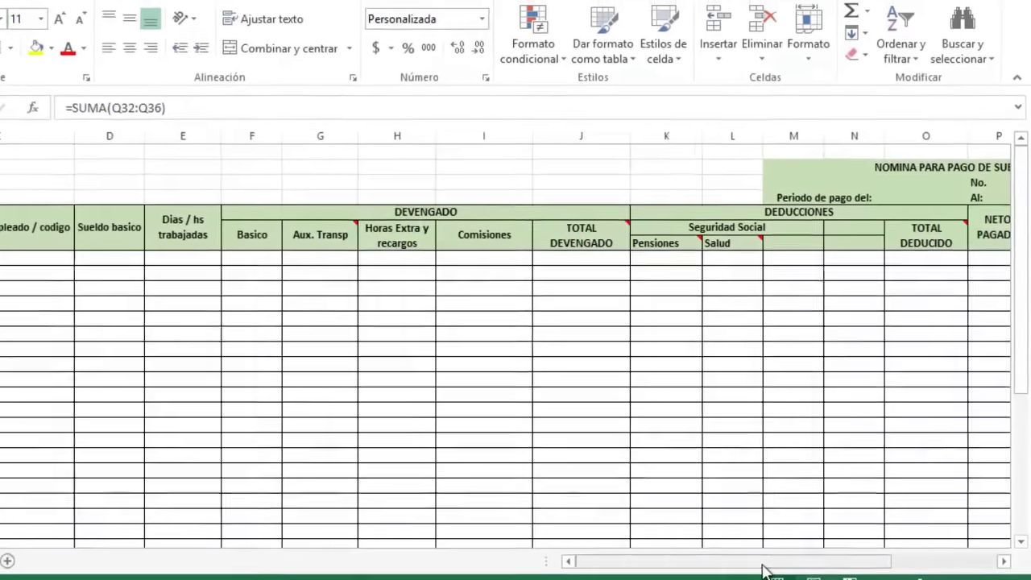
Step: Enter 1 as the payroll number in the No. cell
drag(764, 564, 822, 564)
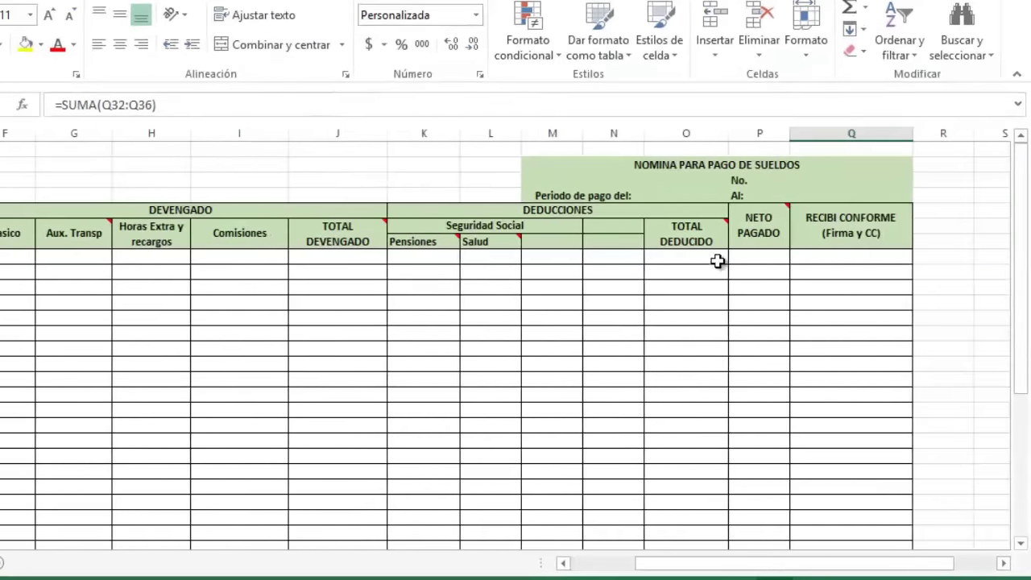
click(679, 196)
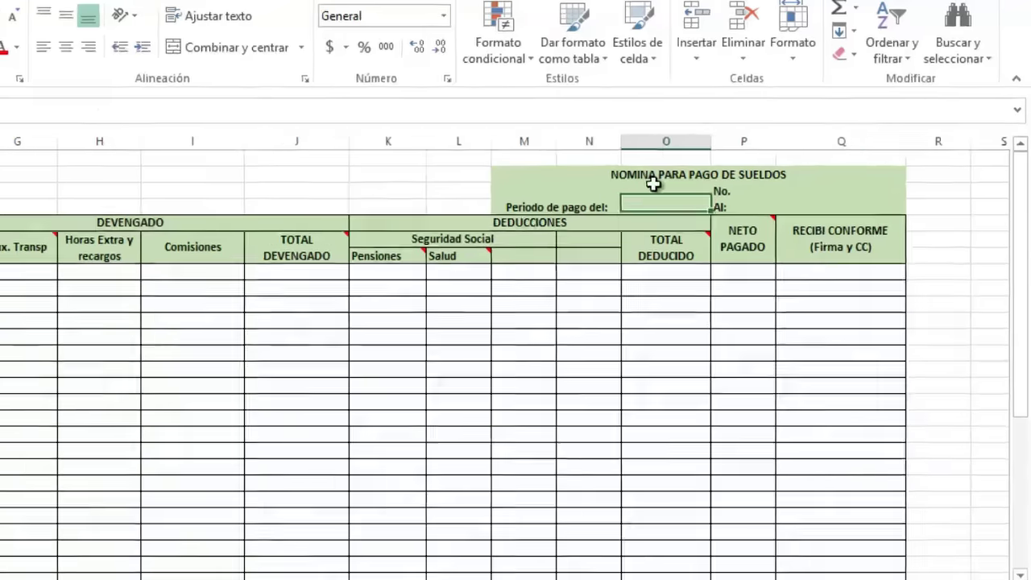
click(654, 186)
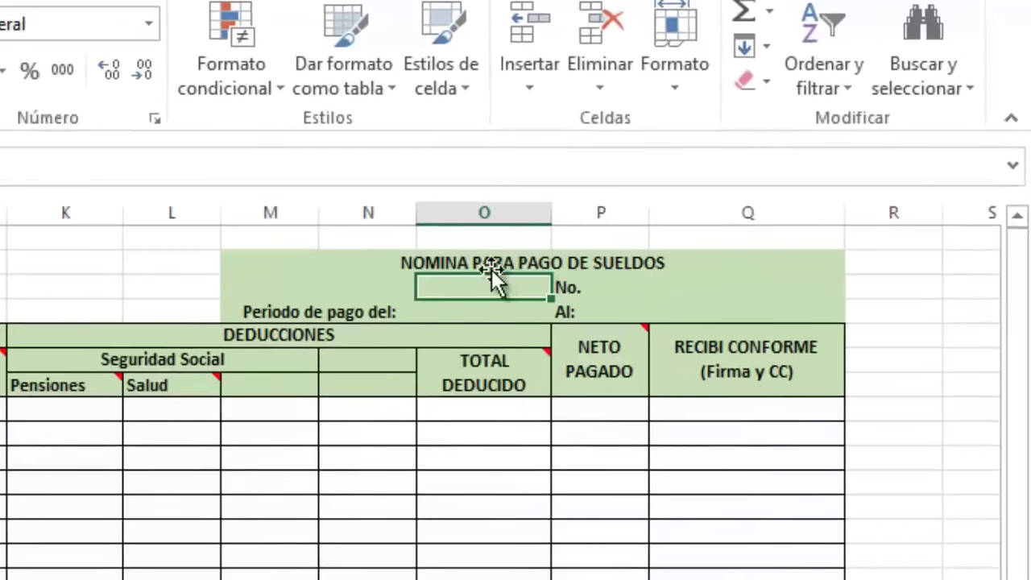
click(570, 286)
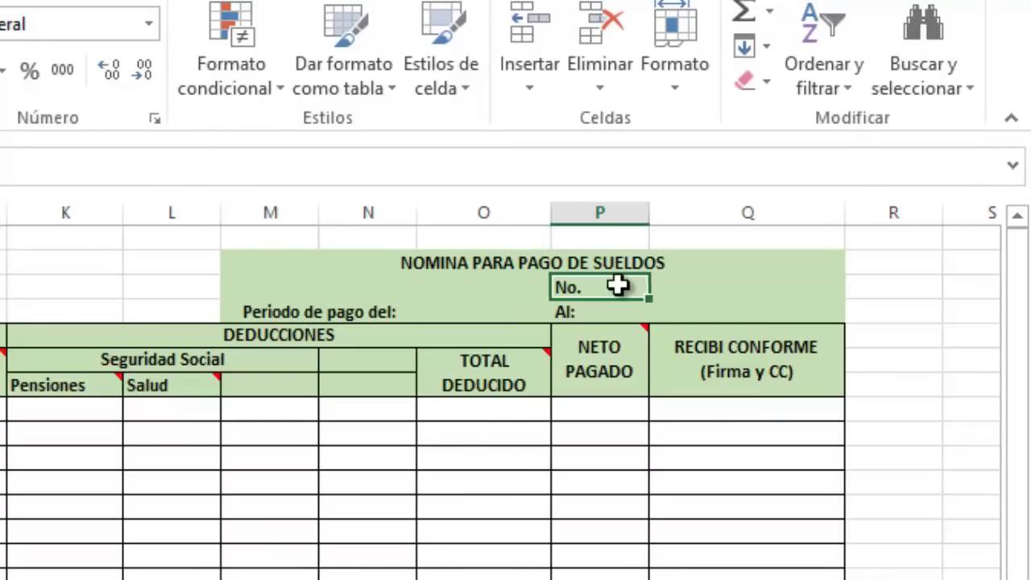
click(662, 295)
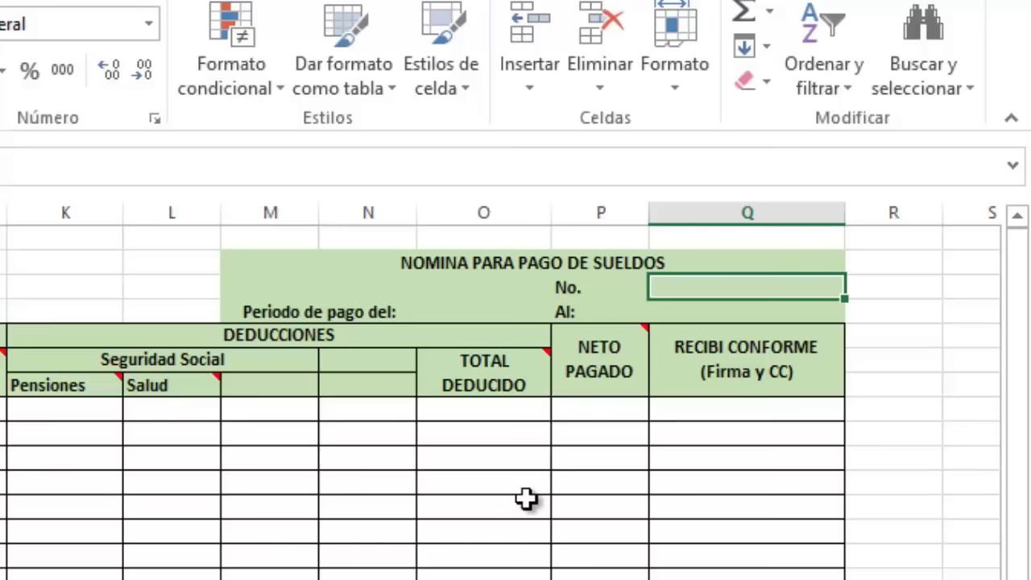
text(1)
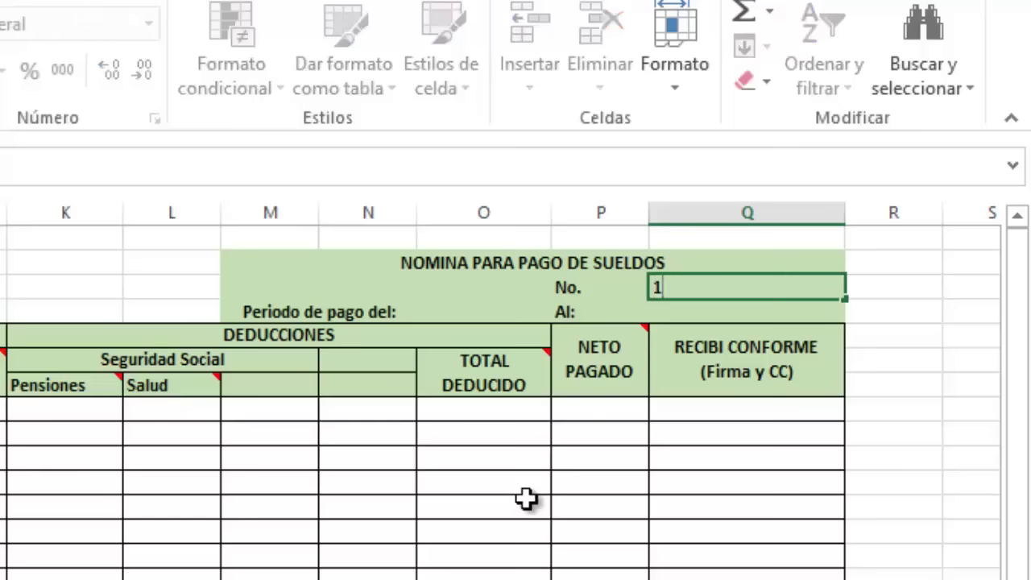
click(428, 314)
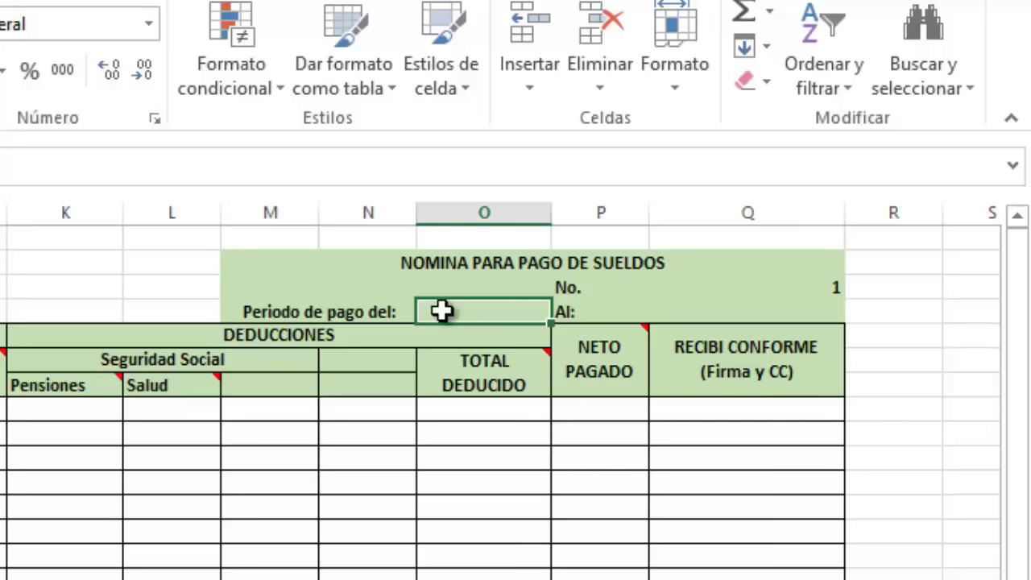
Step: Set the pay period from 01 de agosto to 31 de agosto
double_click(443, 311)
text(01 de)
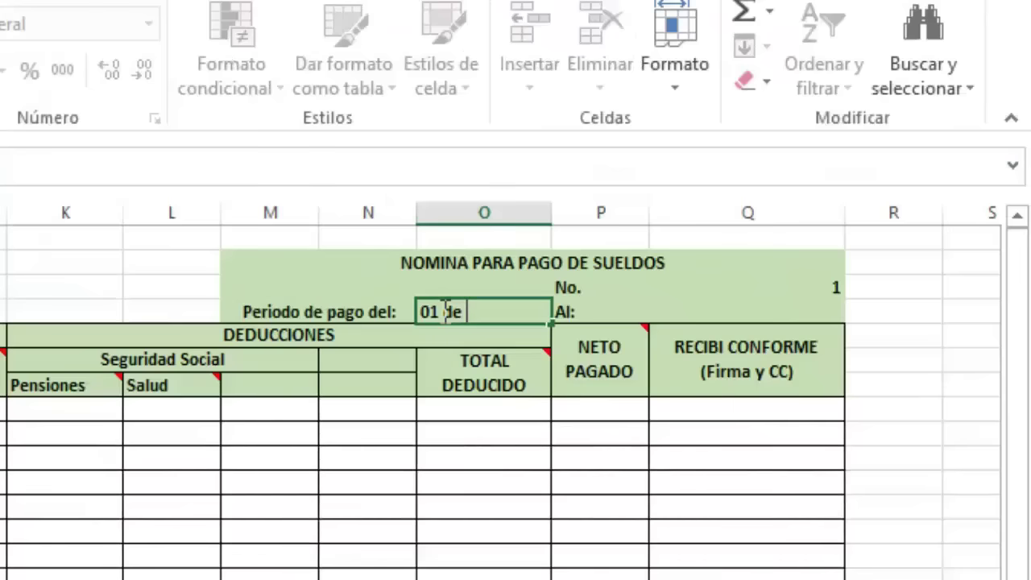
text( agosto)
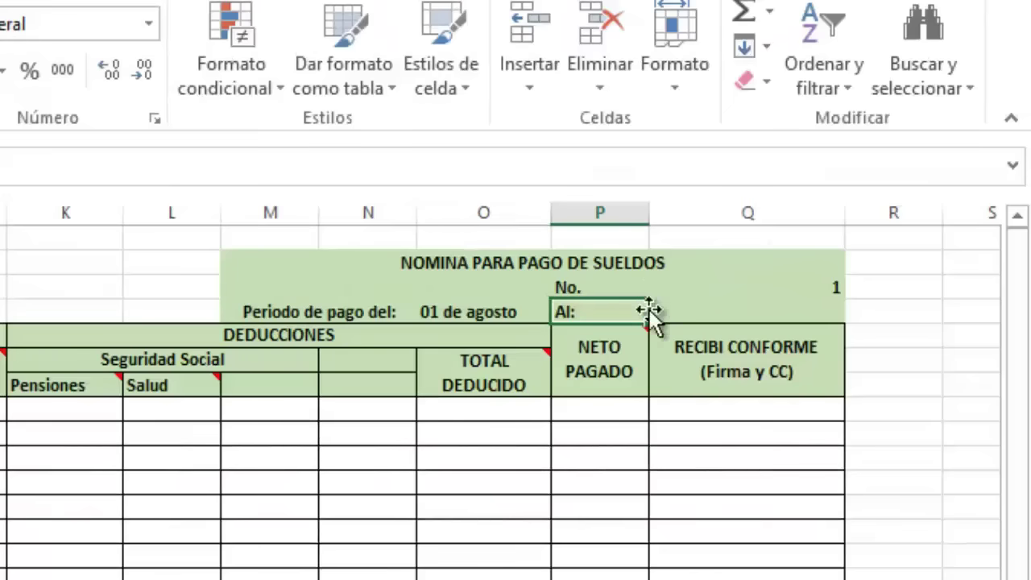
click(631, 307)
click(683, 308)
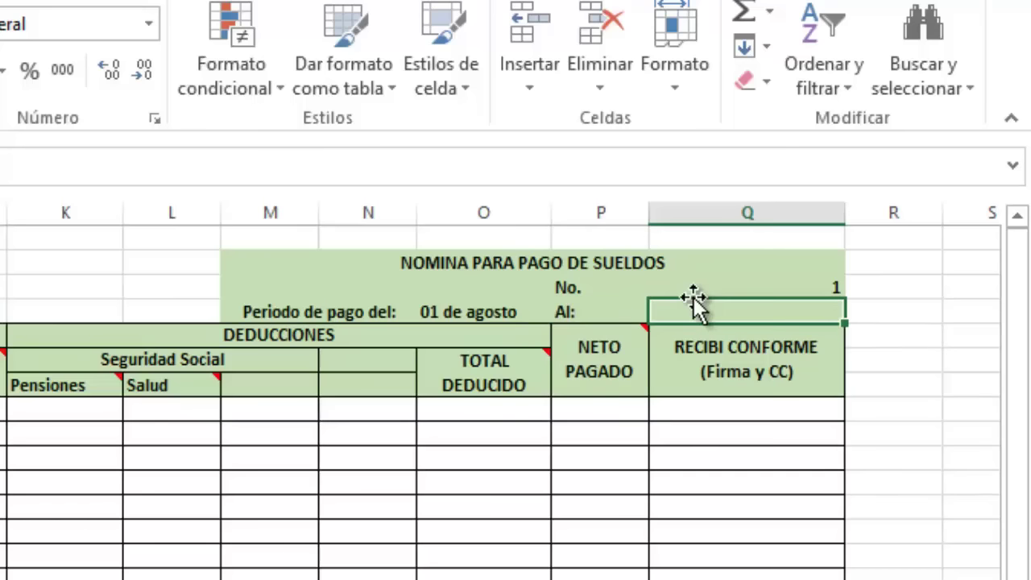
text(31)
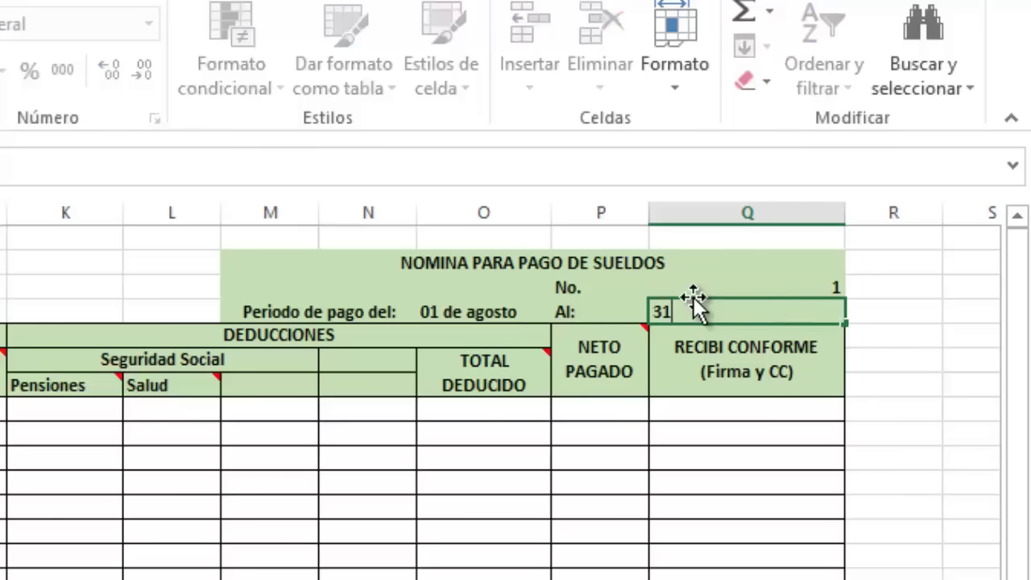
text( de)
text( agosto)
key(Return)
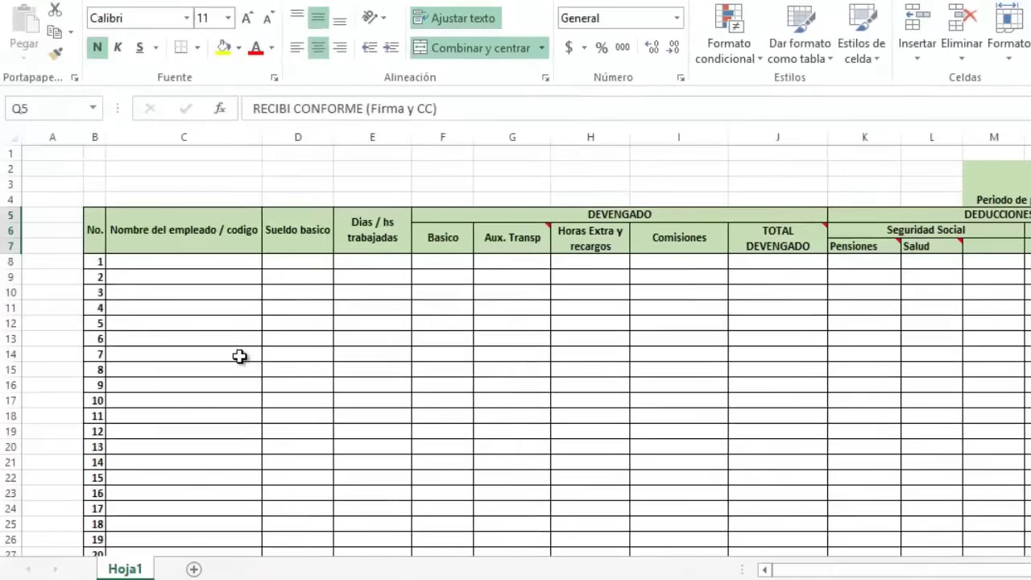
Step: Type the four employees' full names into cells C8 through C11
click(214, 276)
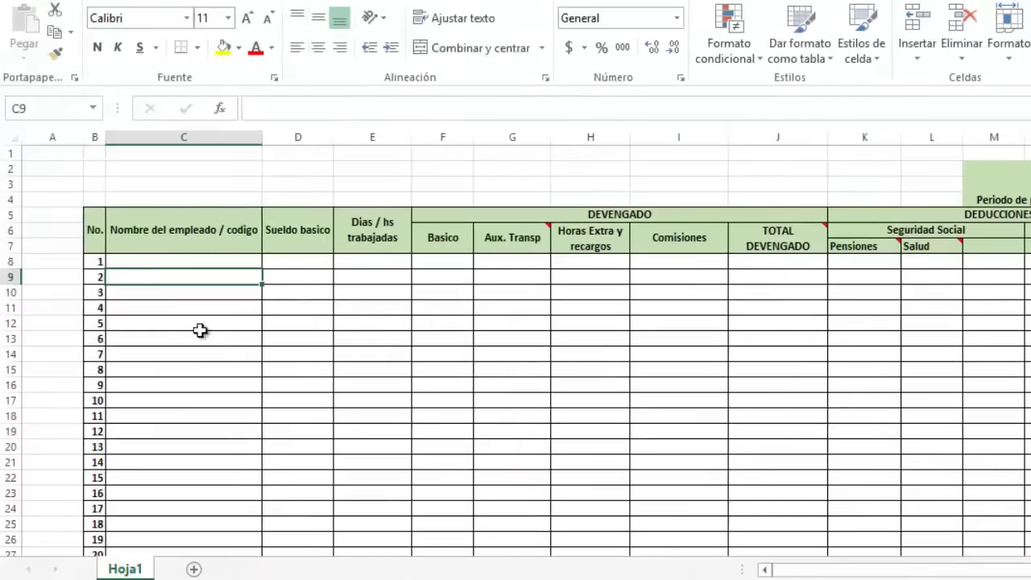
click(235, 262)
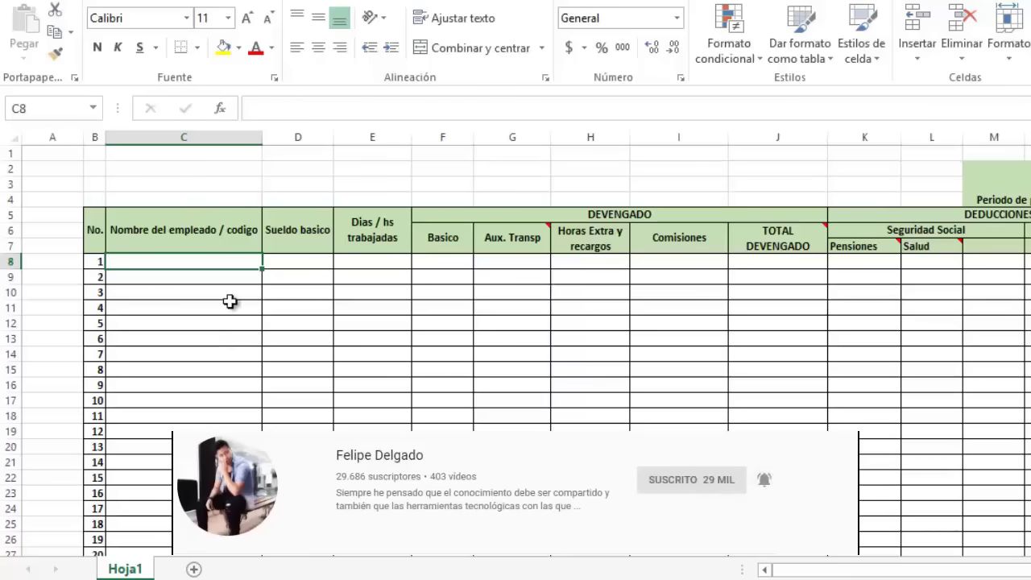
text(E)
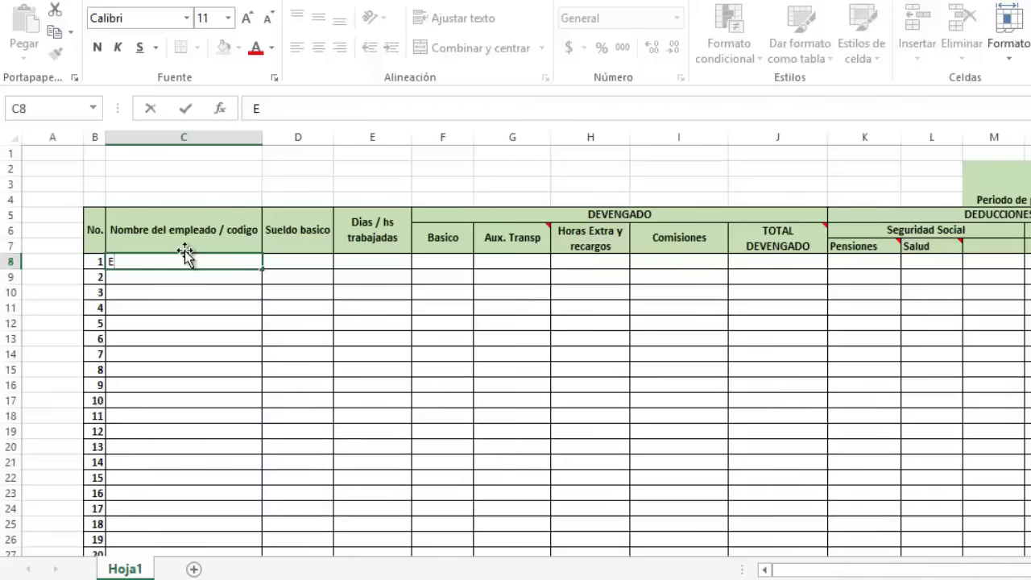
text(lver Galarga)
key(Return)
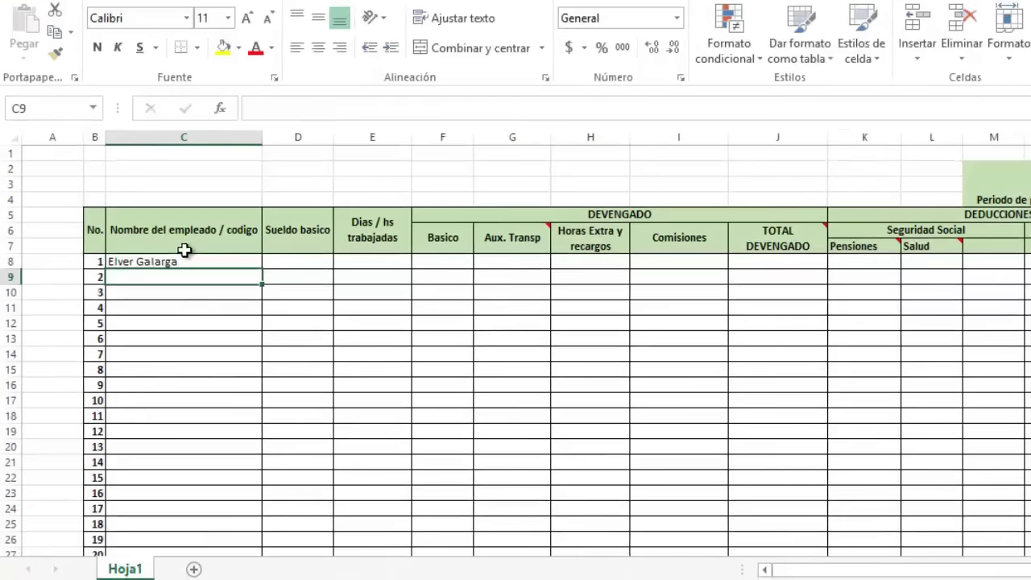
text(Lola Mento)
key(Return)
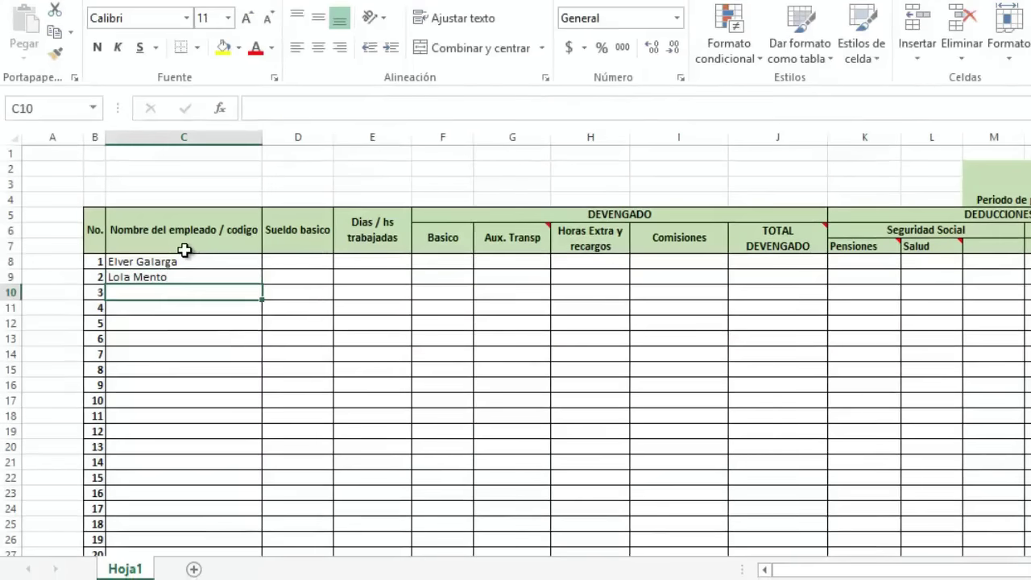
text(Benito)
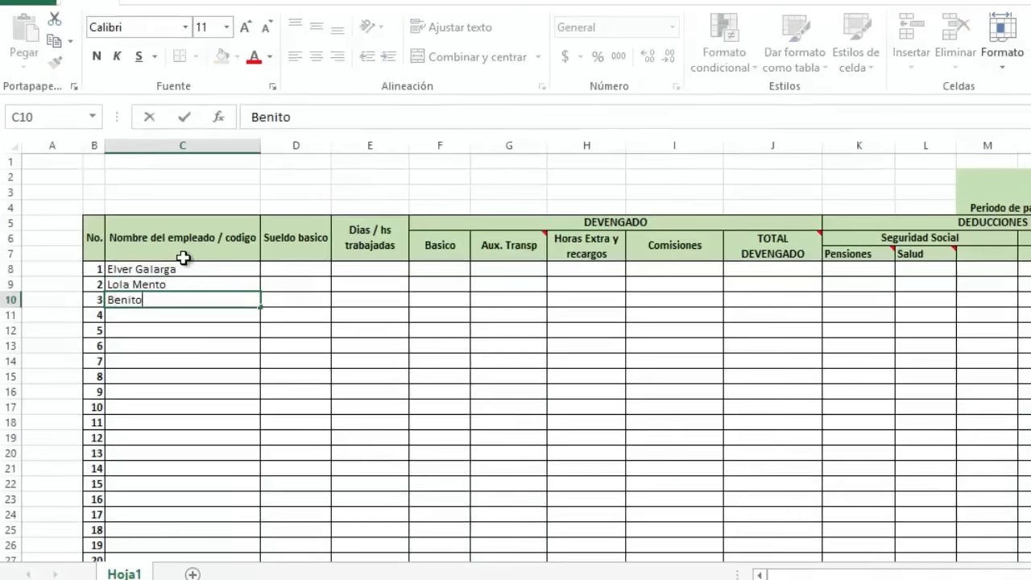
text( Camelas)
key(Return)
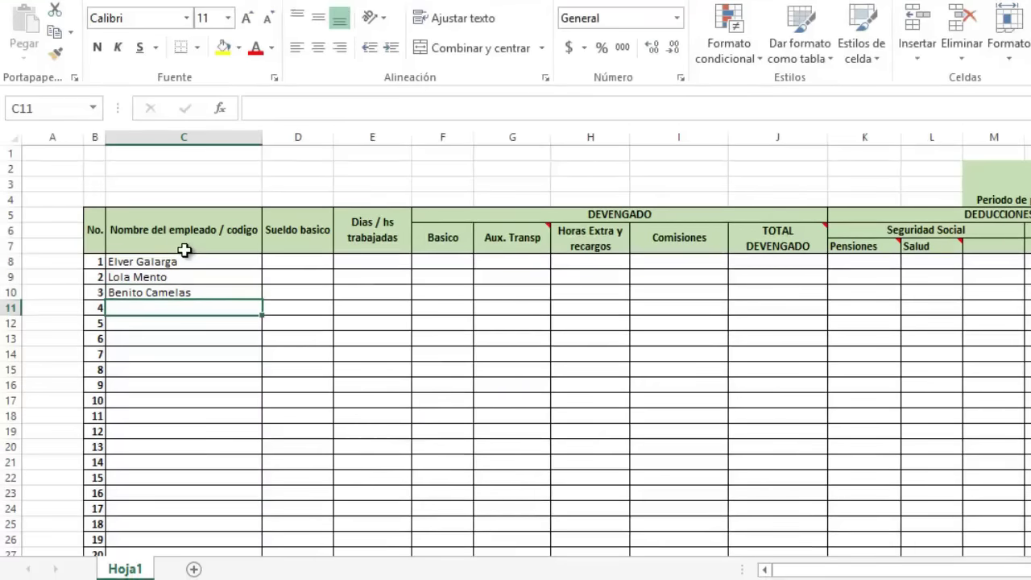
text(Do)
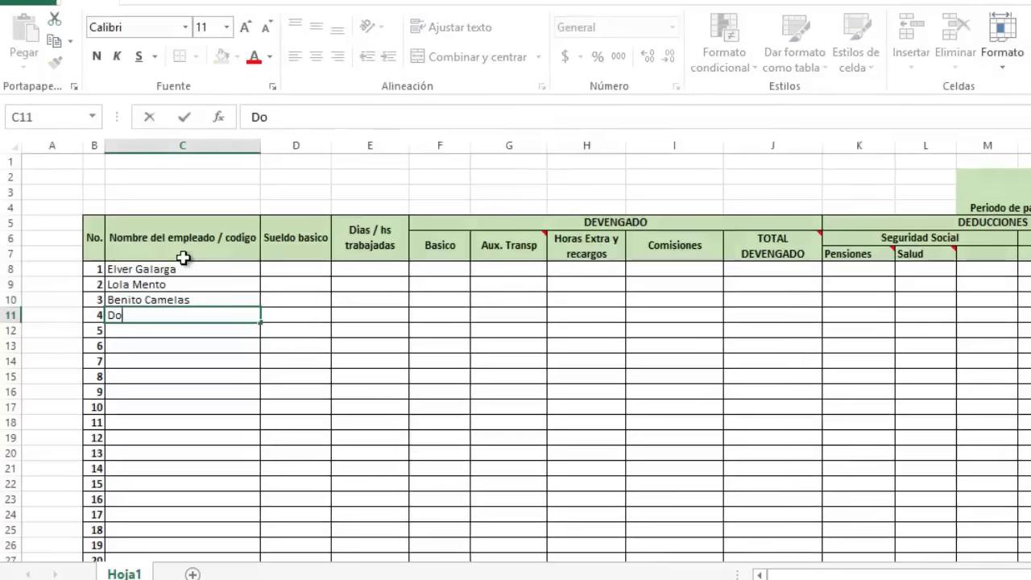
text(lores Delano)
key(Return)
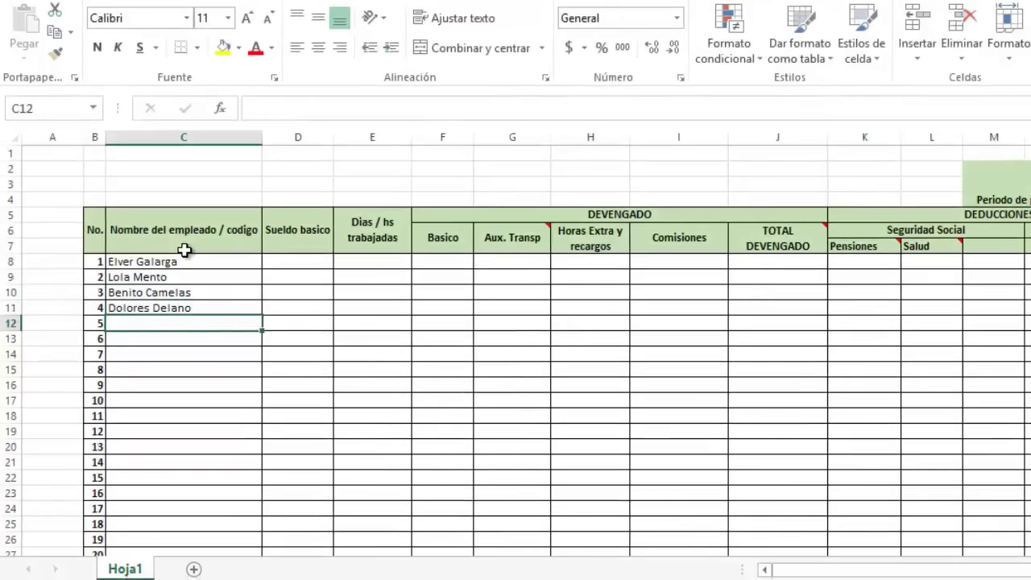
click(284, 262)
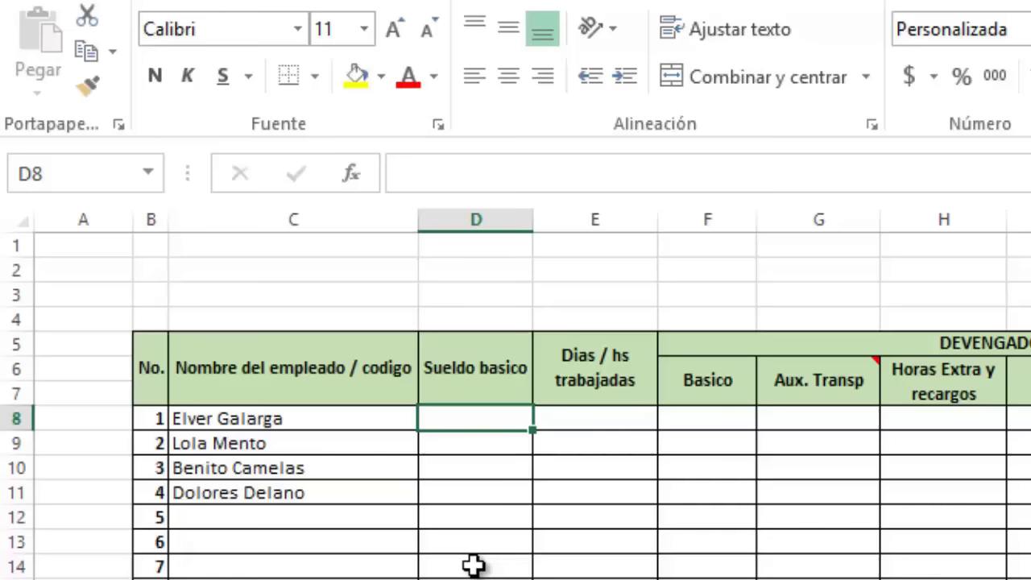
Step: Enter the first salary of 980, widen column D, and format it as Contabilidad
text(980)
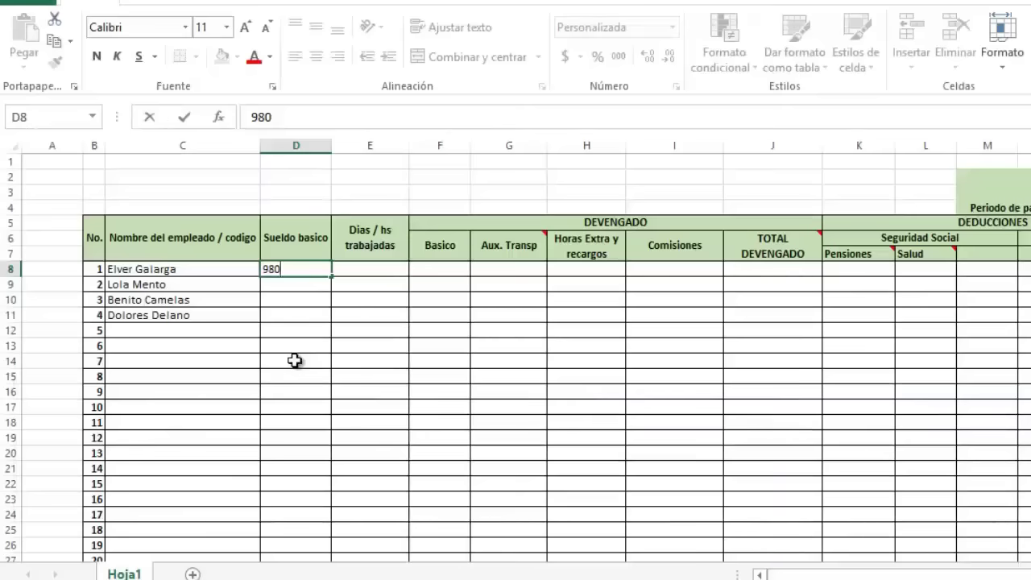
key(Return)
drag(331, 145, 335, 145)
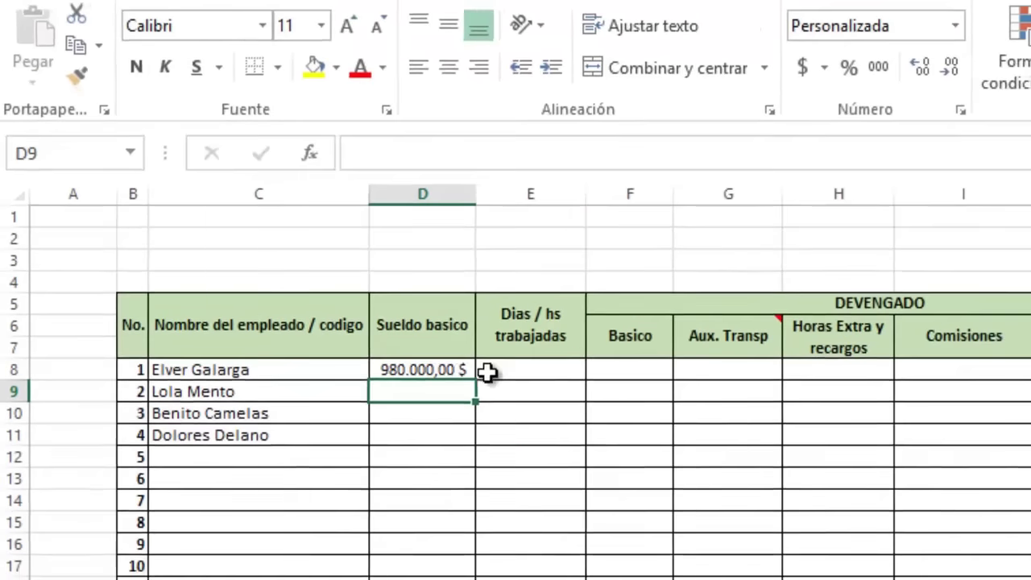
click(312, 269)
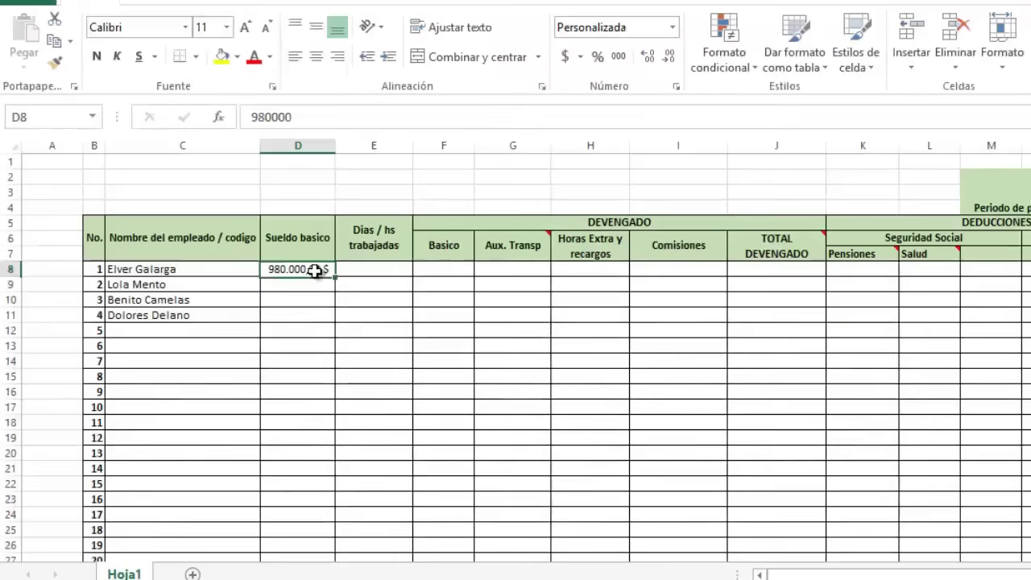
click(301, 141)
click(672, 27)
click(619, 180)
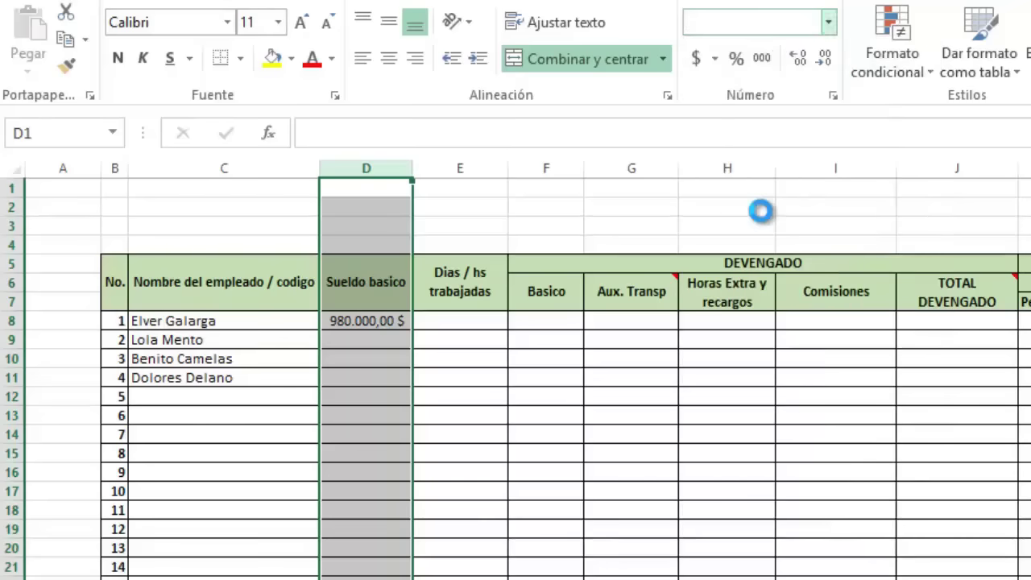
Step: Enter base salaries 1000, 1.100.000 and 2.500.000 for employees two through four
click(376, 340)
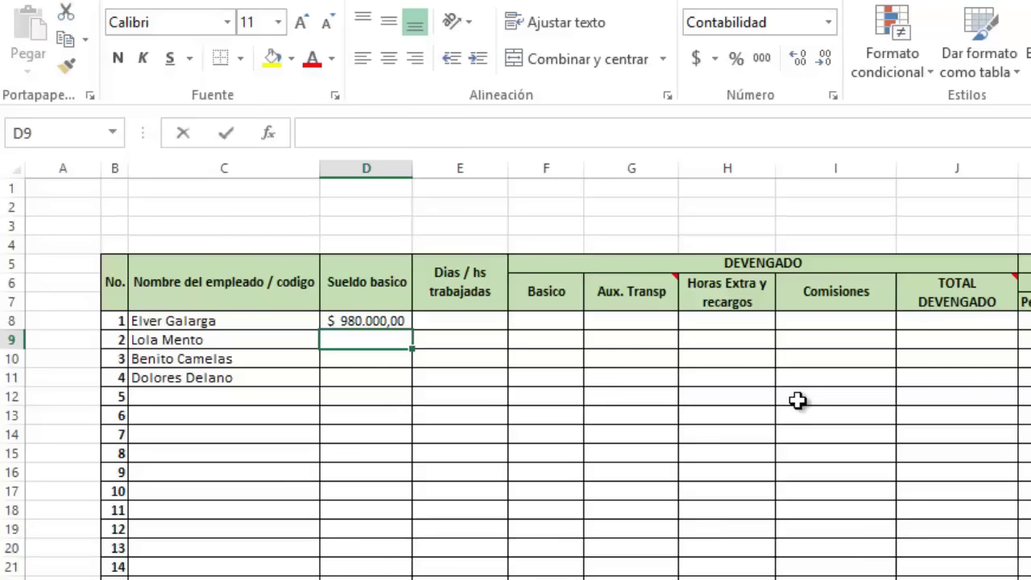
text(1000)
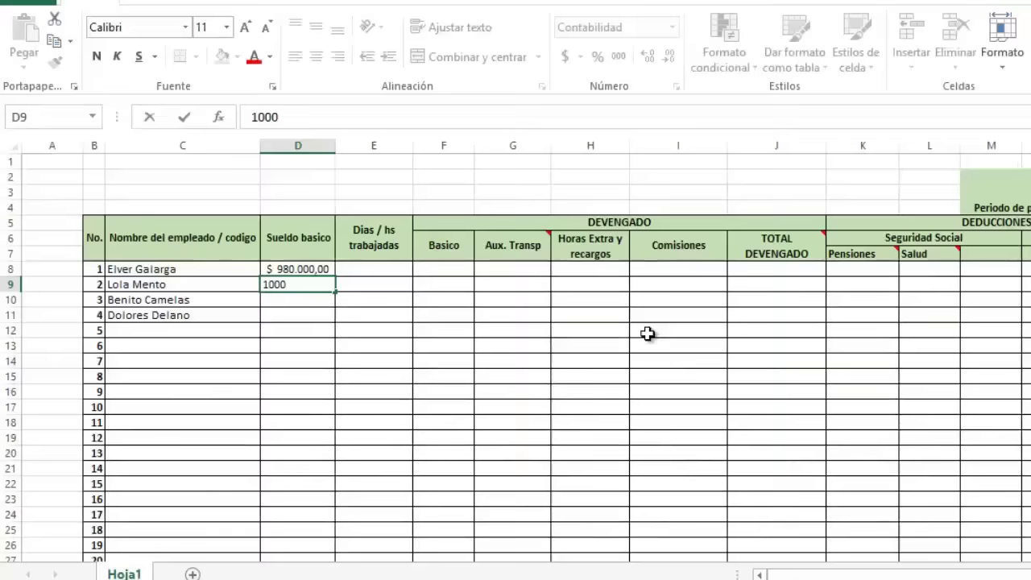
key(Return)
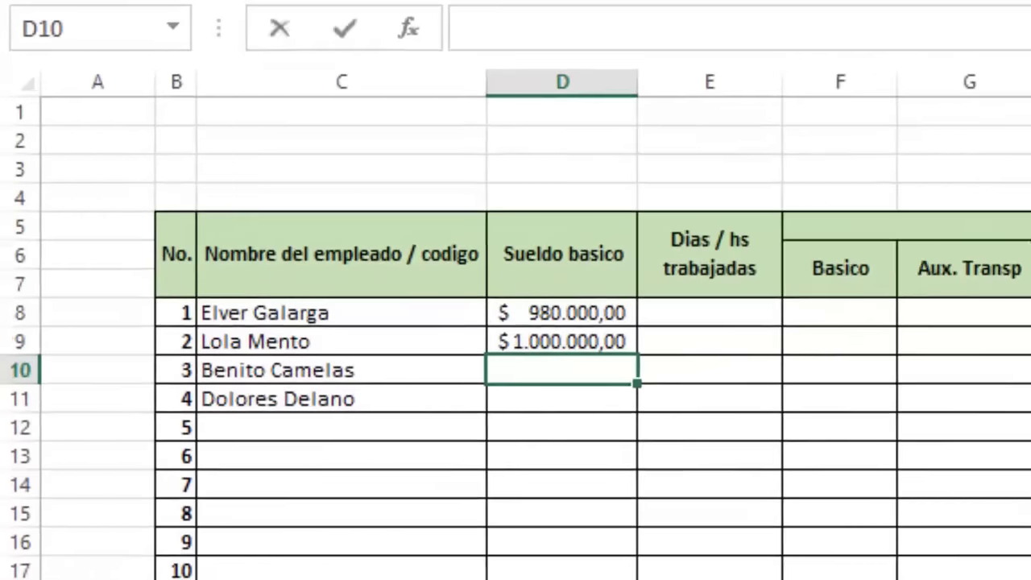
text(1.100.0)
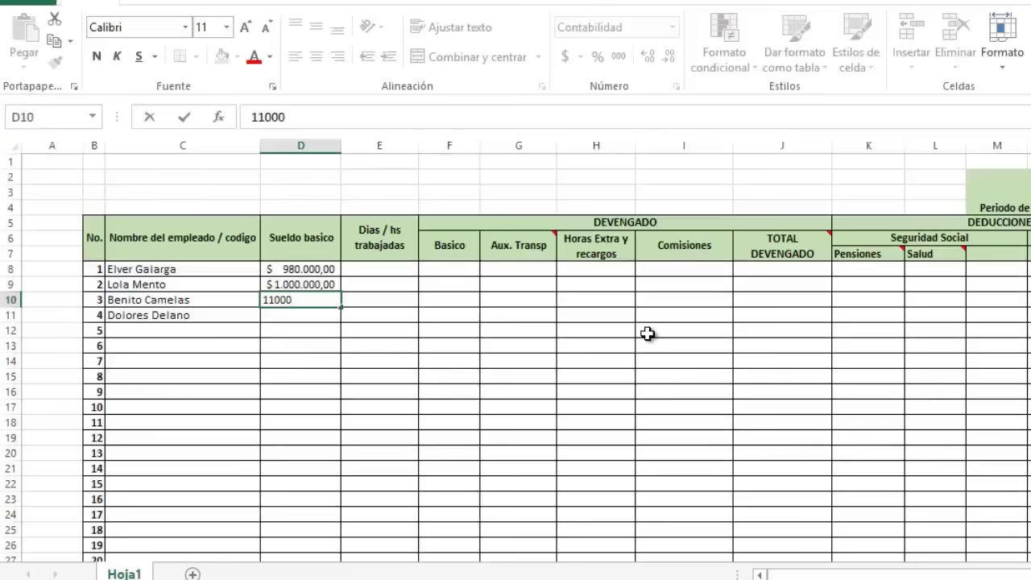
text(00)
key(Return)
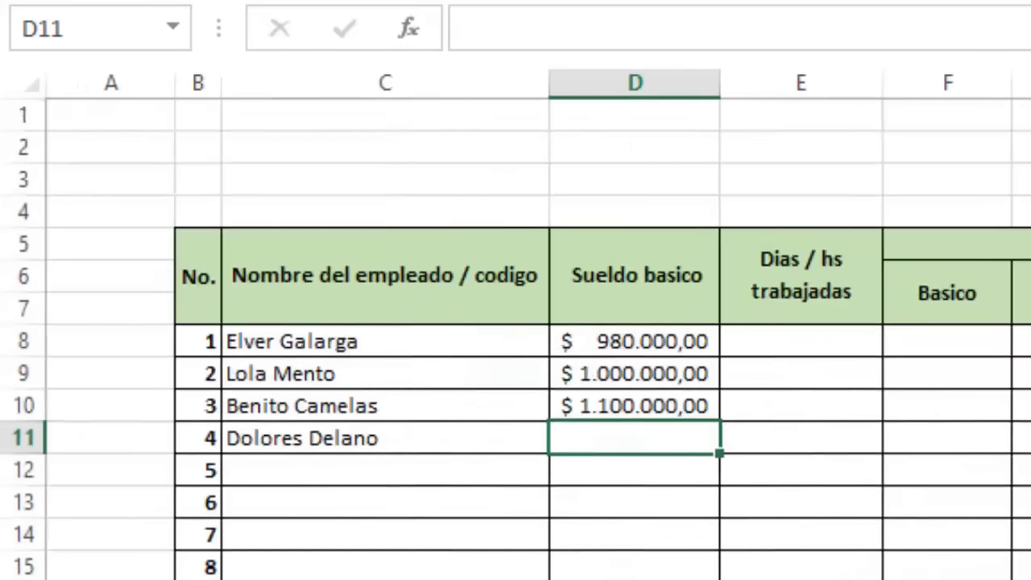
text(2.5)
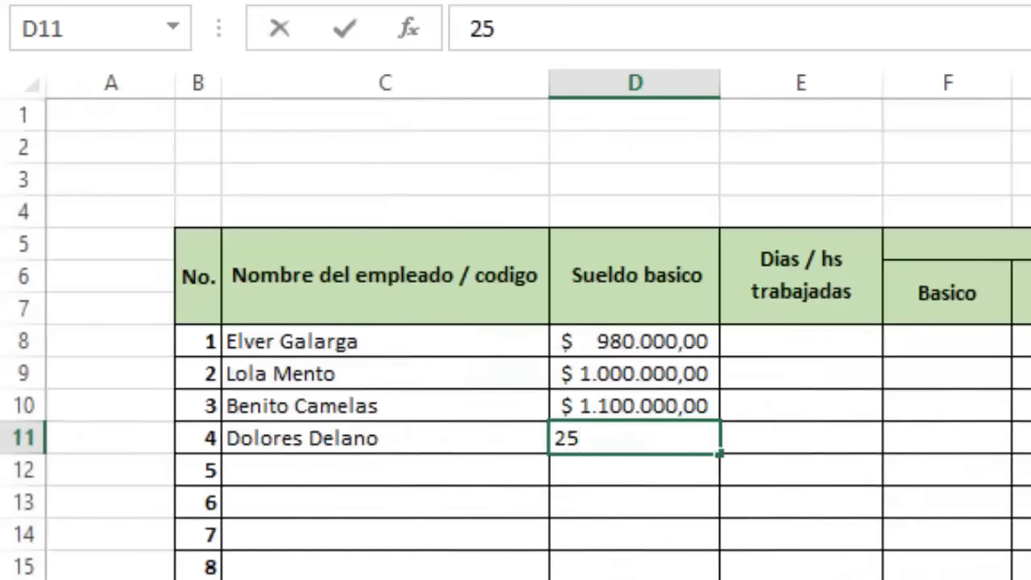
text(00.000)
key(Return)
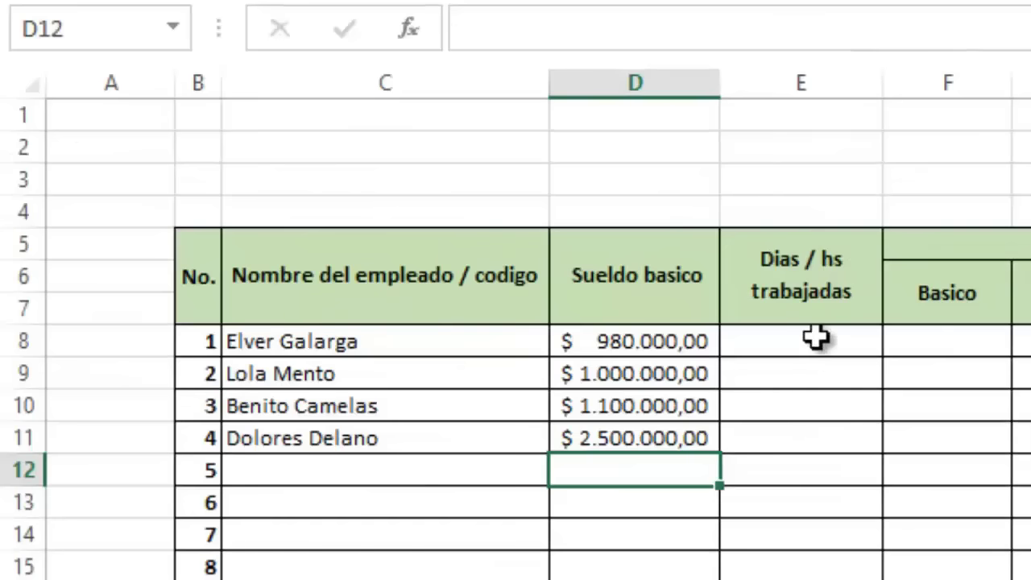
click(810, 331)
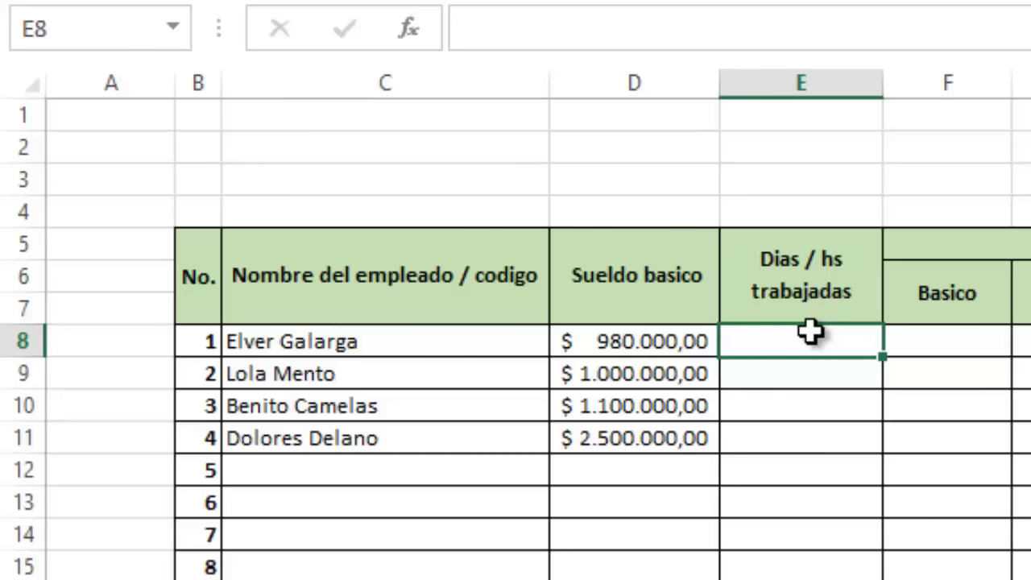
Step: Enter 31 days worked in E8 through E11 for every employee
double_click(810, 330)
text(3)
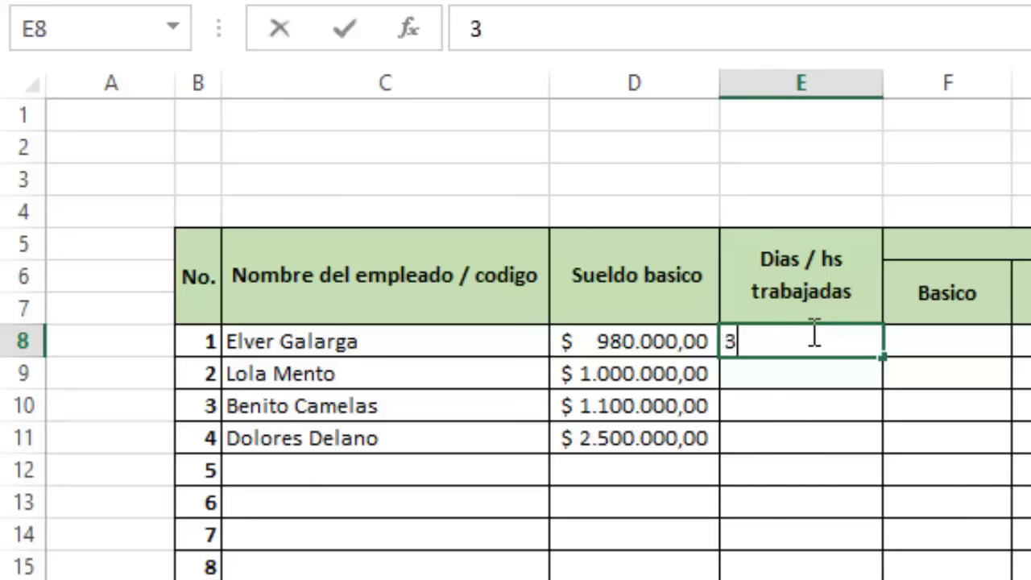
text(1)
key(Return)
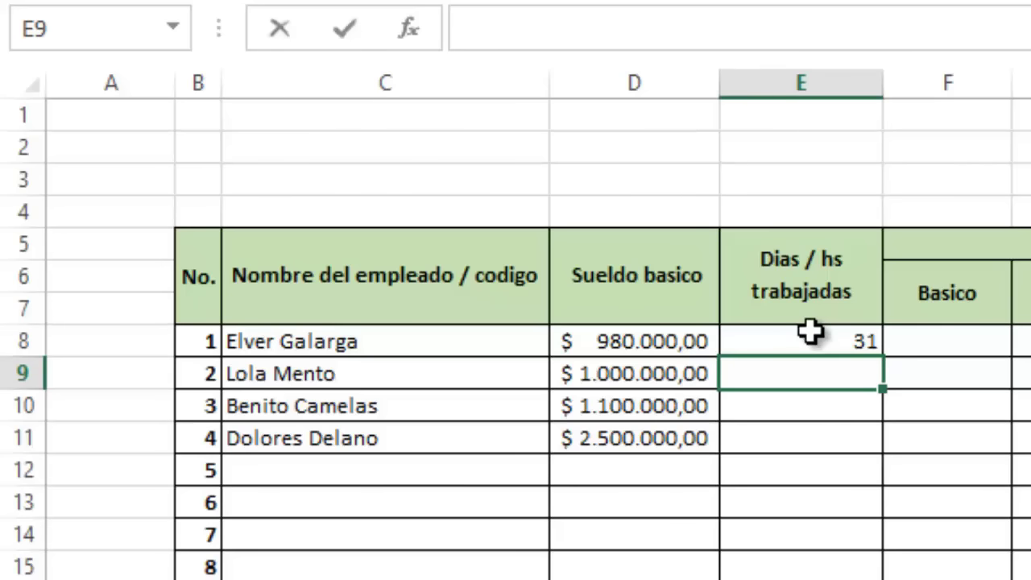
text(31)
key(Return)
text(31)
key(Return)
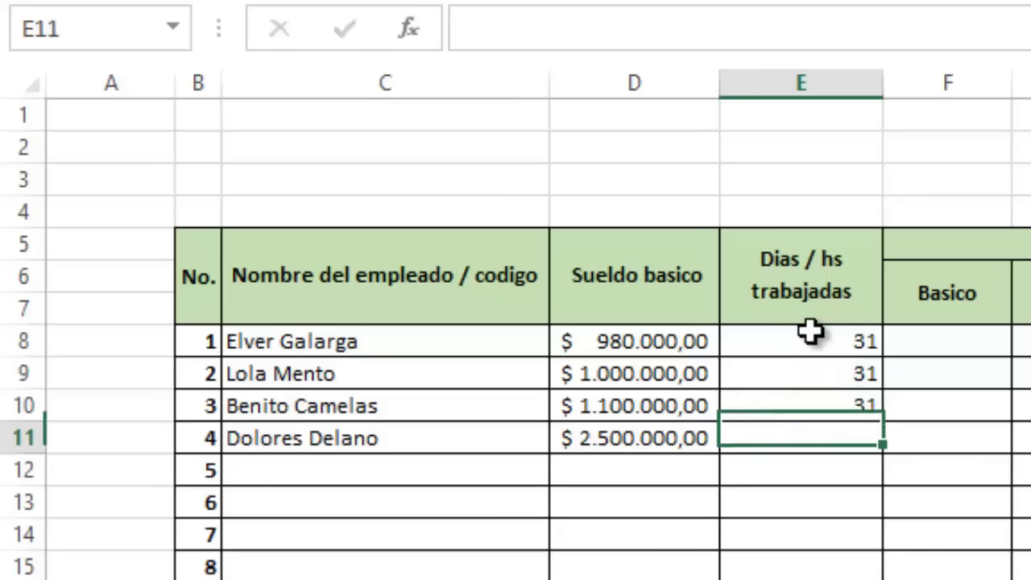
text(31)
key(Return)
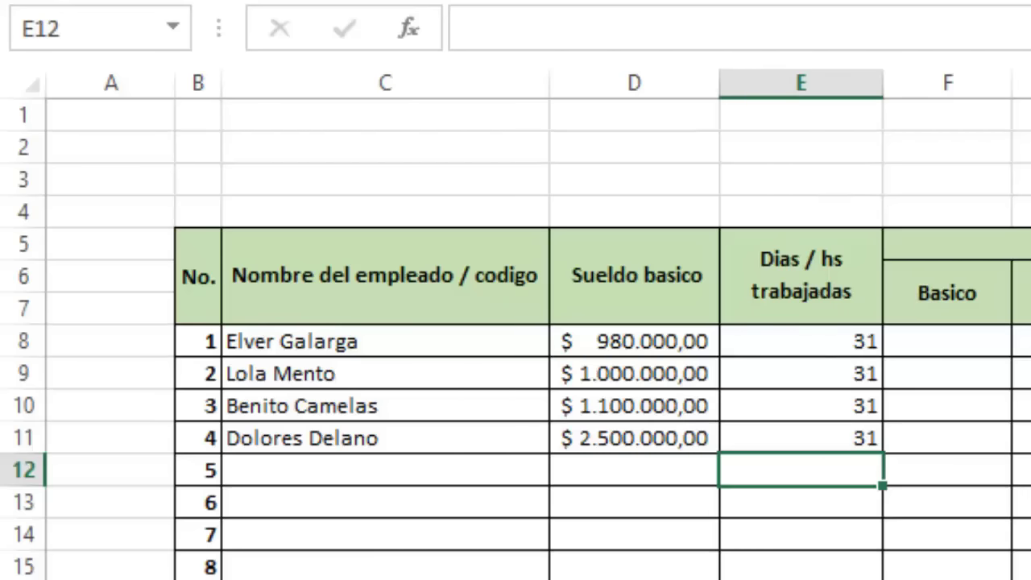
click(971, 353)
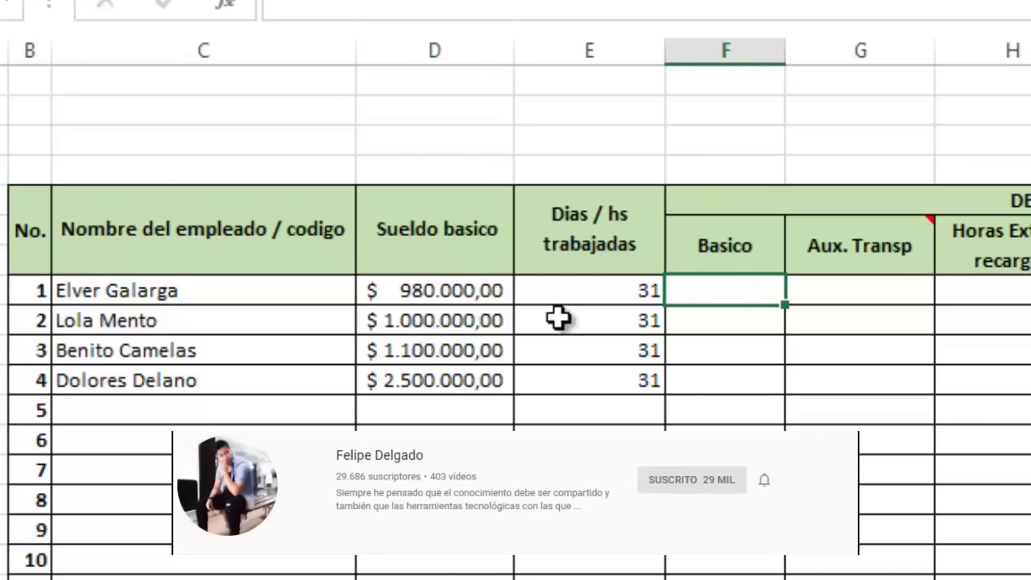
Step: Type the basic pay amounts 980, 1000, 1.100.000 and 2500000 into F8:F11
double_click(747, 286)
text(9)
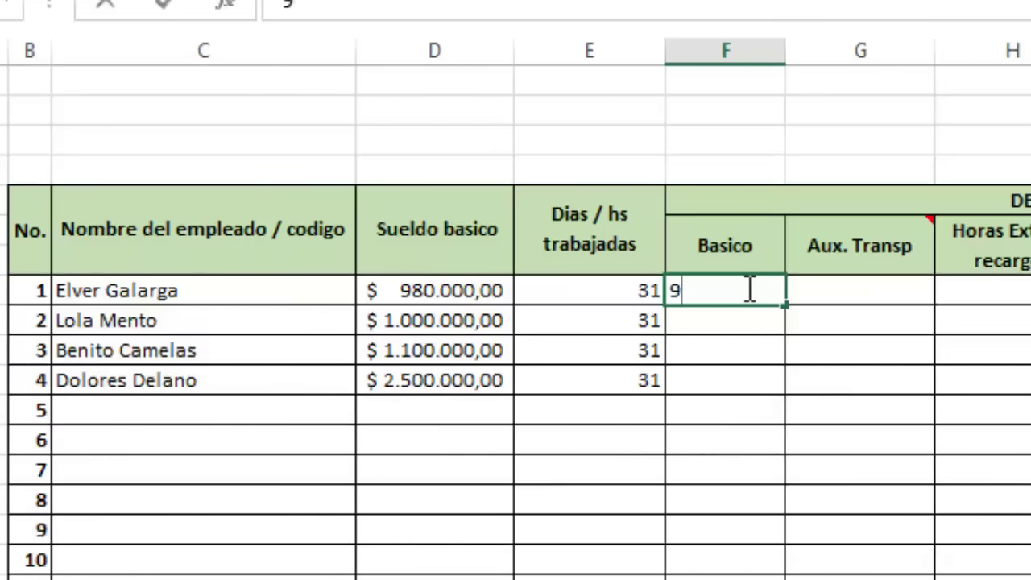
text(80)
key(Return)
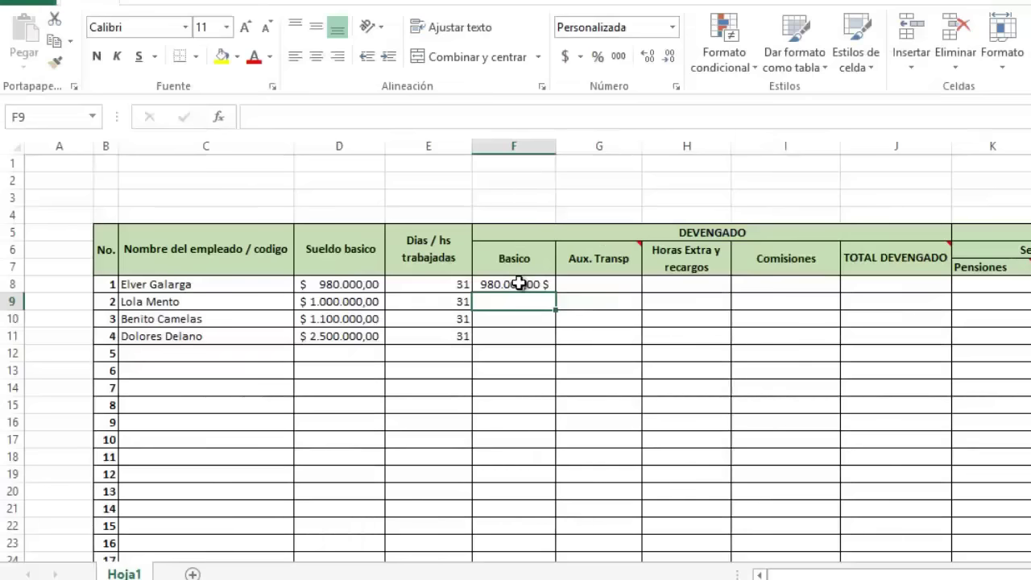
text(1000)
key(Return)
text(11)
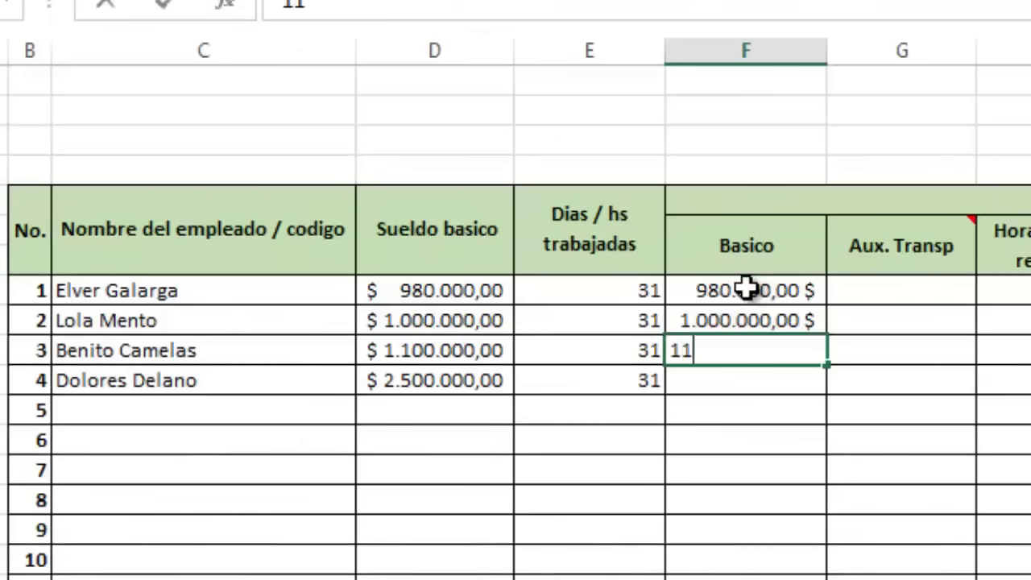
text(.100.)
text(00)
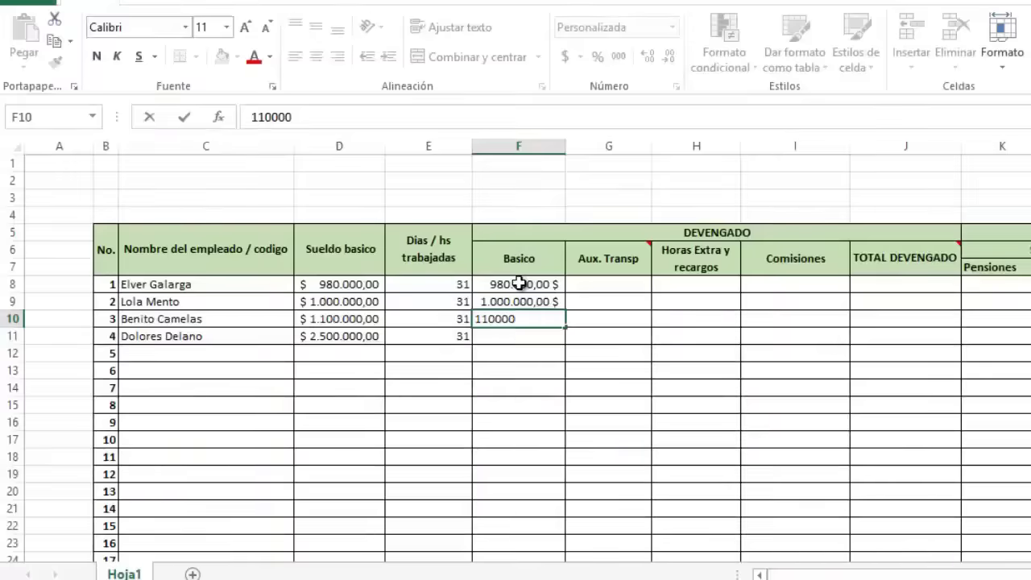
text(0)
key(Return)
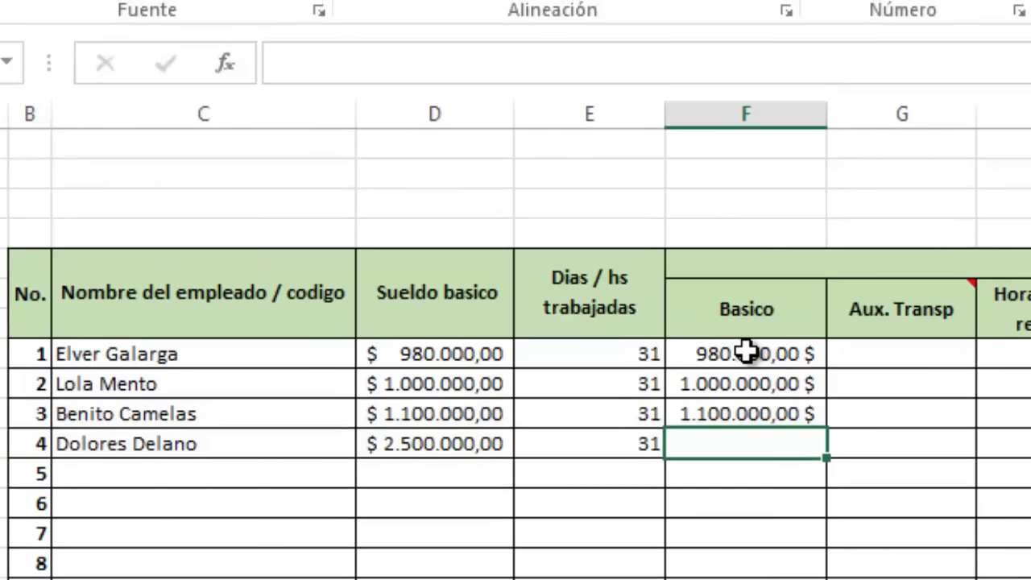
text(25)
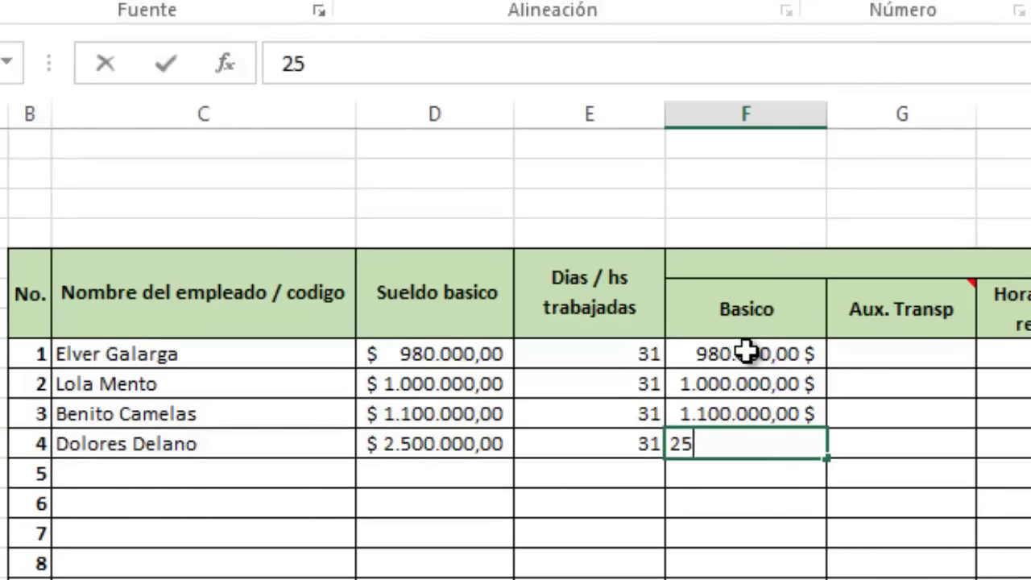
text(00000)
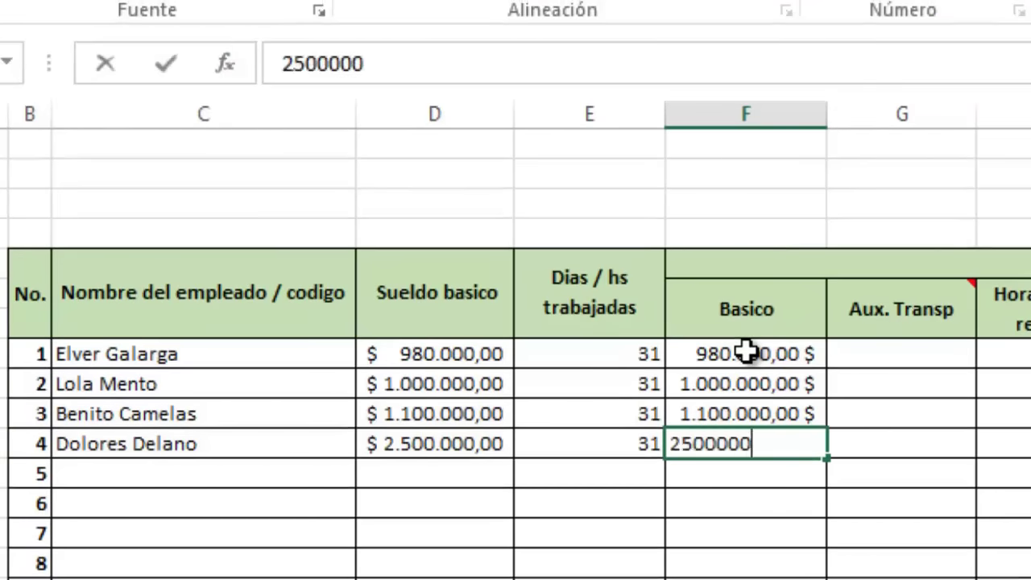
key(Return)
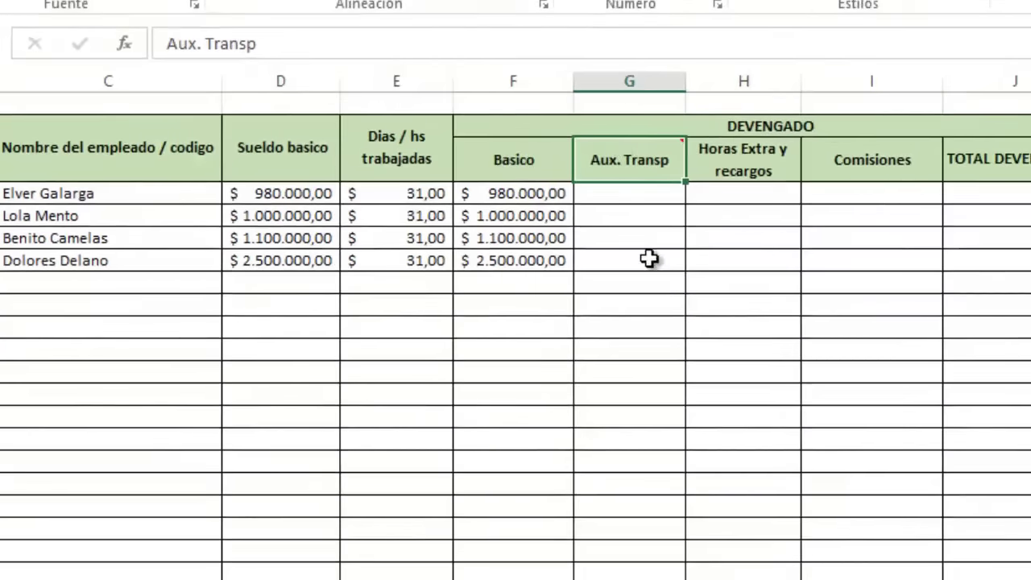
click(626, 192)
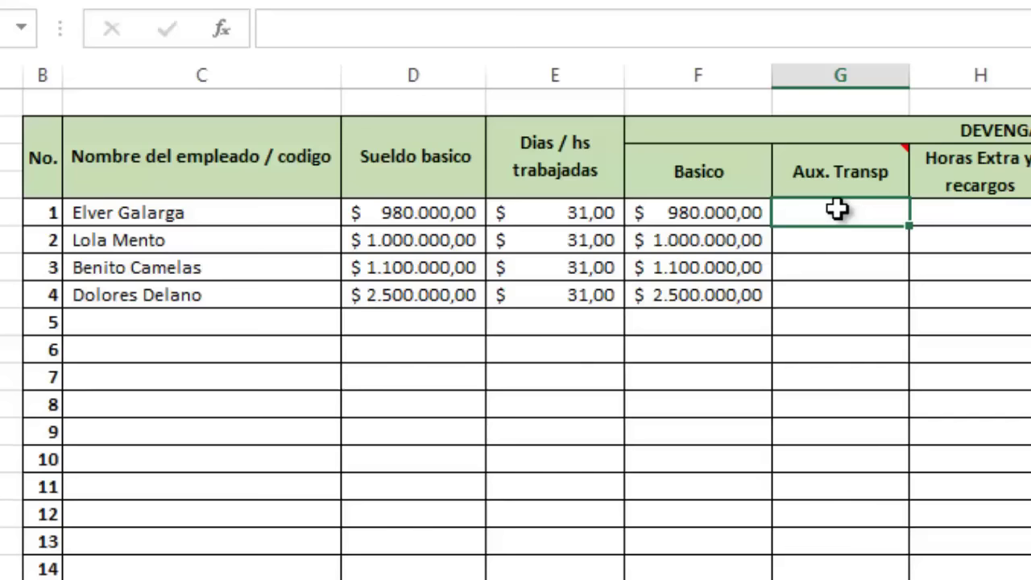
Step: Enter 97032 in G8, fill it down to G10, and put 0 in G11
double_click(838, 209)
text(97)
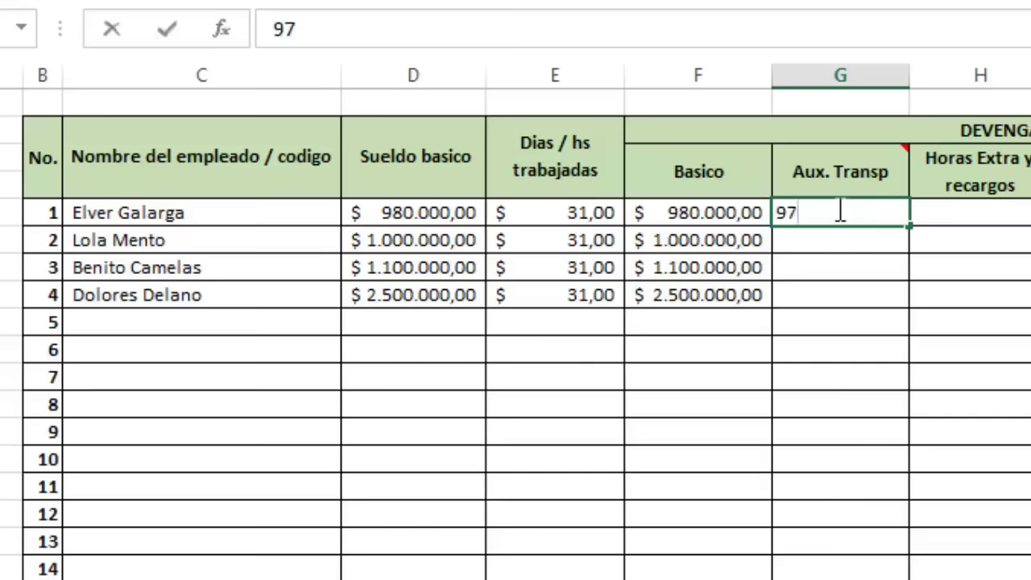
text(032)
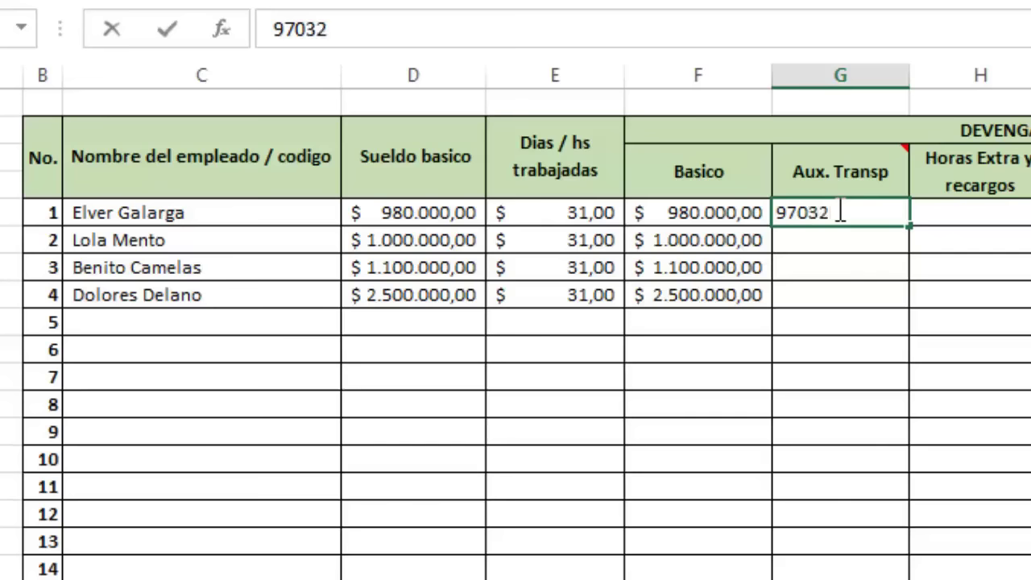
key(Return)
click(776, 211)
drag(908, 226, 903, 274)
click(857, 295)
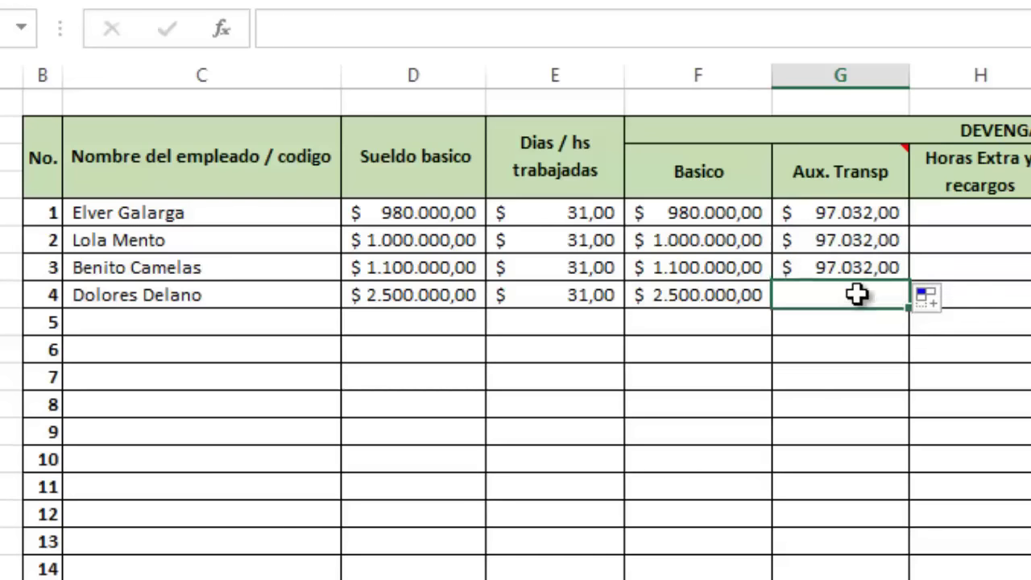
double_click(856, 295)
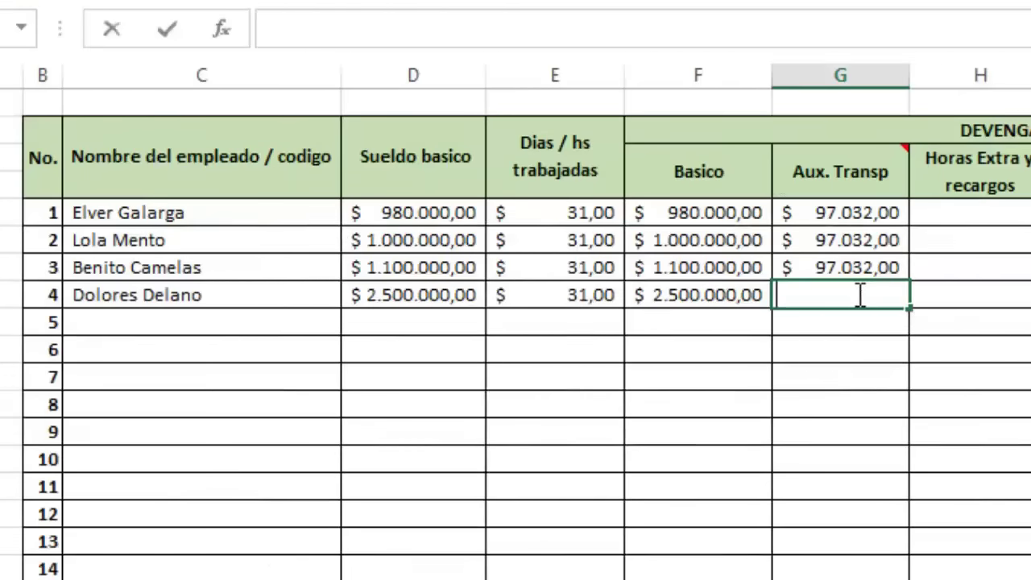
text(0)
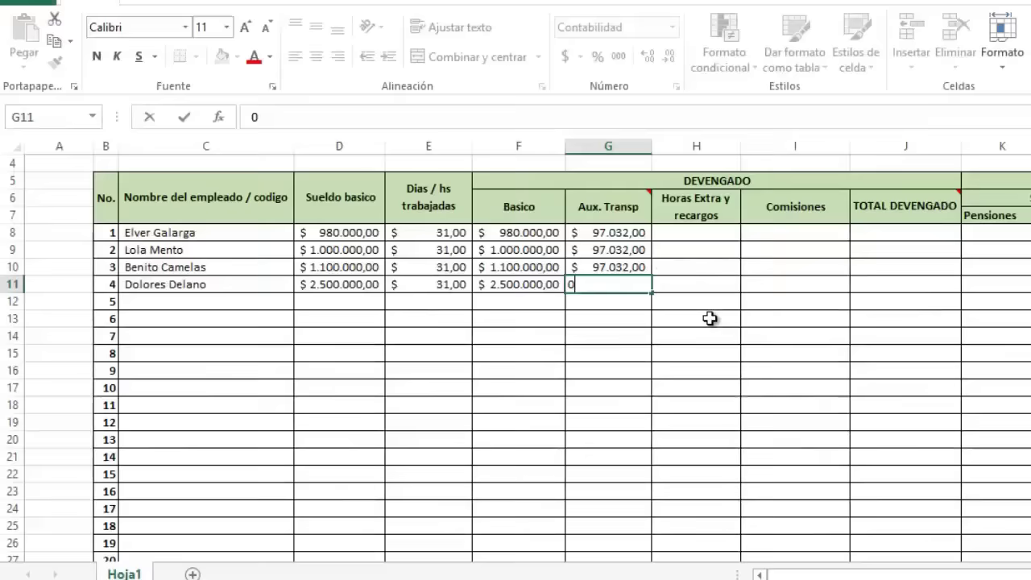
click(999, 349)
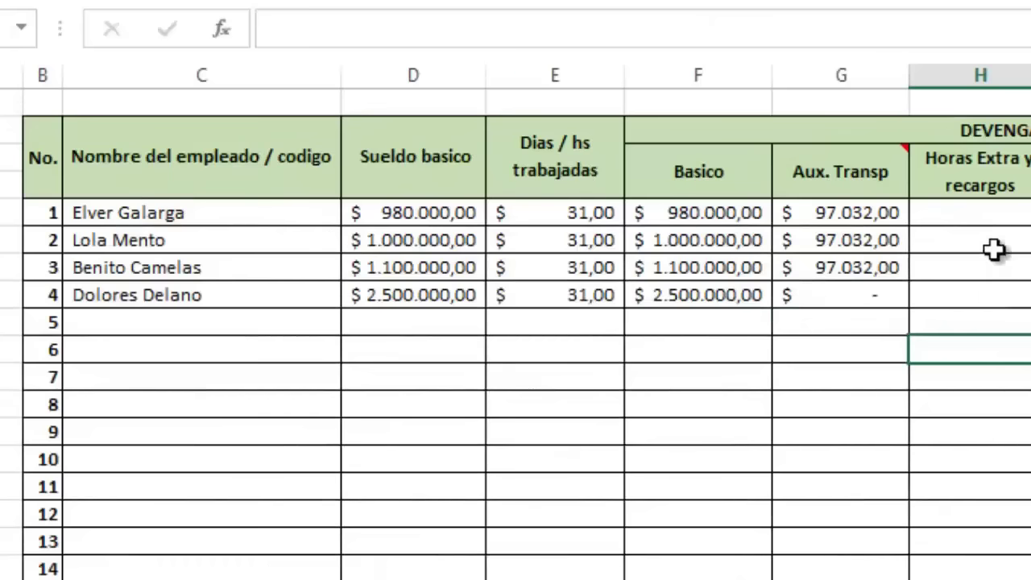
click(981, 216)
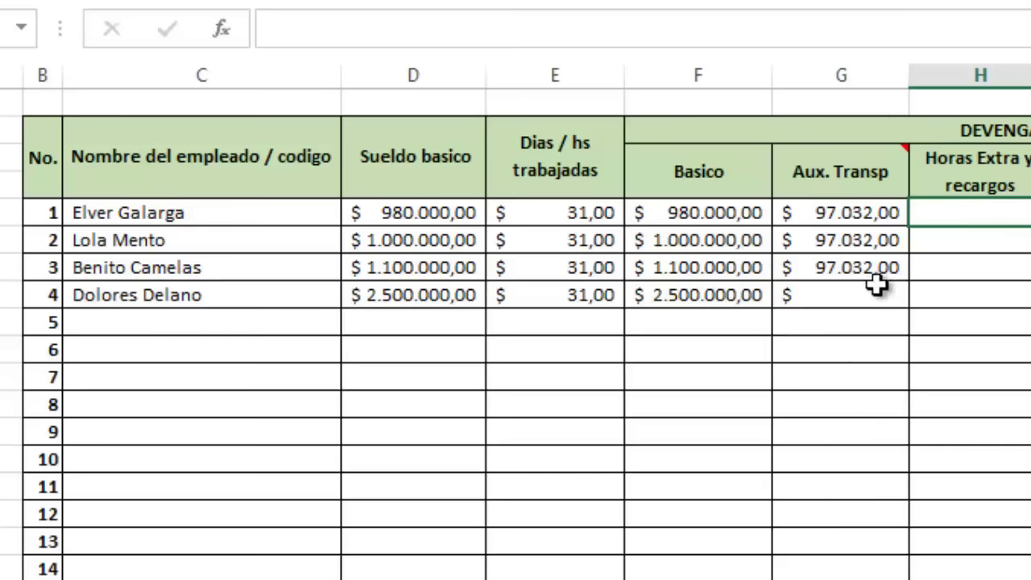
scroll(927, 306, up, 1)
click(977, 296)
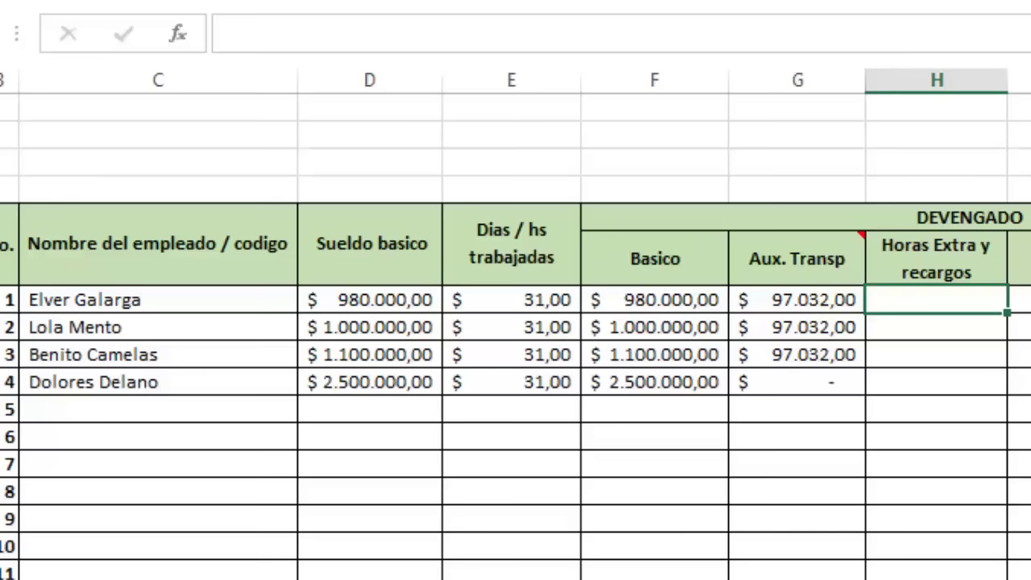
Step: Enter overtime of 150.000, 0, 90.000 and 0 for the four employees
text(1)
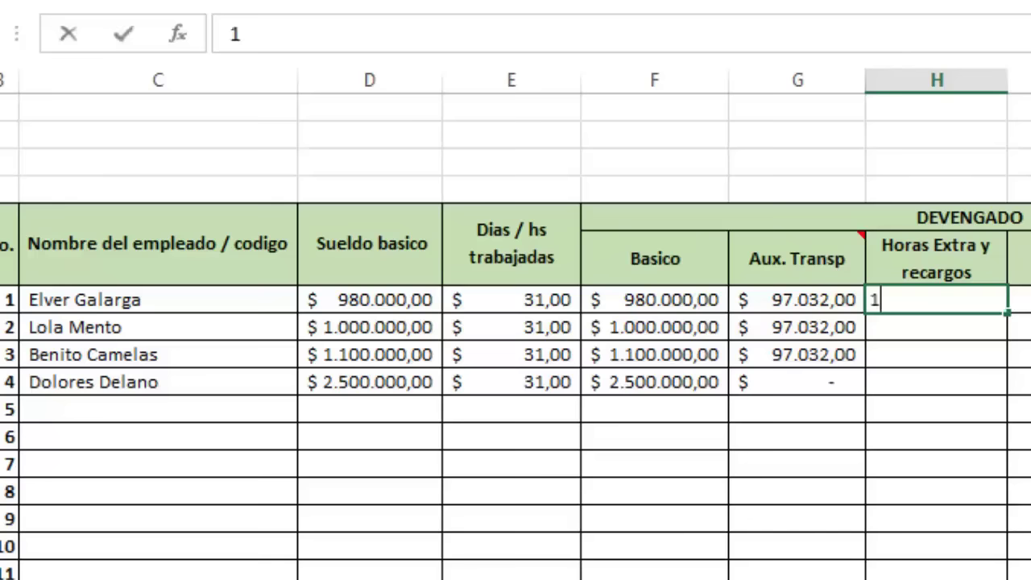
text(50.000)
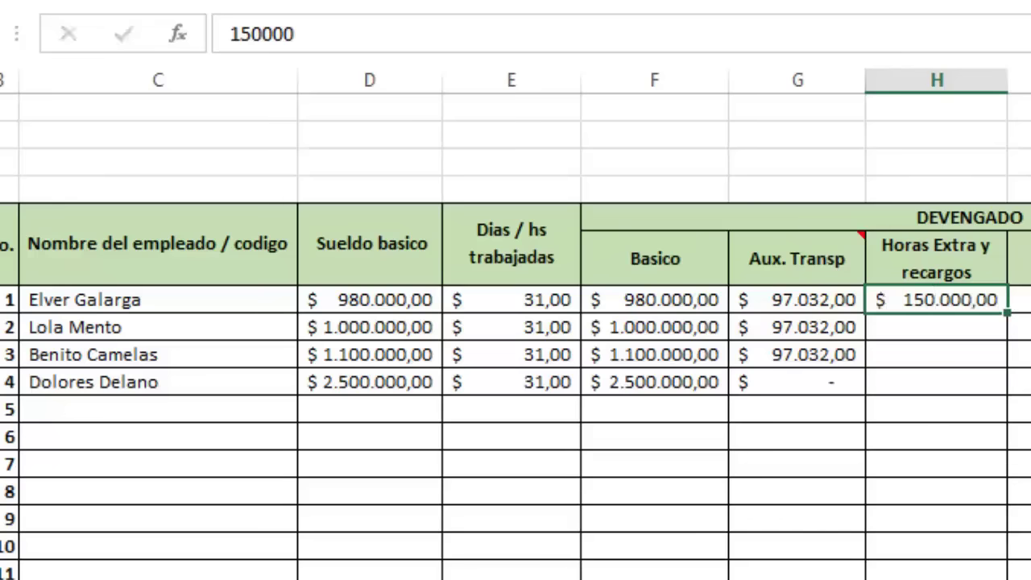
click(877, 330)
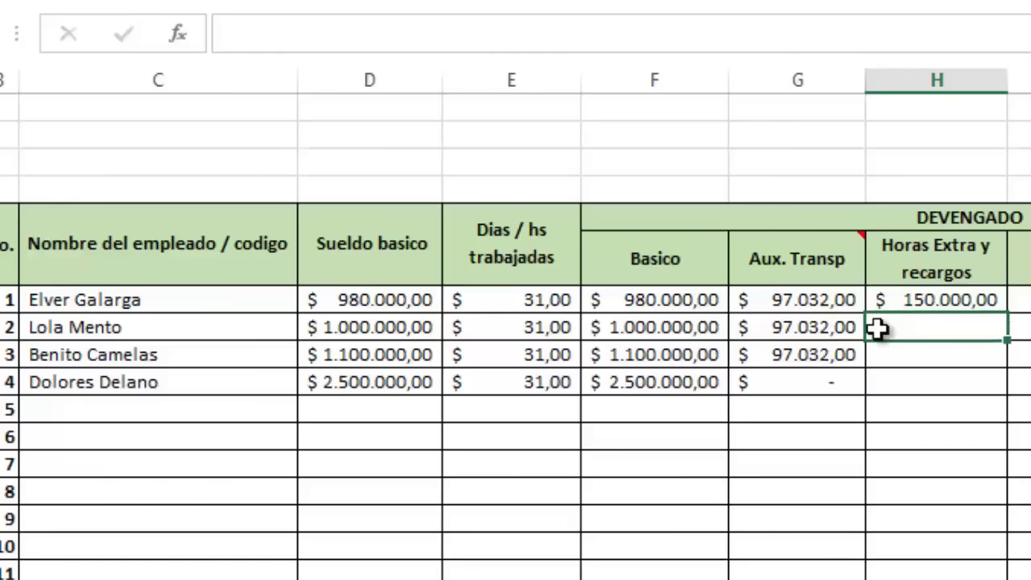
text(0)
click(917, 355)
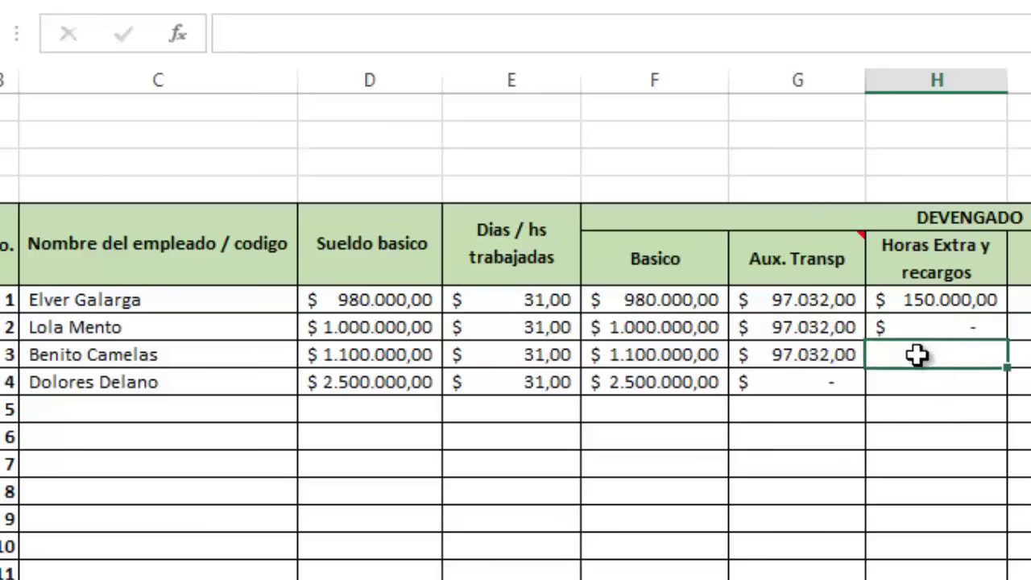
text(90.000)
key(Return)
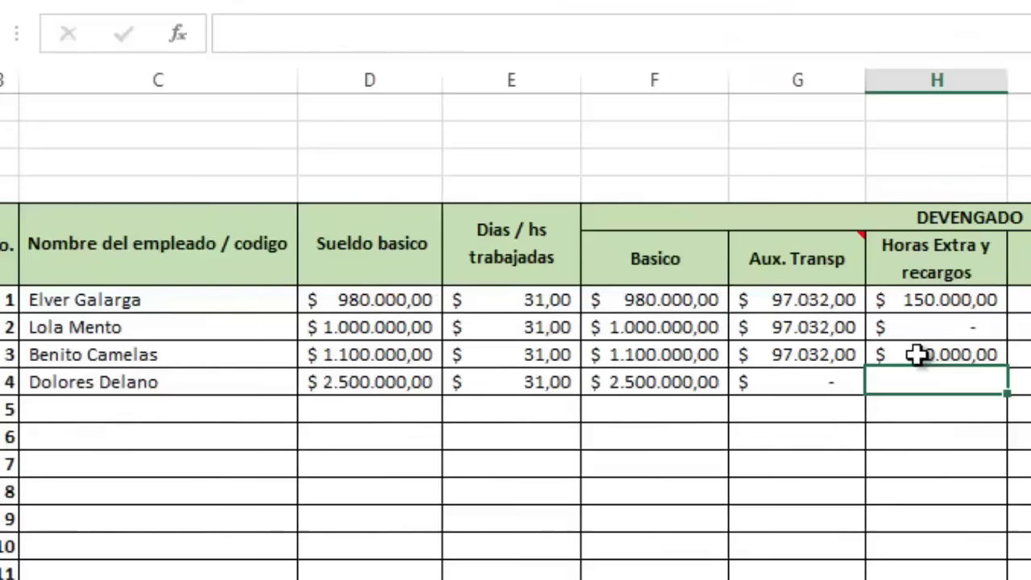
text(0)
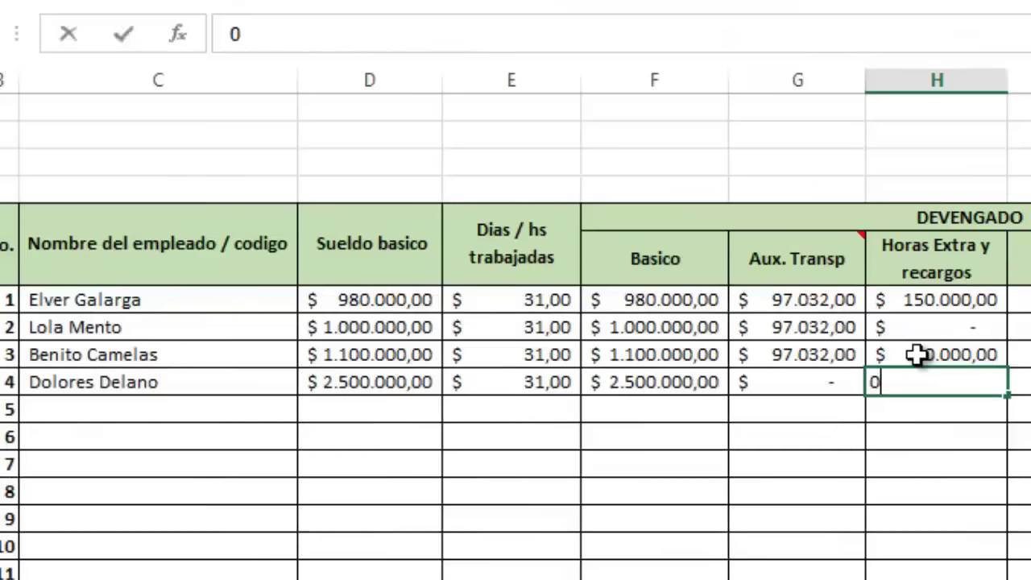
key(Tab)
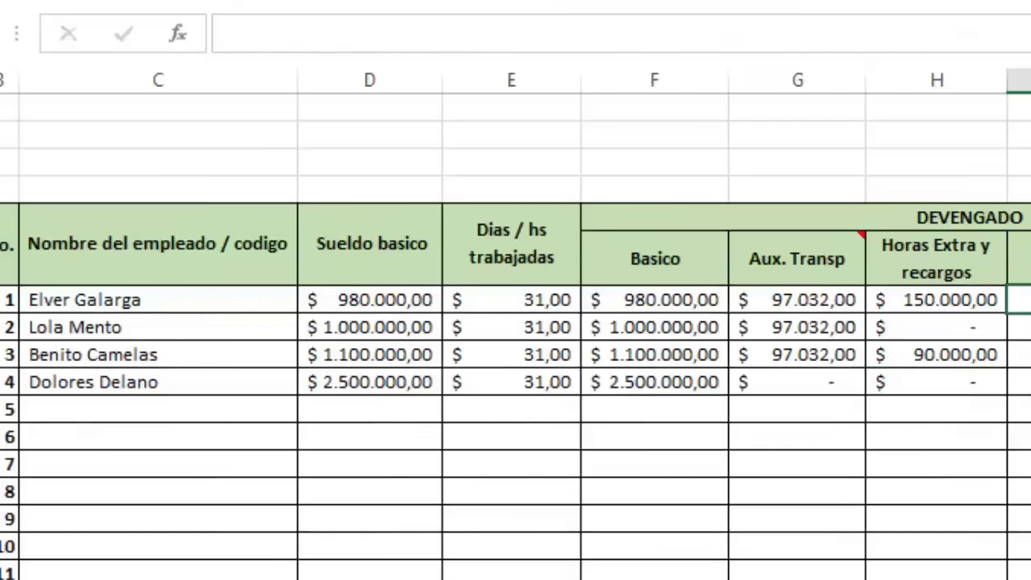
Step: Enter commissions of 130000, 120.000 and 0 in I9 through I11
click(997, 270)
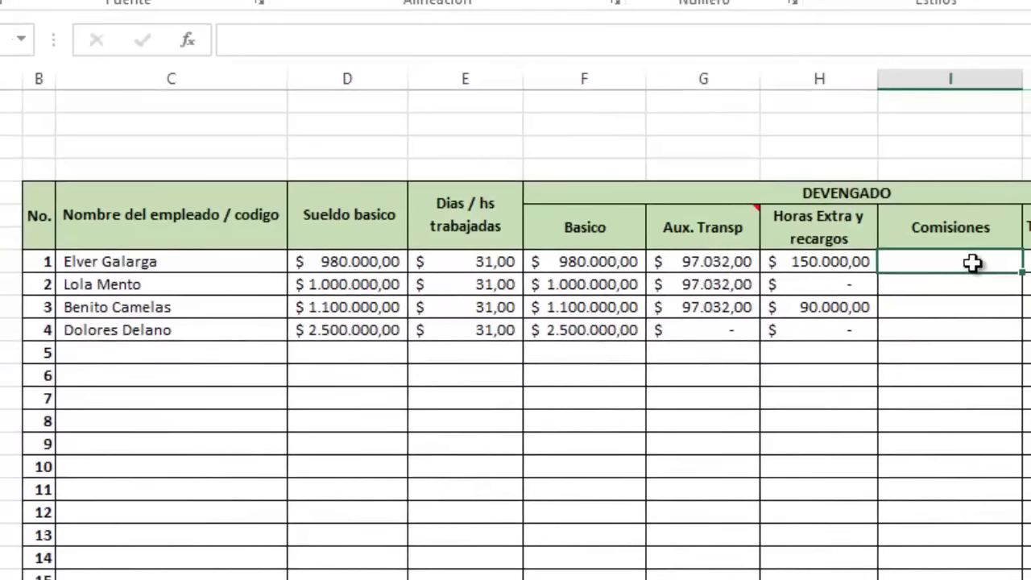
click(960, 287)
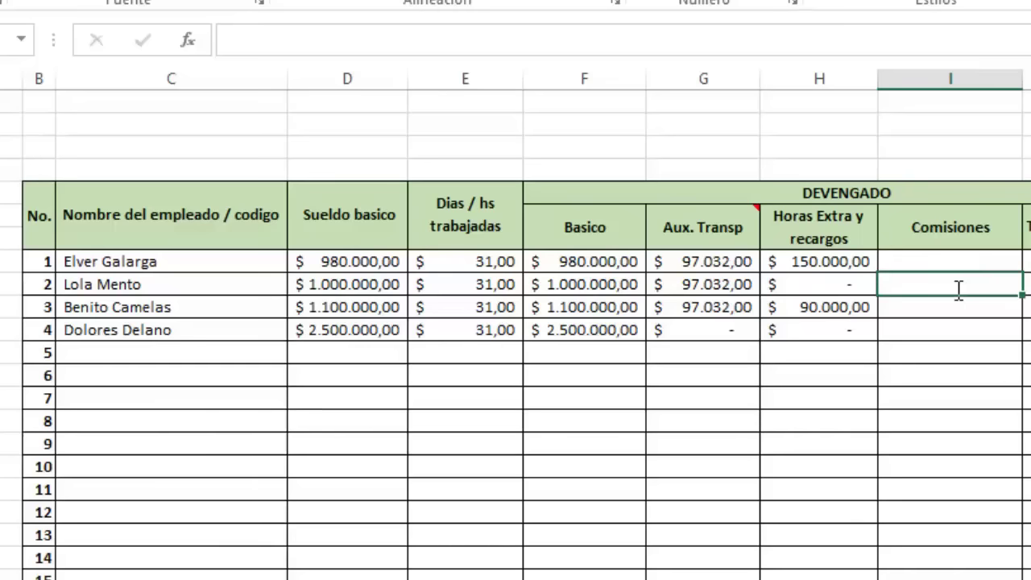
text(130000)
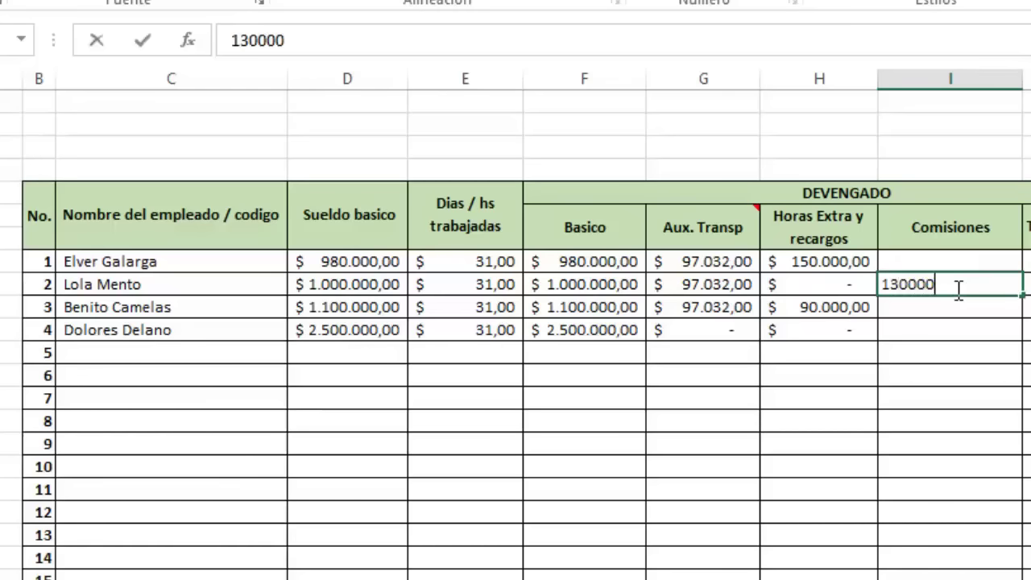
key(Return)
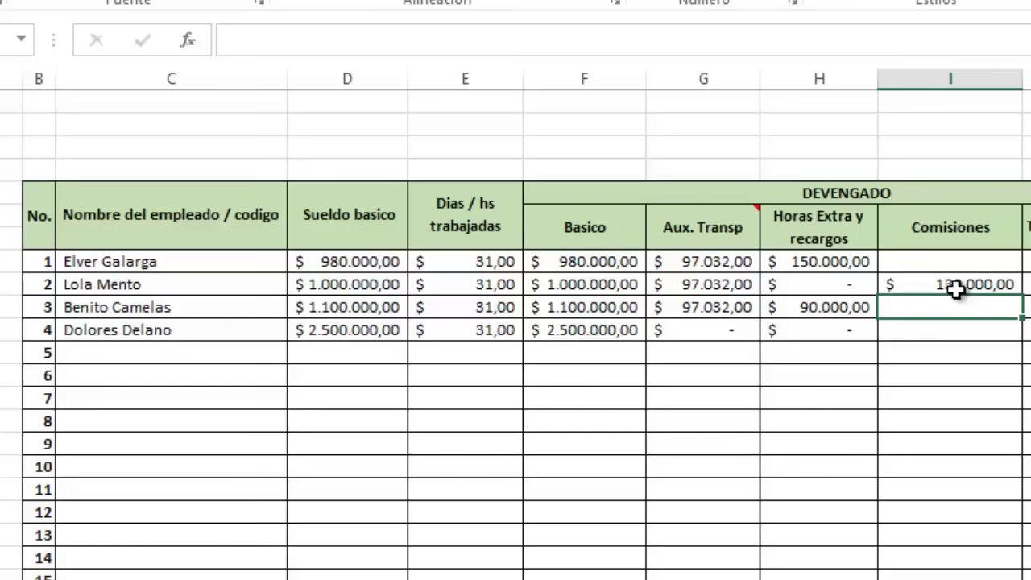
text(12)
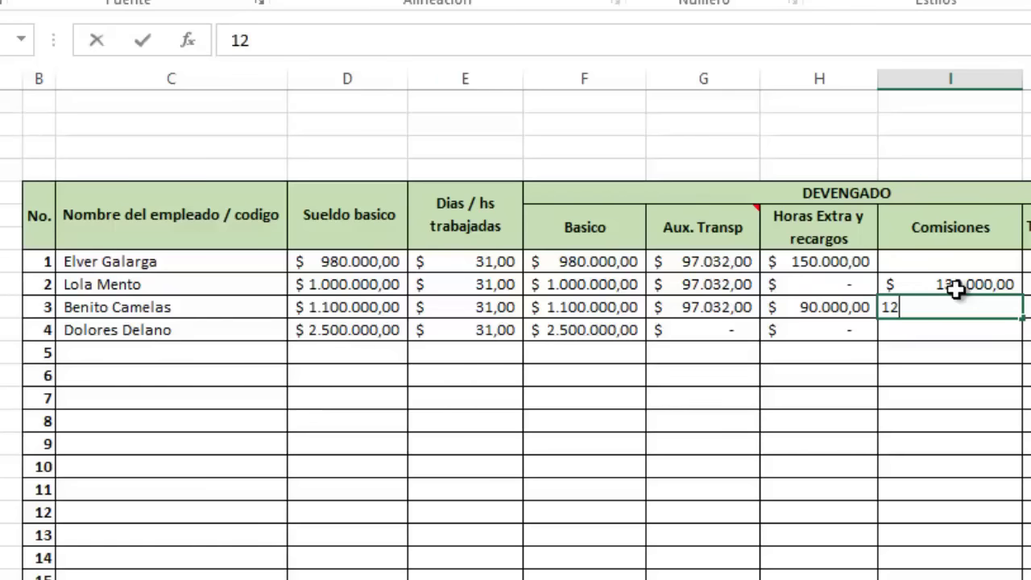
text(0.000)
key(Return)
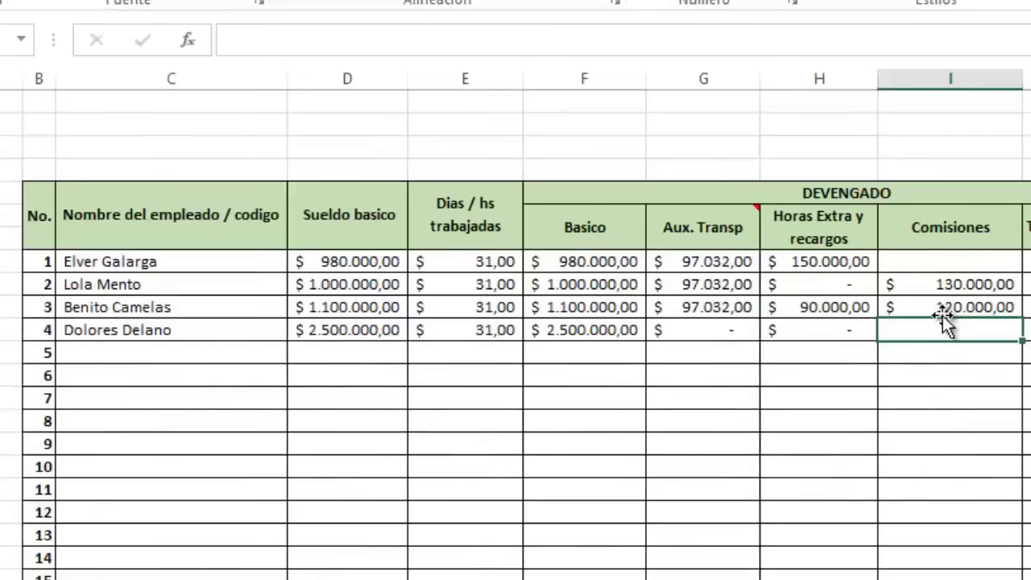
text(0)
key(Return)
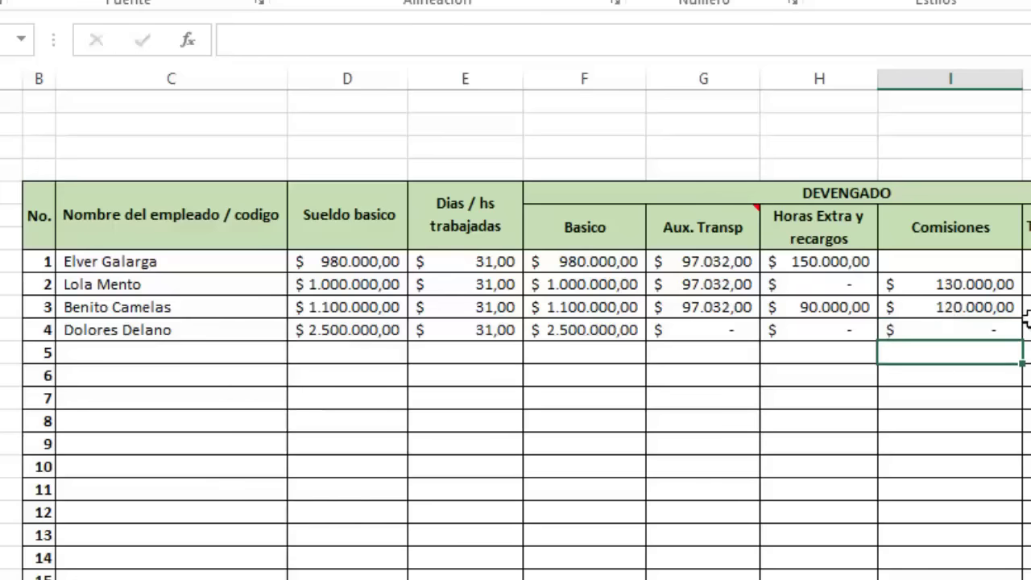
Step: Enter =F8+G8+H8+I8 in J8 for the first employee's TOTAL DEVENGADO
click(1020, 267)
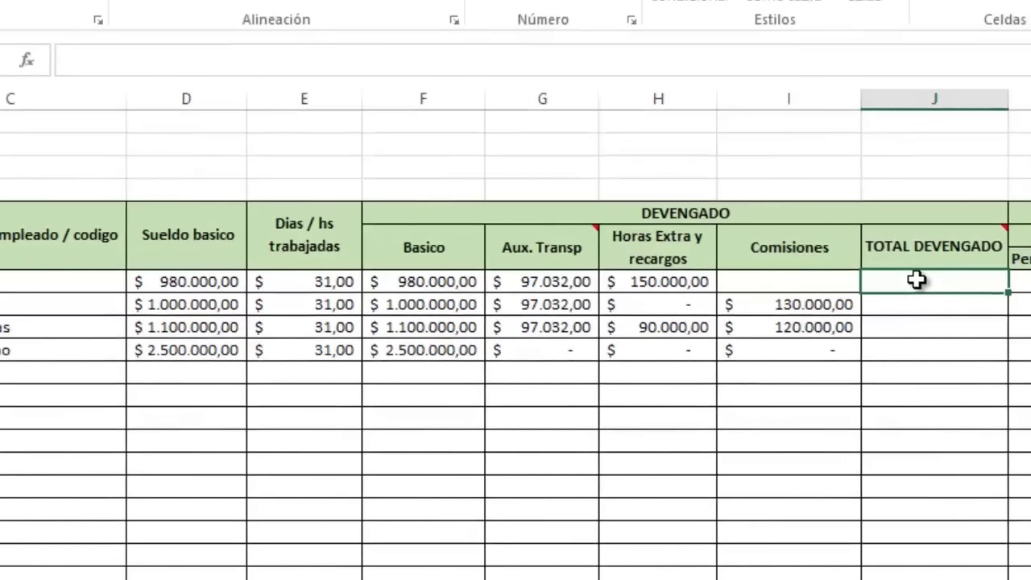
text(=)
click(448, 287)
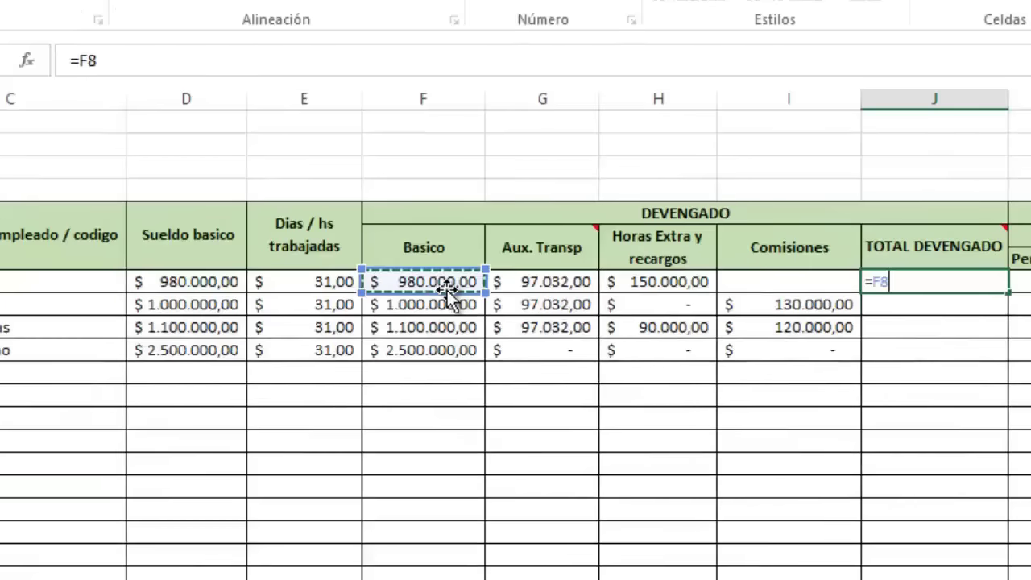
text(+)
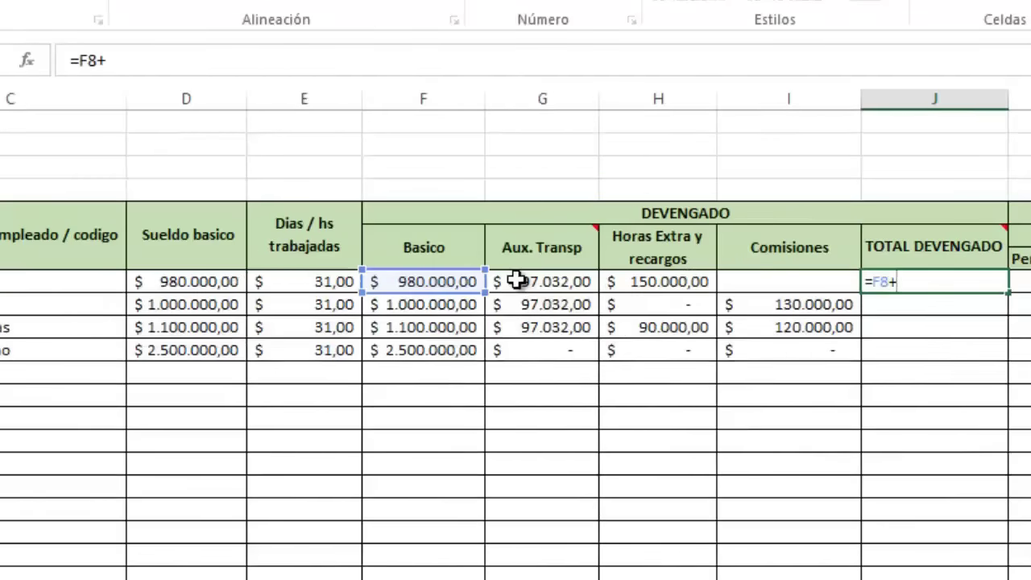
click(589, 283)
text(+)
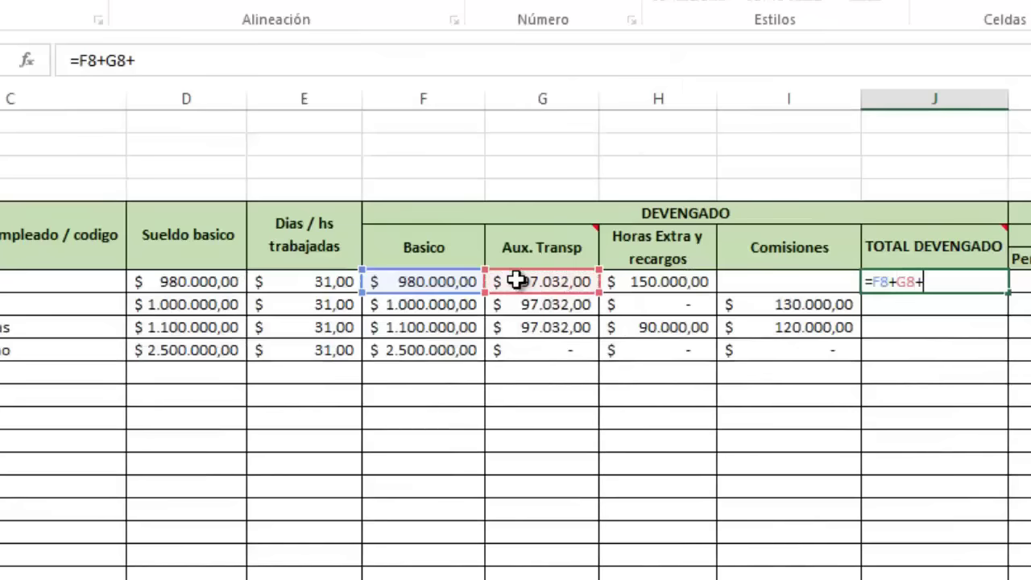
click(628, 282)
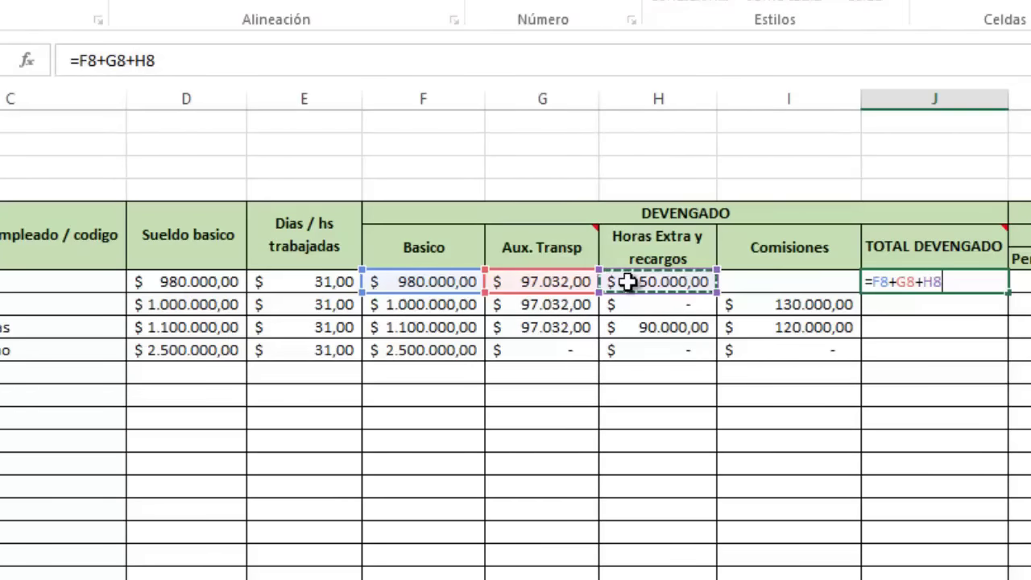
text(+)
click(749, 278)
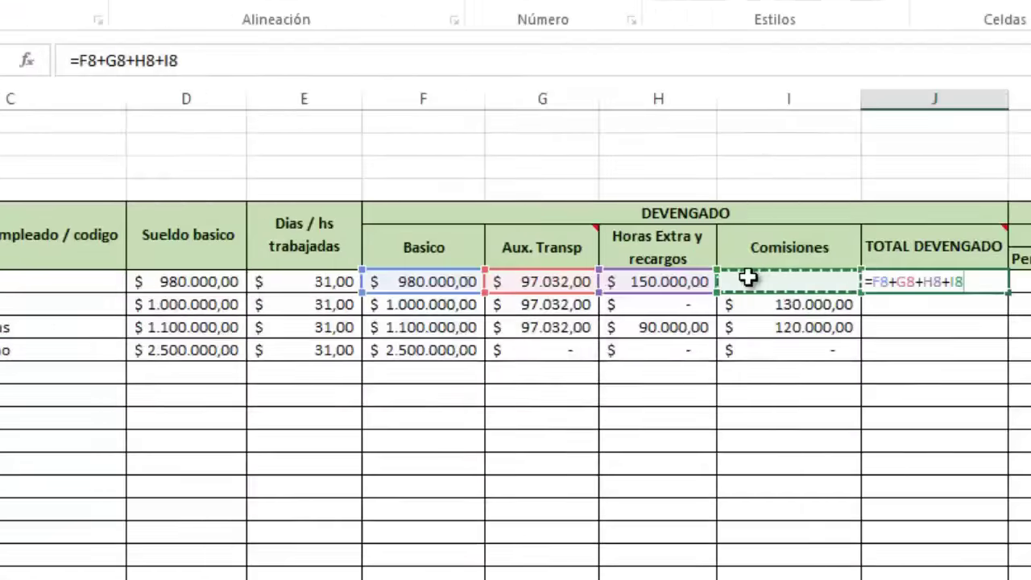
key(Return)
click(987, 279)
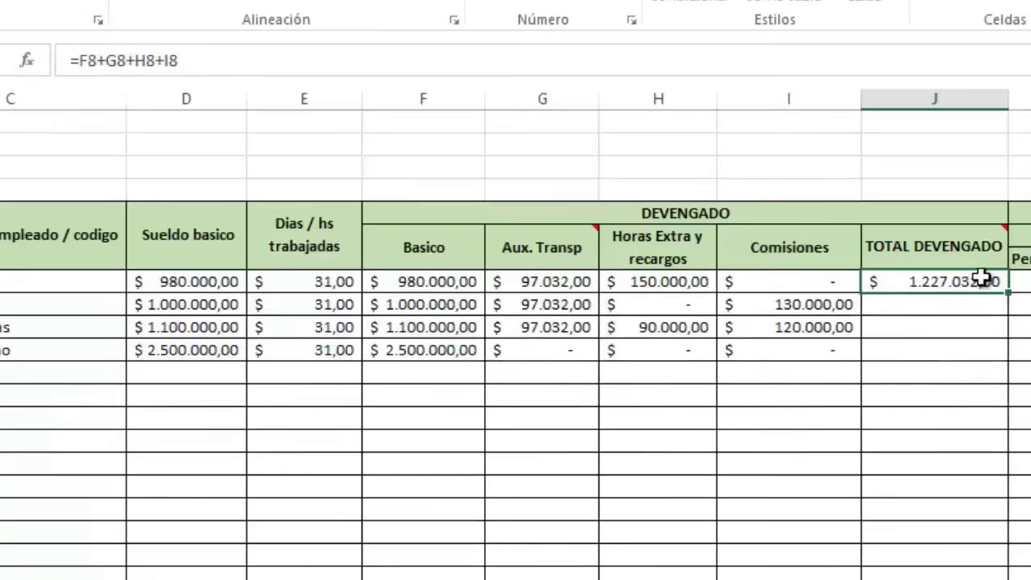
mouse_move(998, 252)
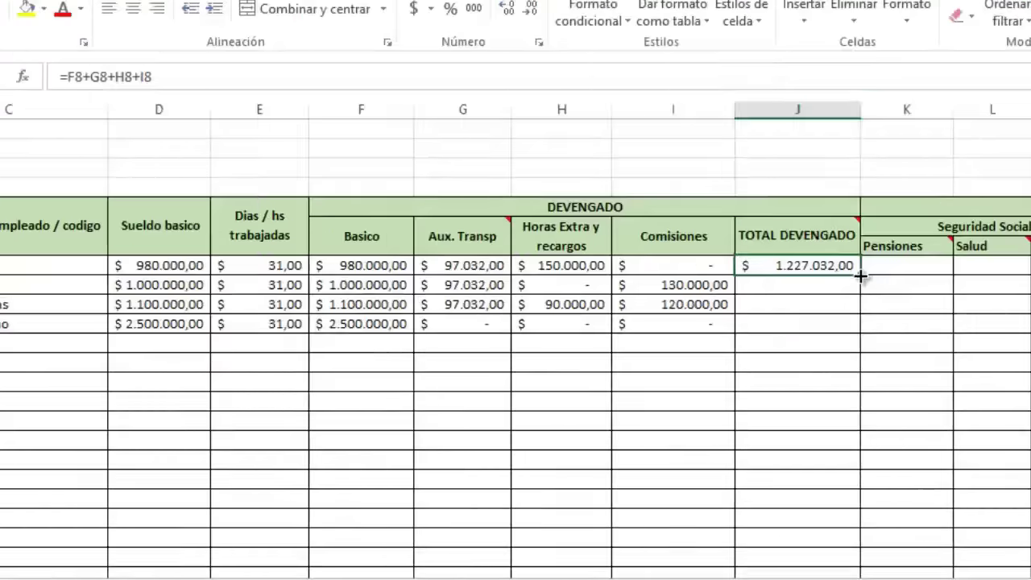
Step: Fill the J8 total down to J11 and inspect the copied formulas in J9 and J11
drag(861, 277, 859, 338)
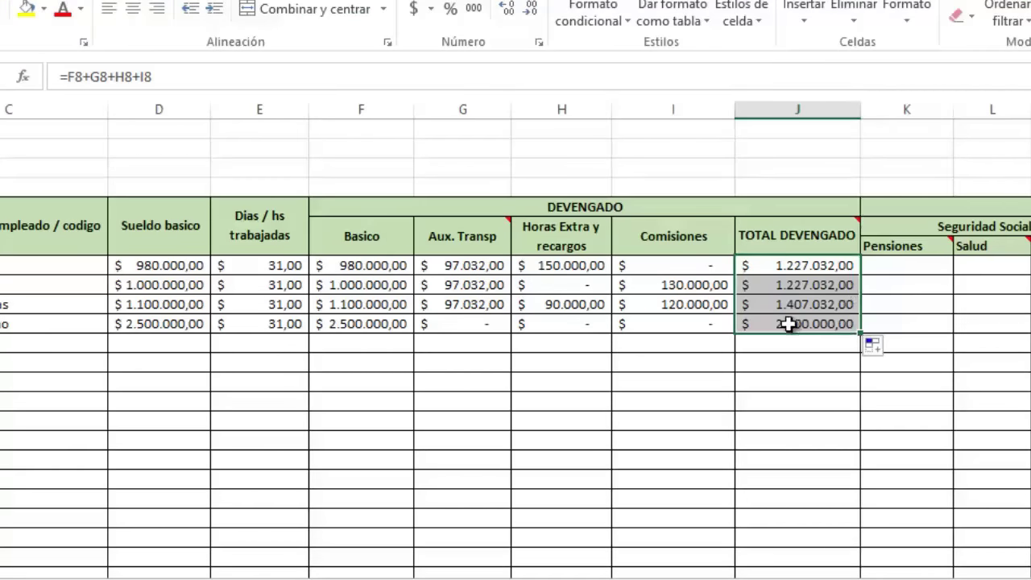
click(813, 357)
double_click(791, 286)
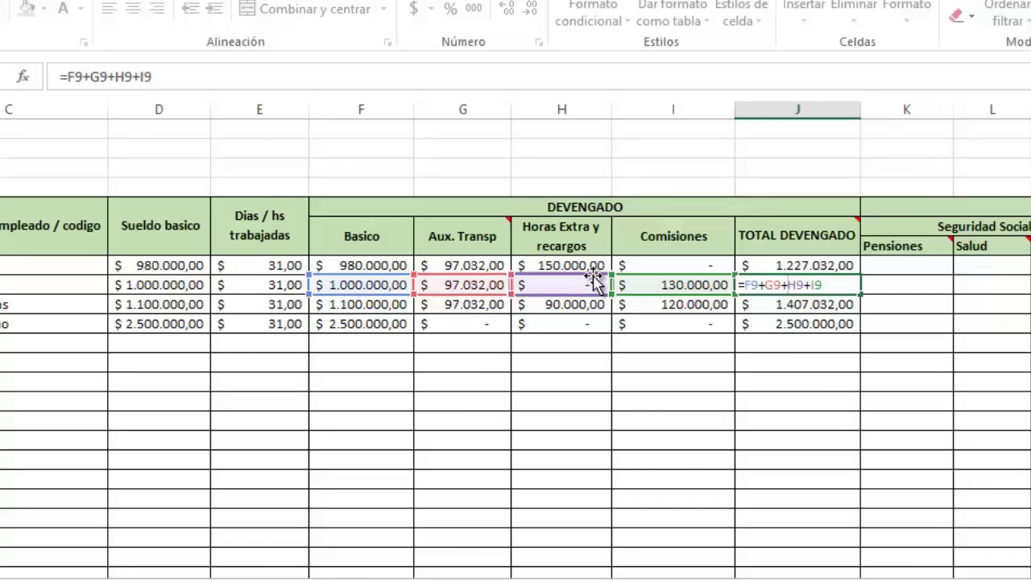
click(803, 324)
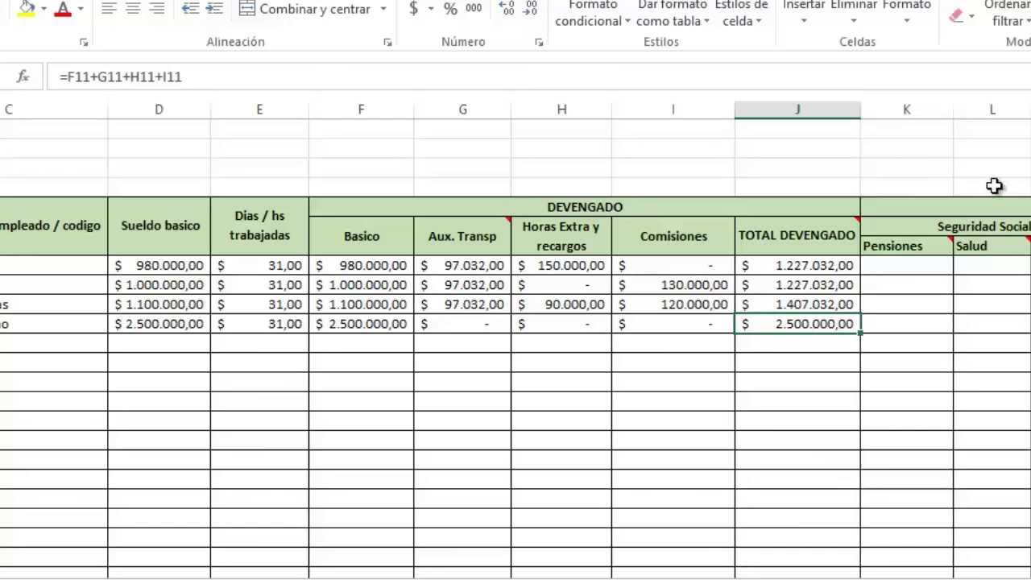
scroll(1000, 494, down, 1)
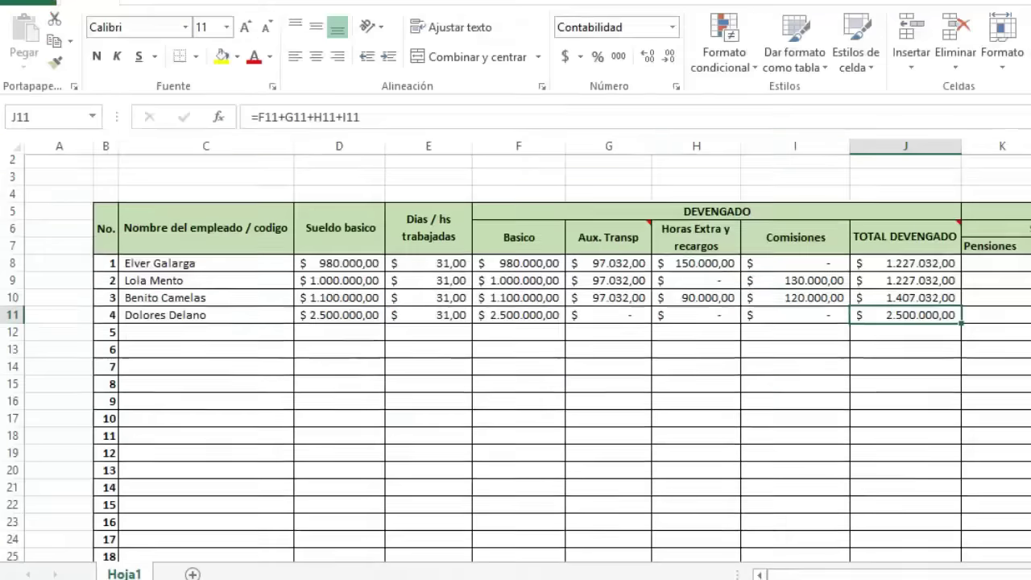
scroll(886, 564, up, 2)
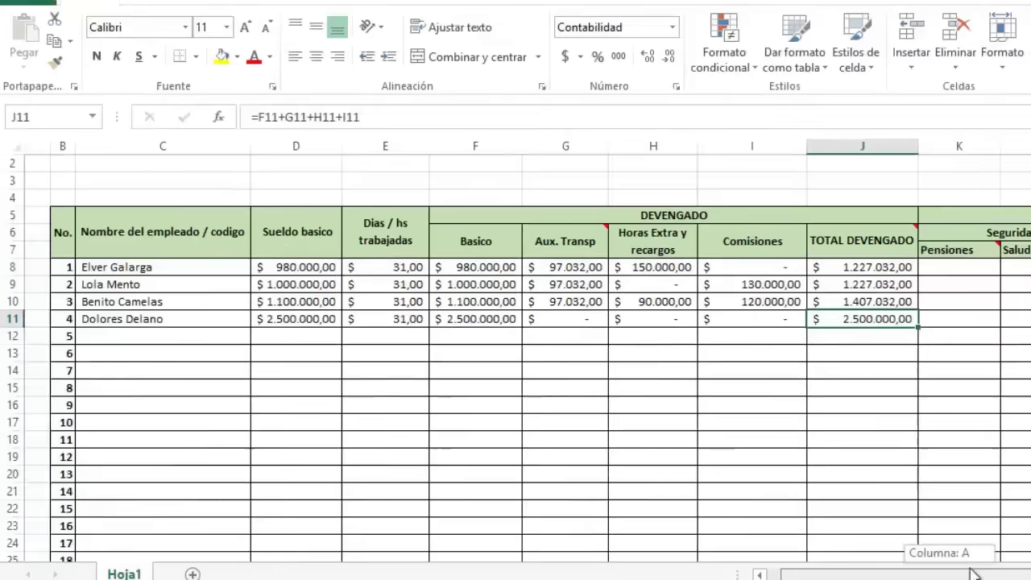
drag(973, 572, 999, 572)
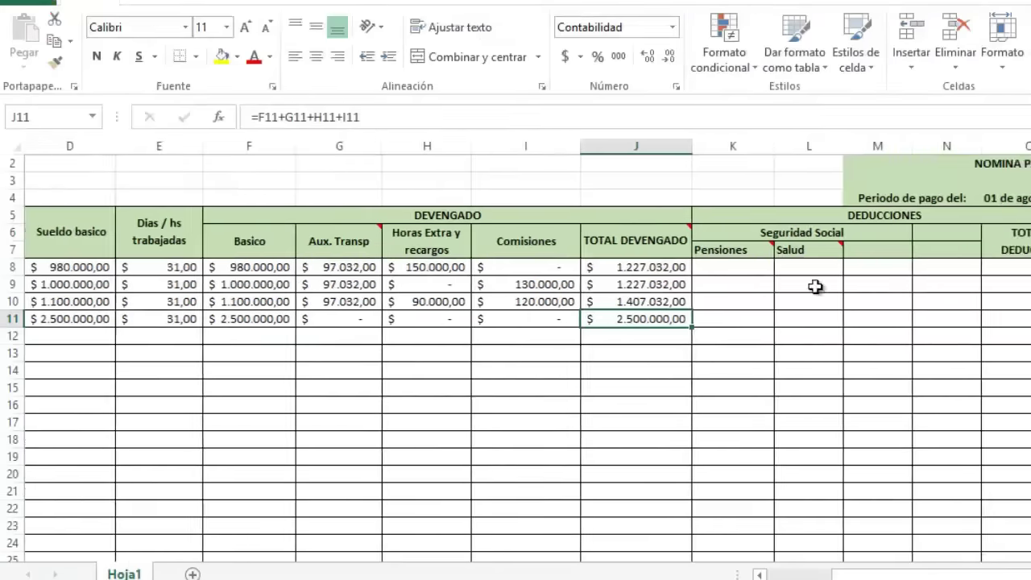
click(772, 265)
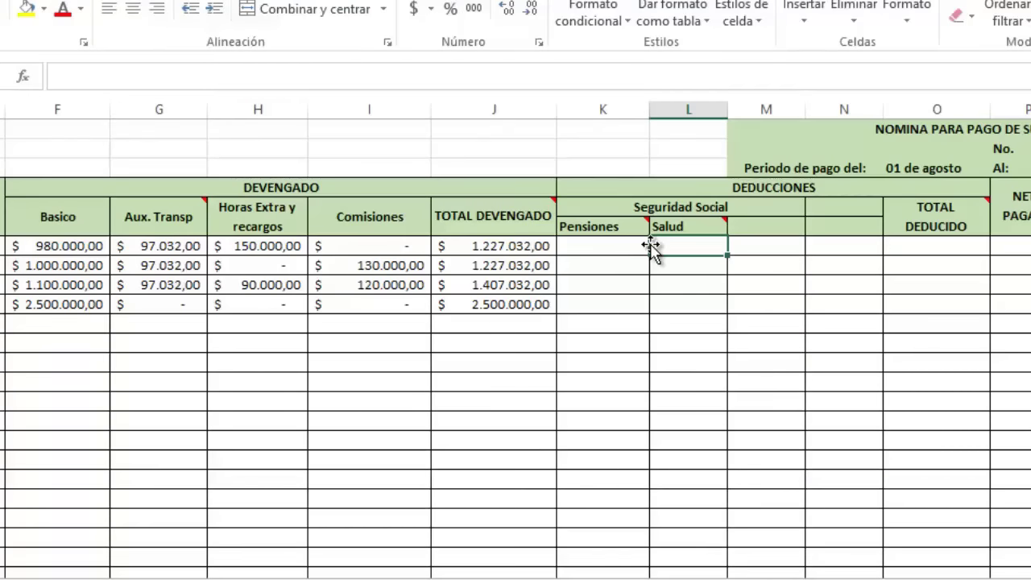
mouse_move(621, 225)
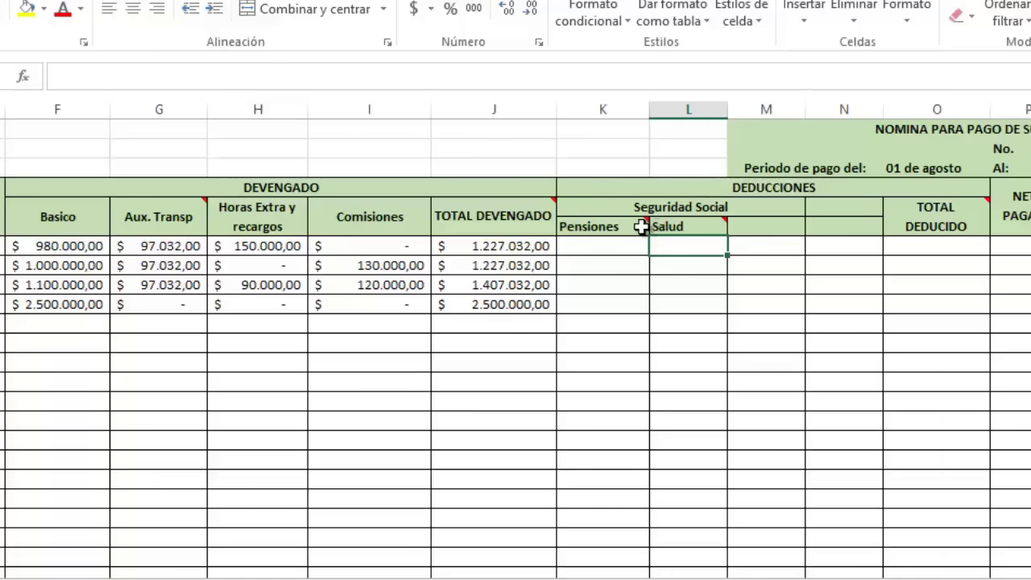
mouse_move(660, 226)
click(596, 250)
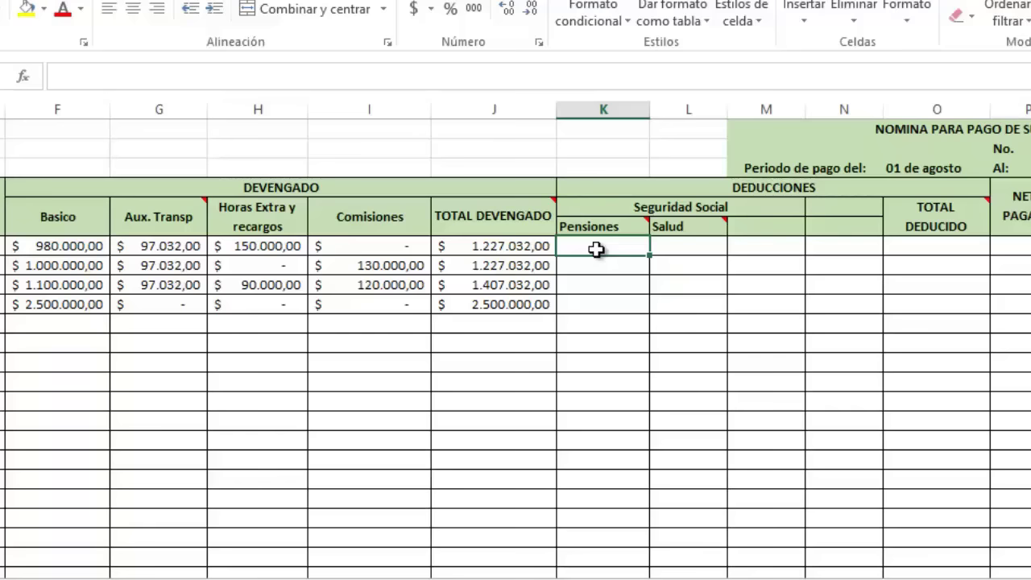
Step: Enter the pension formula =(F8+H8+I8)*0,04 in K8
double_click(577, 245)
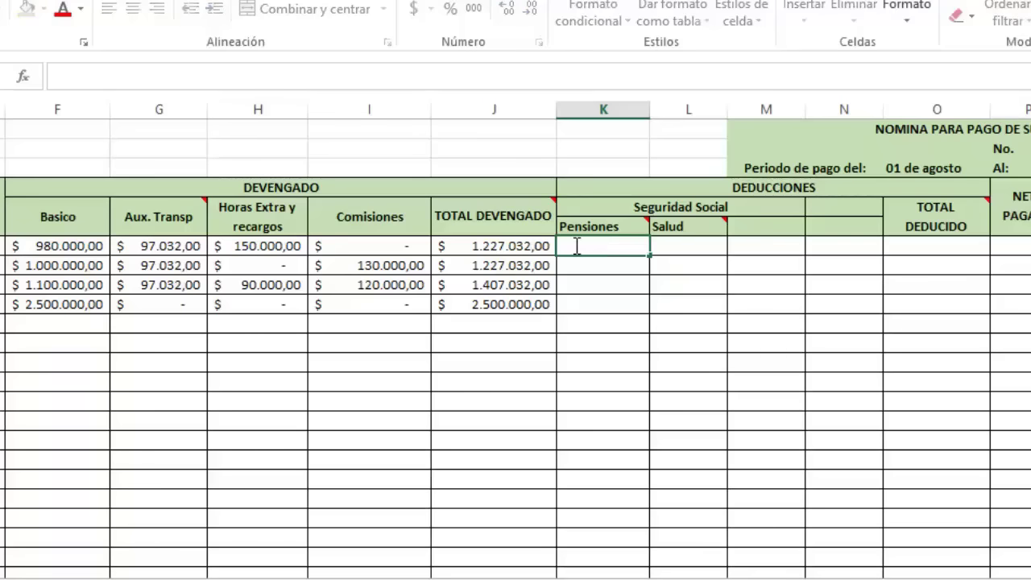
text(=()
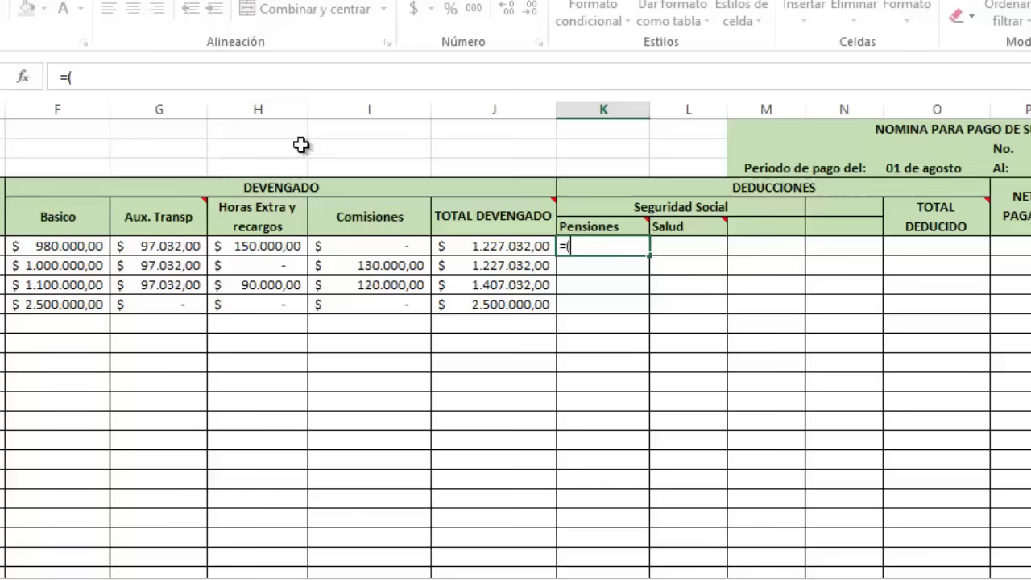
click(66, 247)
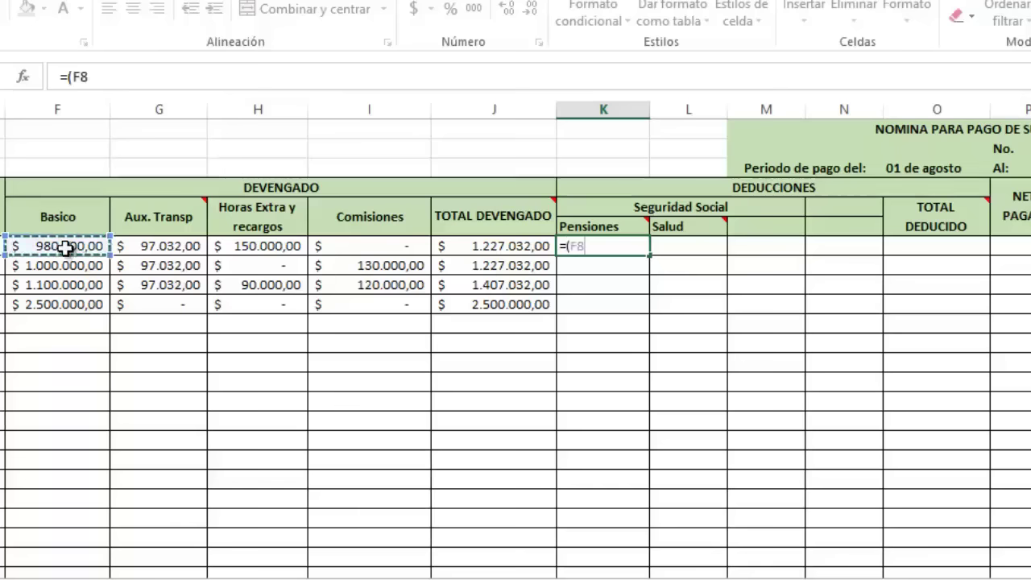
text(+)
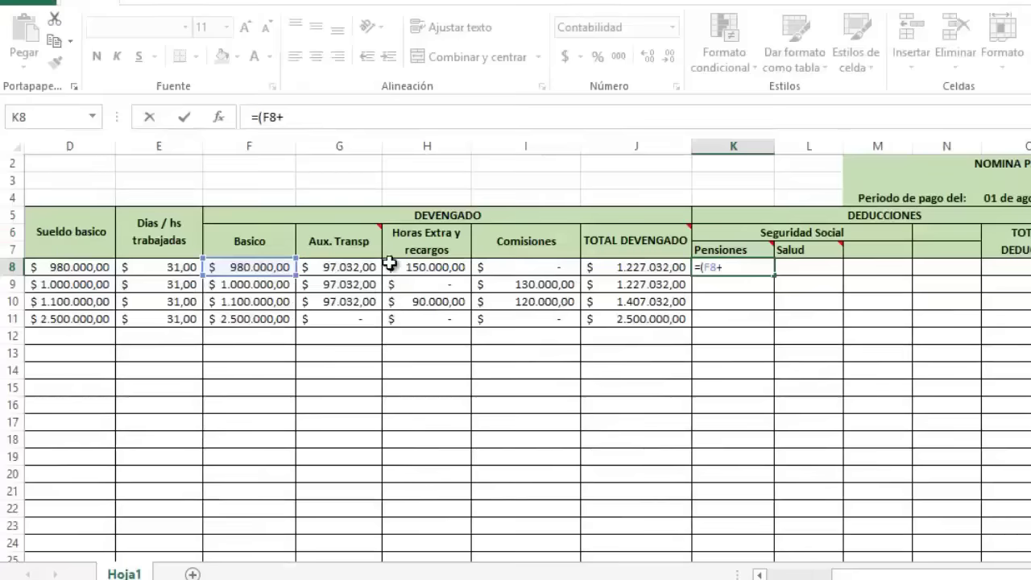
click(392, 266)
text(+)
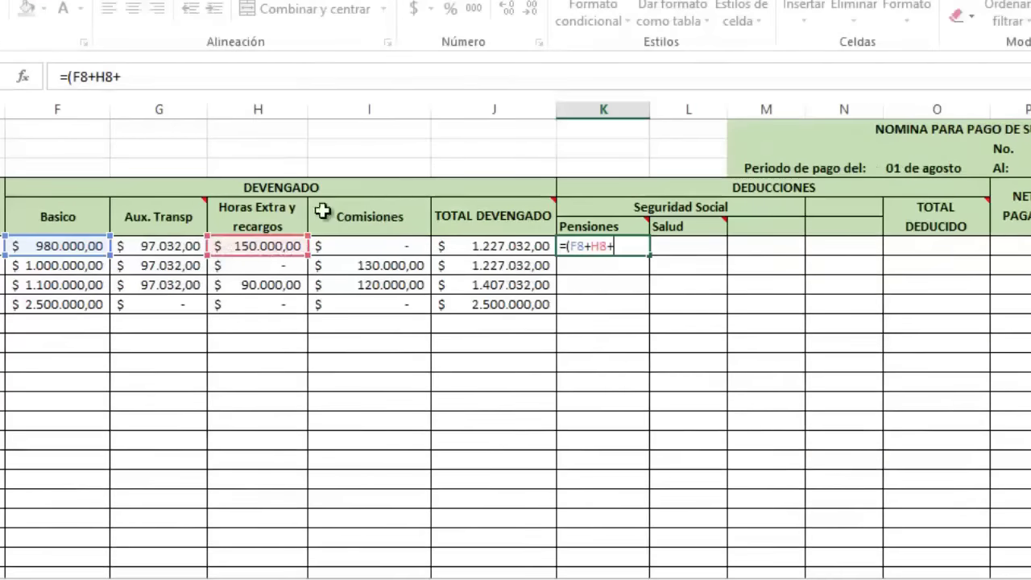
click(386, 246)
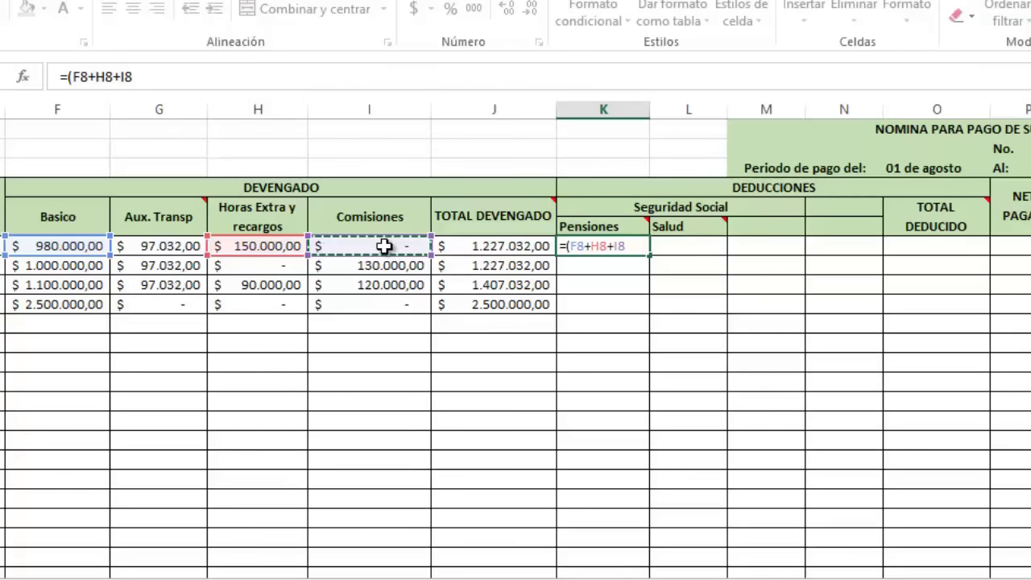
text()*)
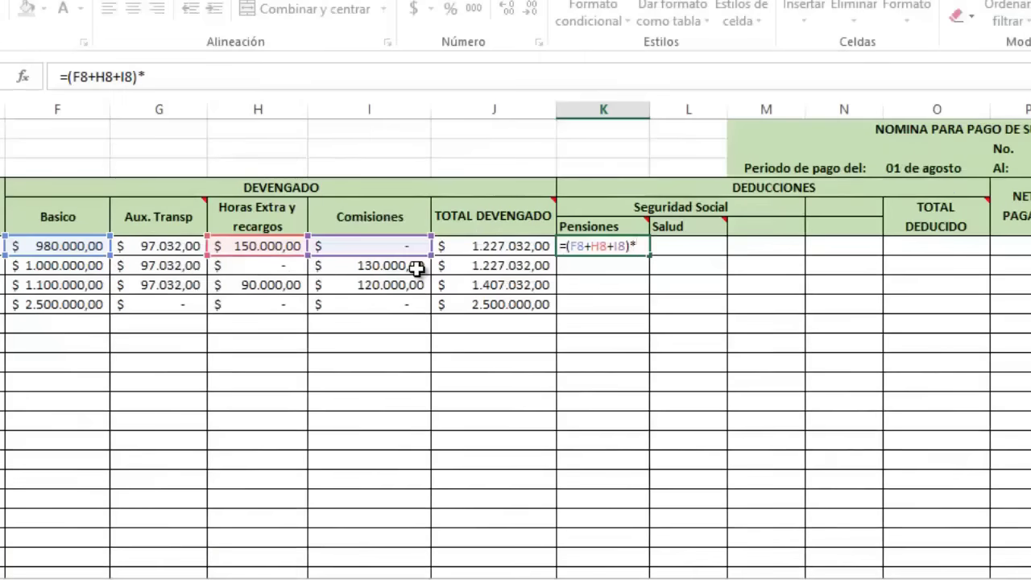
text(,04)
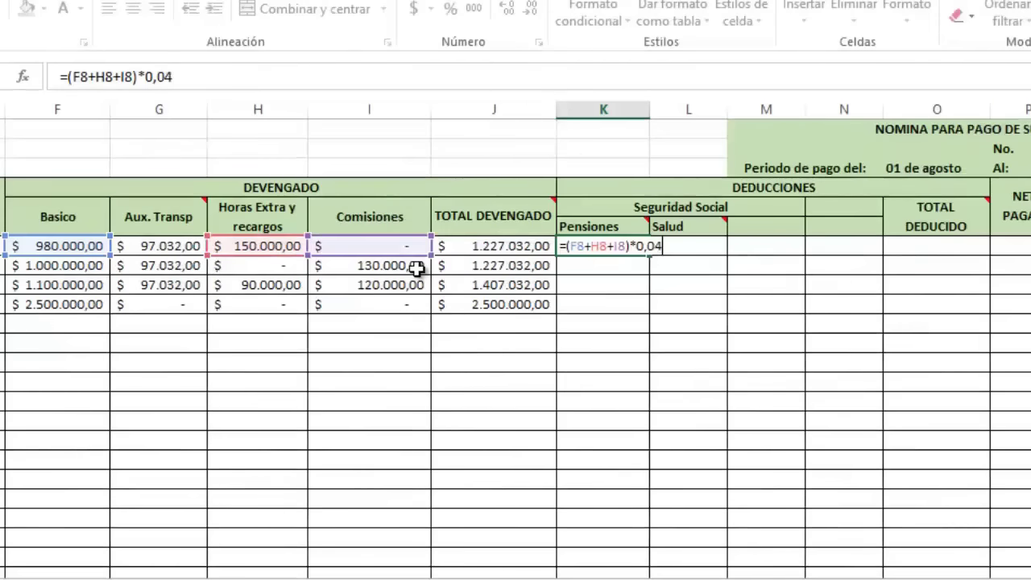
key(Return)
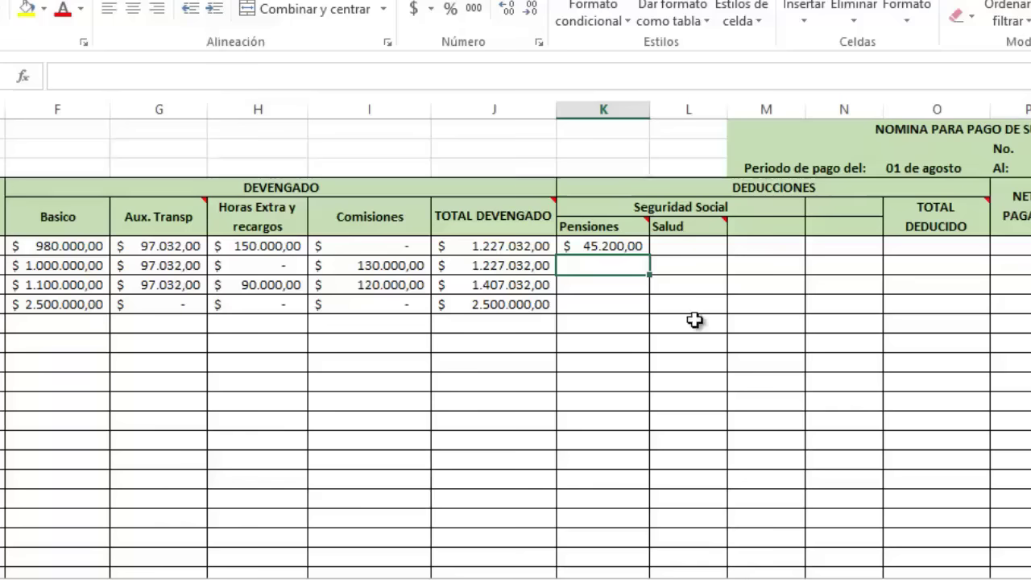
Step: Copy the K8 pensions formula down to K11
click(636, 245)
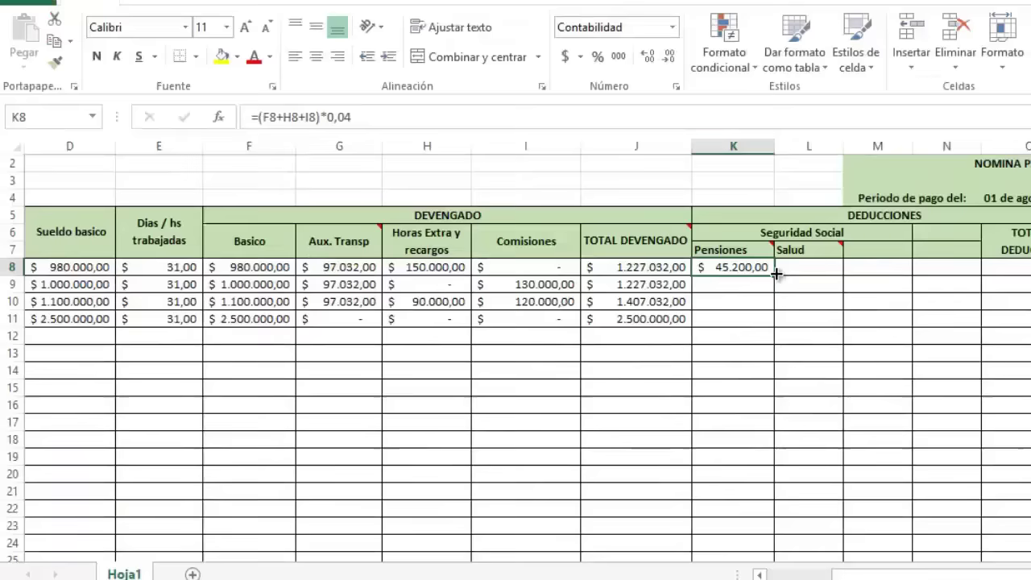
drag(651, 253, 648, 311)
click(617, 246)
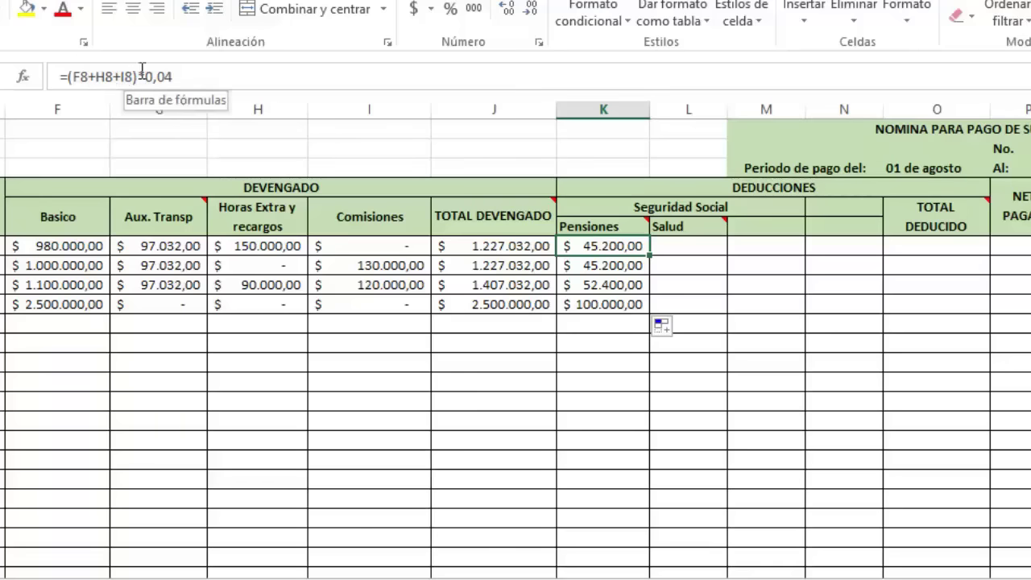
Step: Enter =(F8+H8+I8)*4% in L8 as the first employee's Salud deduction
click(683, 251)
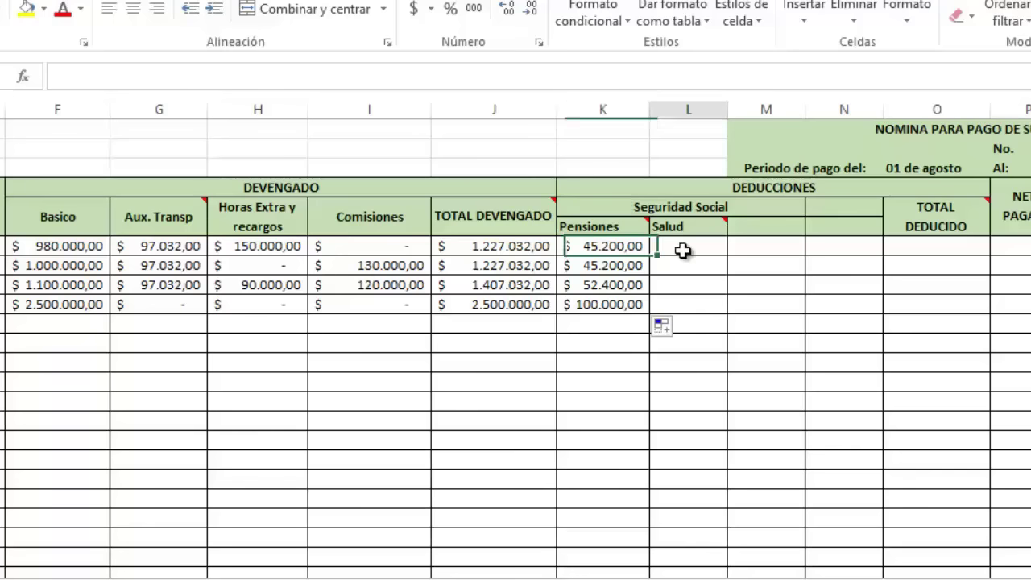
mouse_move(684, 228)
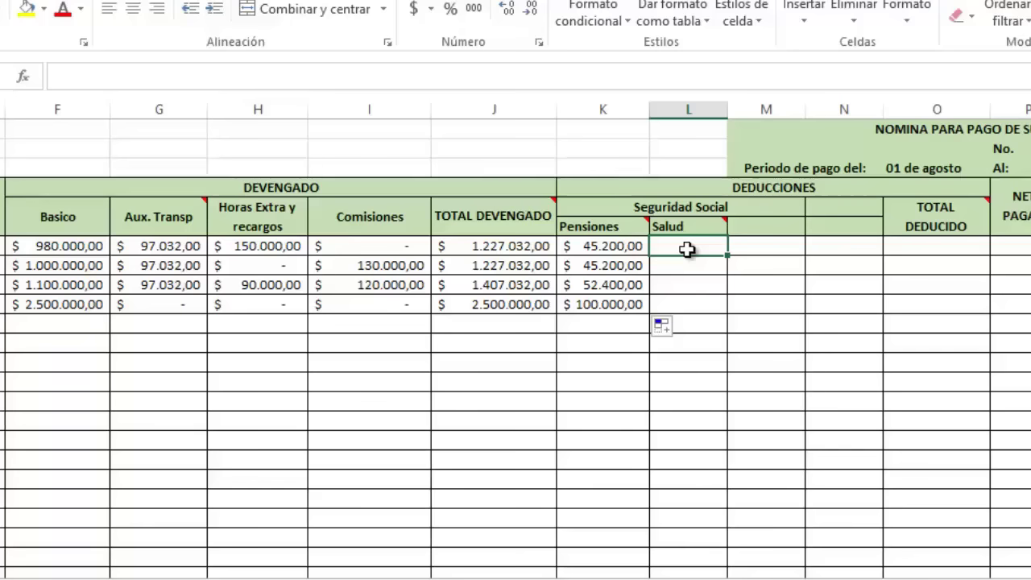
text(=()
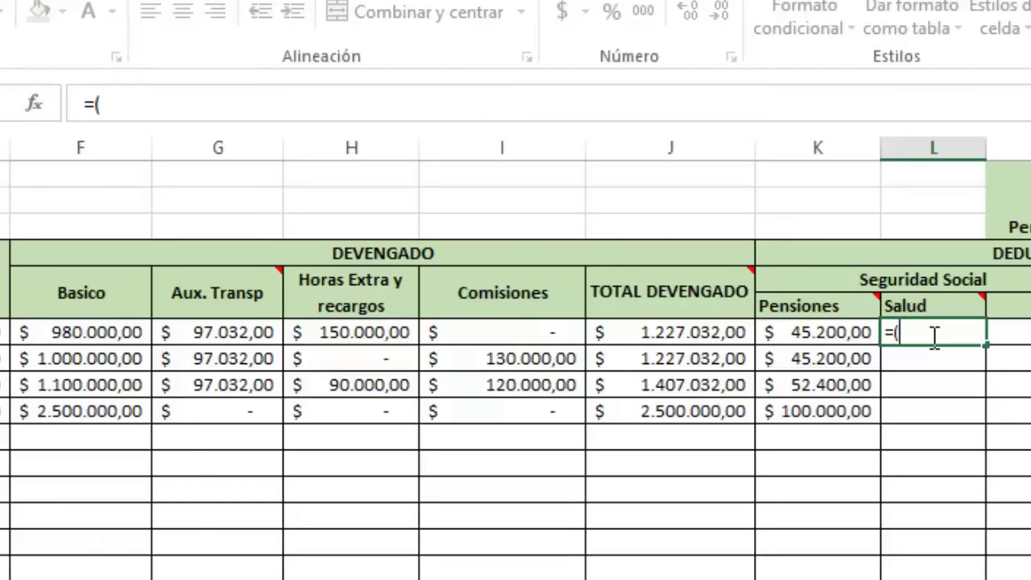
click(97, 332)
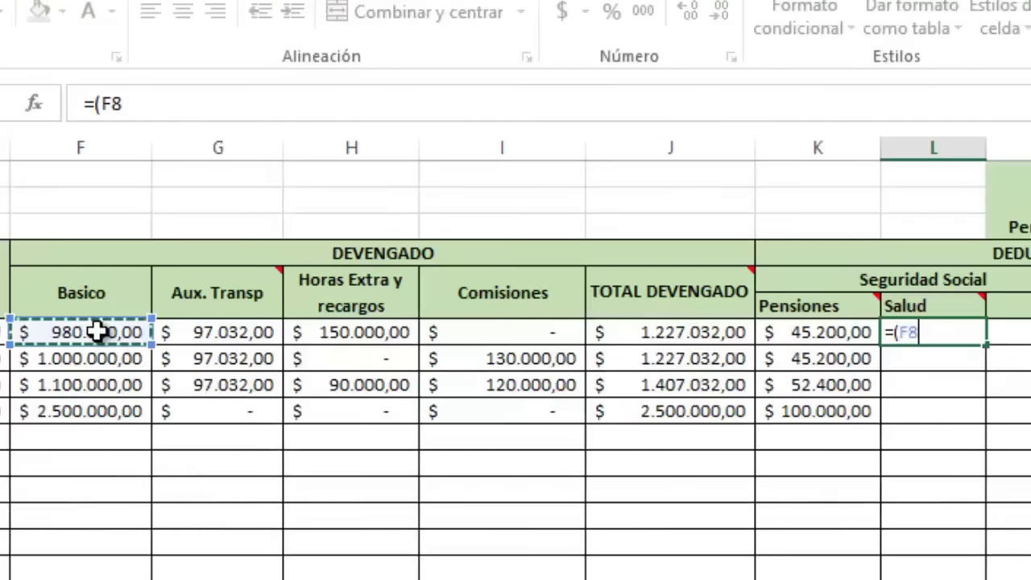
text(+)
click(379, 330)
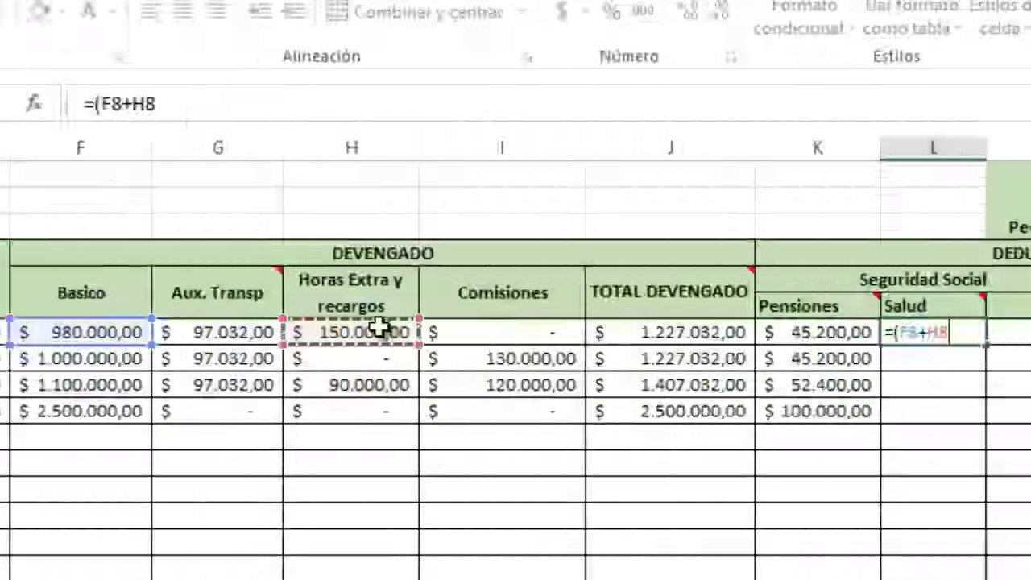
text(+)
click(500, 329)
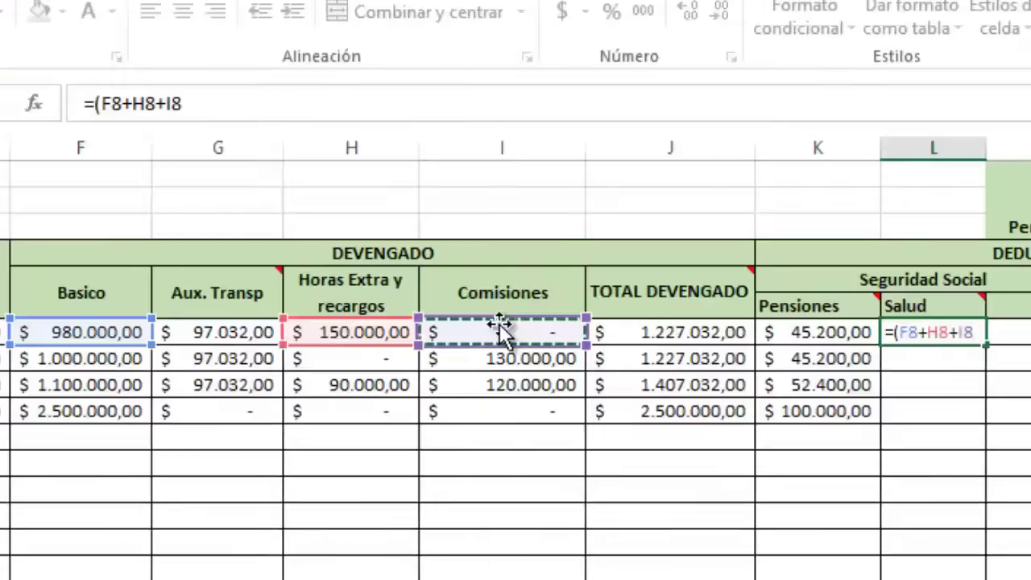
text())
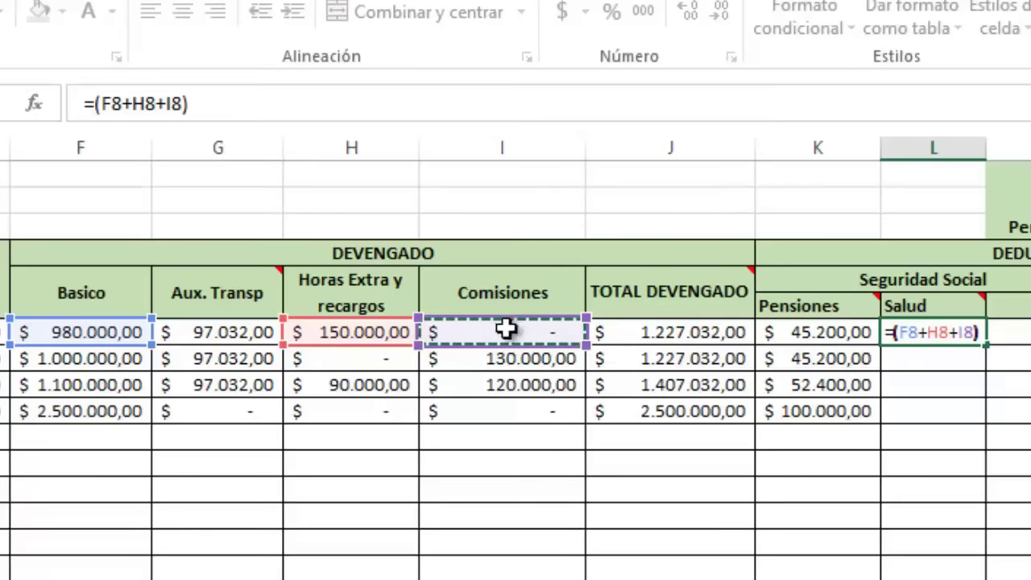
text(+)
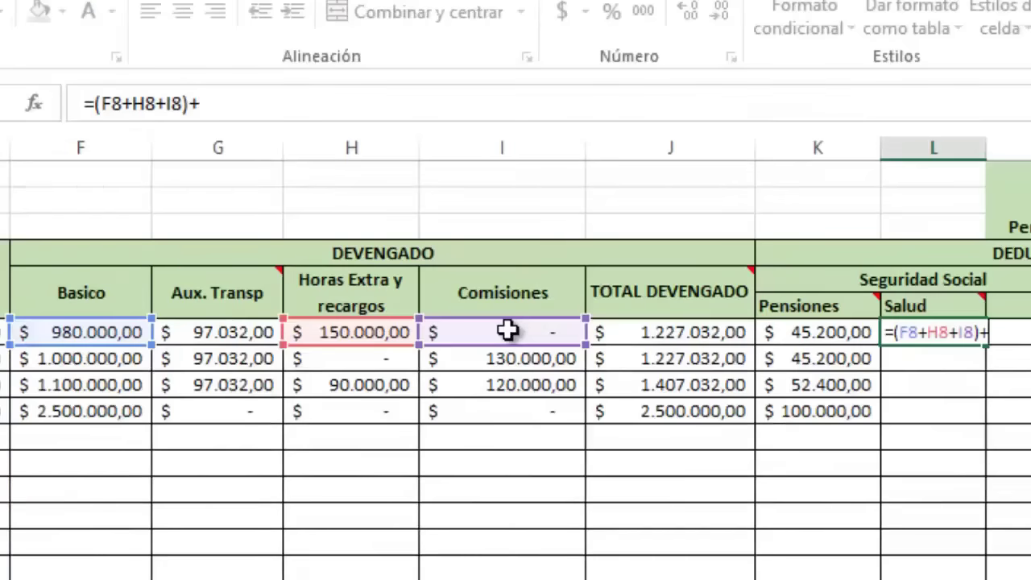
text(4%)
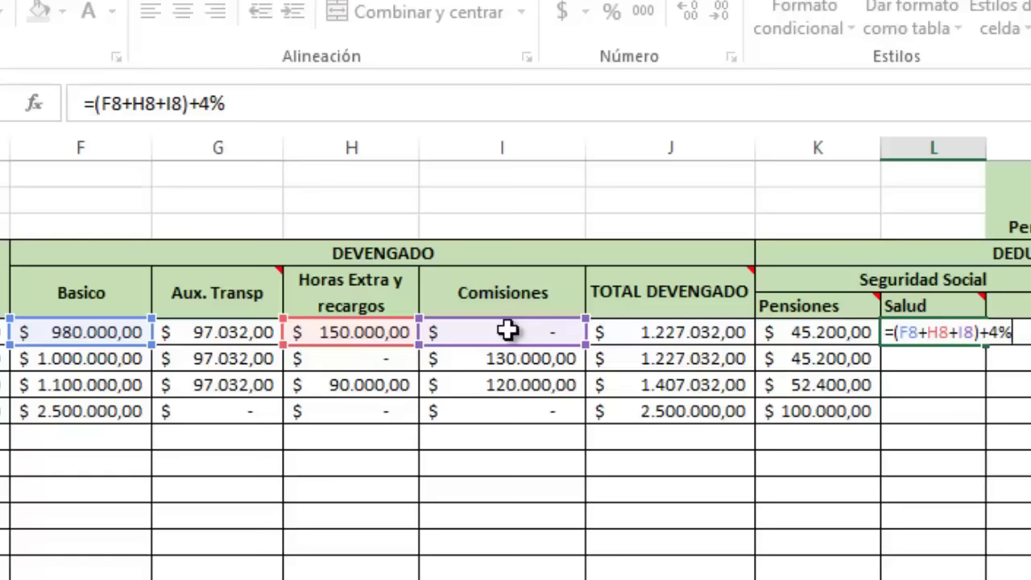
key(BackSpace)
key(BackSpace)
key(BackSpace)
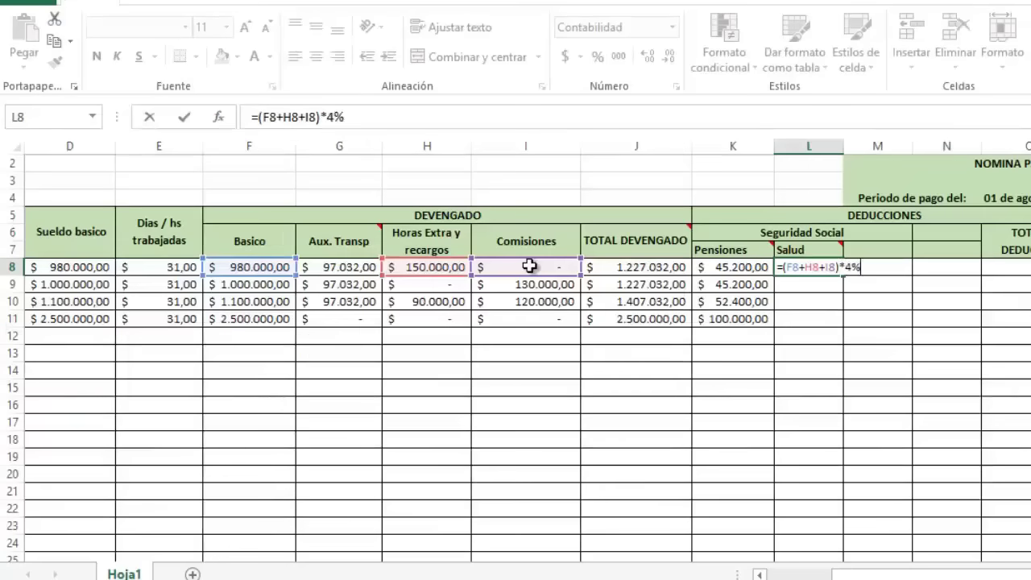
key(Return)
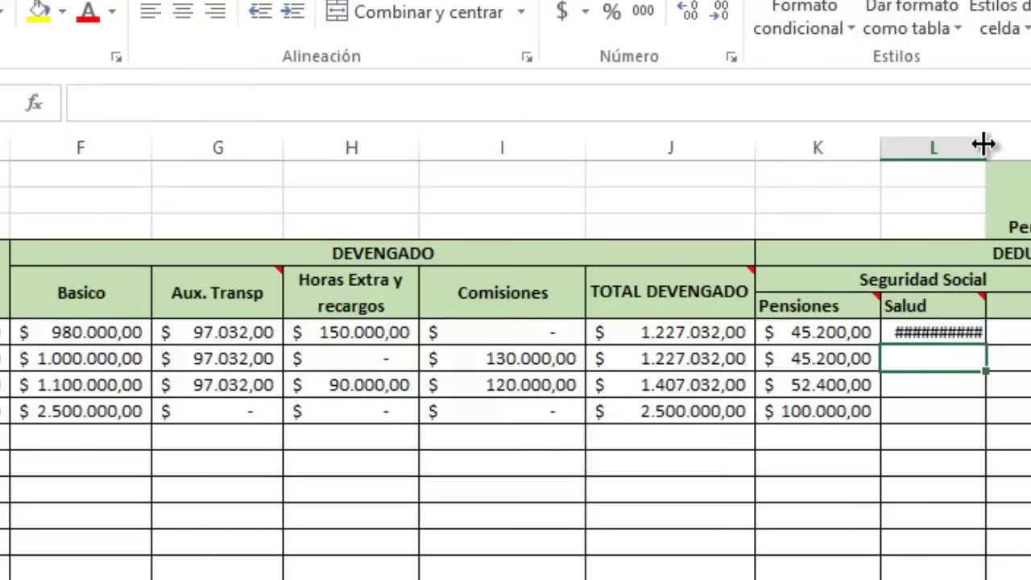
Step: Autofit column L and copy the Salud formula down to L11
double_click(984, 145)
click(982, 333)
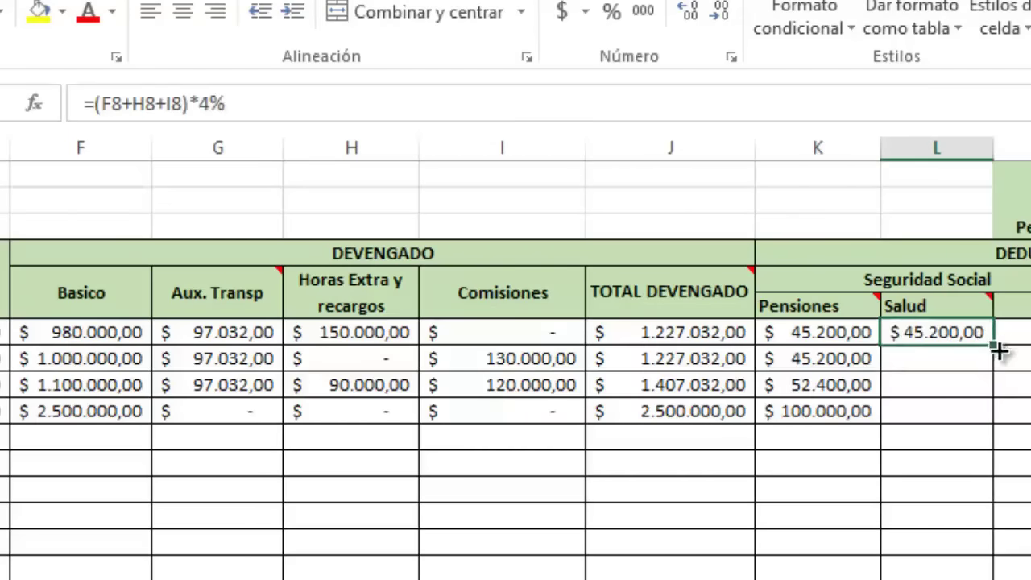
drag(994, 349, 993, 419)
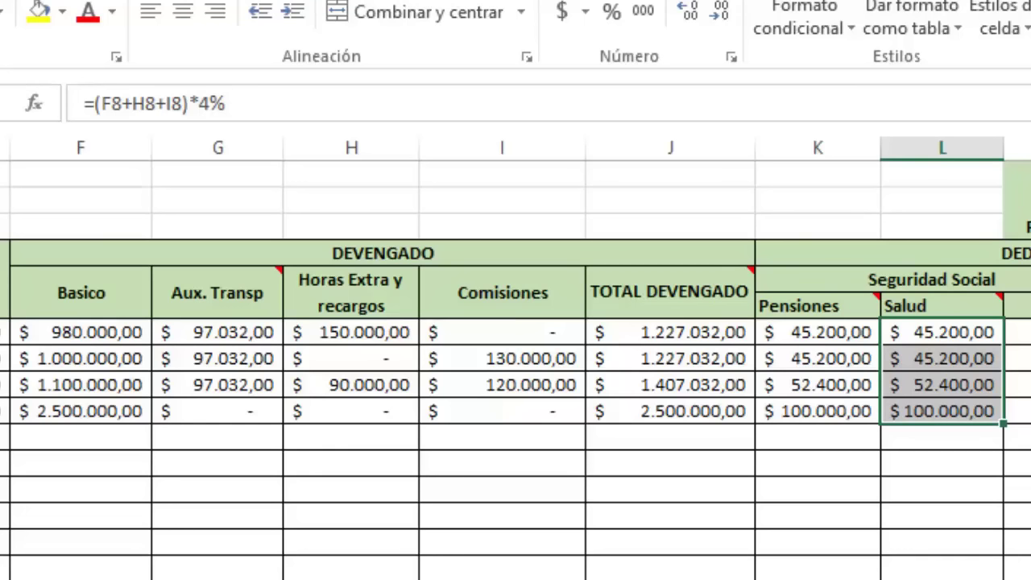
Step: Enter =SUMA(K8:N8) in O8 for the first employee's total deductions
click(914, 288)
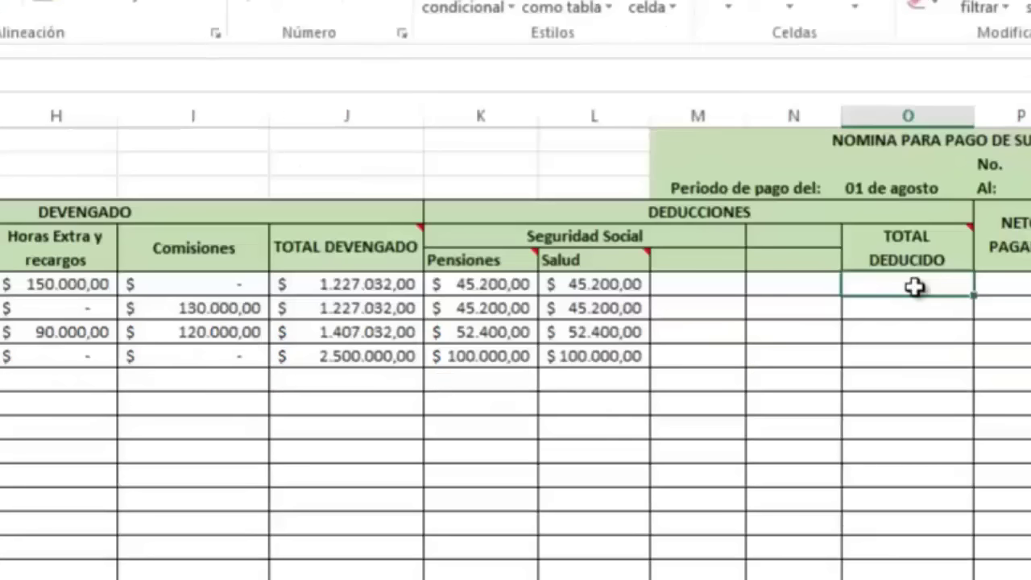
text(=)
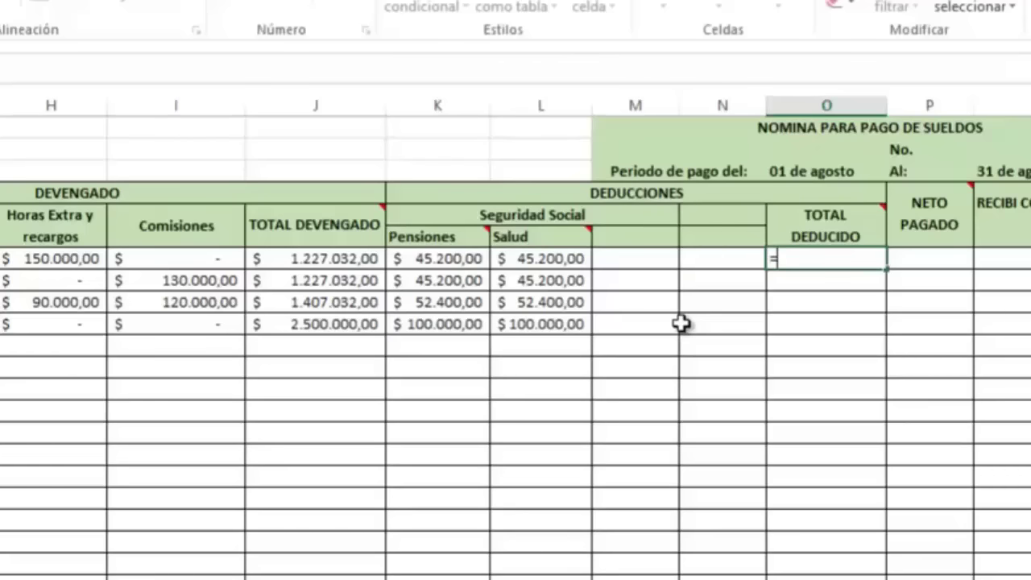
text(Sum)
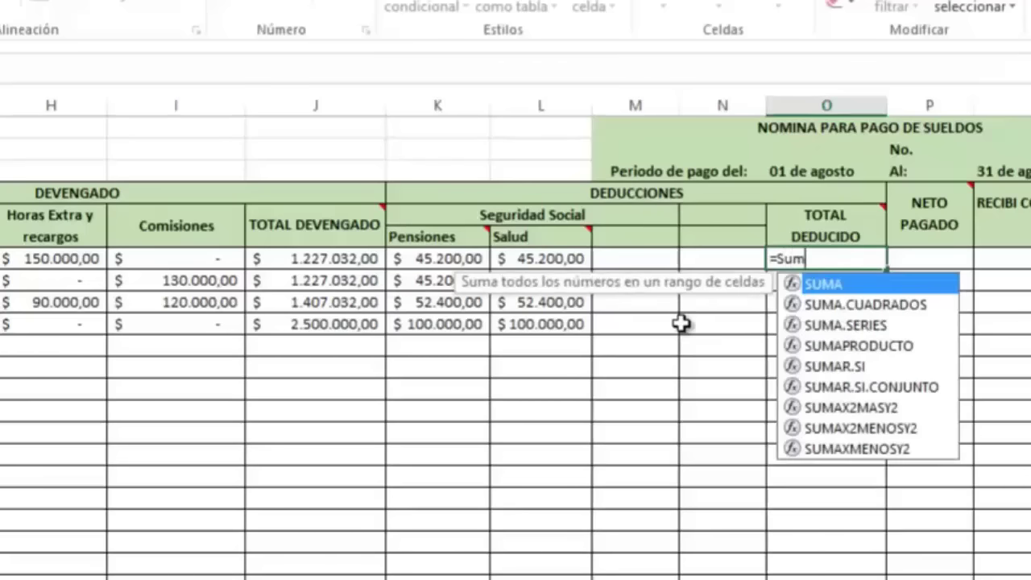
text(a)
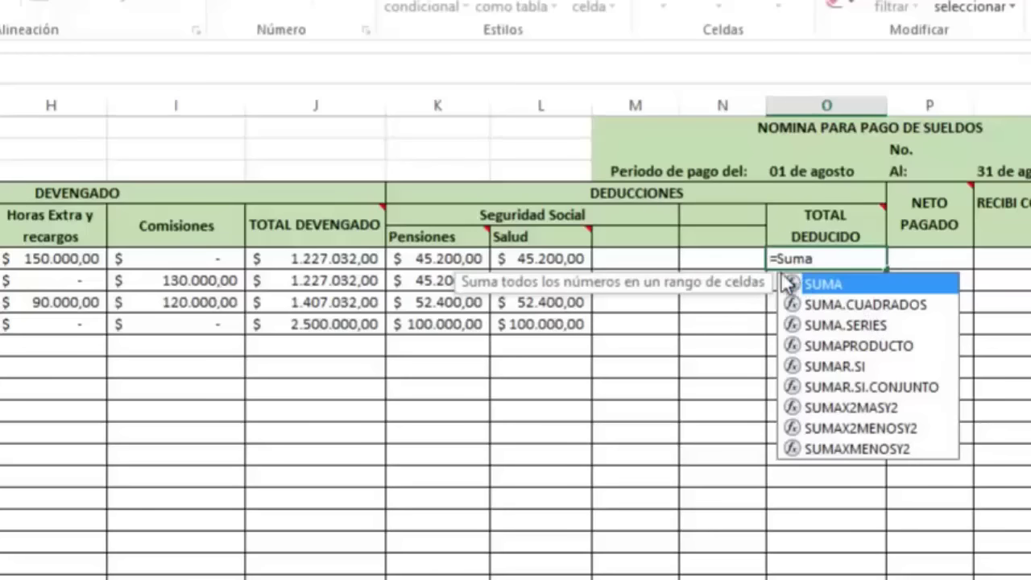
double_click(830, 294)
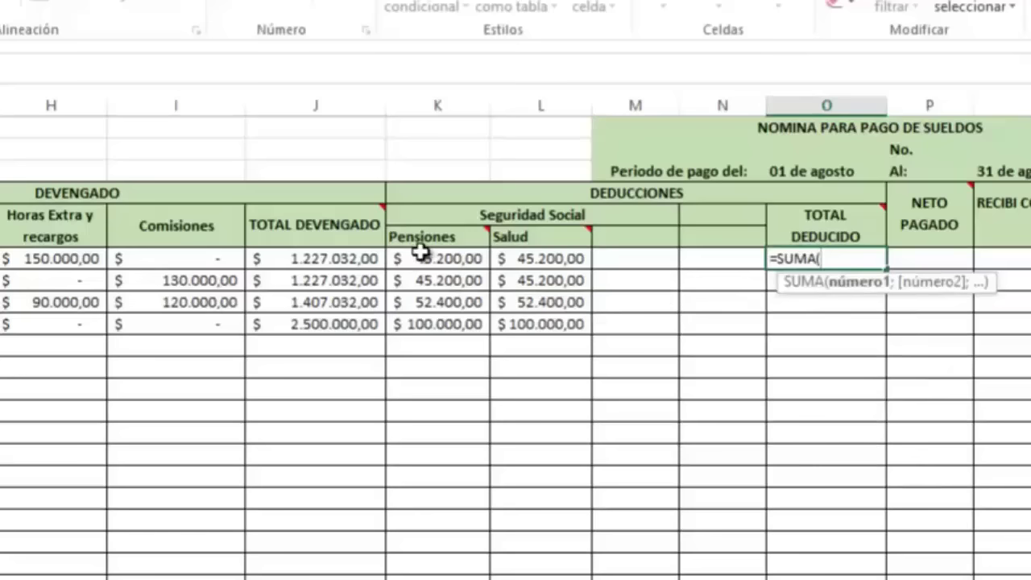
drag(421, 253, 698, 259)
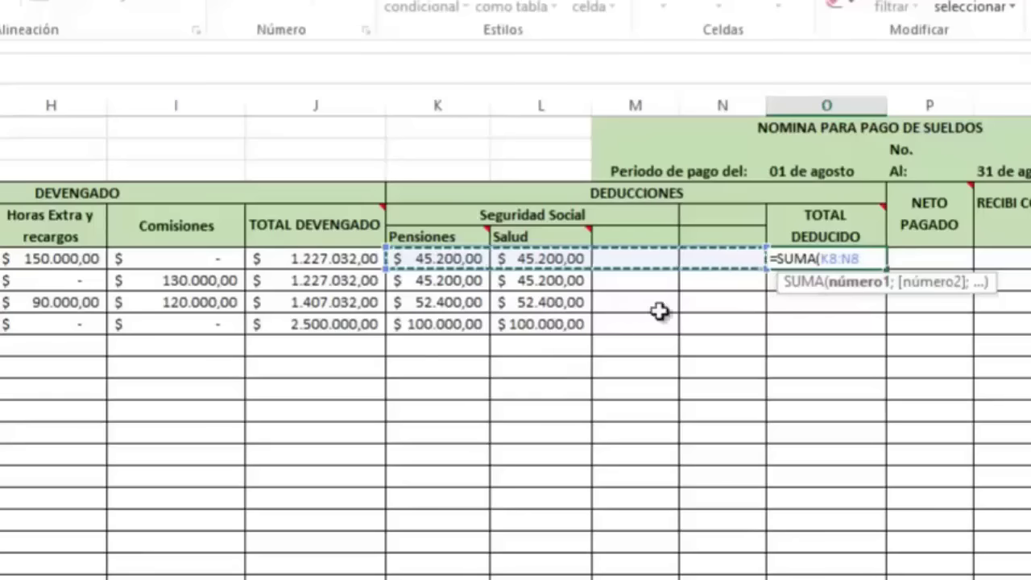
text())
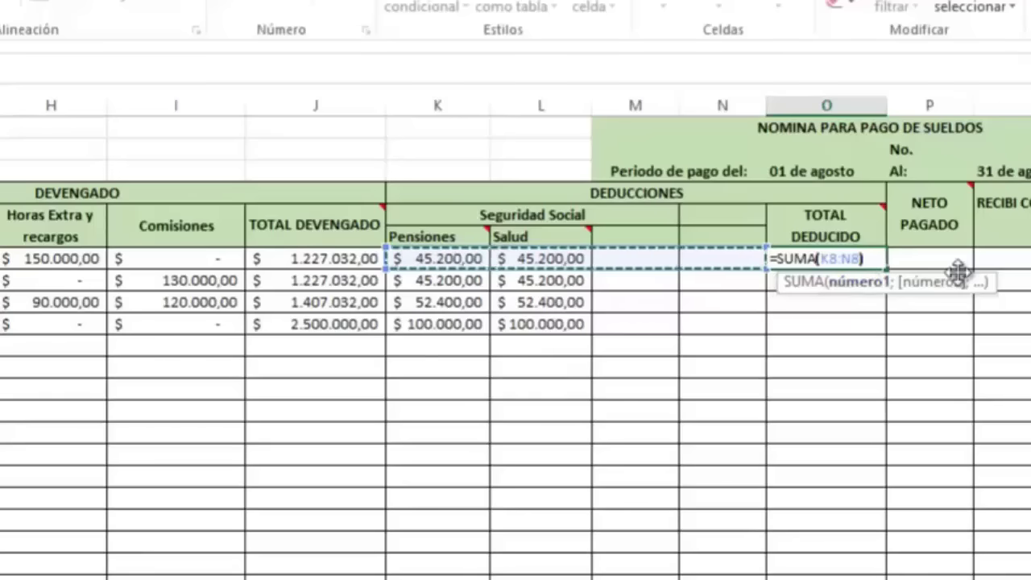
key(Return)
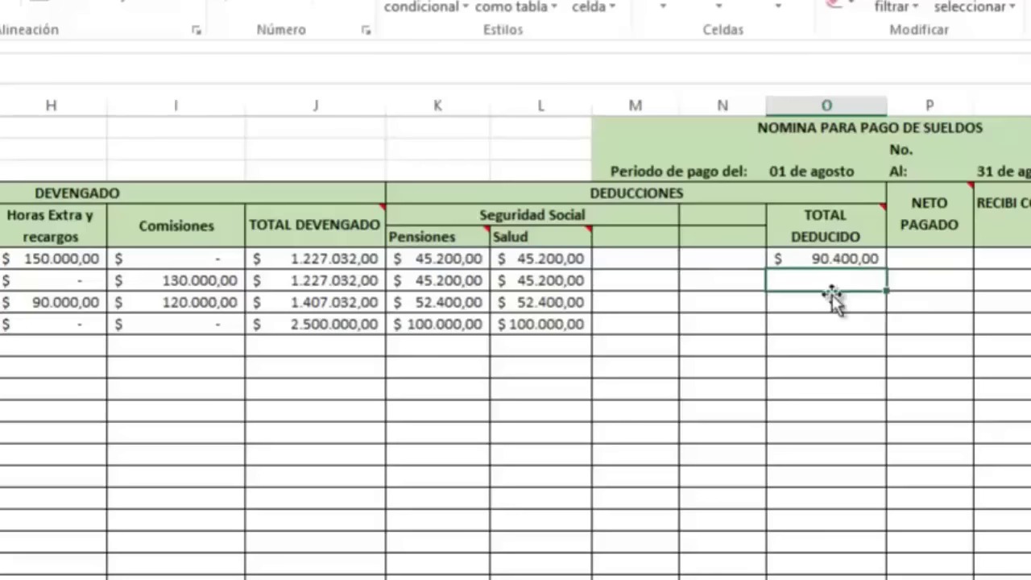
Step: Copy TOTAL DEDUCIDO down to all four employees (90.400,00 to 200.000,00) and check the values
click(838, 258)
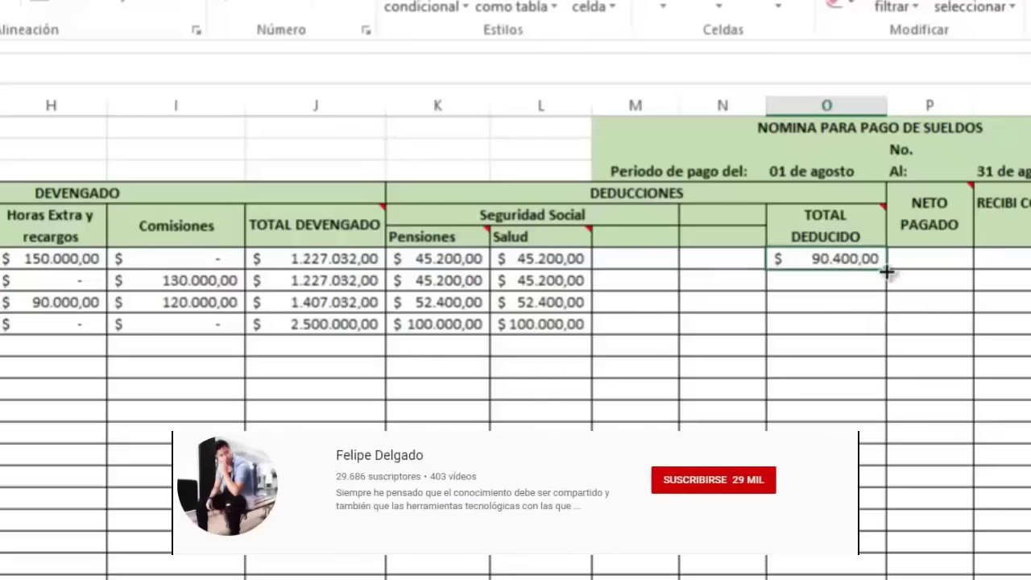
double_click(886, 272)
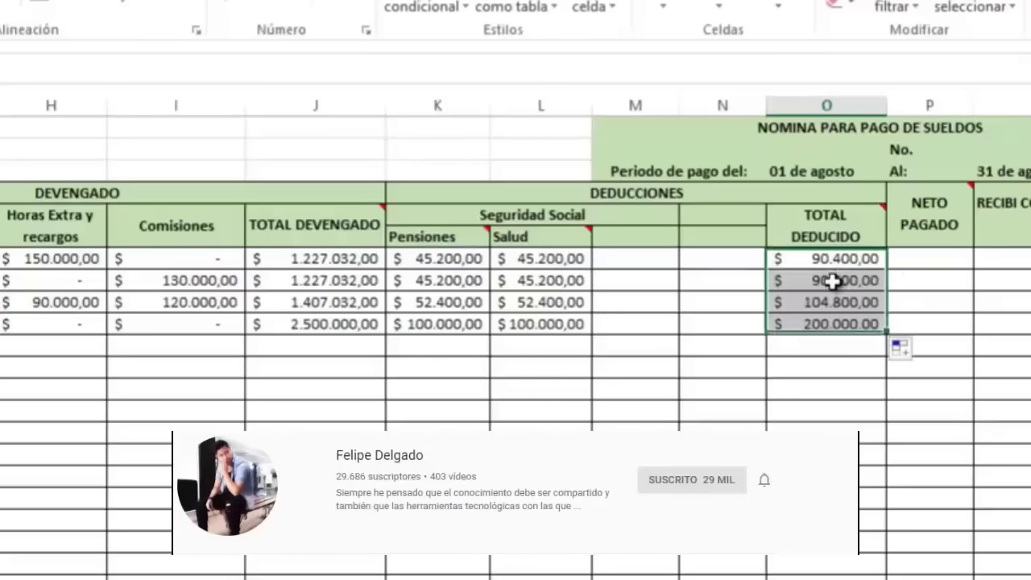
click(833, 280)
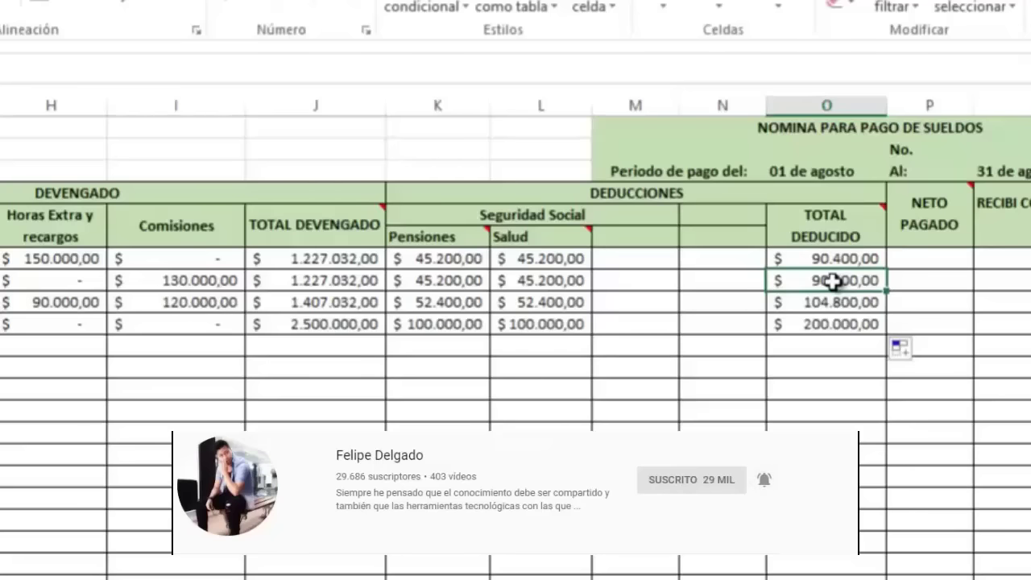
click(824, 304)
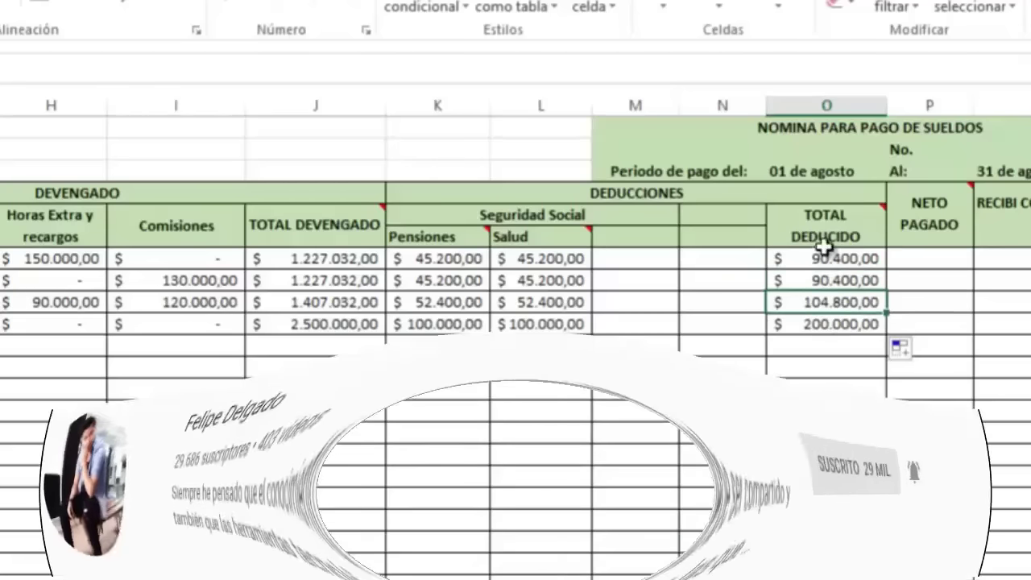
click(935, 256)
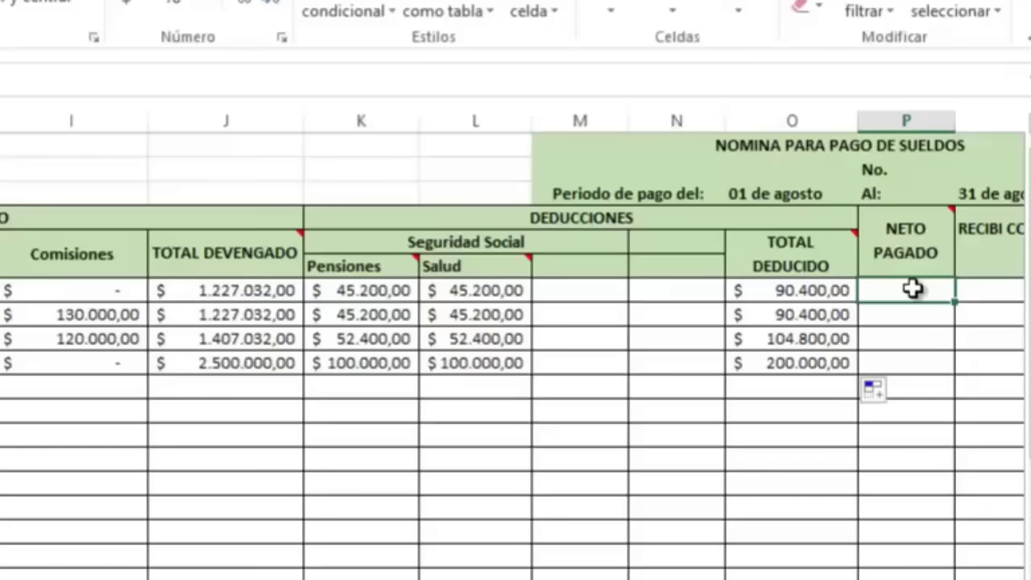
Step: Enter =J8-O8 in P8 as the first employee's net pay
text(=)
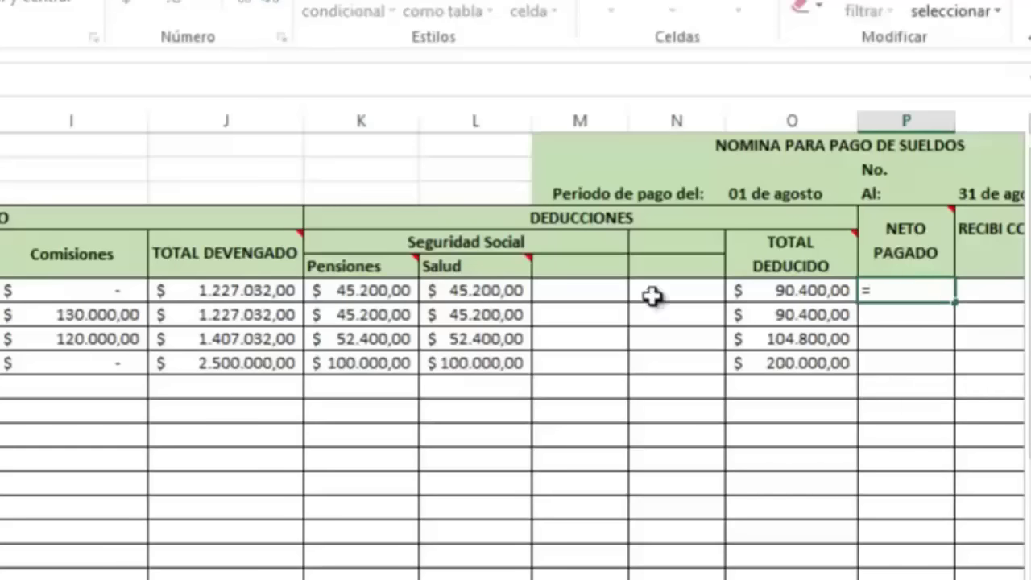
click(282, 292)
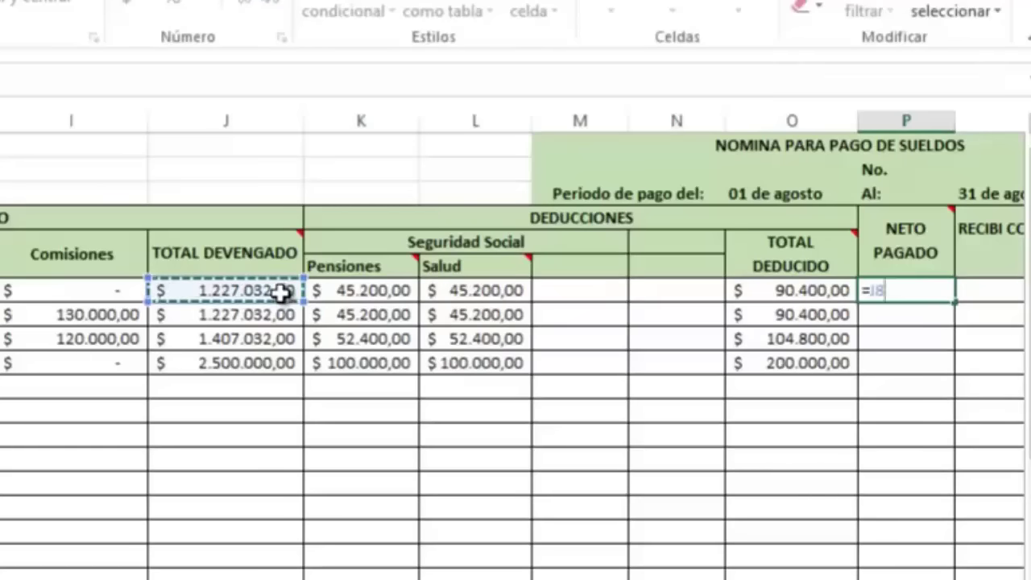
text(-)
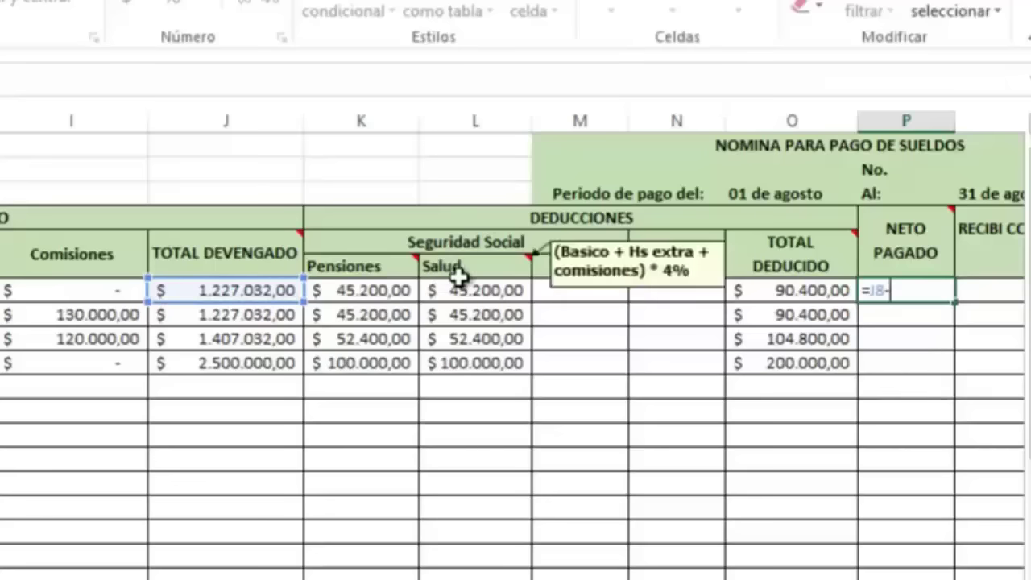
mouse_move(775, 264)
click(783, 291)
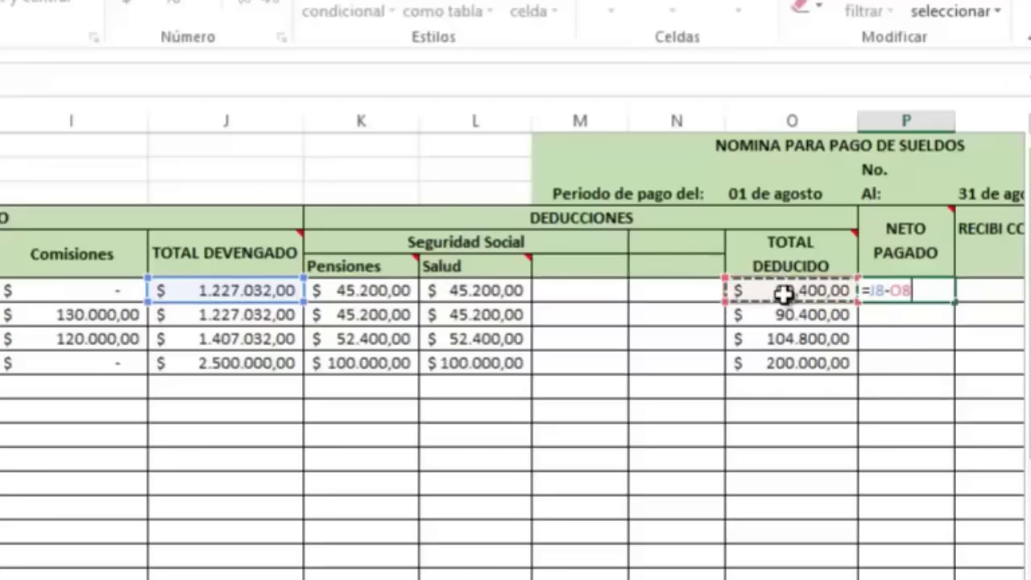
key(Return)
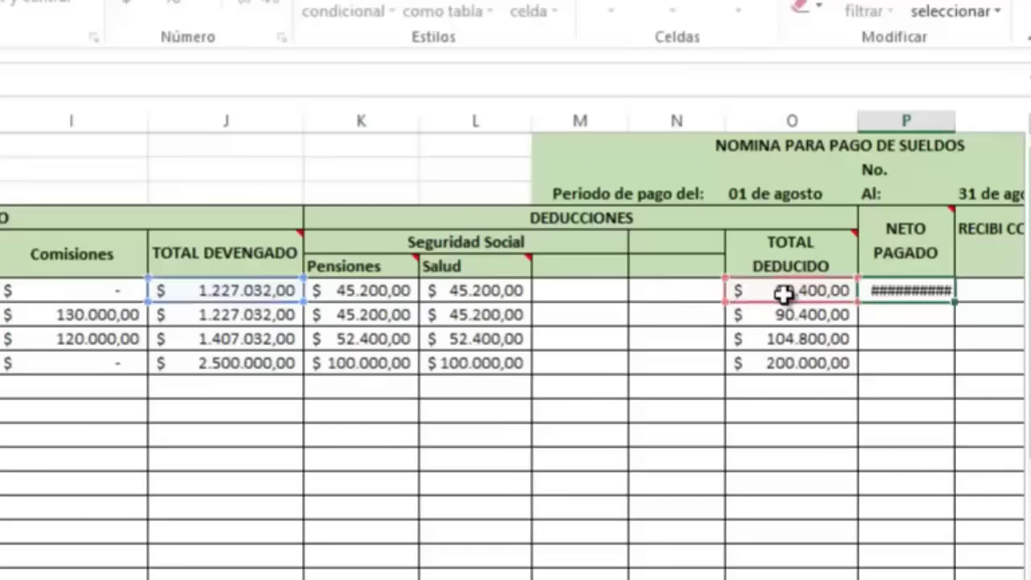
Step: Copy the net-pay formula down to P11, giving $ 1.136.632,00 through $ 2.300.000,00
drag(986, 302, 977, 373)
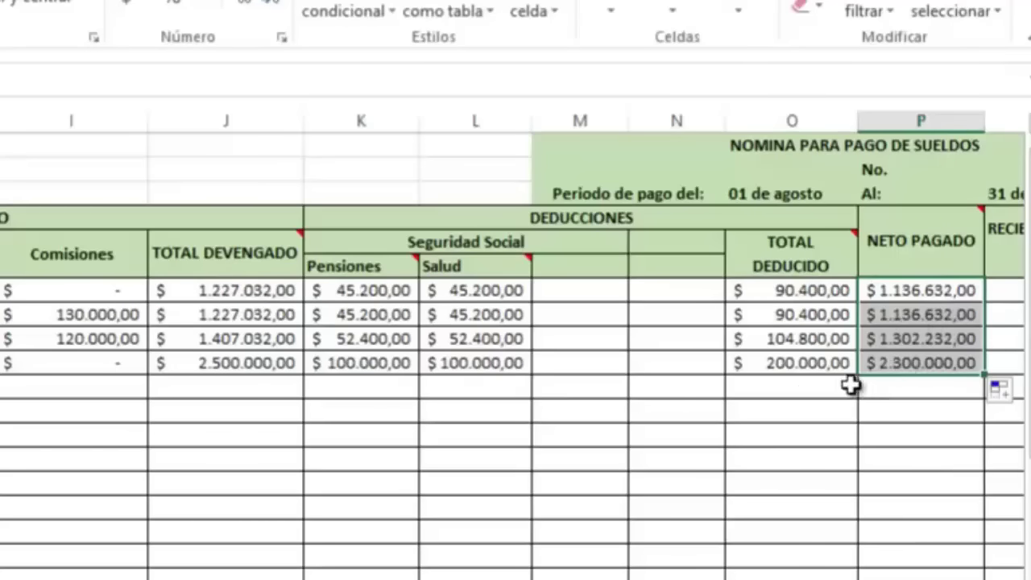
click(906, 284)
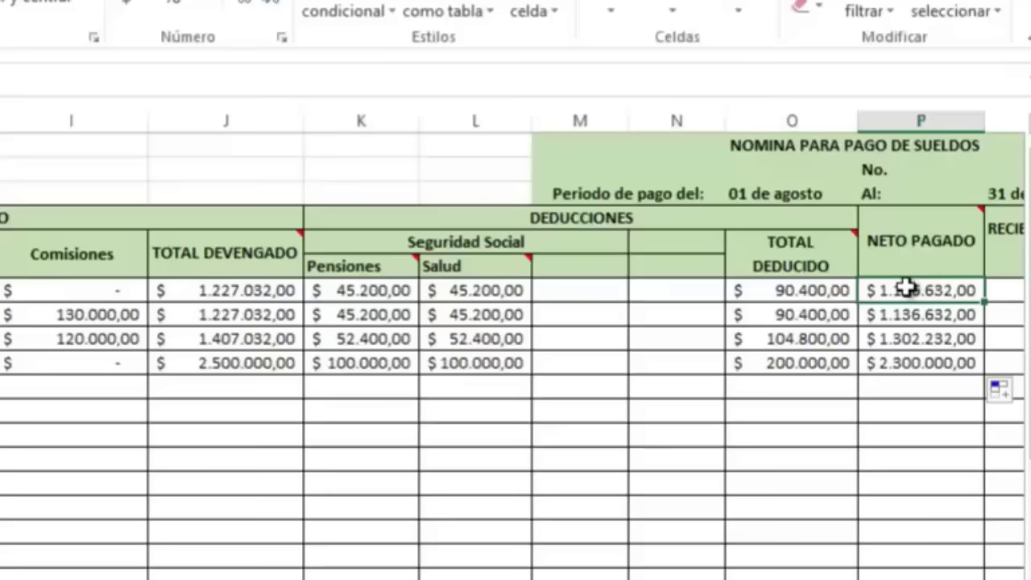
scroll(907, 288, right, 3)
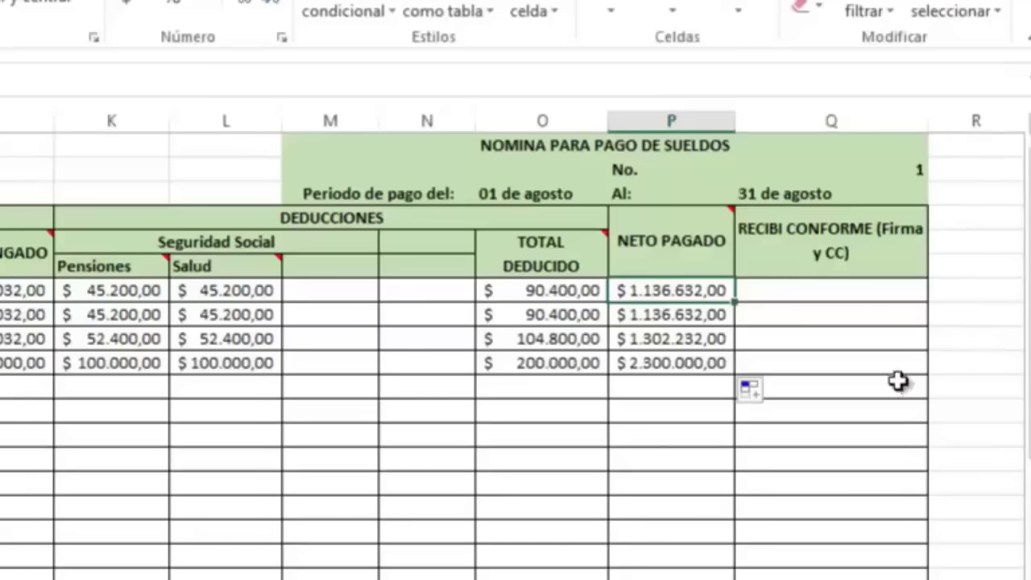
click(809, 297)
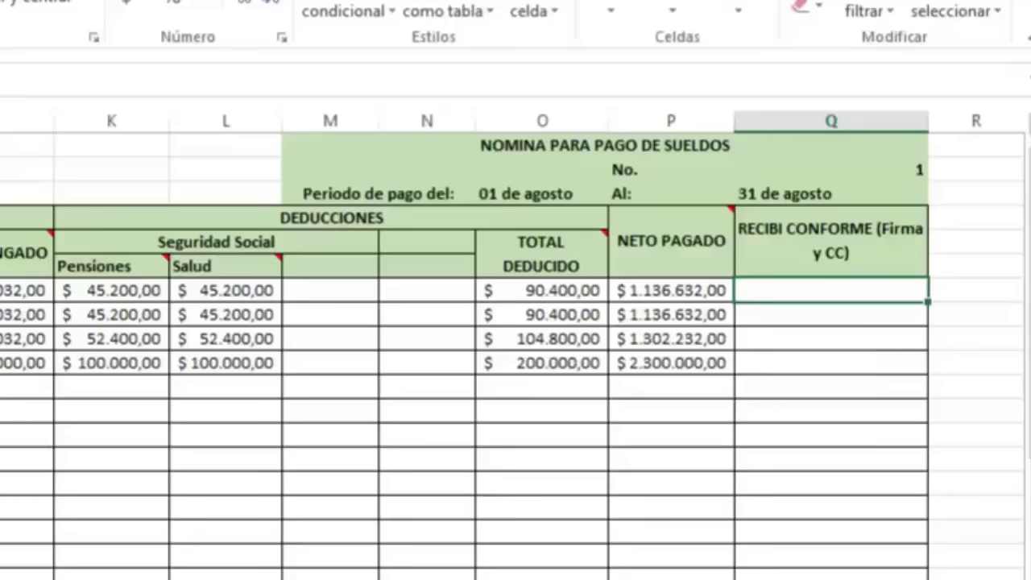
scroll(516, 346, left, 1)
scroll(516, 346, left, 3)
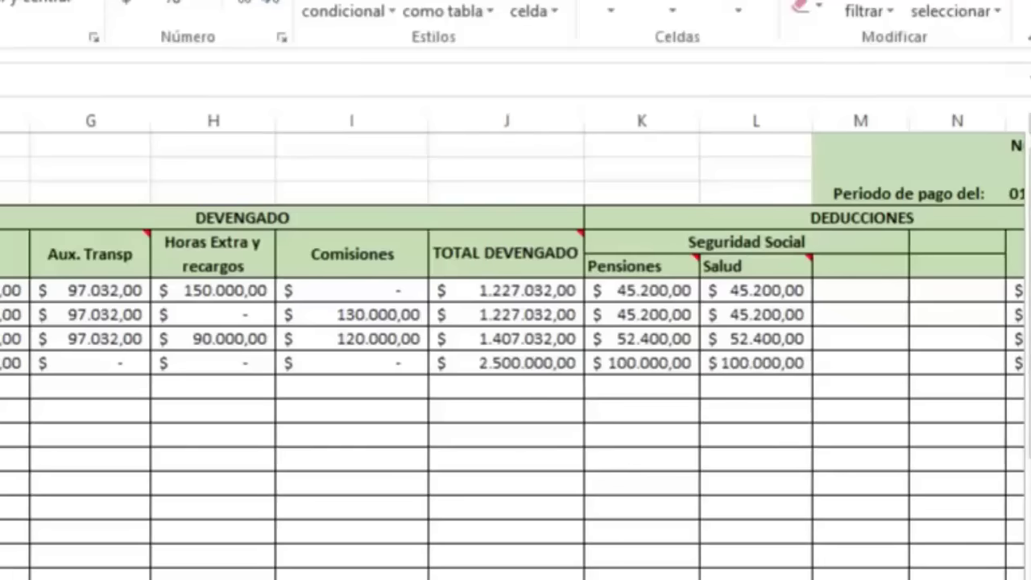
Step: Enter =SUMA(D8:D27) in D28 to total the Sueldo basico column
drag(1028, 257, 1029, 255)
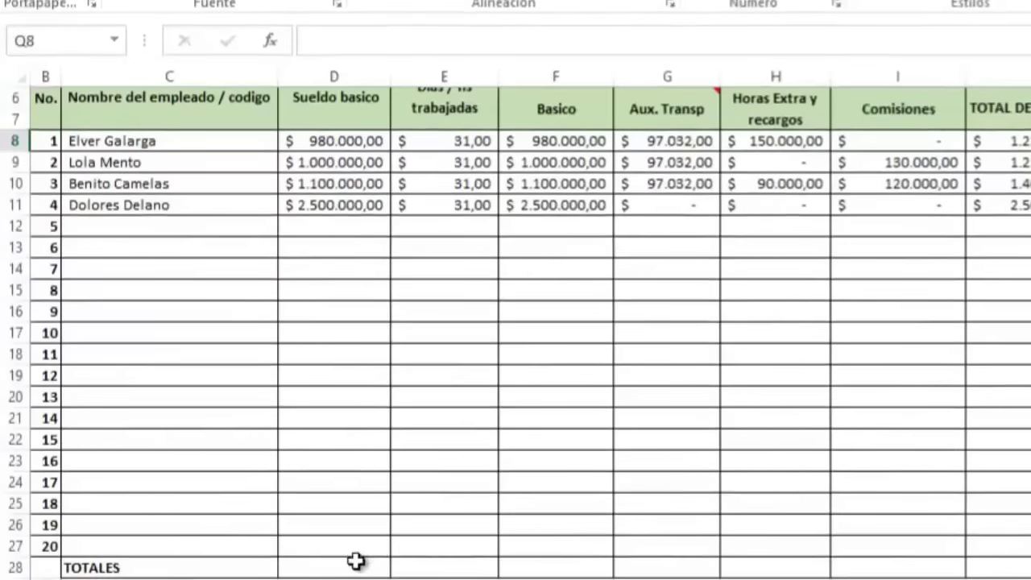
click(355, 562)
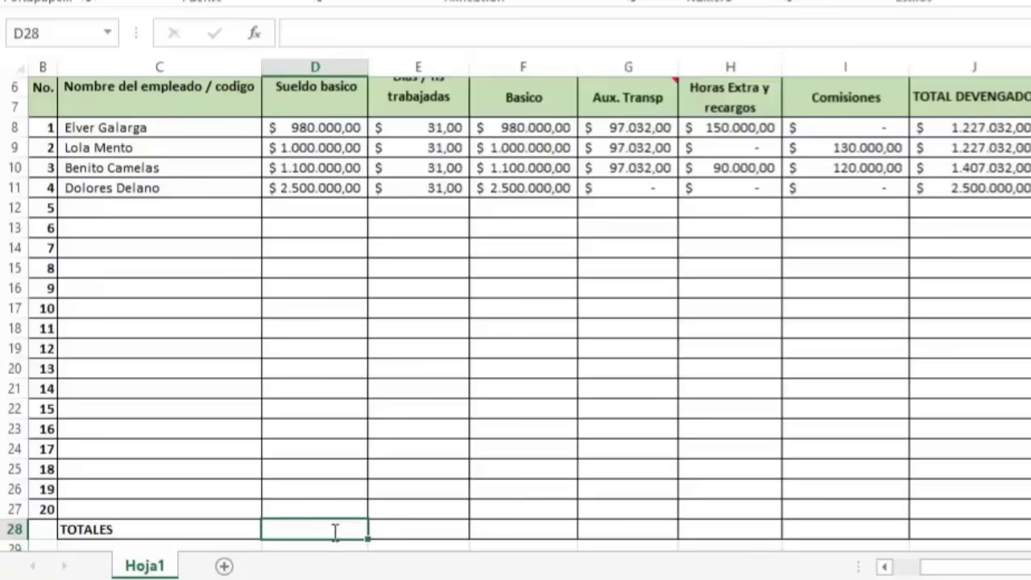
text(=su)
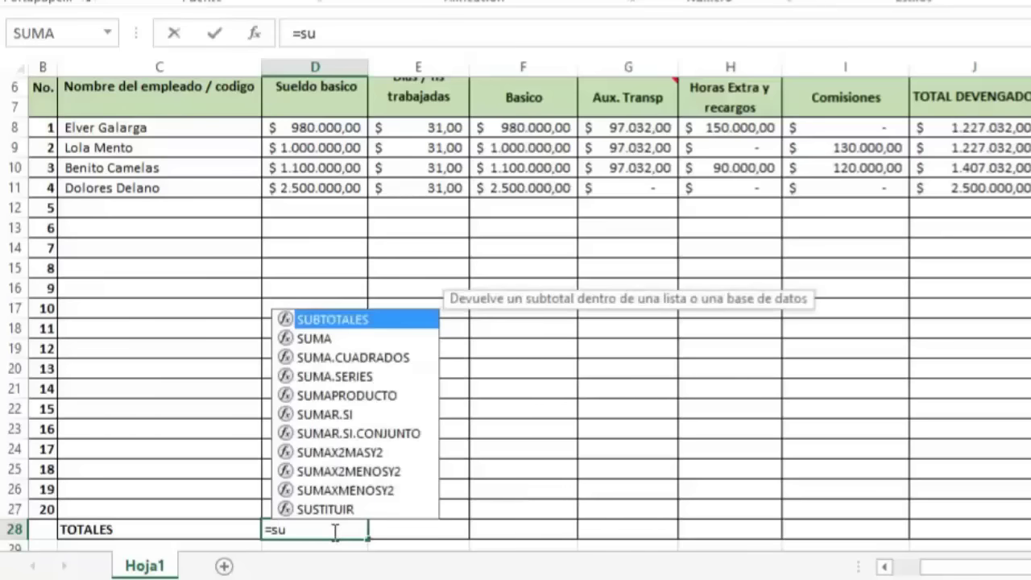
double_click(332, 339)
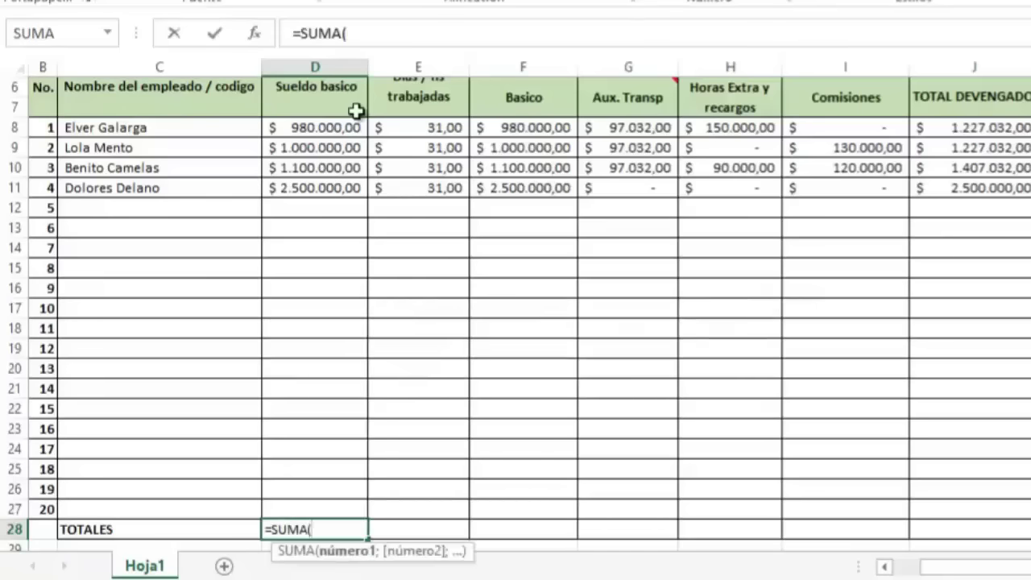
click(331, 127)
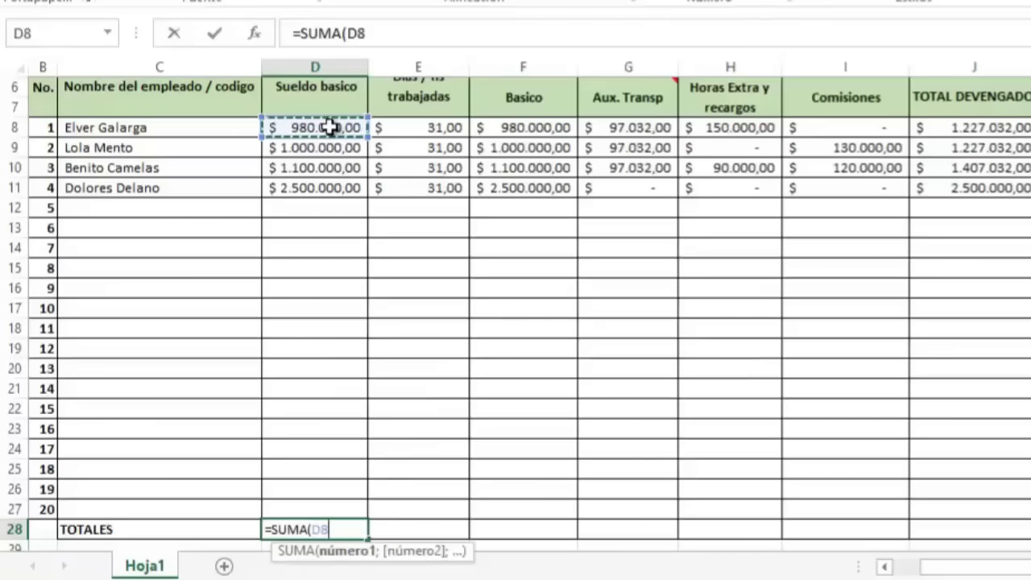
drag(331, 127, 312, 503)
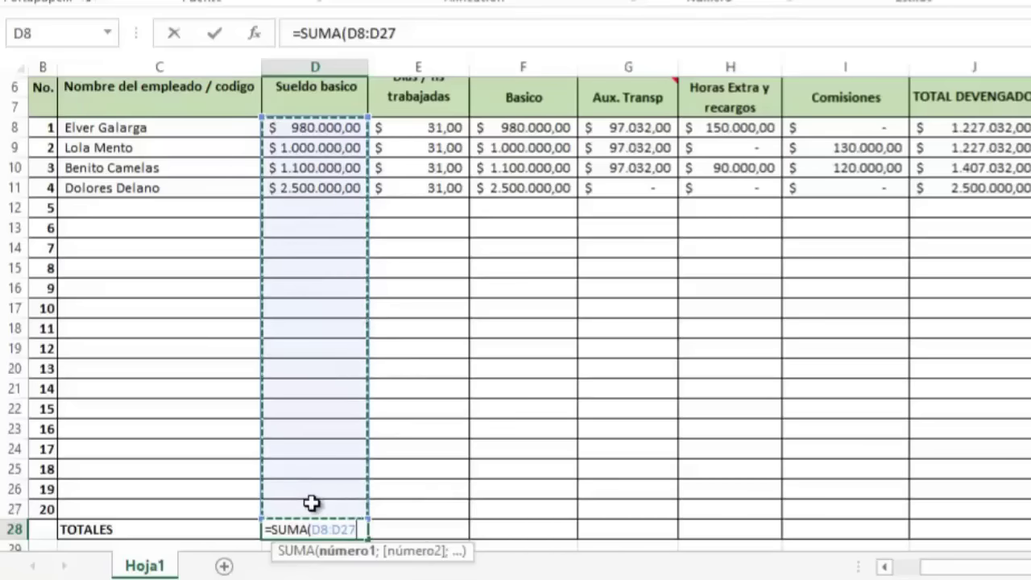
key(Return)
Step: Copy the total across row 28 to column P, giving NETO PAGADO $ 5.875.496,00
click(313, 505)
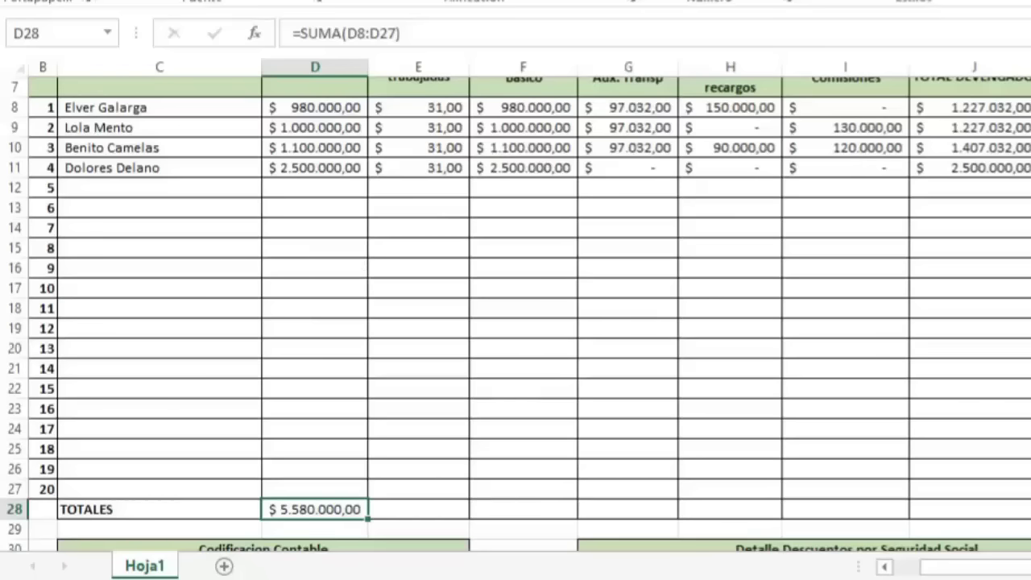
scroll(516, 315, up, 1)
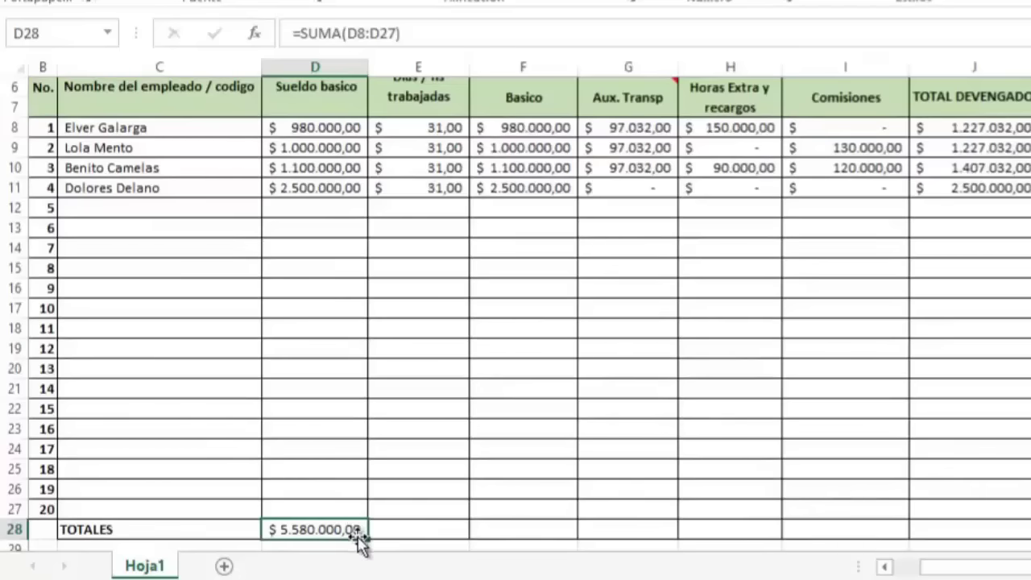
drag(368, 540, 1023, 484)
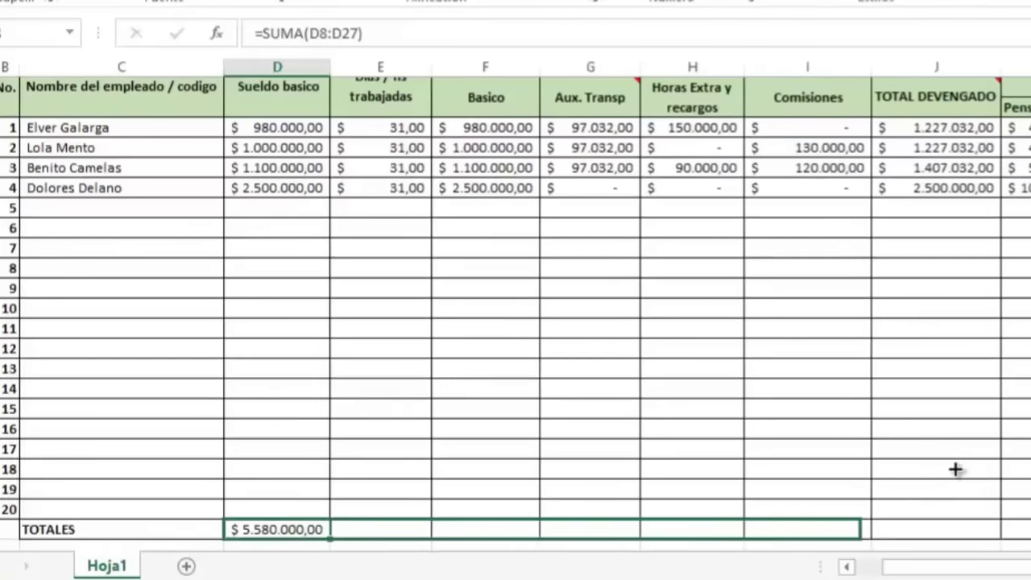
drag(1025, 530, 881, 534)
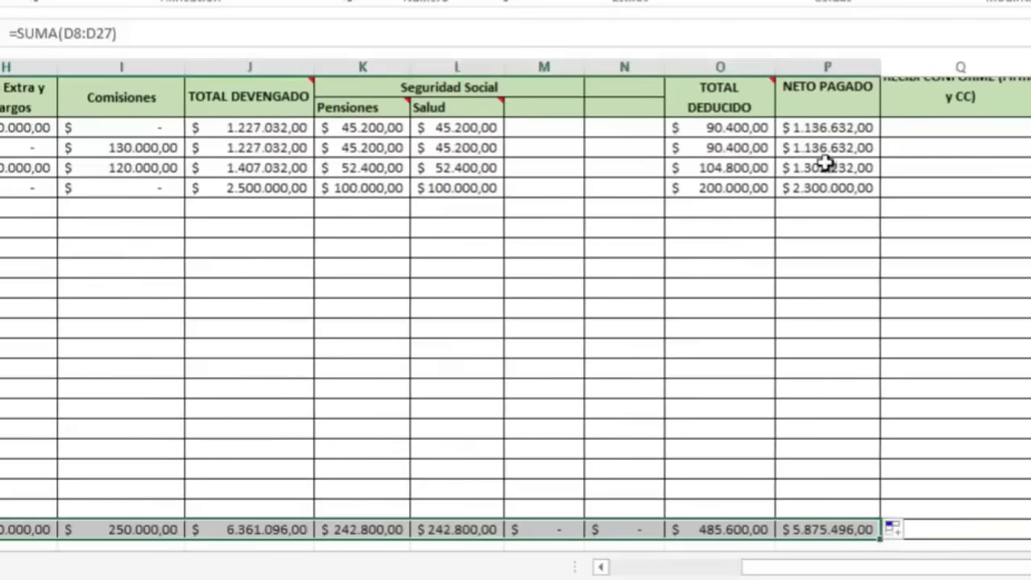
click(828, 528)
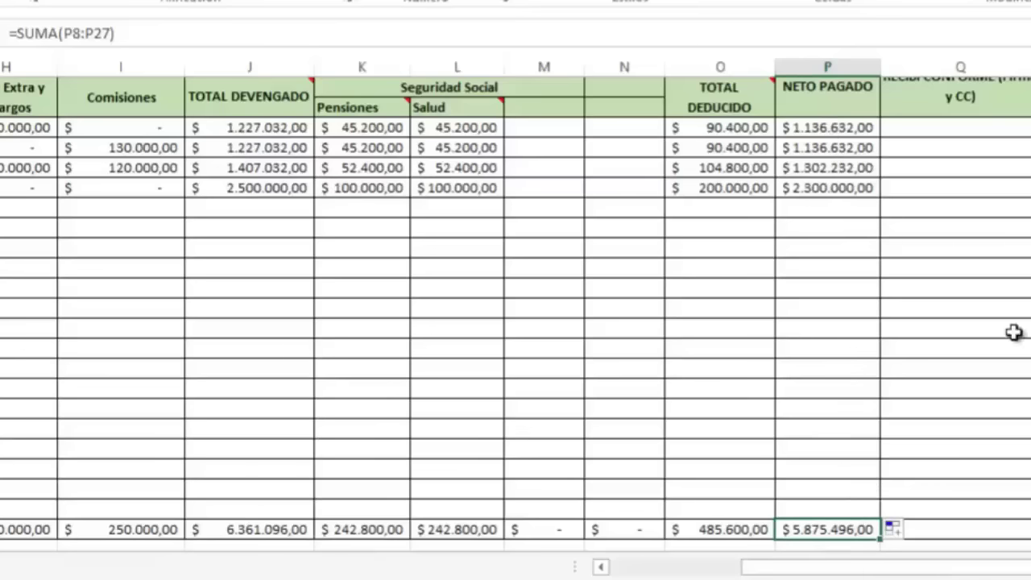
mouse_move(881, 538)
mouse_down()
mouse_move(813, 570)
mouse_move(717, 577)
mouse_up()
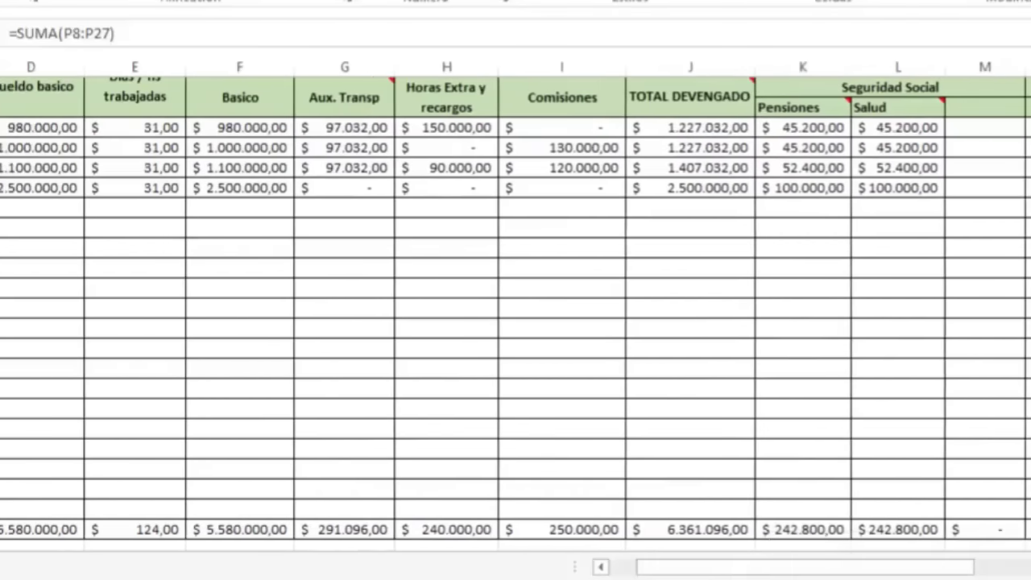
scroll(516, 314, down, 3)
Step: Scroll to the Detalle Descuentos por Seguridad Social table and select its first Entidad cell
scroll(516, 314, left, 1)
click(454, 464)
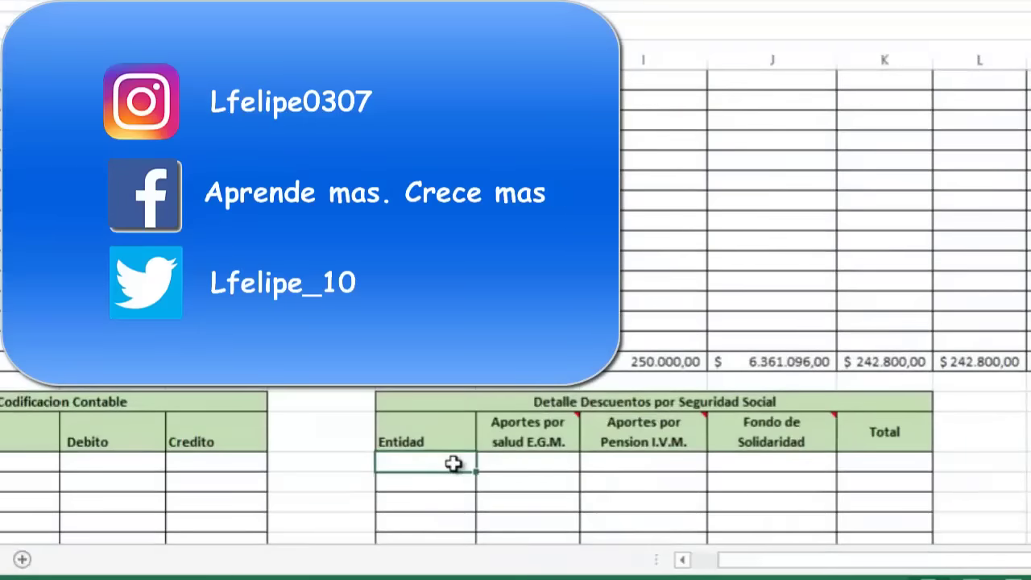
mouse_move(810, 420)
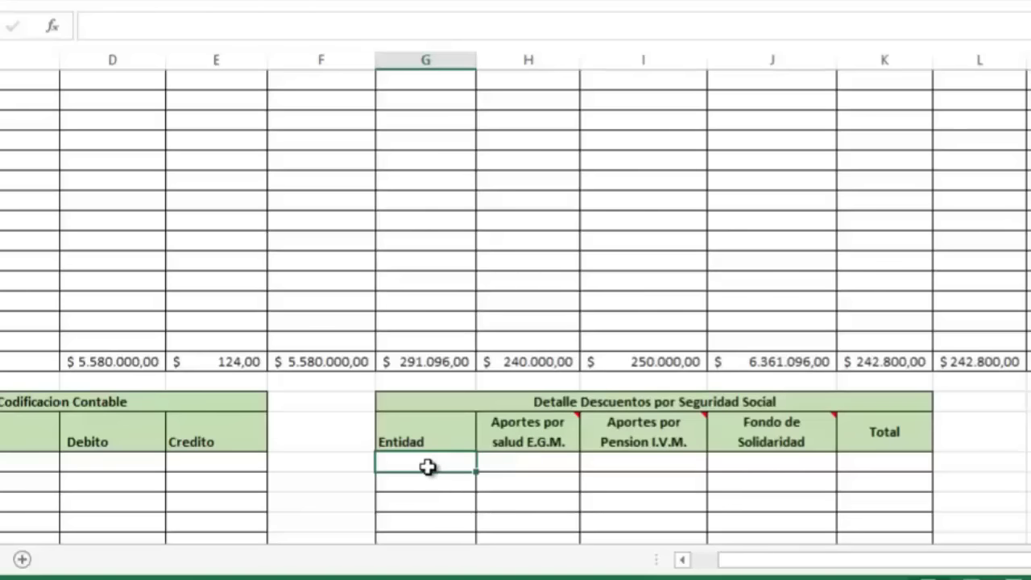
Step: Enter 'salud sas' and 'pensiones sas' as the two Entidad names
text(salud sa)
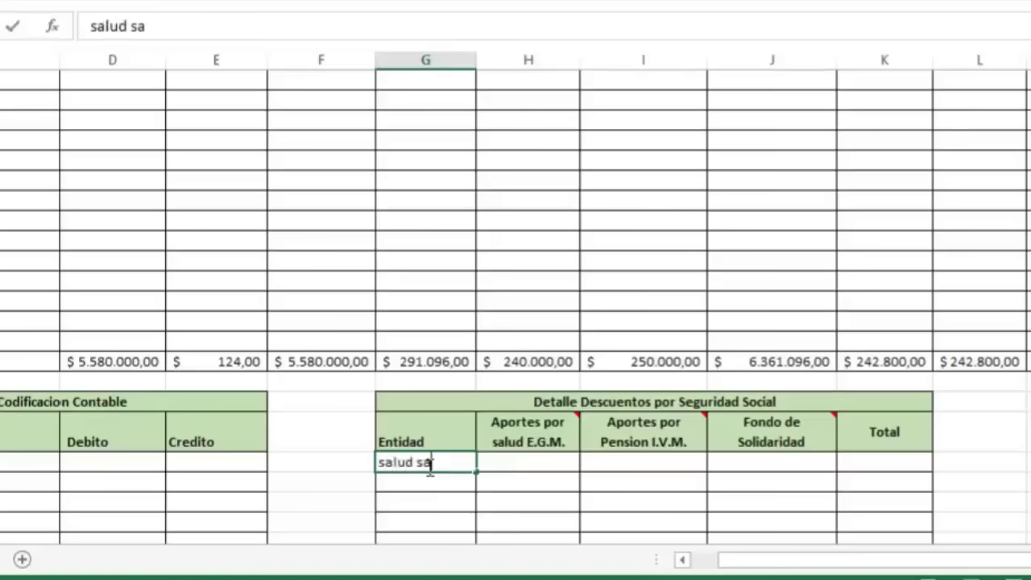
key(Return)
text(pensiones sas)
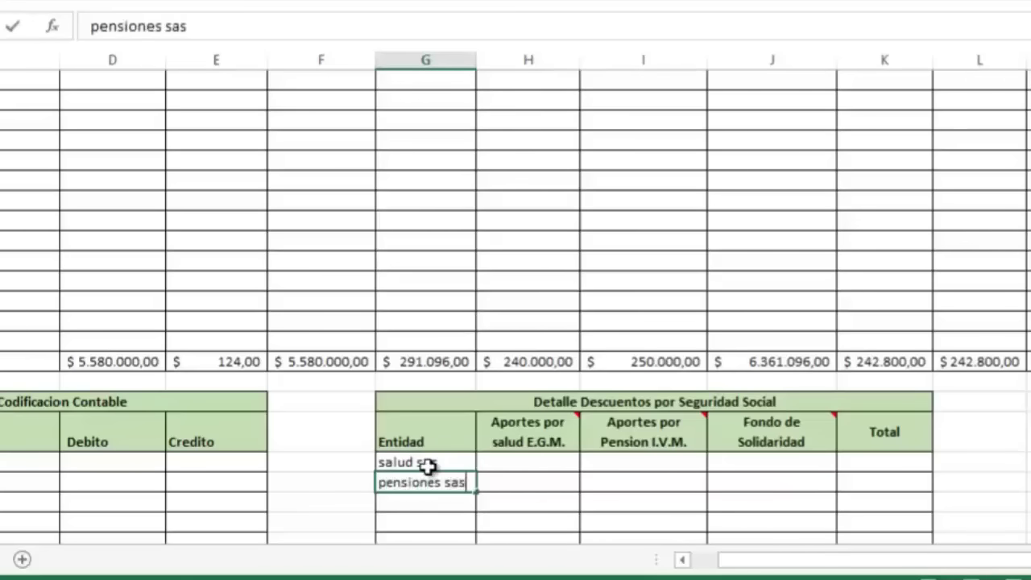
click(517, 465)
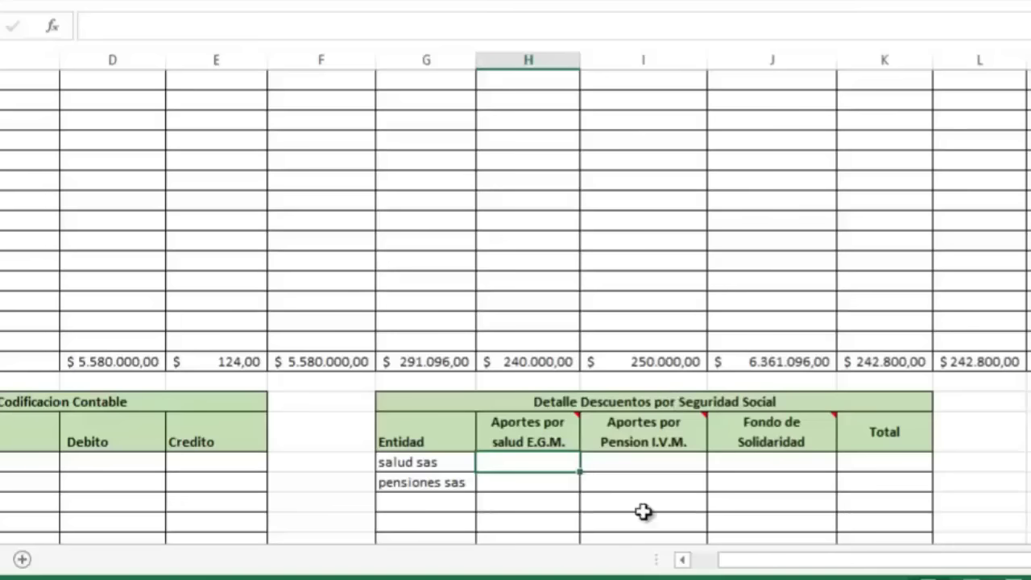
Step: Enter =(F28+H28+I28)*8,5% as salud sas's health contribution, giving $ 515.950,00
text(=)
scroll(516, 306, up, 2)
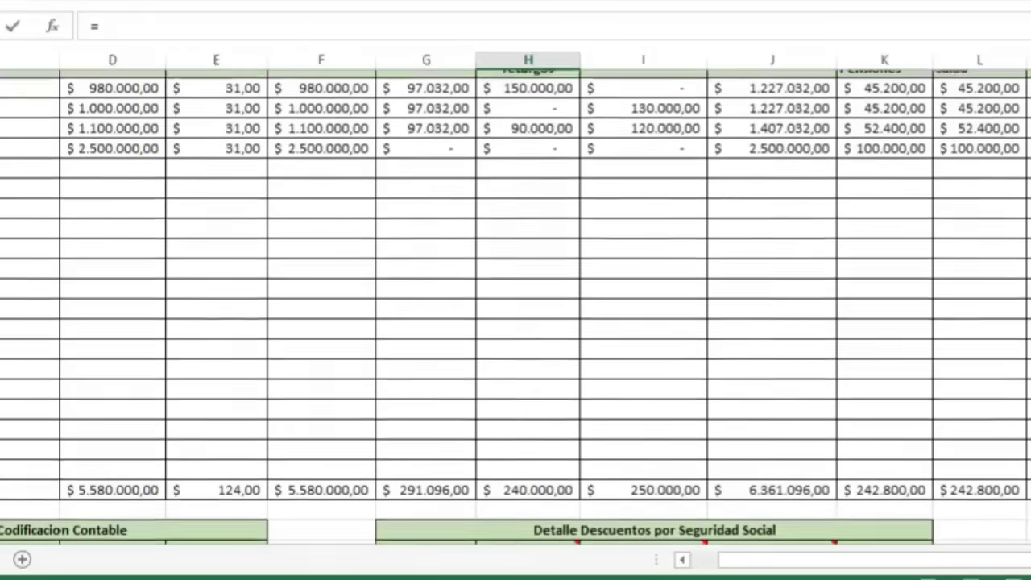
scroll(515, 306, up, 1)
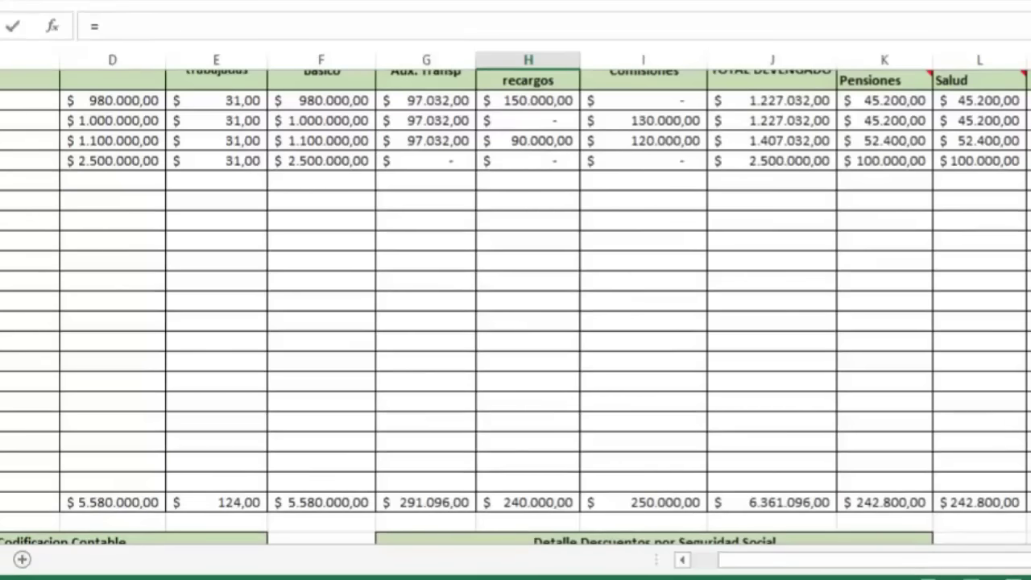
scroll(515, 307, down, 3)
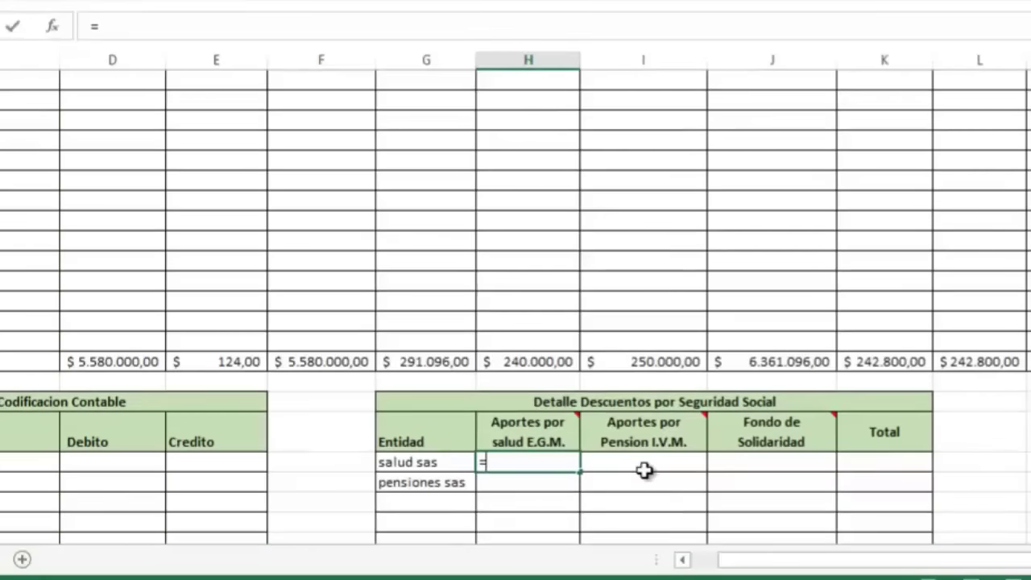
text(()
scroll(645, 470, up, 3)
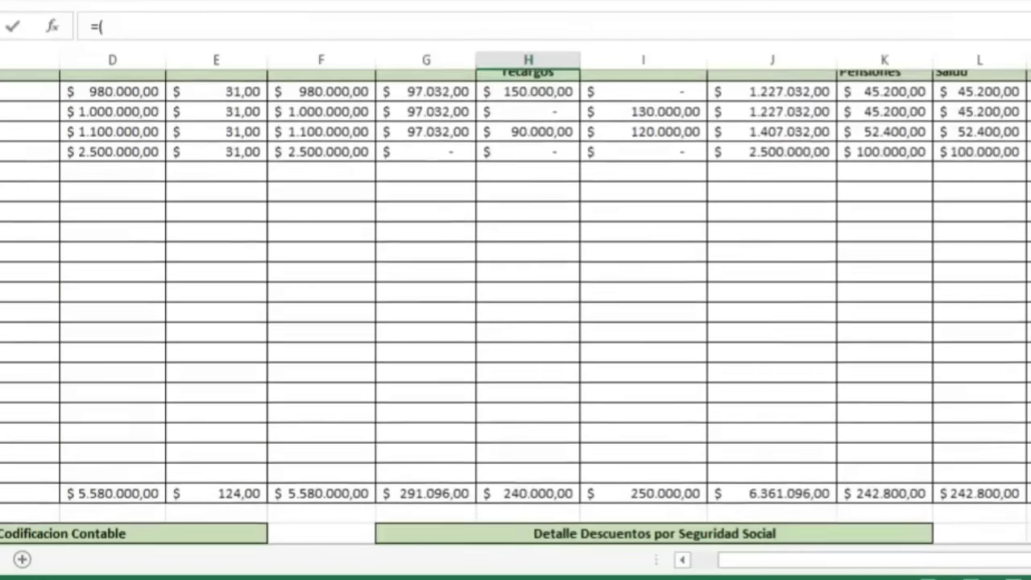
scroll(516, 322, up, 1)
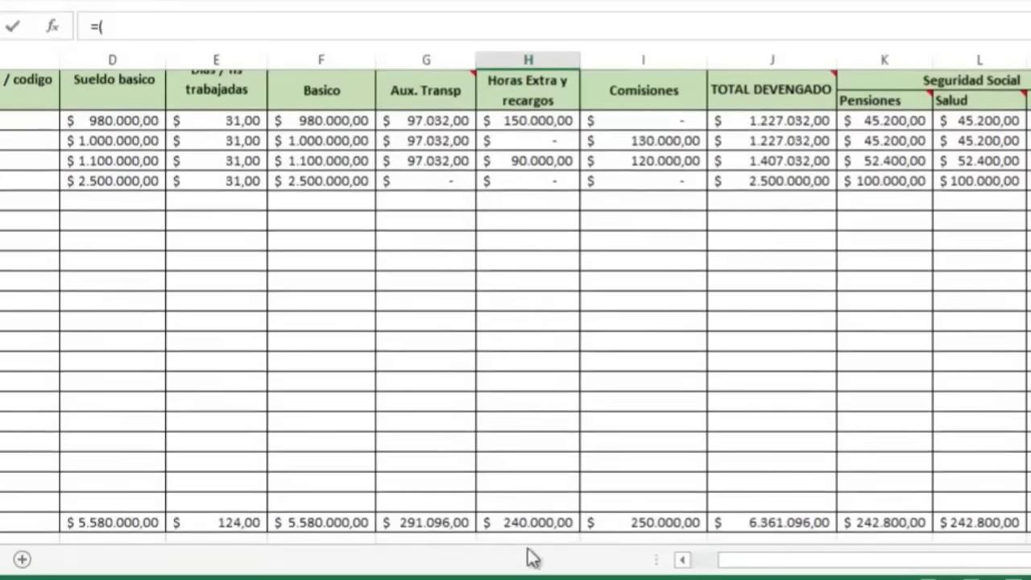
click(329, 524)
text(+)
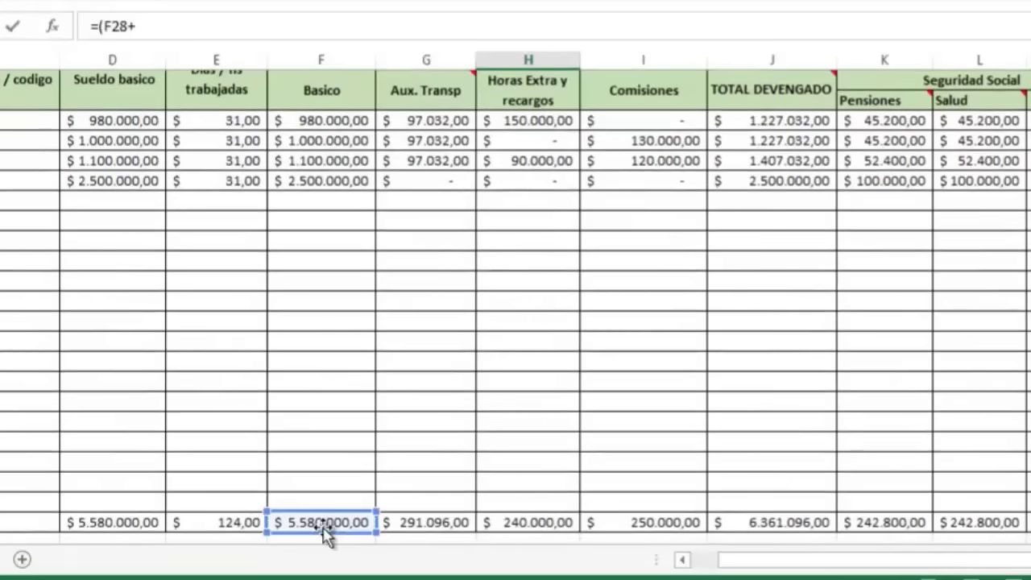
click(522, 524)
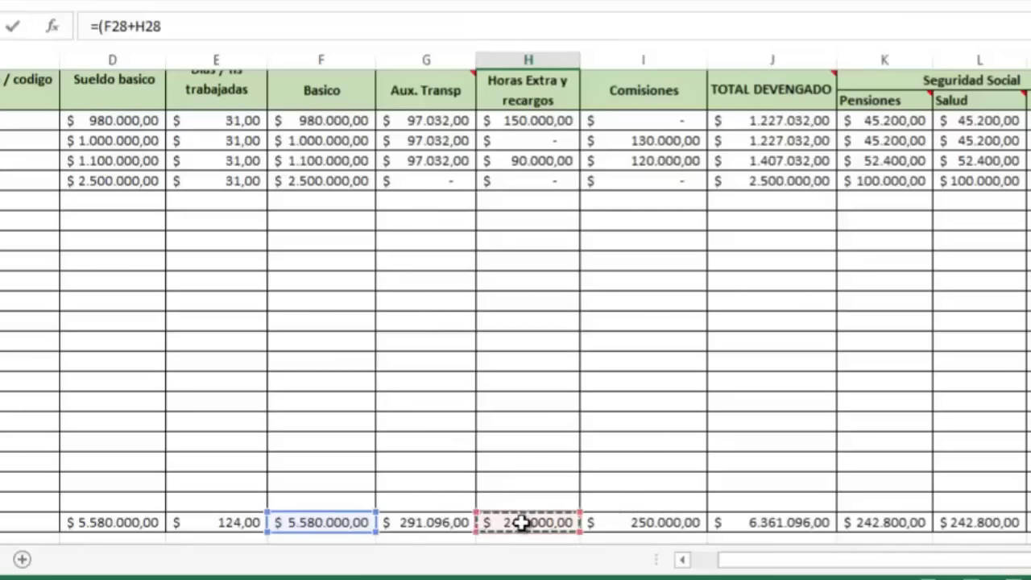
text(+)
click(617, 524)
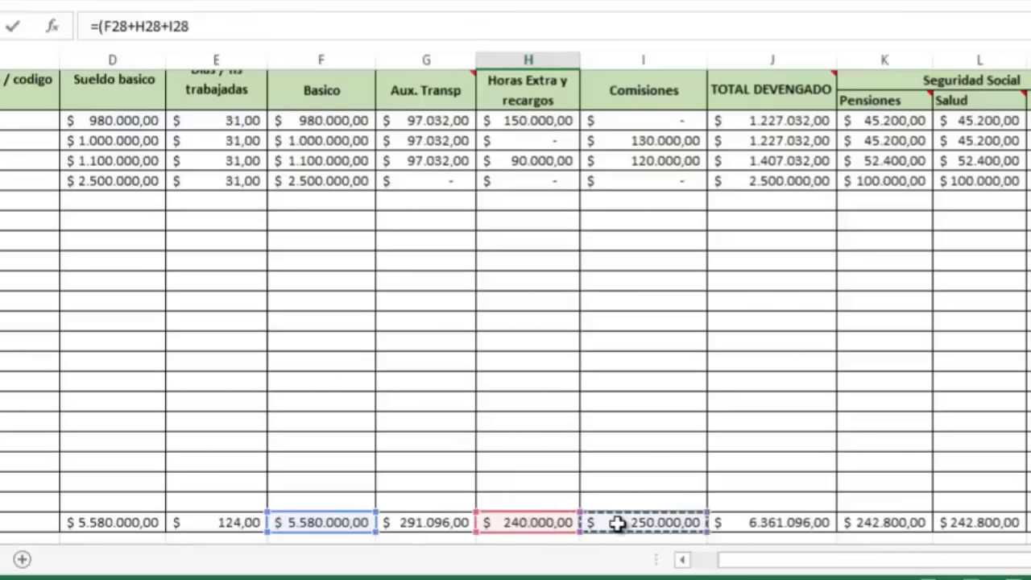
text())
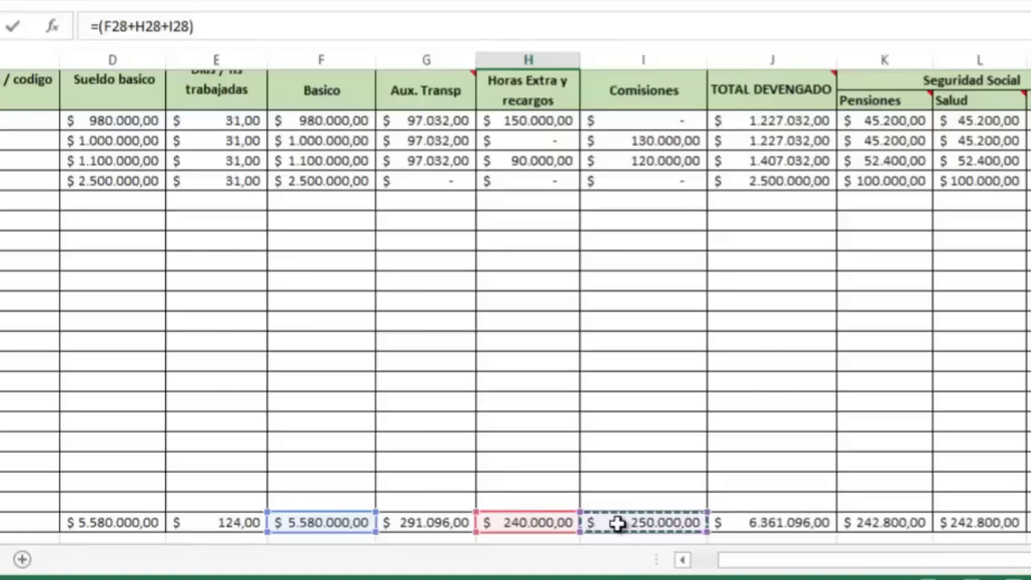
scroll(515, 306, down, 2)
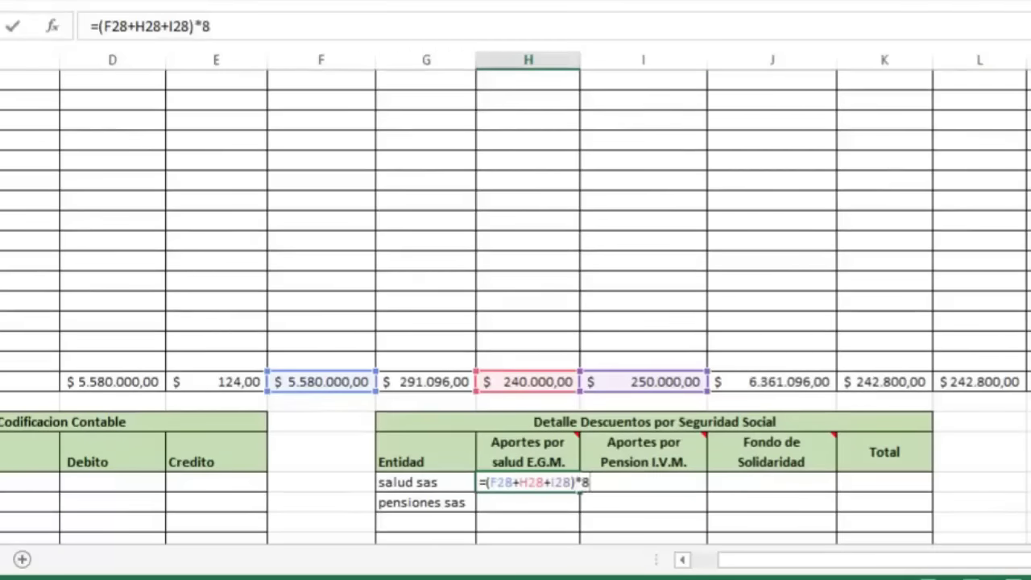
text(,5%)
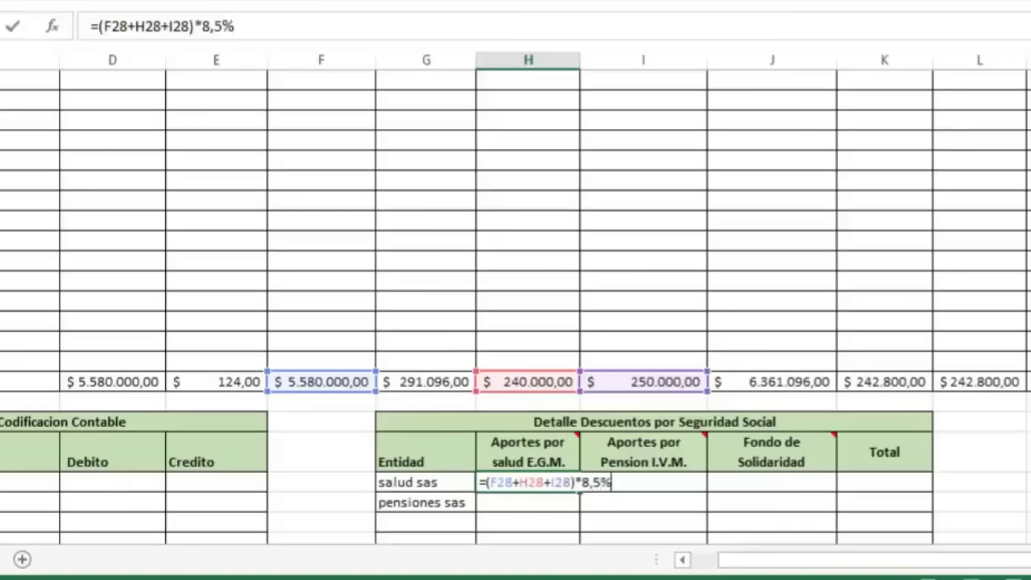
key(Return)
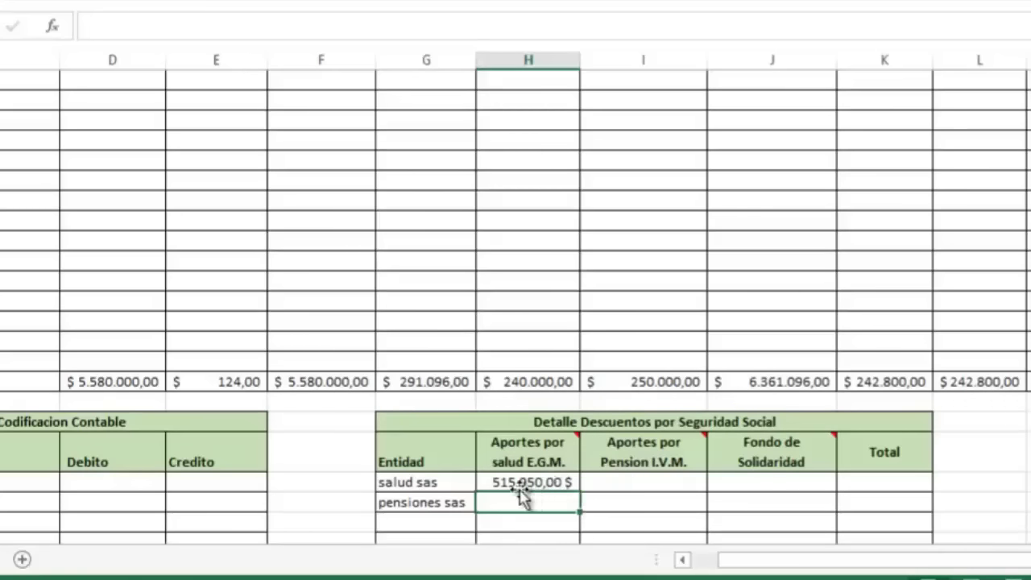
Step: Select the pensiones sas Aportes por Pension cell
mouse_move(521, 483)
mouse_down()
mouse_move(659, 566)
mouse_move(794, 467)
mouse_up()
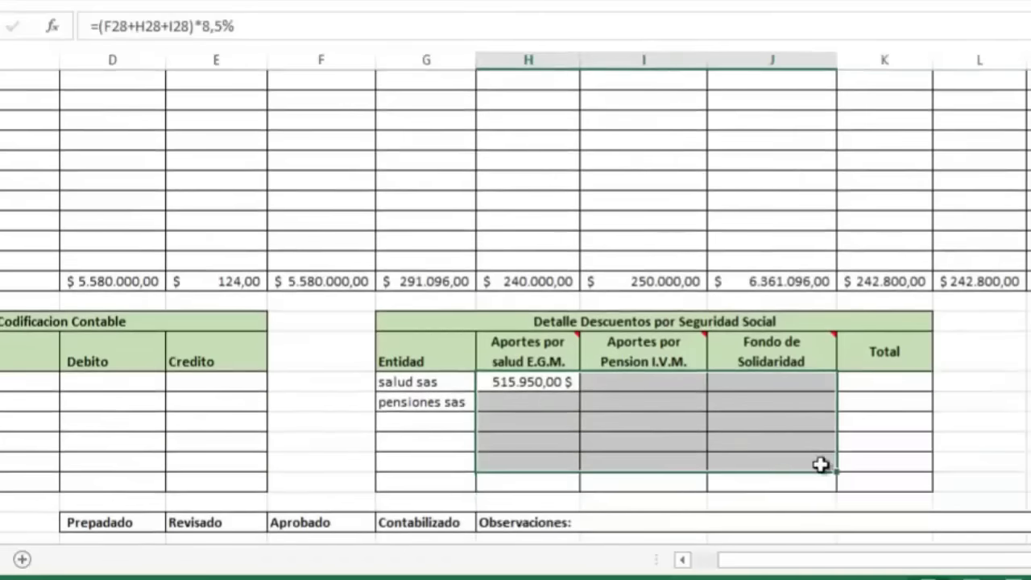
click(807, 465)
mouse_move(726, 562)
mouse_down()
mouse_move(780, 566)
mouse_move(769, 571)
mouse_up()
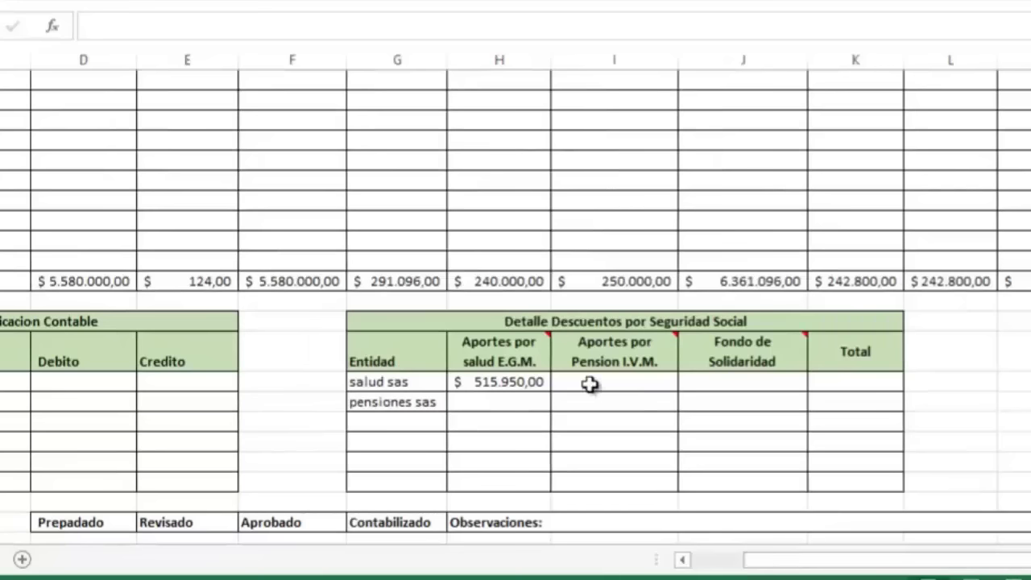
click(608, 407)
text(=)
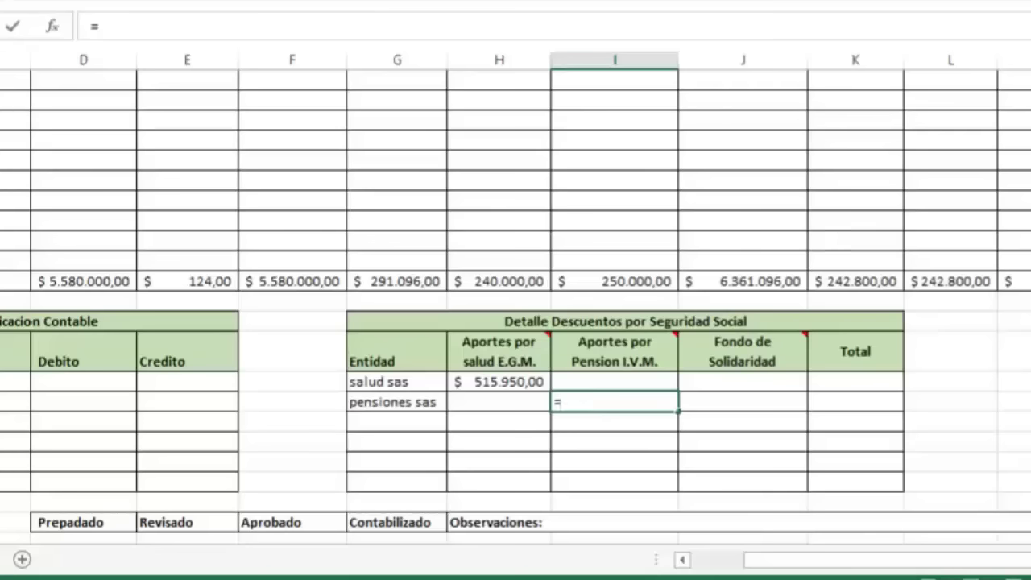
Step: Enter =(F28+H28+I28)*12% as pensiones sas's pension contribution, giving $ 728.400,00
scroll(516, 387, up, 1)
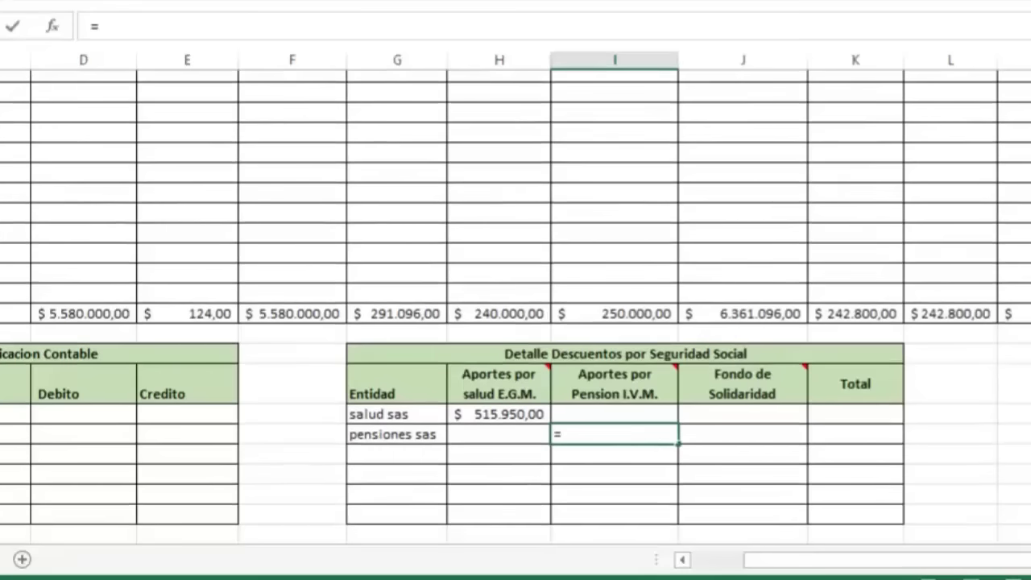
scroll(515, 387, up, 1)
text(()
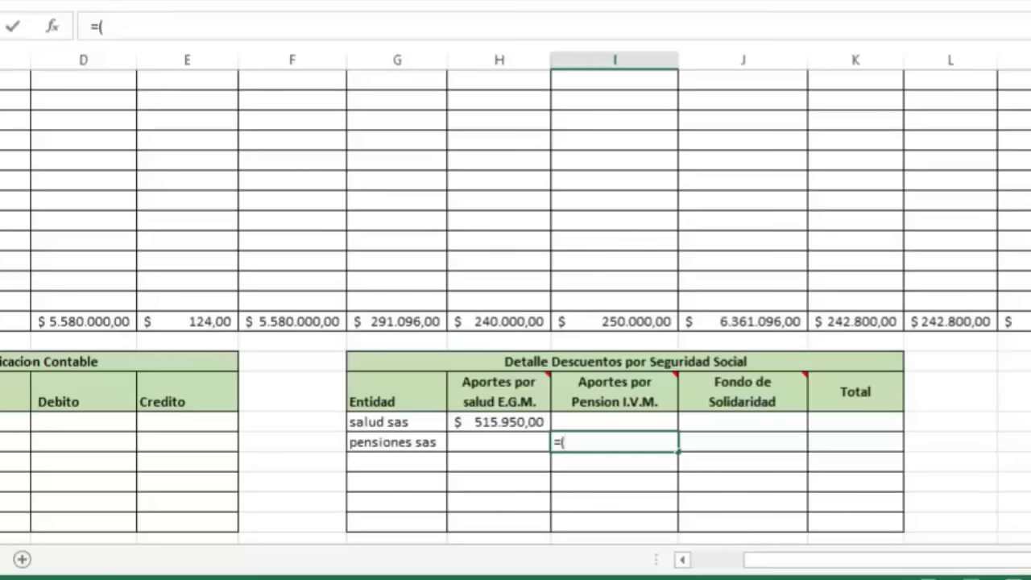
scroll(707, 425, up, 3)
scroll(708, 425, up, 1)
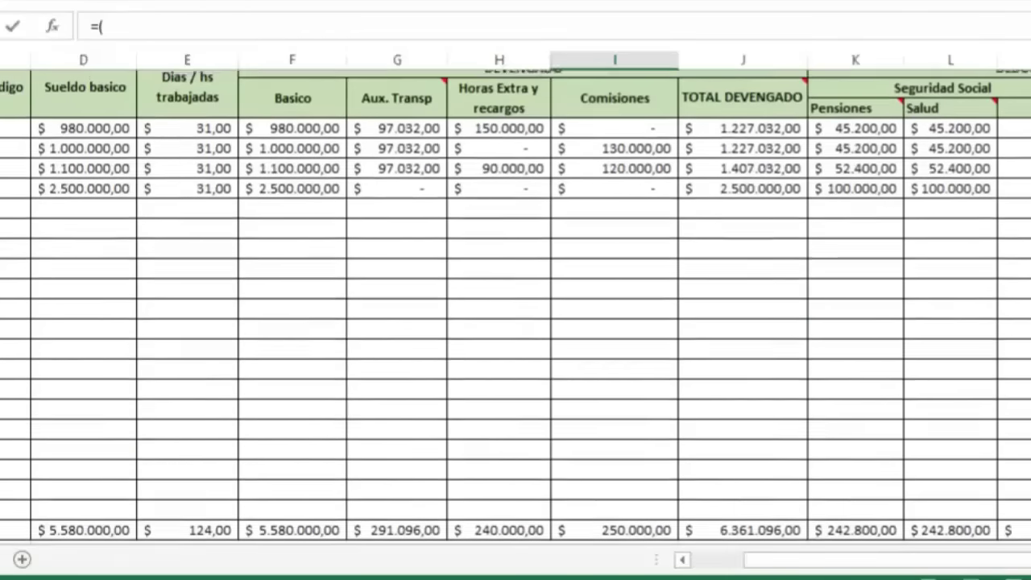
click(305, 526)
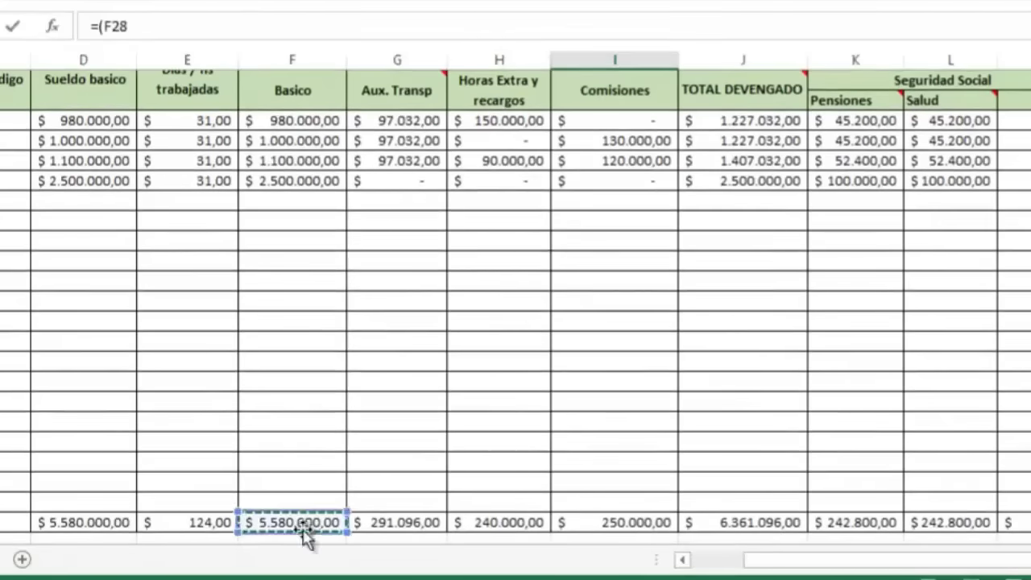
text(+)
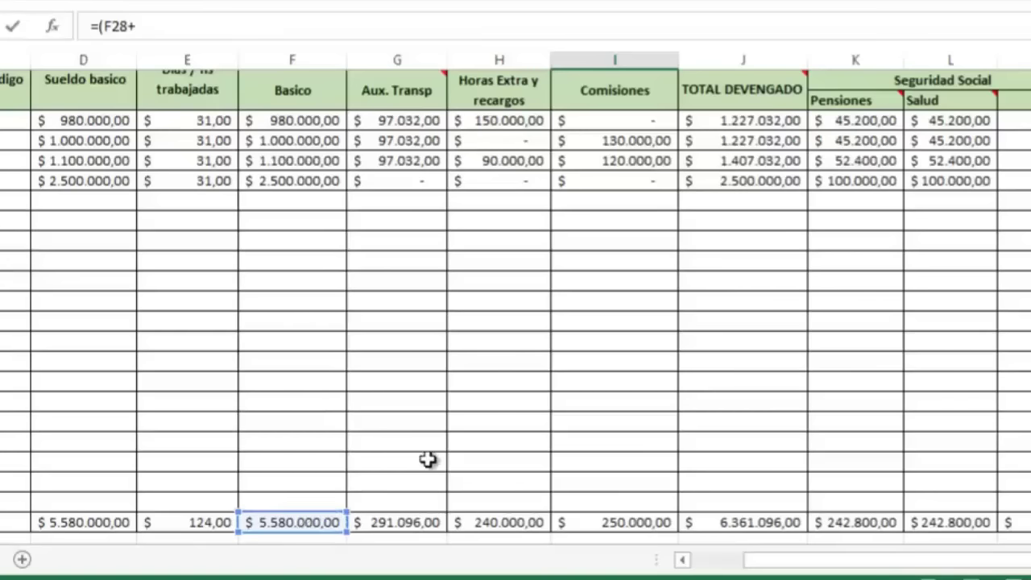
click(491, 524)
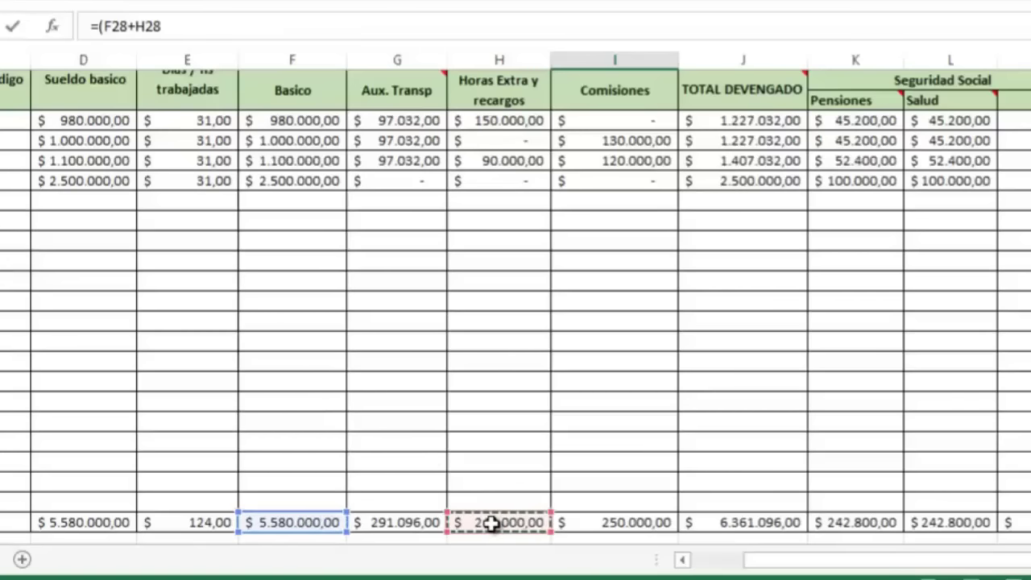
text(+)
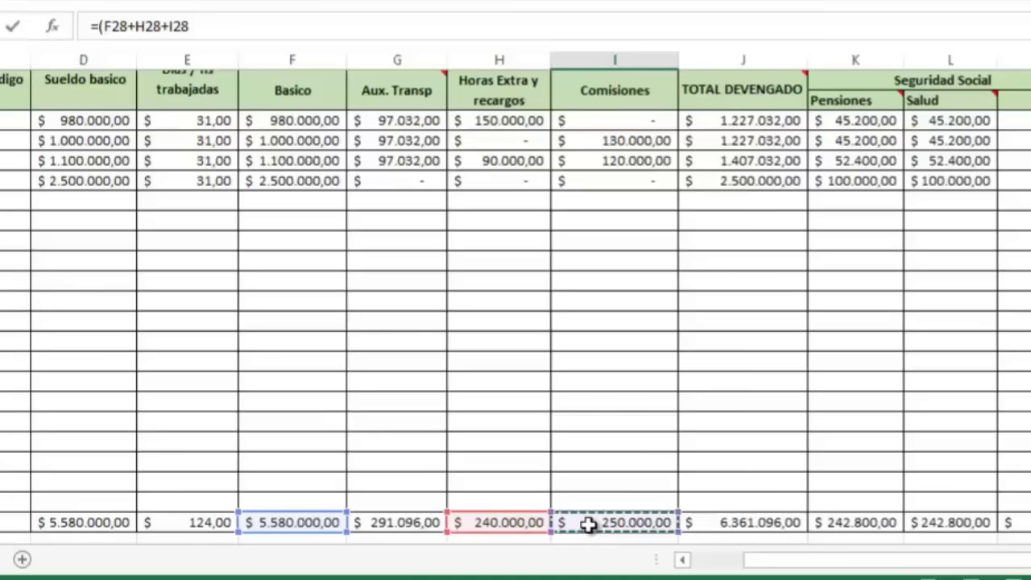
text())
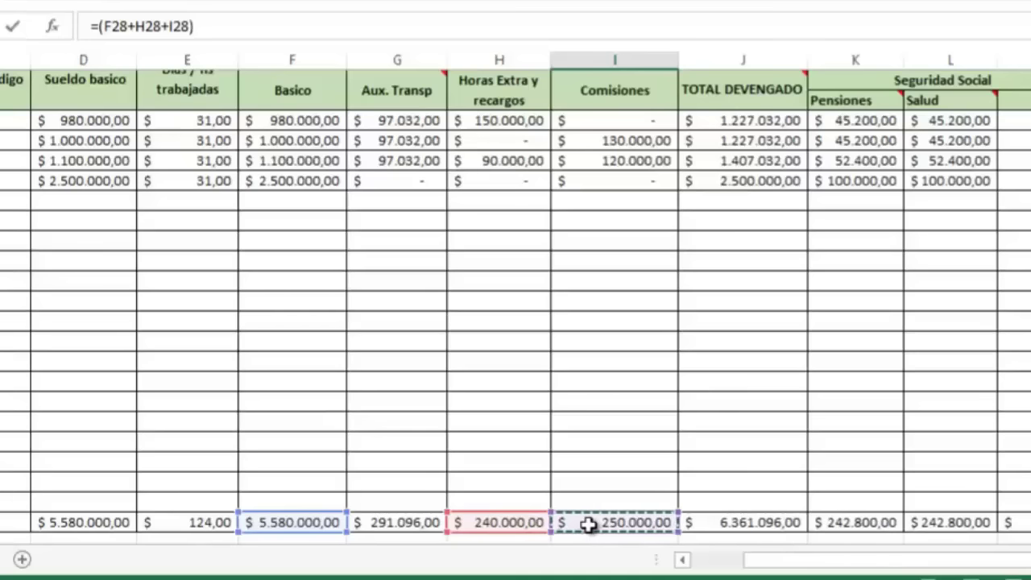
scroll(516, 306, down, 3)
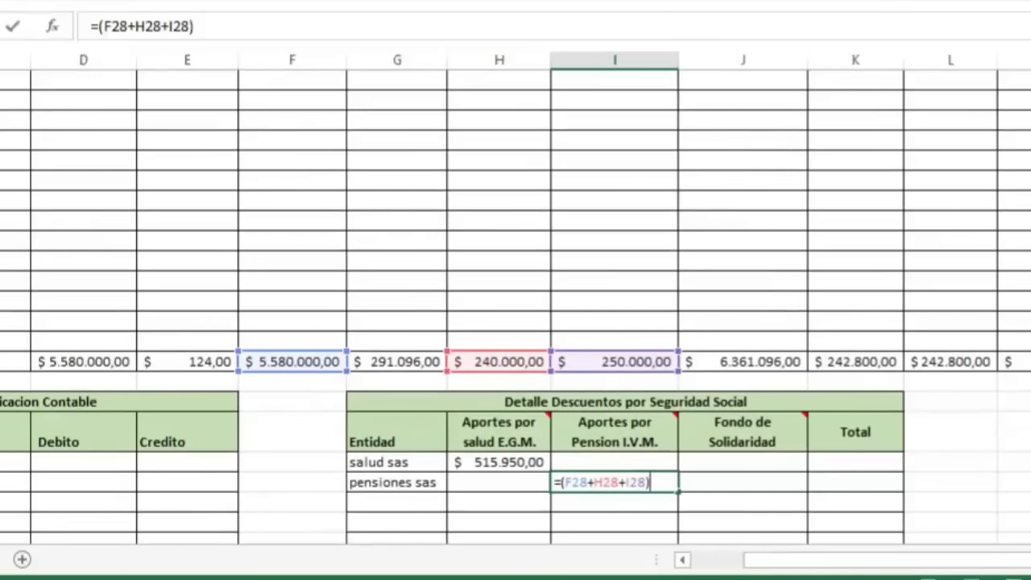
text(*12%)
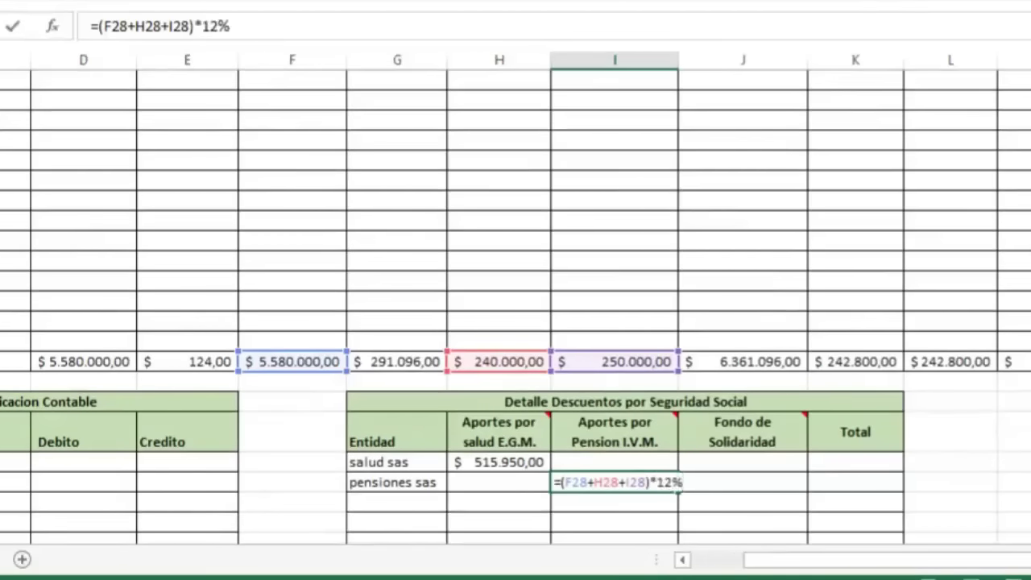
key(Return)
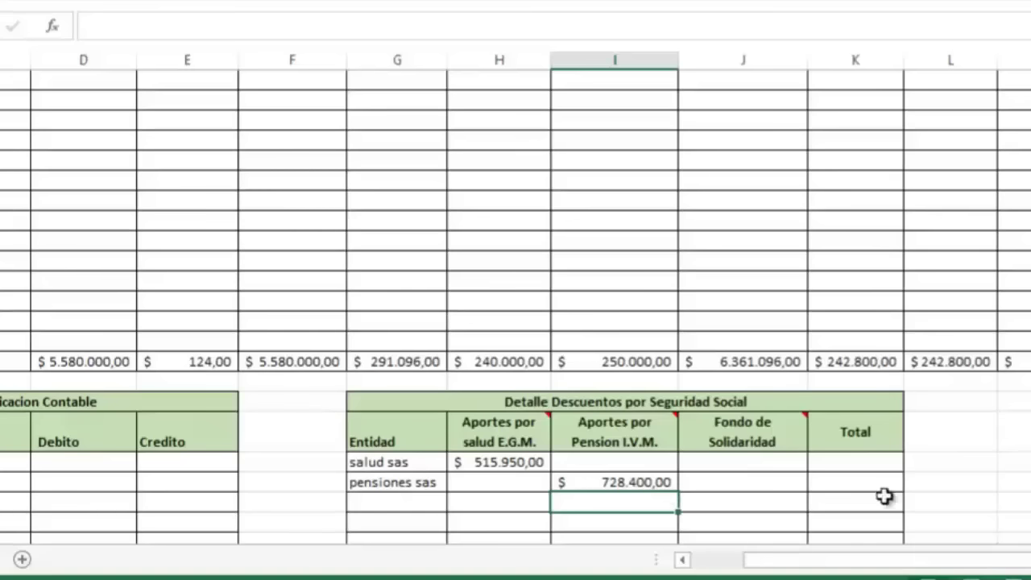
scroll(516, 306, down, 1)
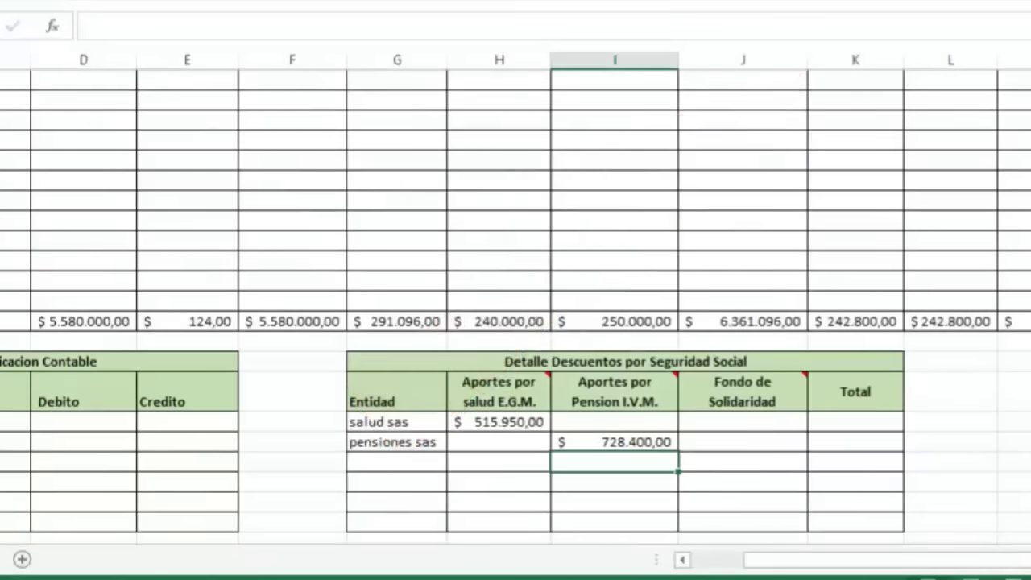
click(848, 427)
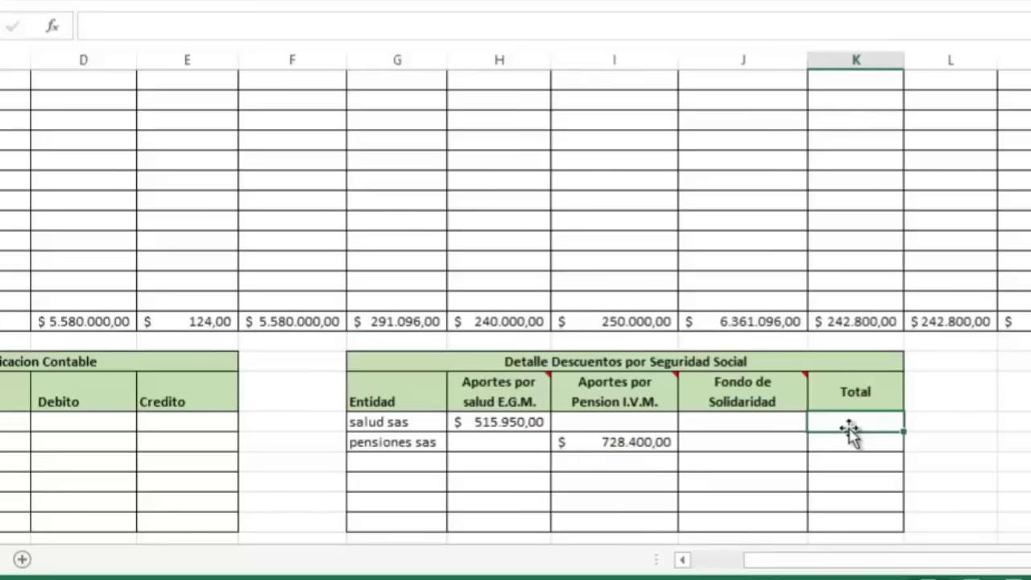
Step: Enter =SUMA(H32:J32) in K32 and copy it down to K37 for each entity's total
double_click(850, 429)
text(=)
text(s)
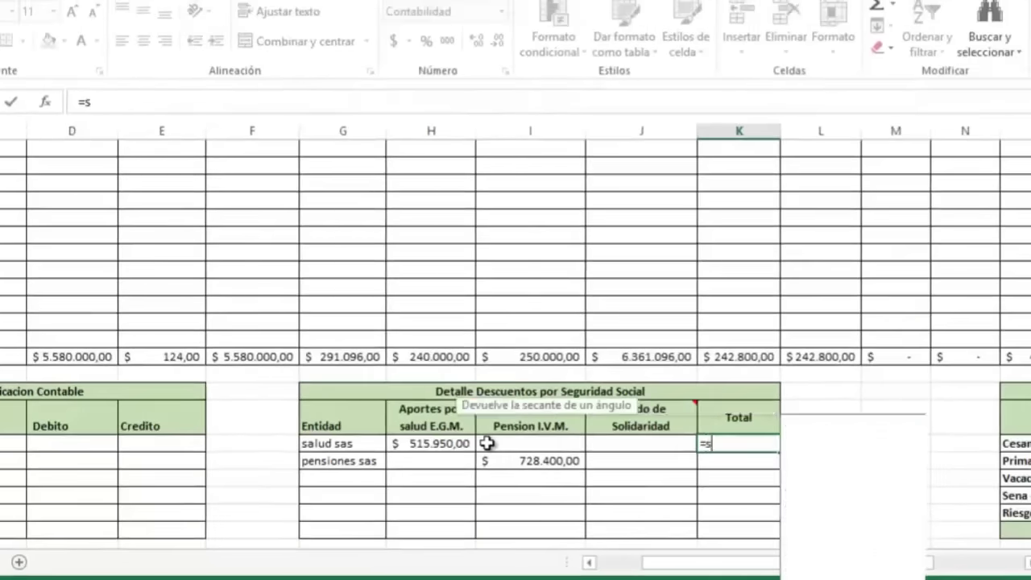
text(uma)
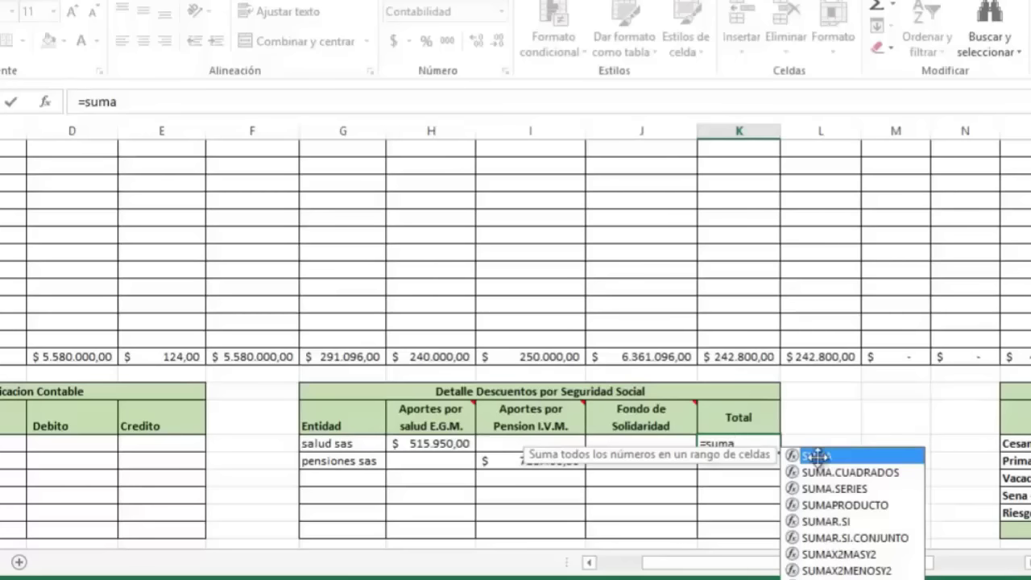
double_click(818, 457)
drag(451, 443, 601, 447)
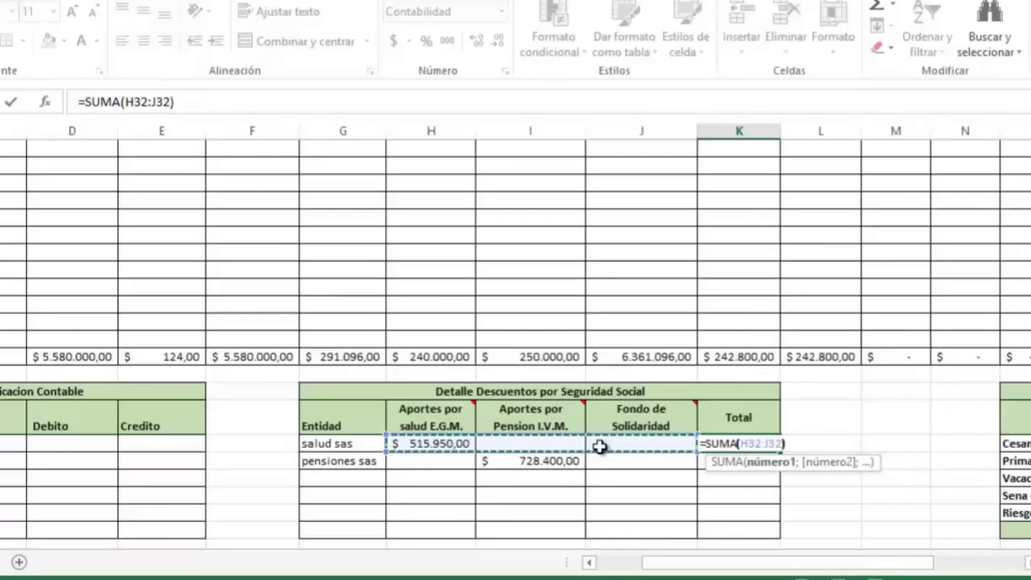
key(Return)
click(767, 446)
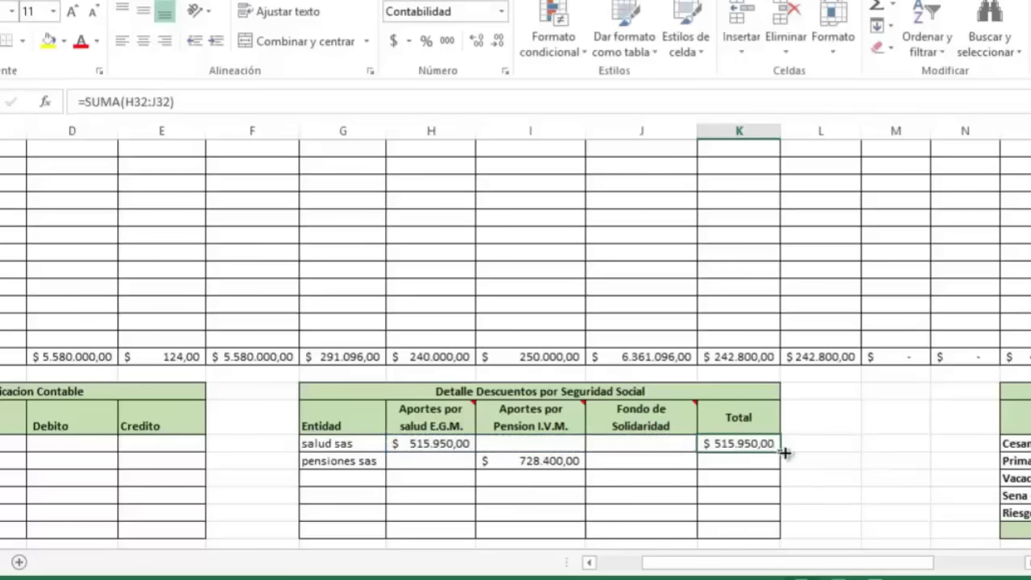
drag(782, 454, 781, 535)
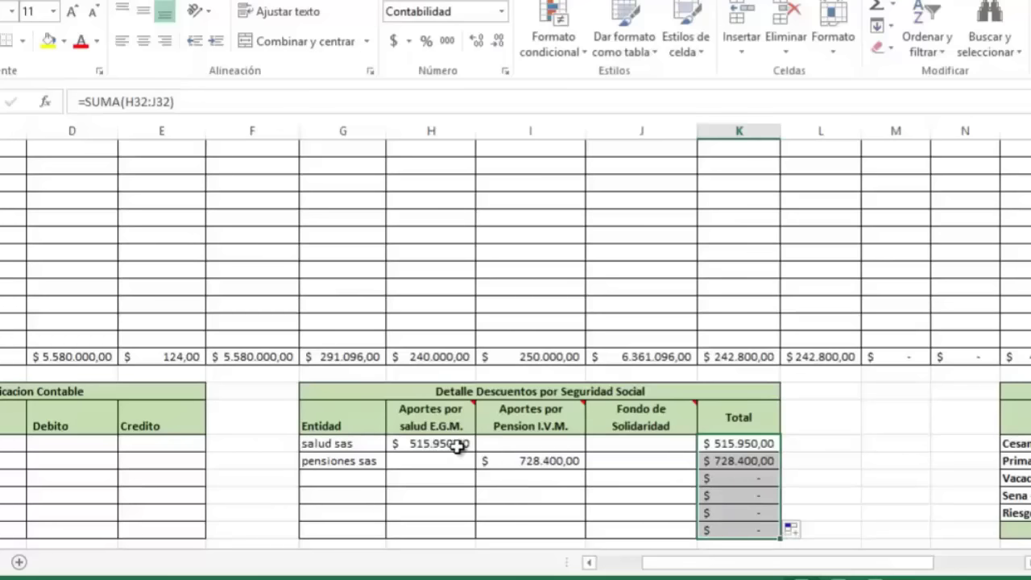
click(631, 514)
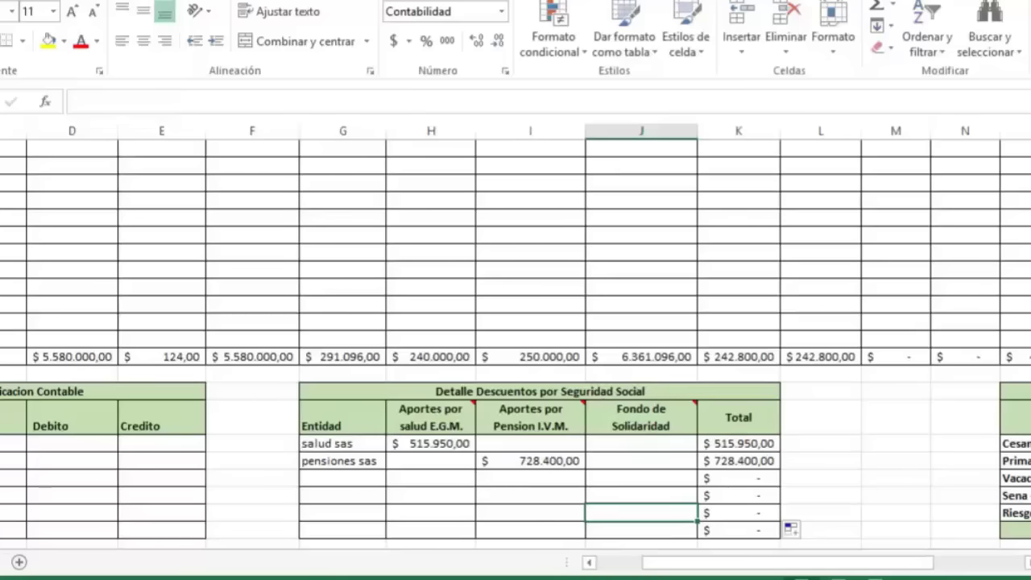
click(739, 530)
Step: Sum K32:K36 for a grand total of $ 1.244.350,00, then scroll right to the Apropiaciones table
text(=S)
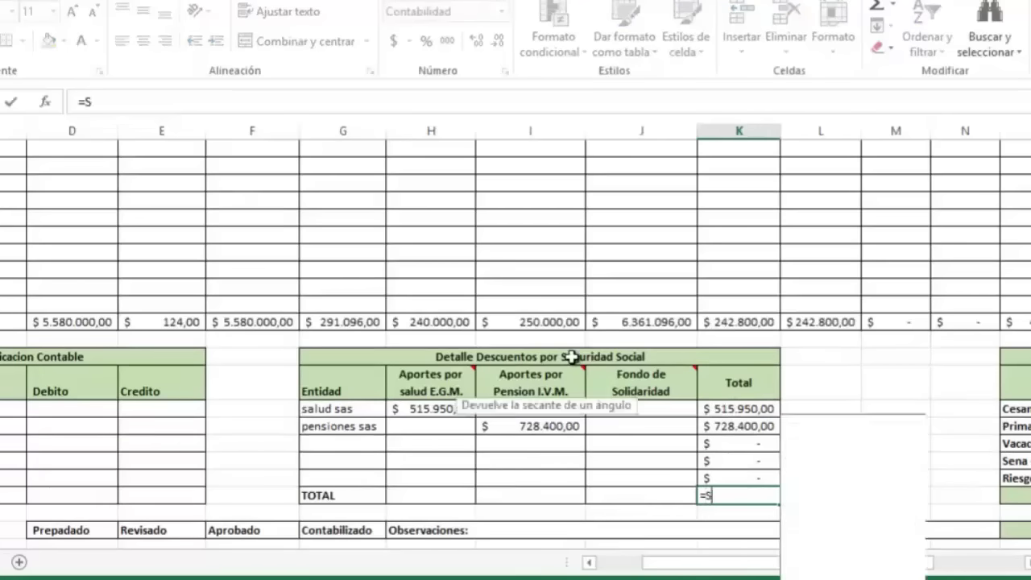
text(UM)
double_click(816, 456)
drag(739, 408, 755, 477)
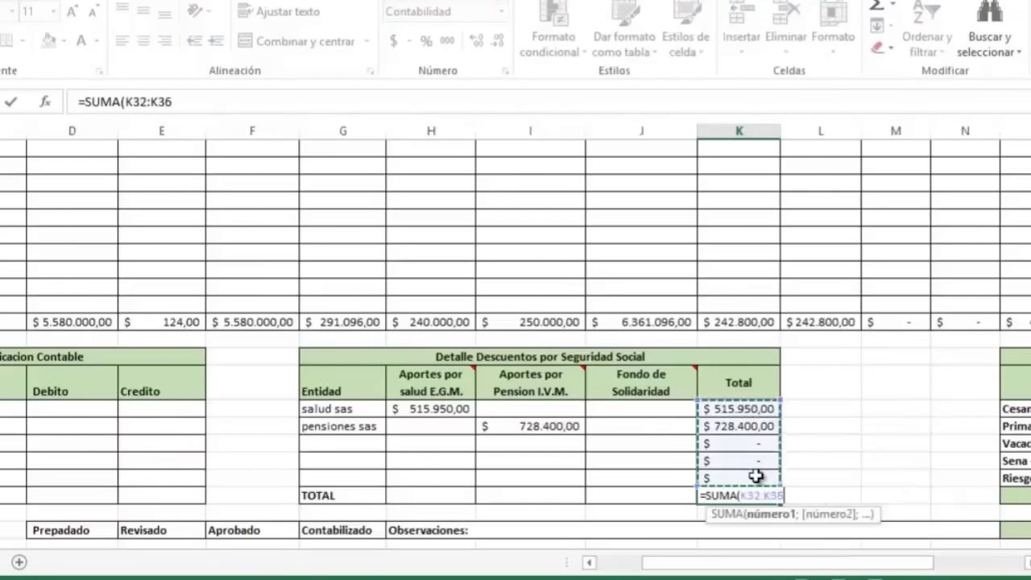
key(Return)
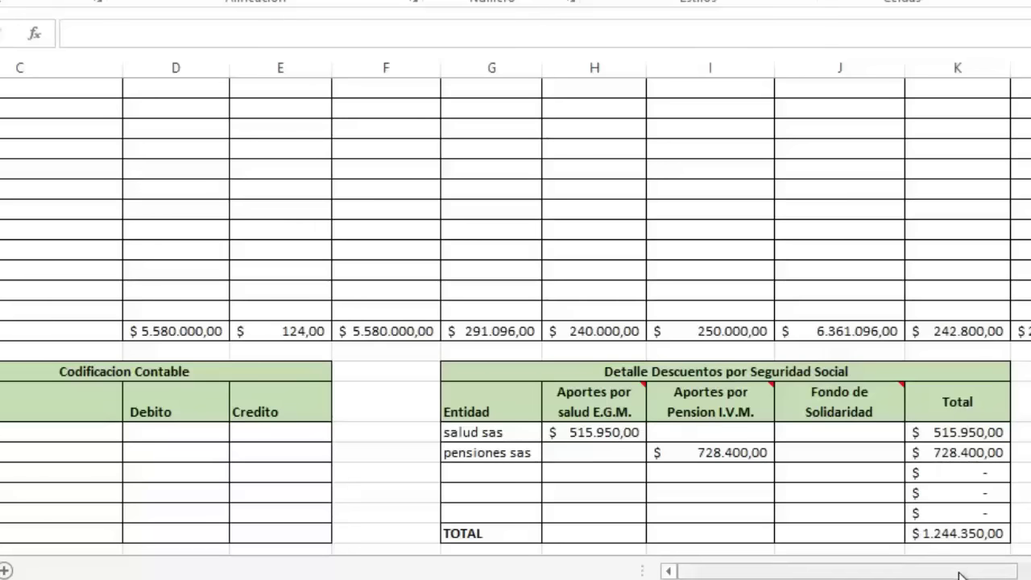
drag(960, 573, 999, 578)
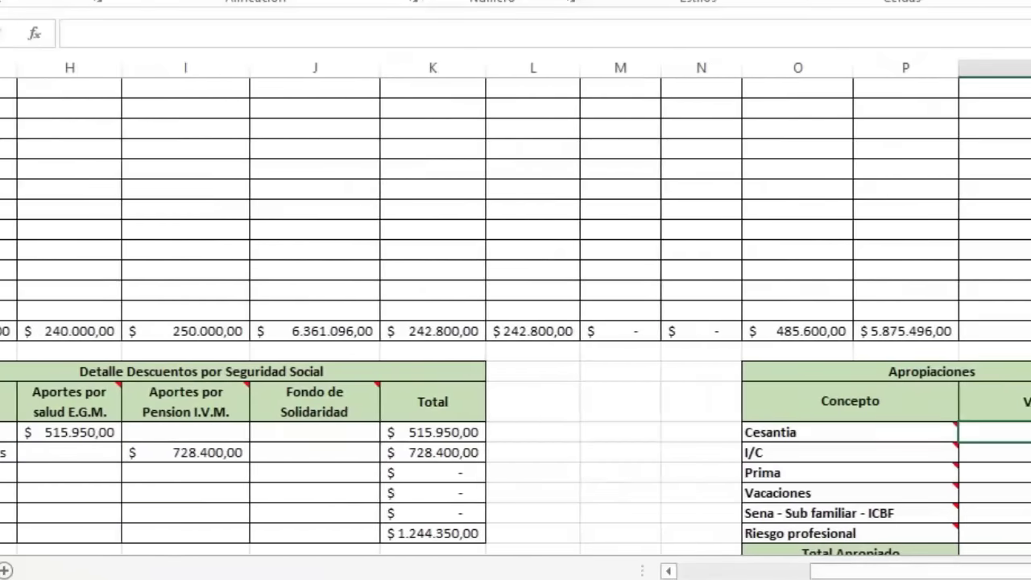
click(1002, 439)
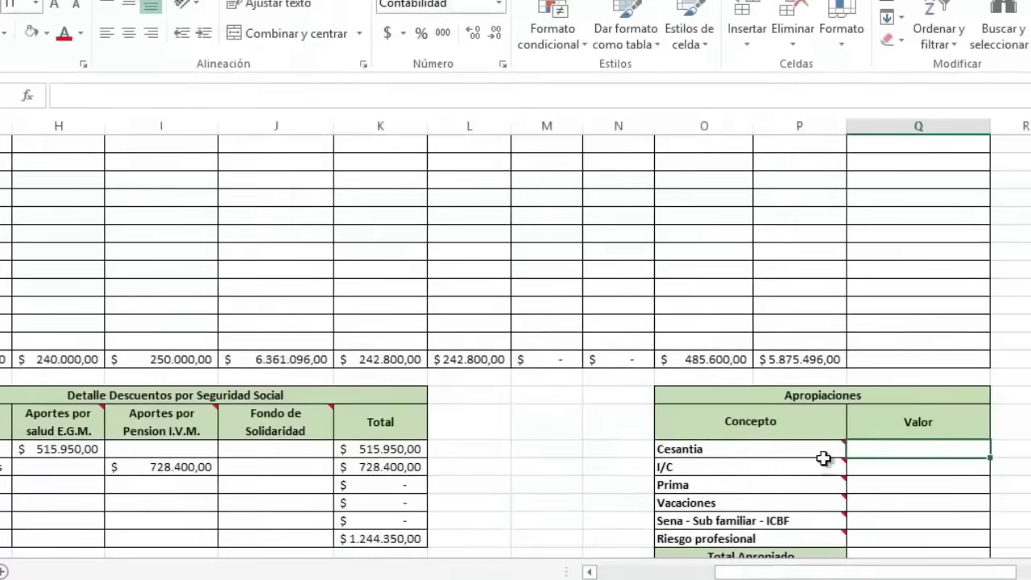
mouse_move(721, 452)
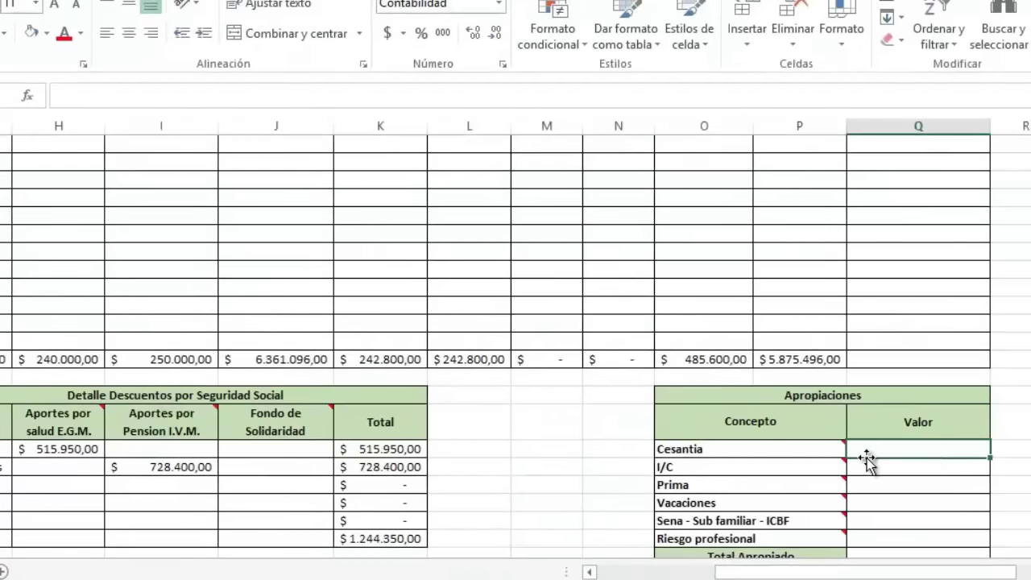
mouse_move(805, 452)
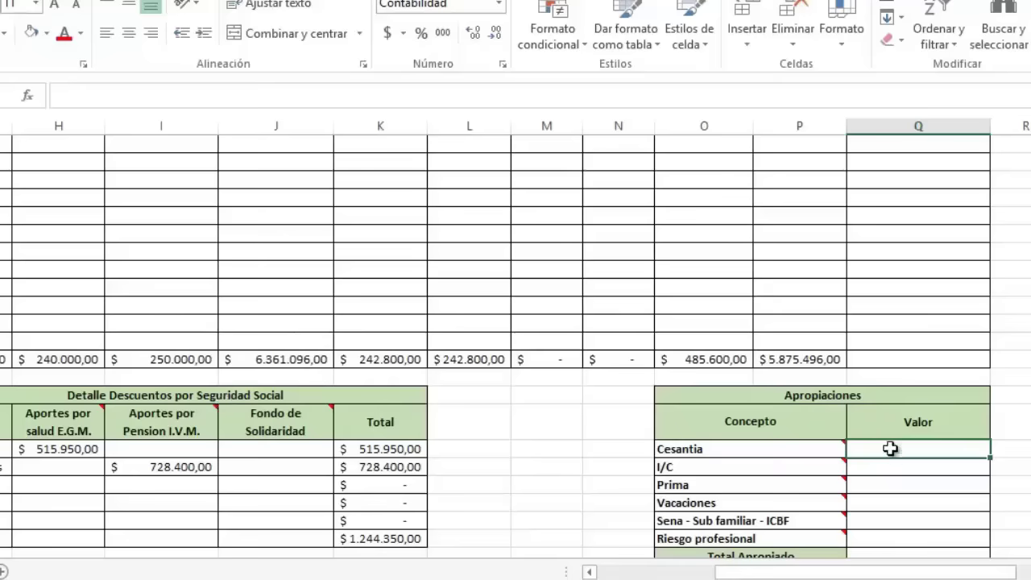
Step: Enter =J28*8,33% in the Cesantia Valor cell so it shows $ 529.879,30
text(=)
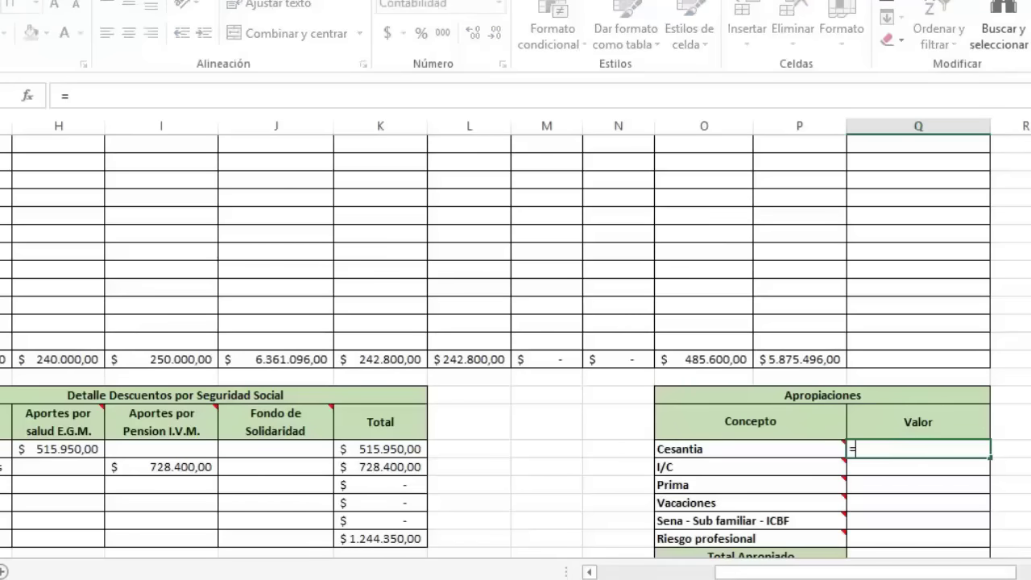
drag(1026, 516, 1027, 463)
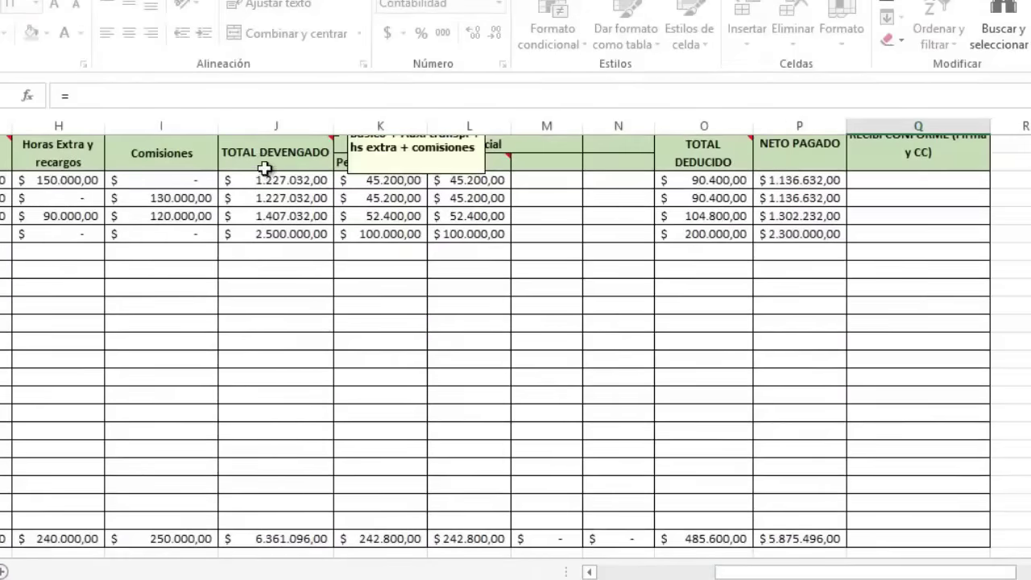
click(253, 538)
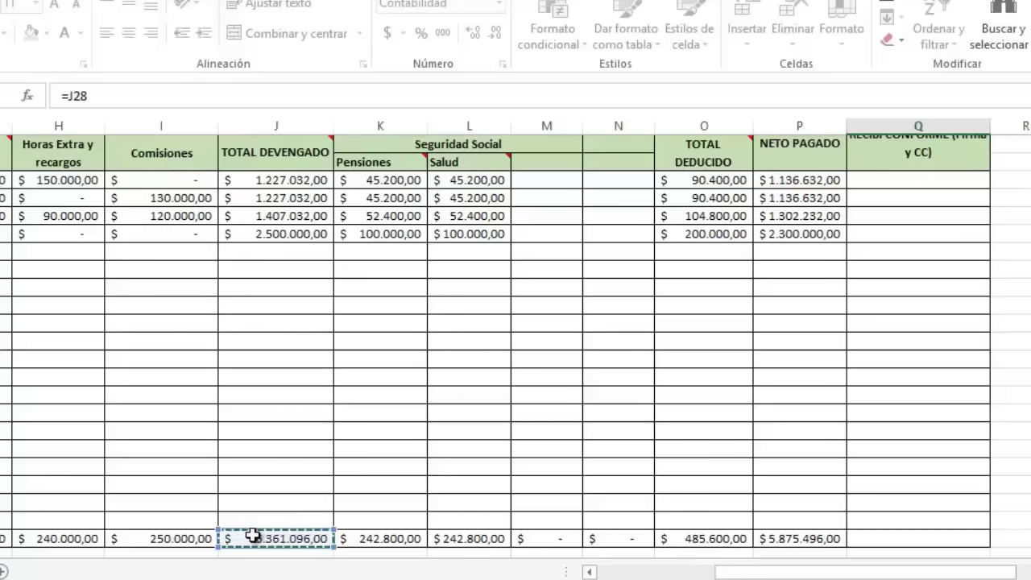
text(*)
drag(1030, 327, 1030, 346)
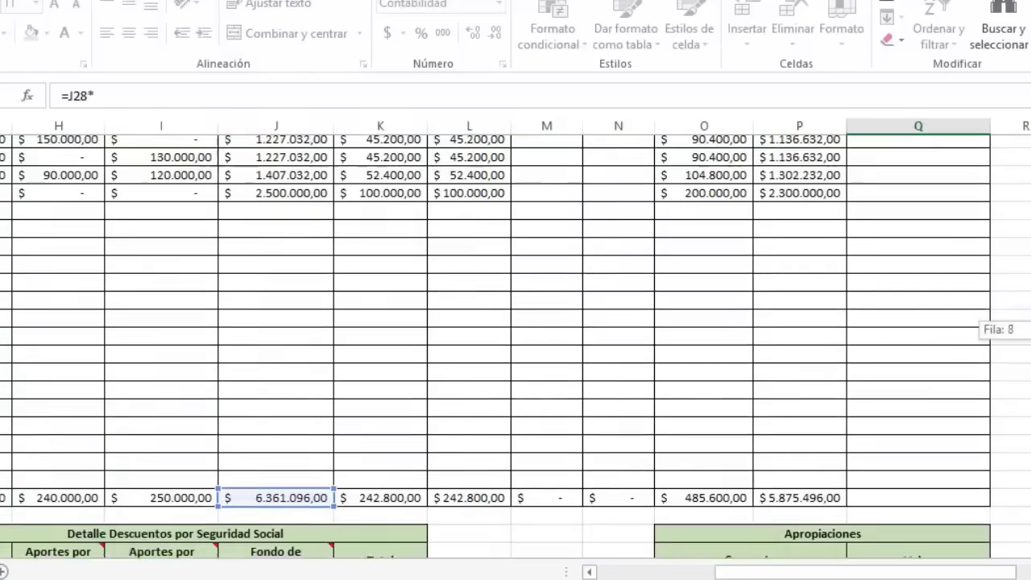
text(8,)
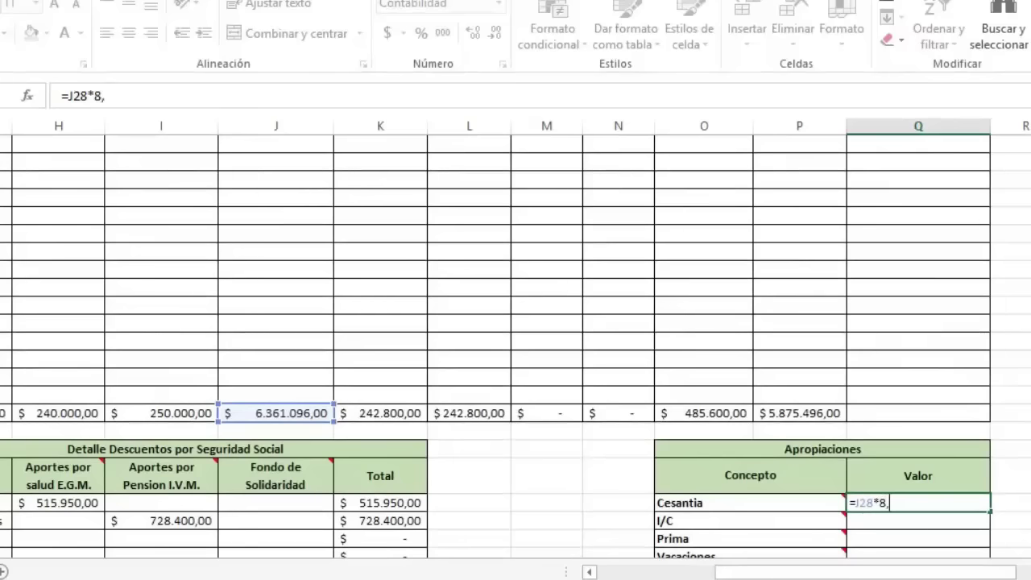
text(33)
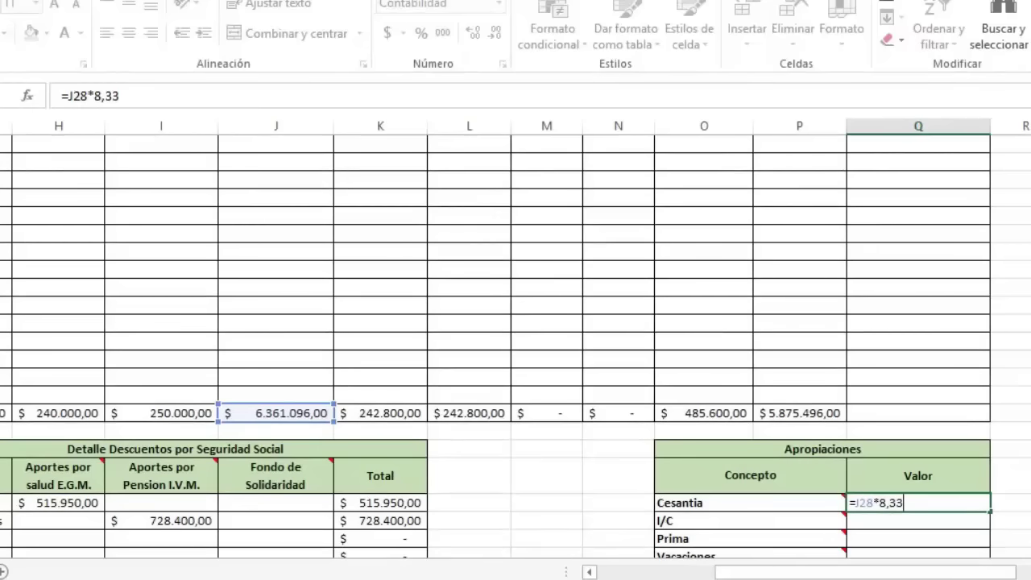
text(%)
key(Return)
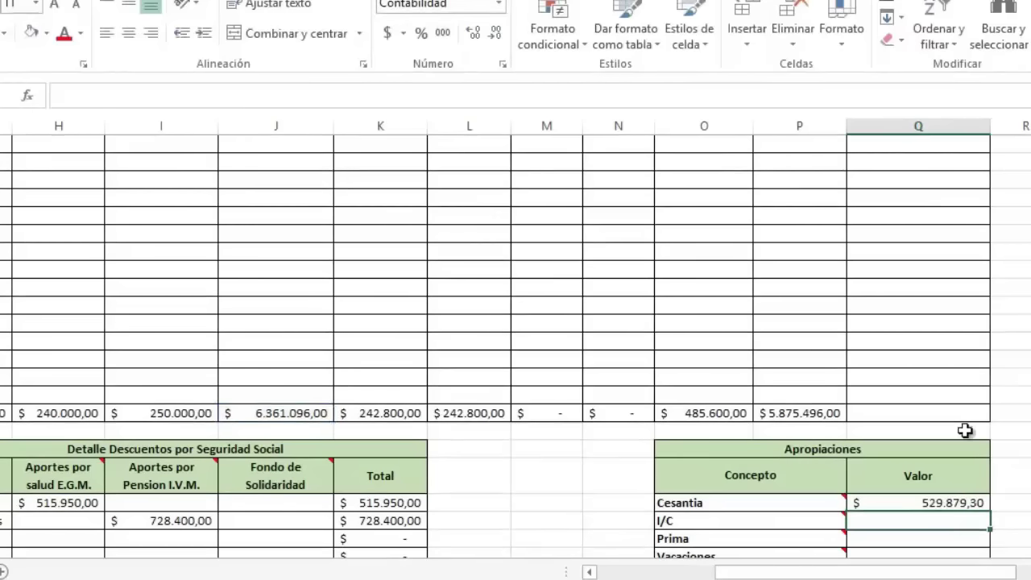
scroll(516, 347, down, 1)
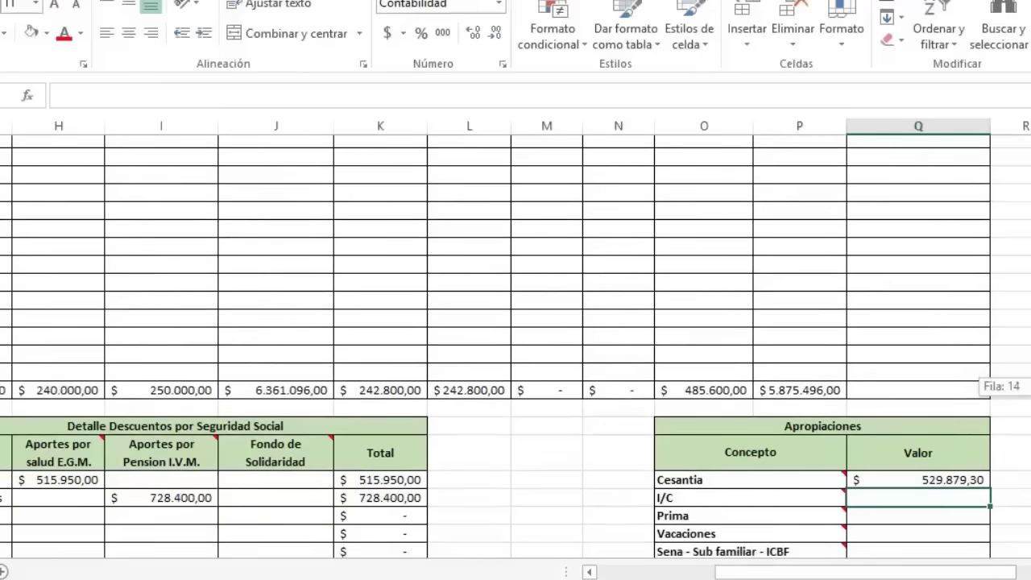
mouse_move(802, 502)
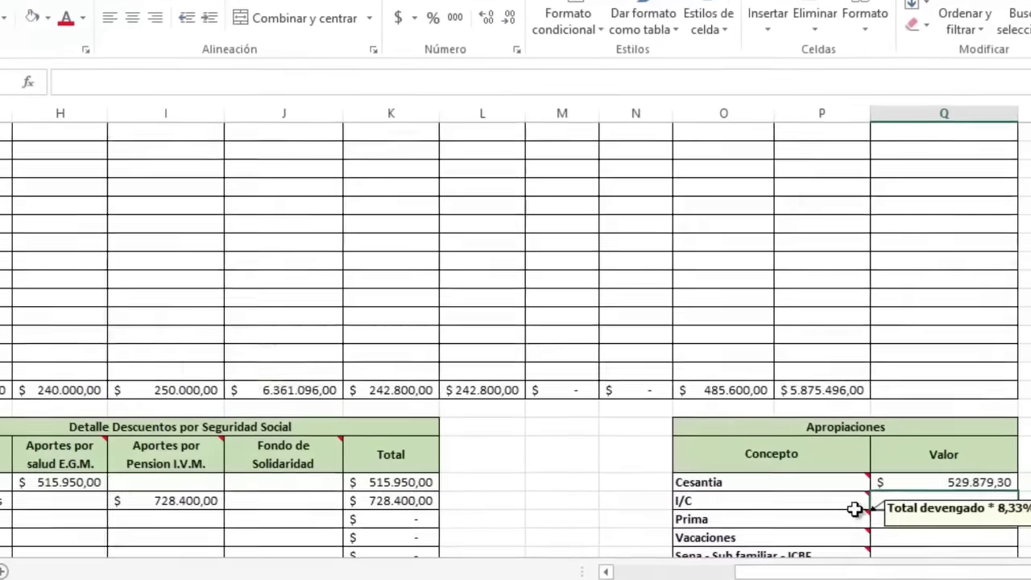
Step: Enter =Q32*12% in the I/C Valor cell, fixing a mistyped plus, showing $ 63.585,52
text(=)
click(900, 482)
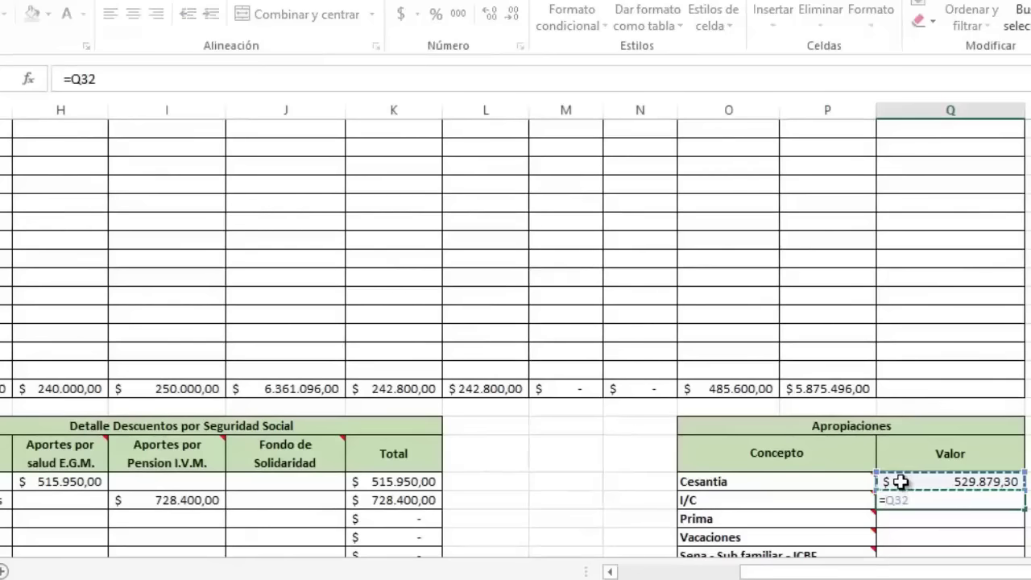
text(+12%)
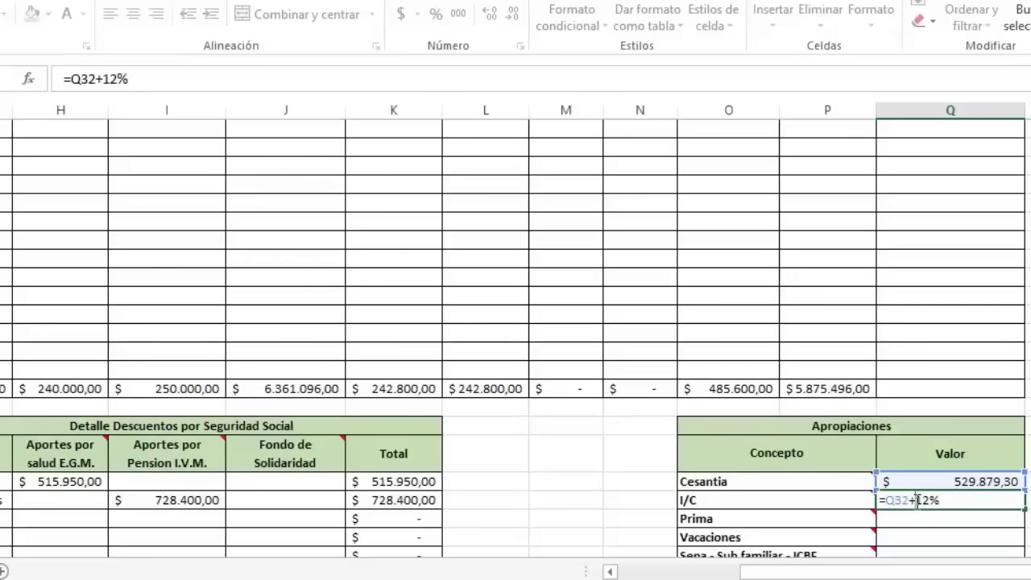
key(BackSpace)
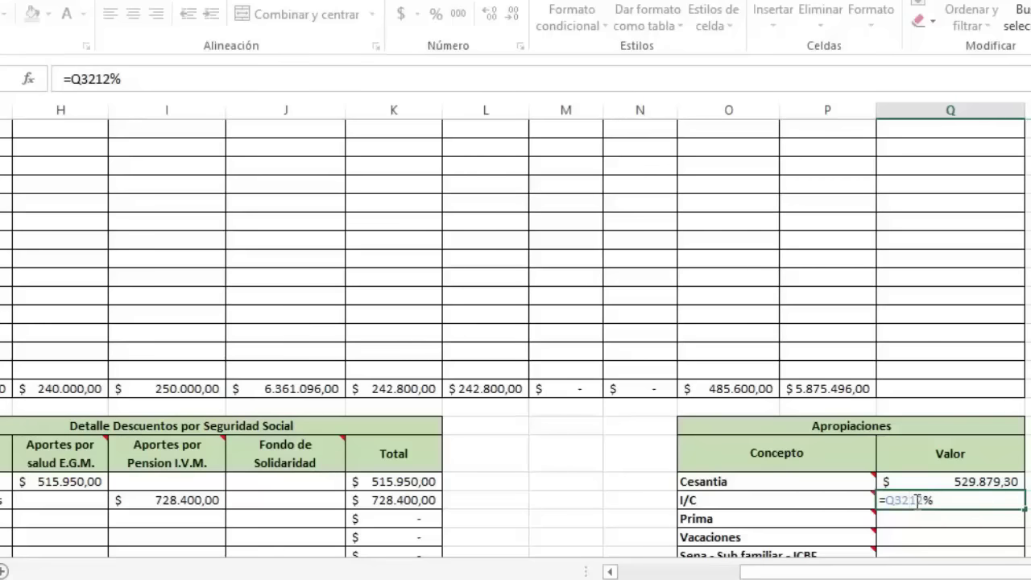
text(*)
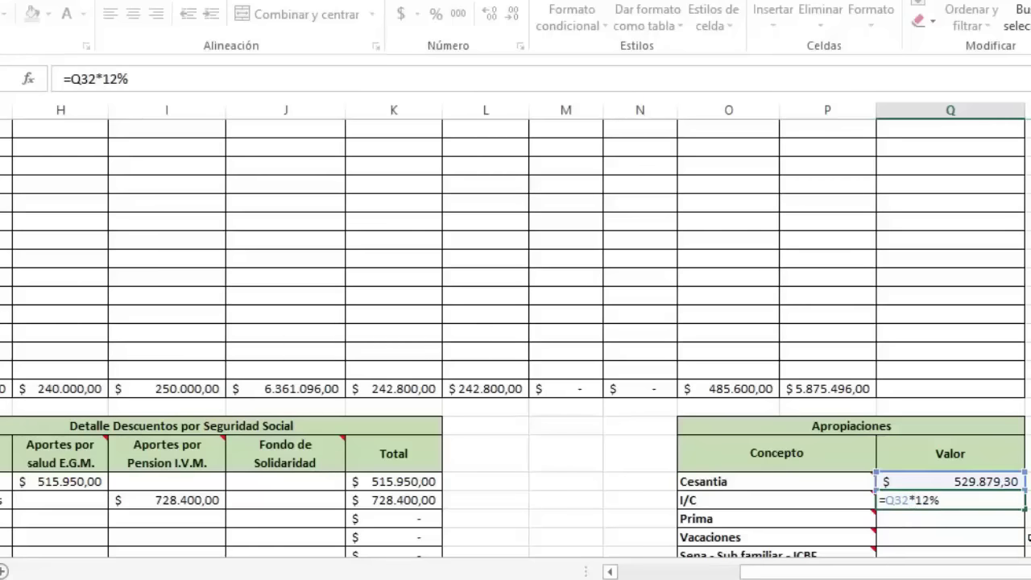
key(Return)
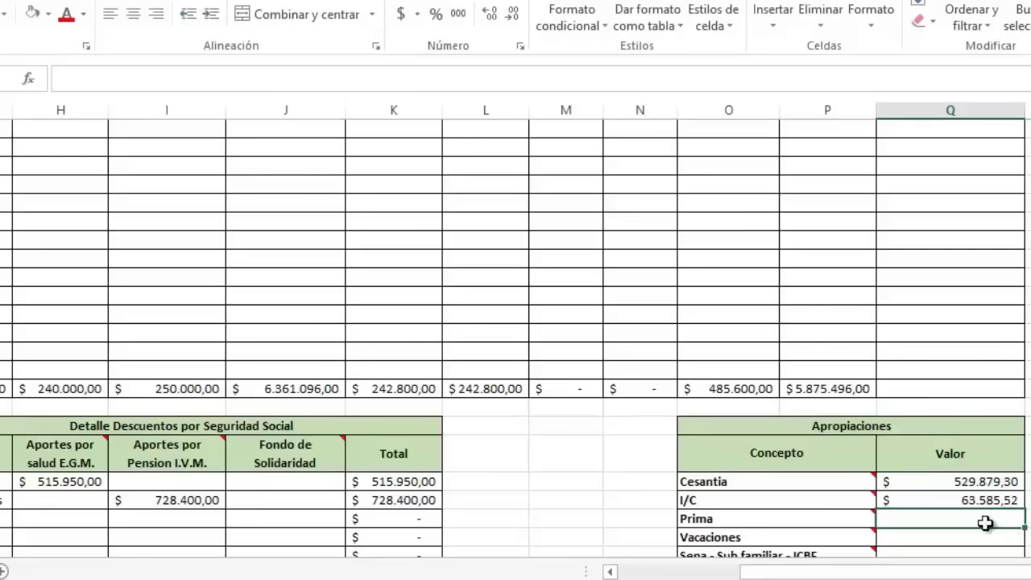
click(975, 501)
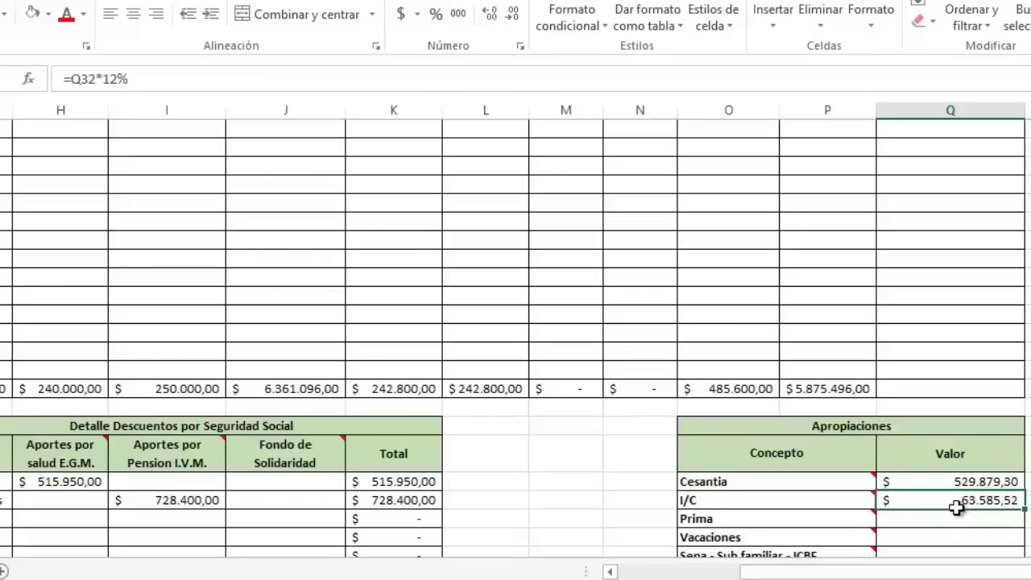
click(950, 522)
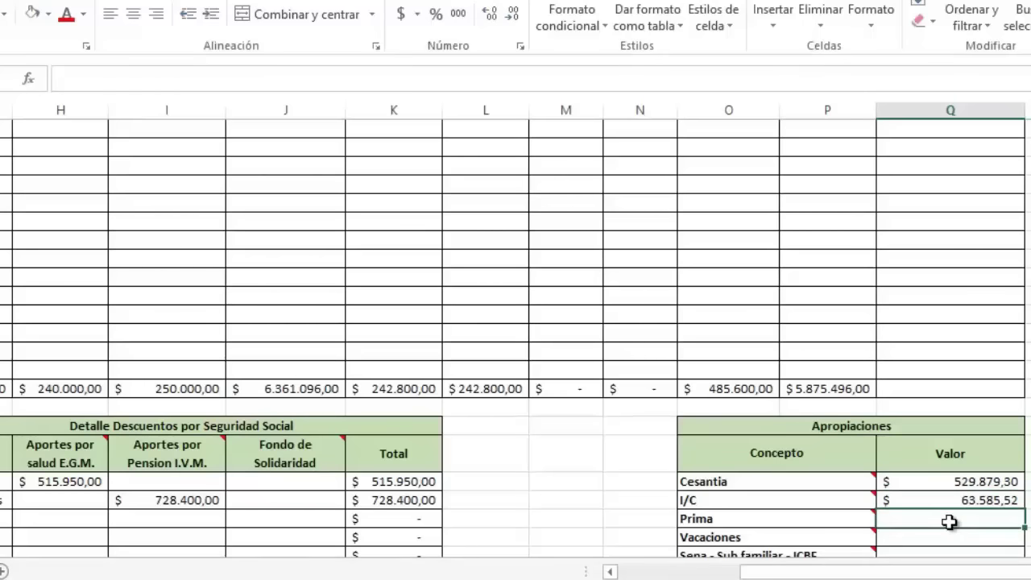
Step: Enter a J28 times 8,33% formula in the Prima Valor cell, showing $ 529.879,30
double_click(951, 522)
text(=)
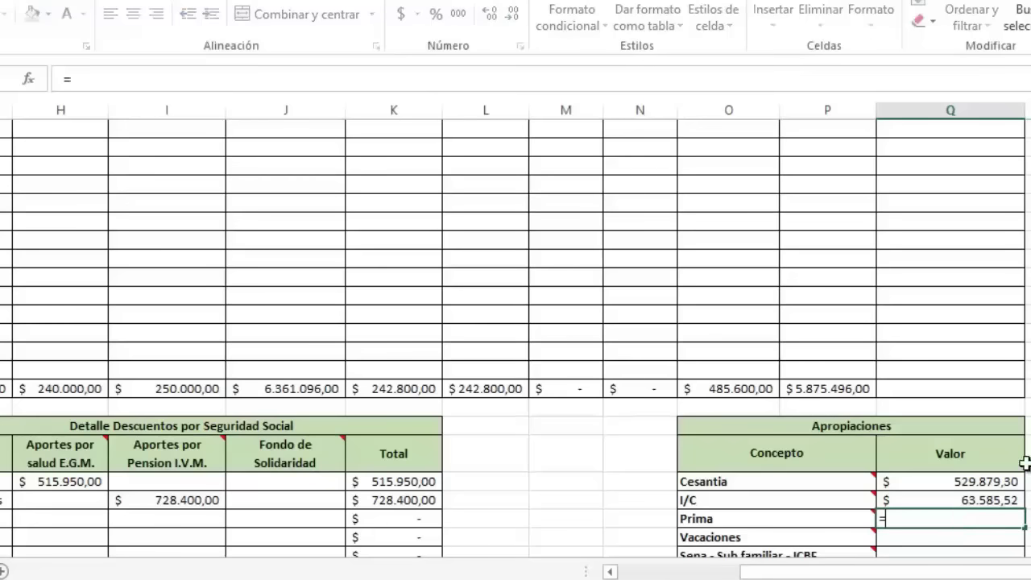
drag(1029, 452, 1030, 435)
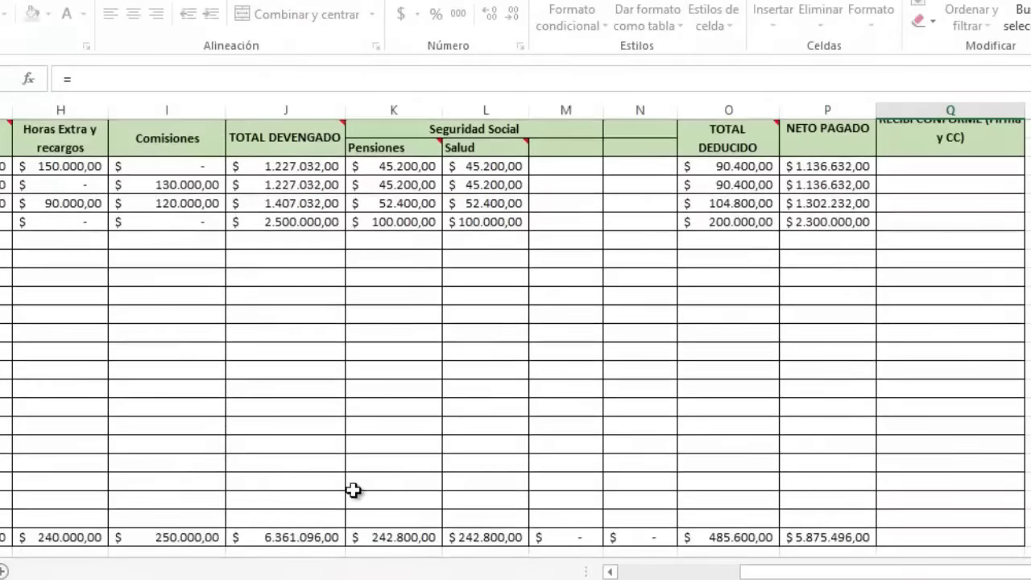
click(269, 536)
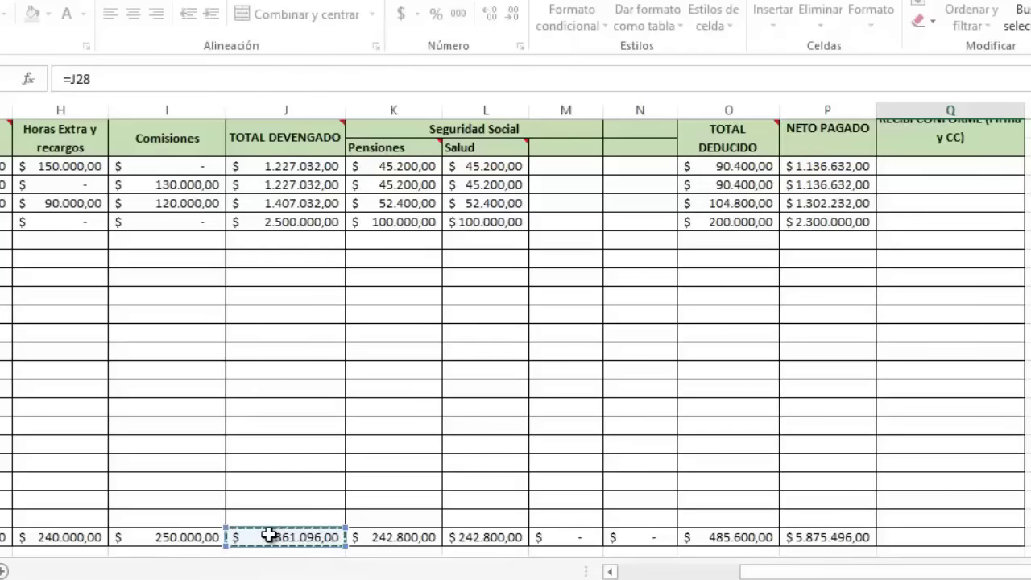
text(*)
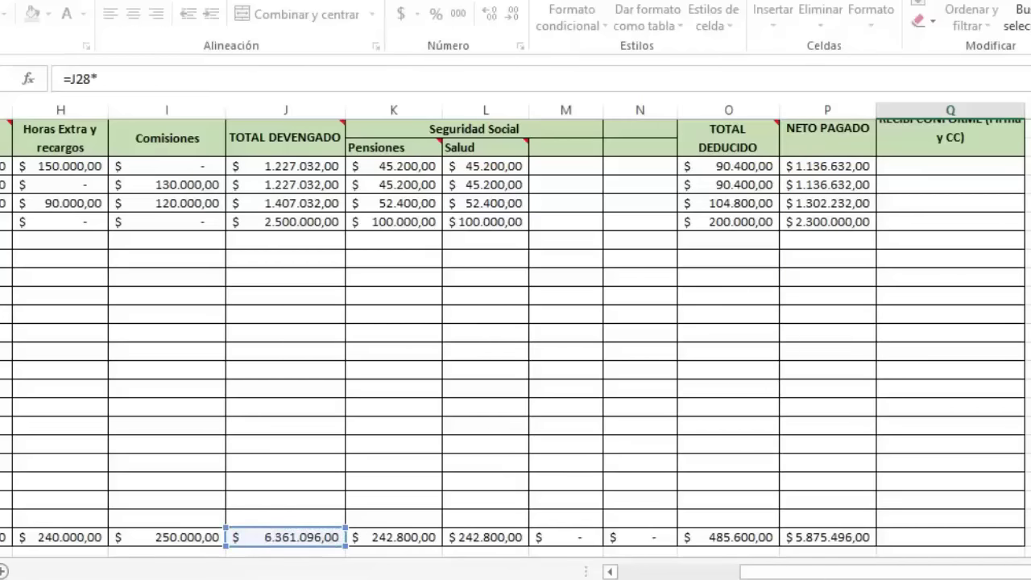
scroll(1027, 283, down, 3)
text(8)
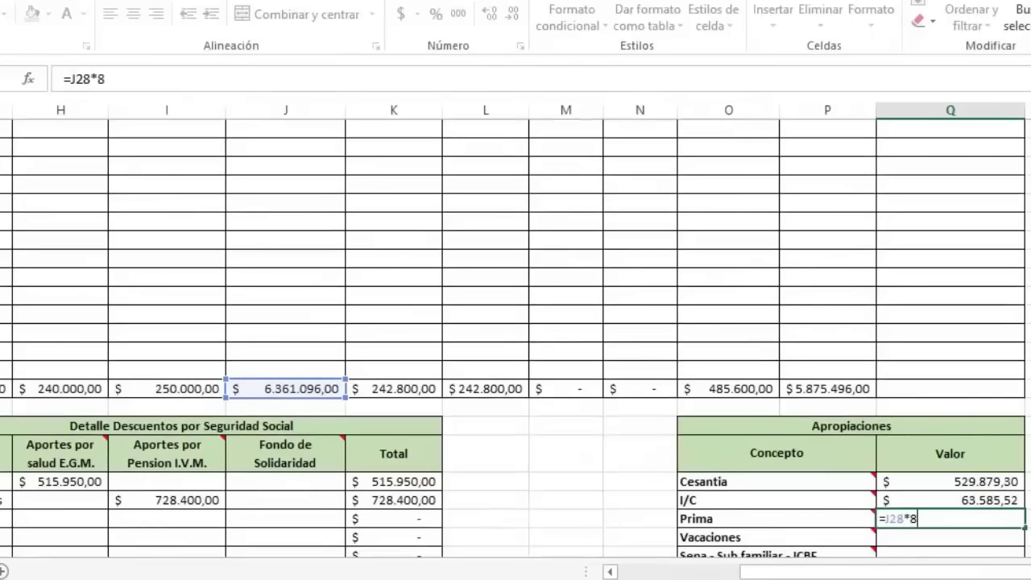
text(33)
text(%)
key(Return)
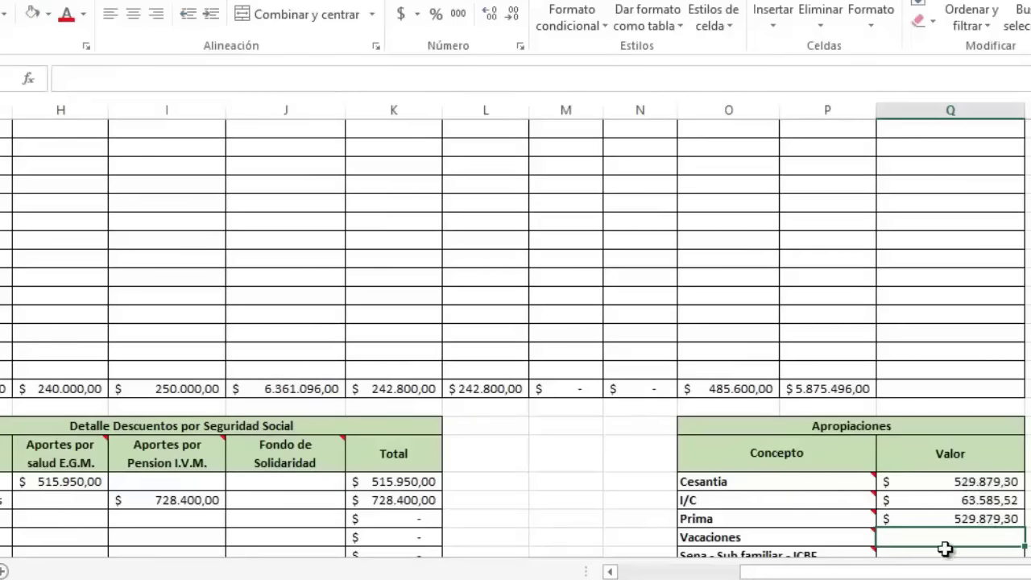
Step: Enter =D28*4,17% in the Vacaciones Valor cell, showing $ 232.686,00
mouse_move(808, 538)
scroll(810, 523, down, 1)
mouse_move(811, 505)
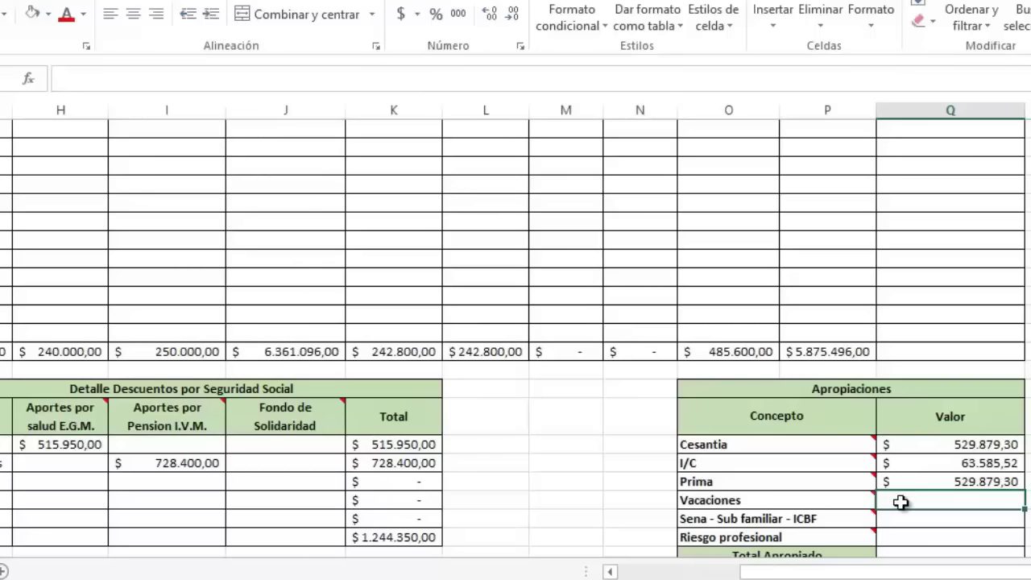
text(=)
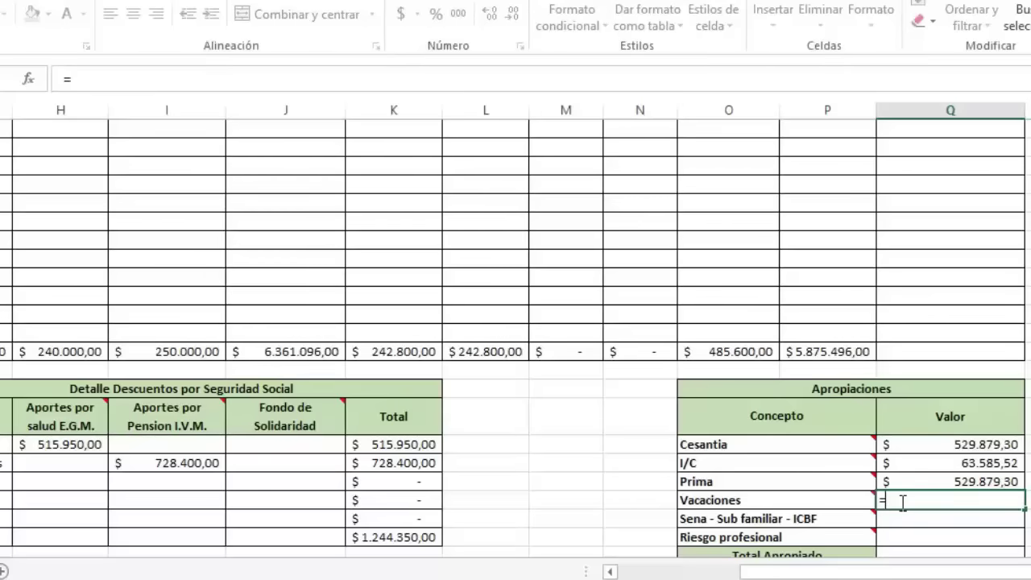
scroll(682, 294, up, 2)
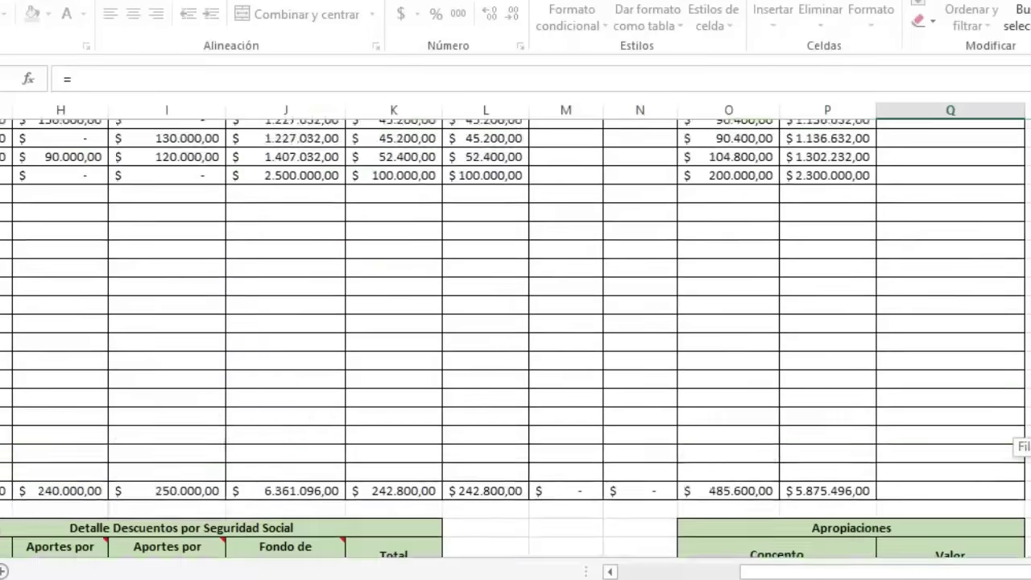
scroll(682, 294, up, 2)
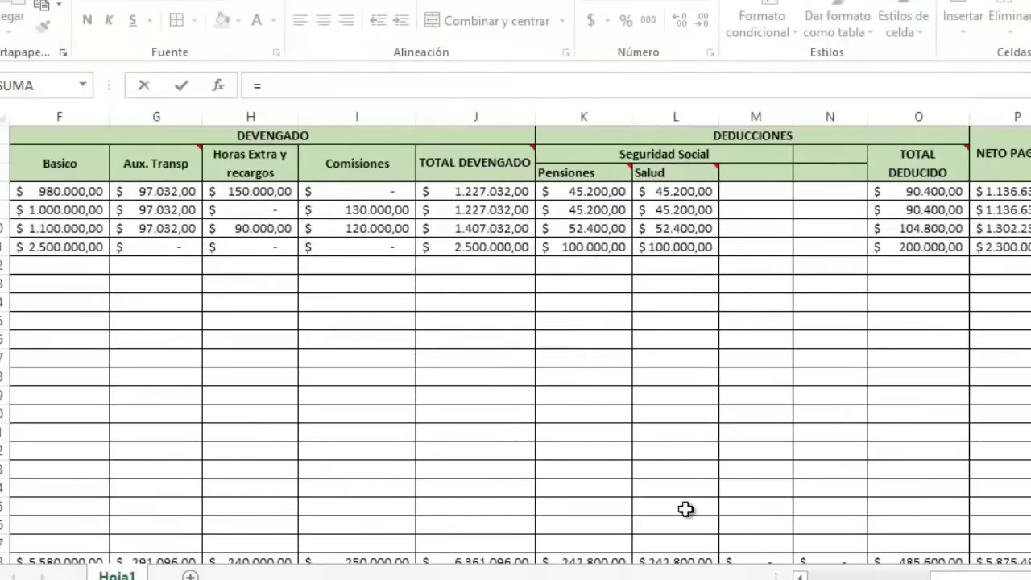
drag(967, 577, 918, 576)
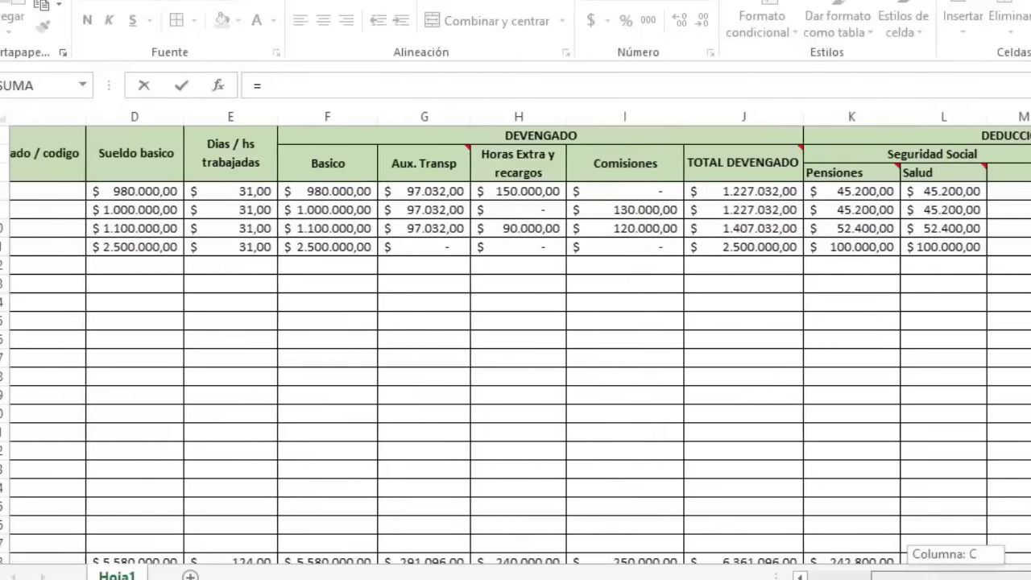
click(59, 562)
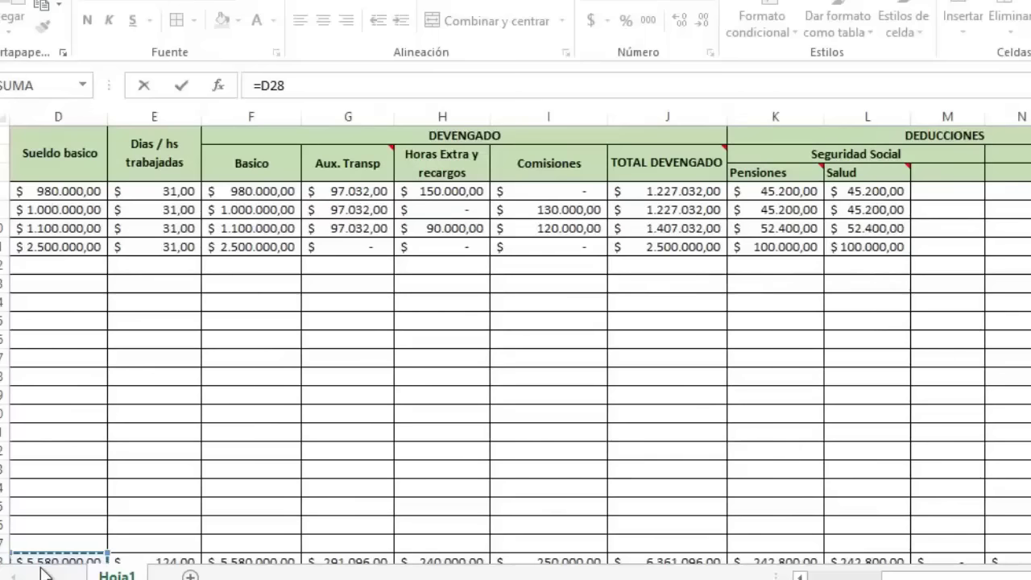
text(*)
text(4,17)
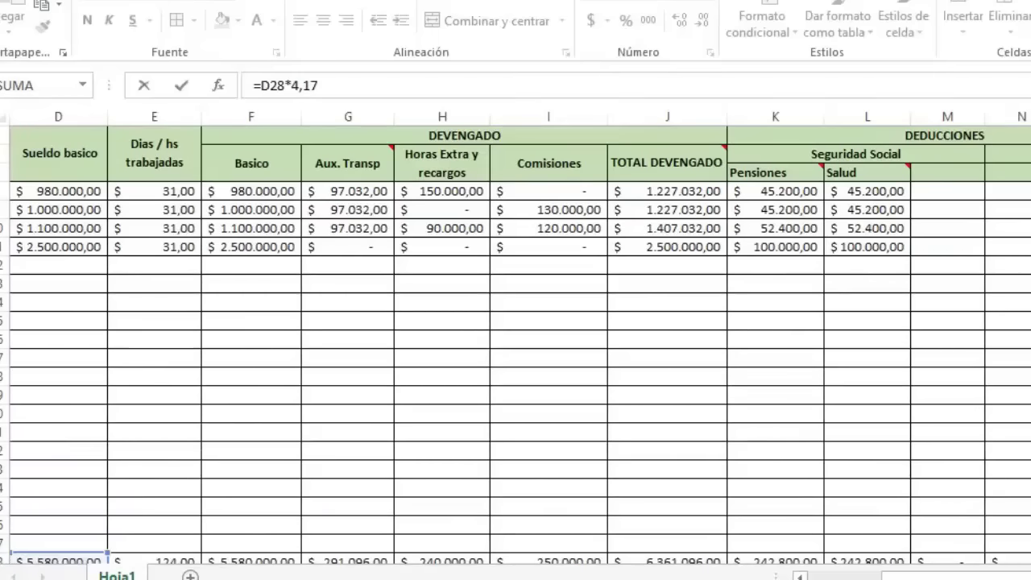
text(%)
key(Return)
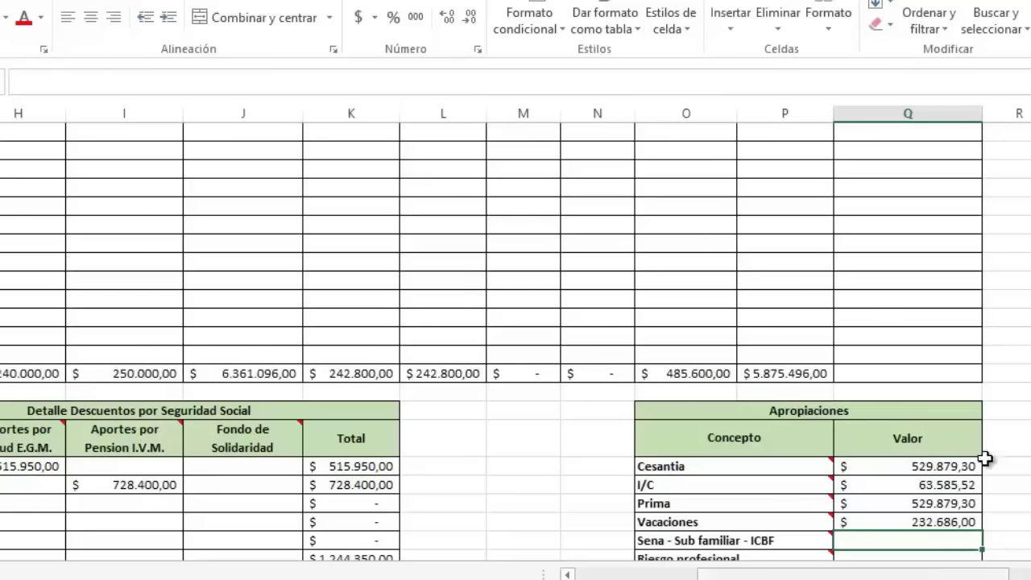
Step: Begin the Sena Valor formula as =((F28+H28+I28)*4%)+ using the Basico, overtime and commission totals
scroll(990, 500, down, 1)
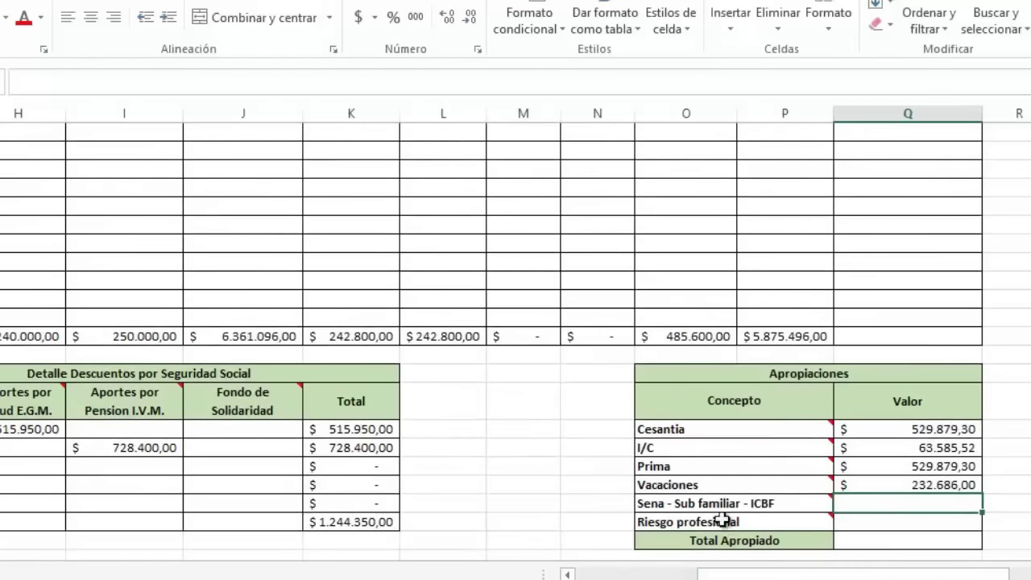
mouse_move(717, 504)
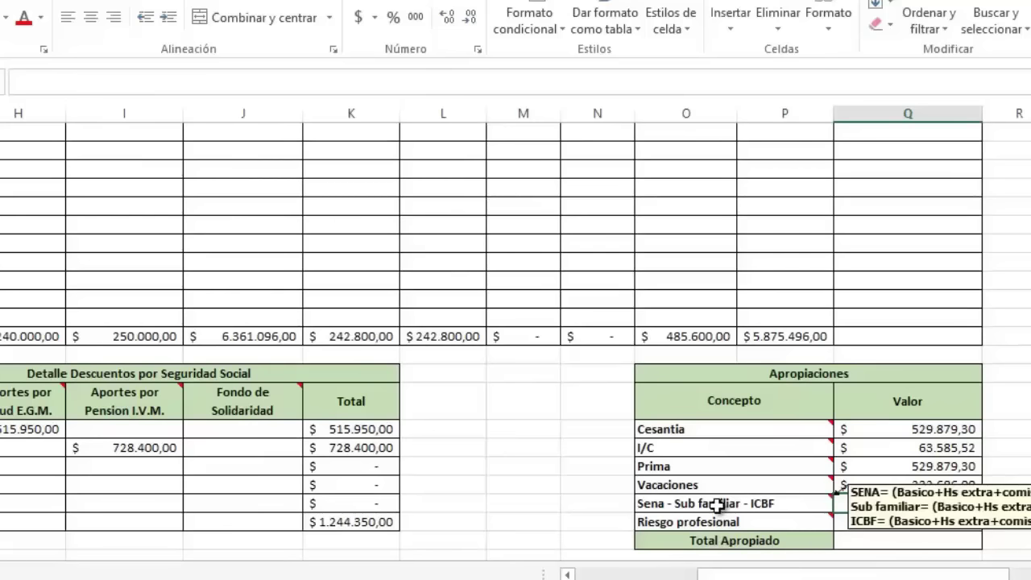
click(870, 502)
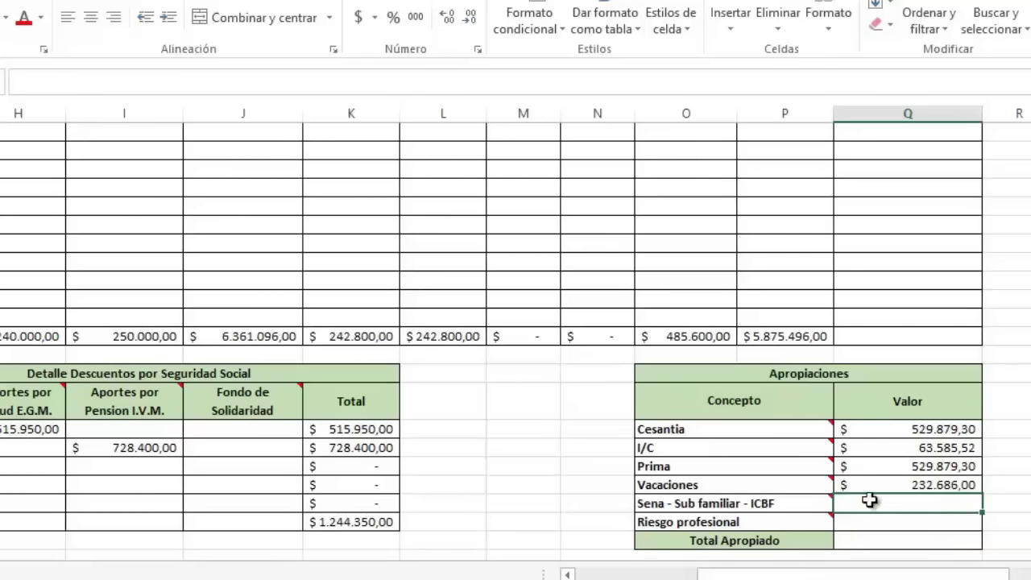
text(=)
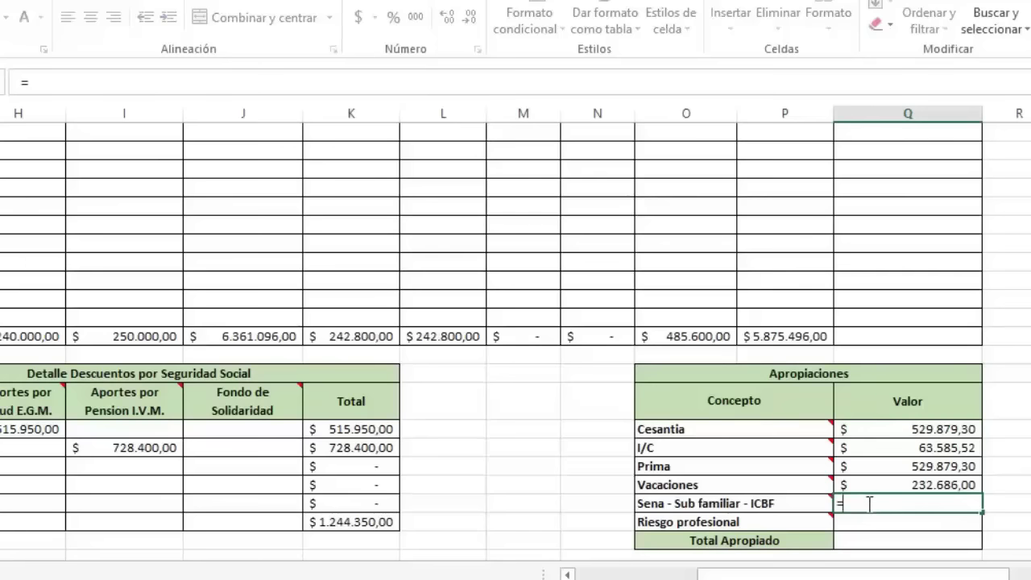
text((()
drag(1007, 372, 1019, 372)
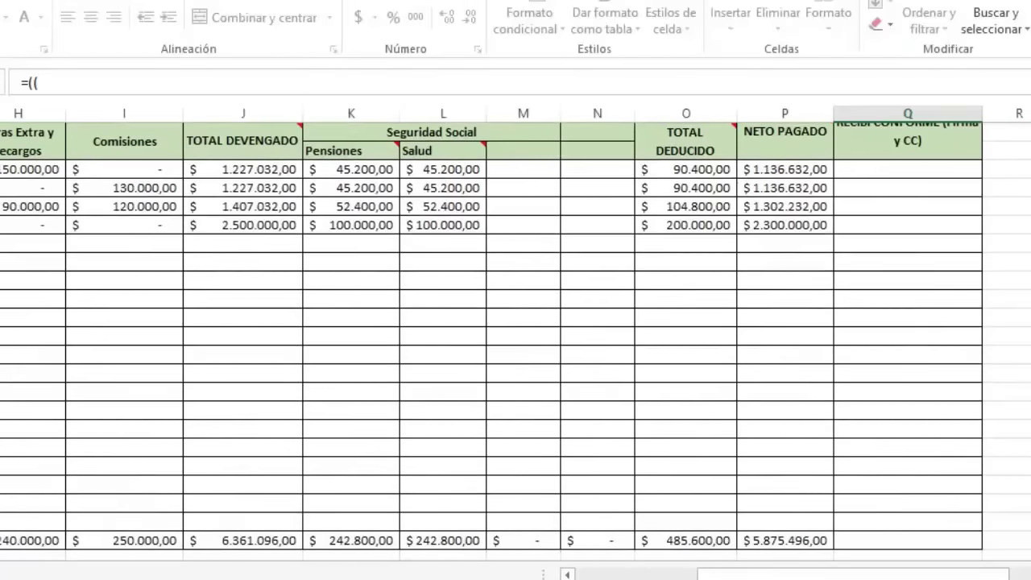
text(F28+)
click(3, 541)
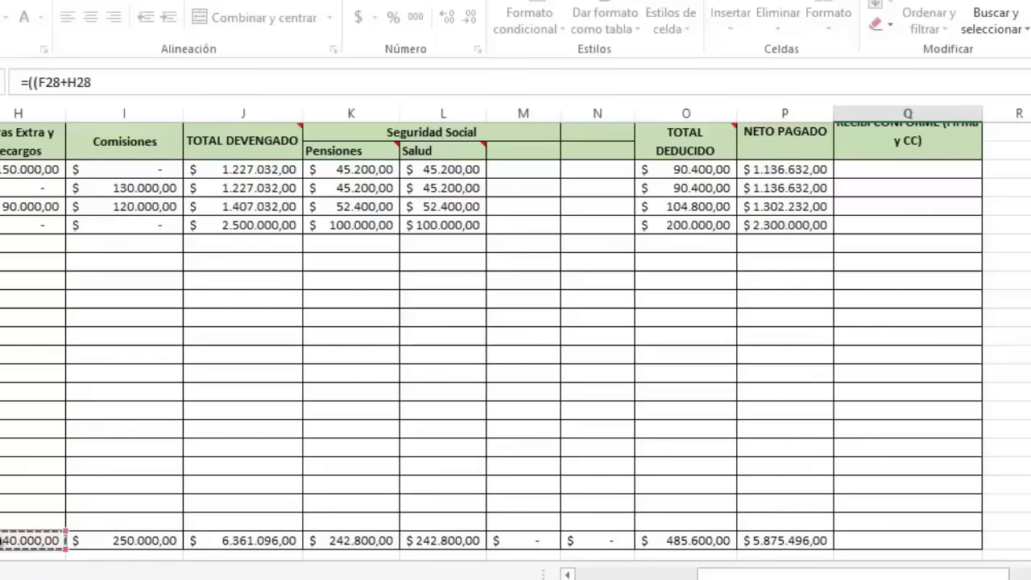
text(+)
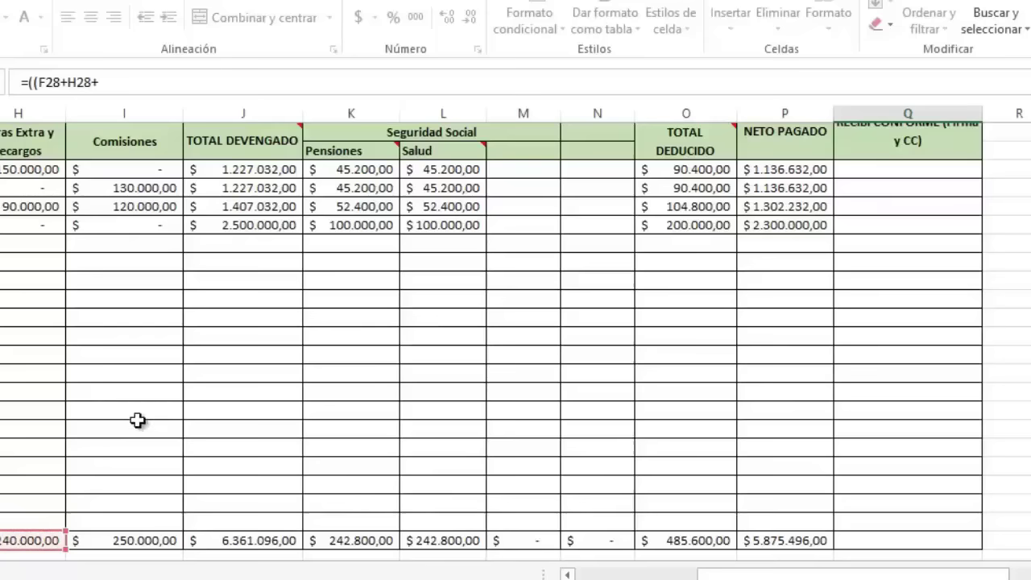
click(112, 541)
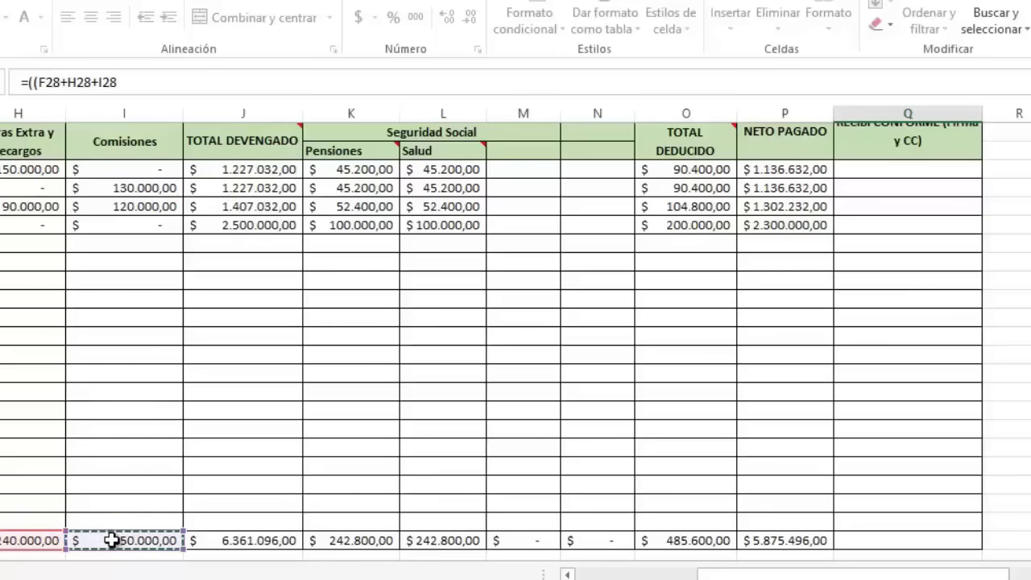
text()*)
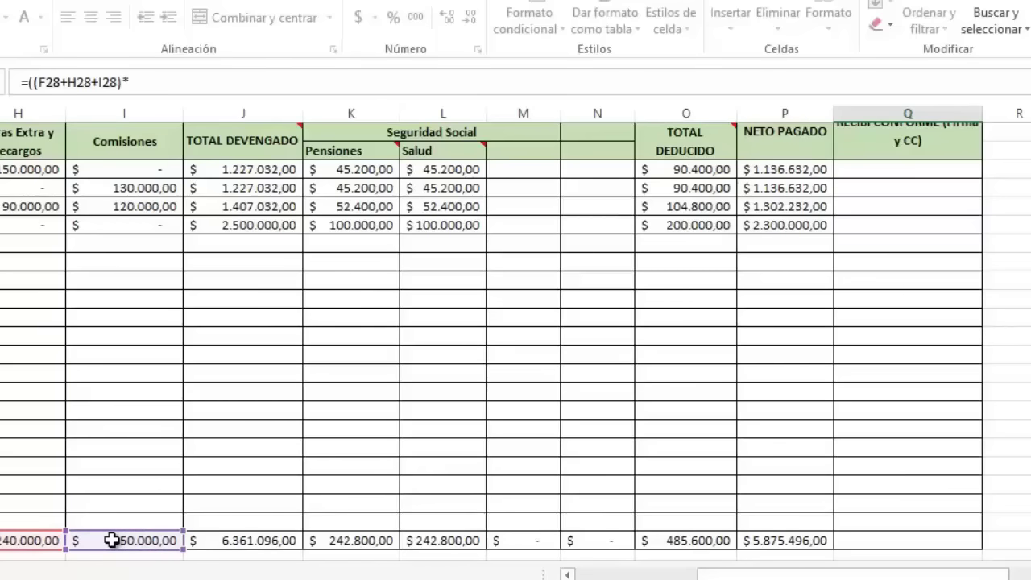
text(4%))
text(+)
Step: Add the ((F28+H28+I28)*3%) term to the Sena formula
text((()
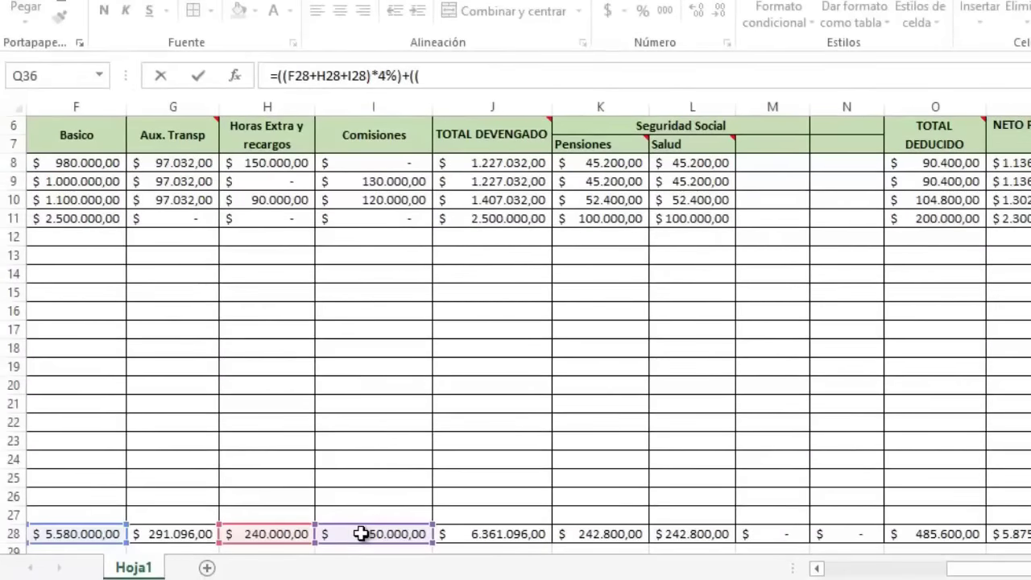
click(99, 534)
text(+)
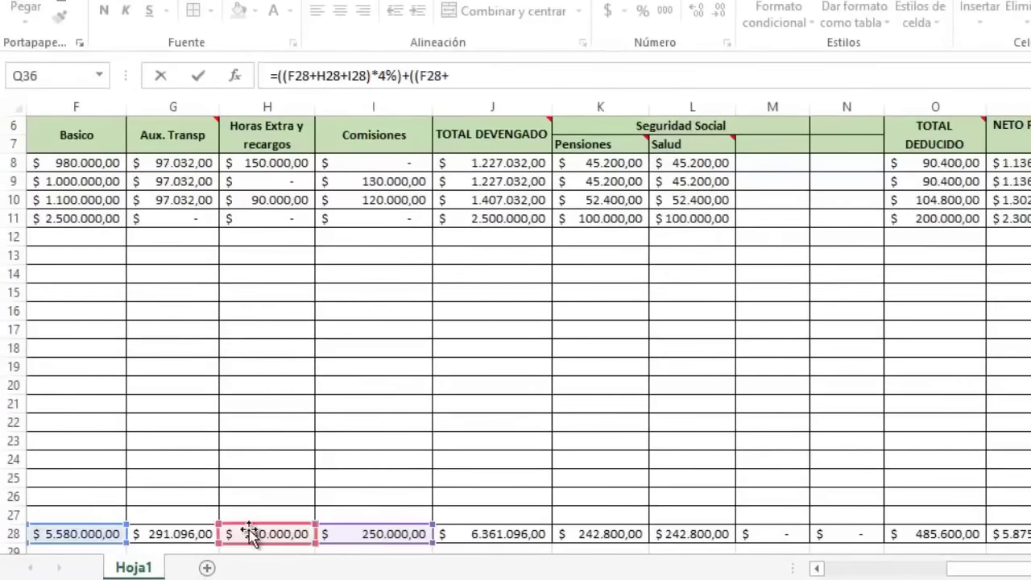
click(250, 534)
text(+)
click(368, 533)
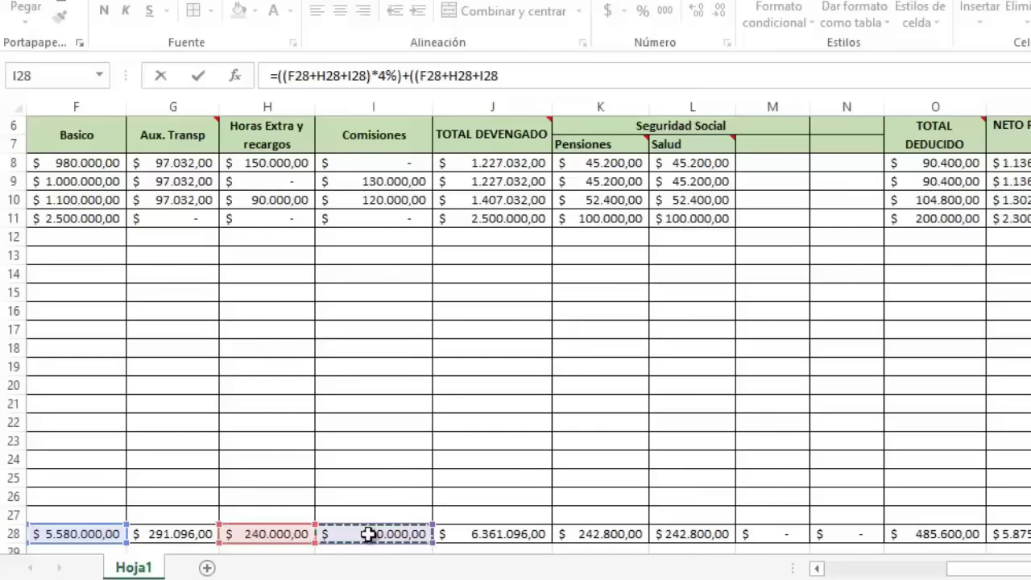
text())
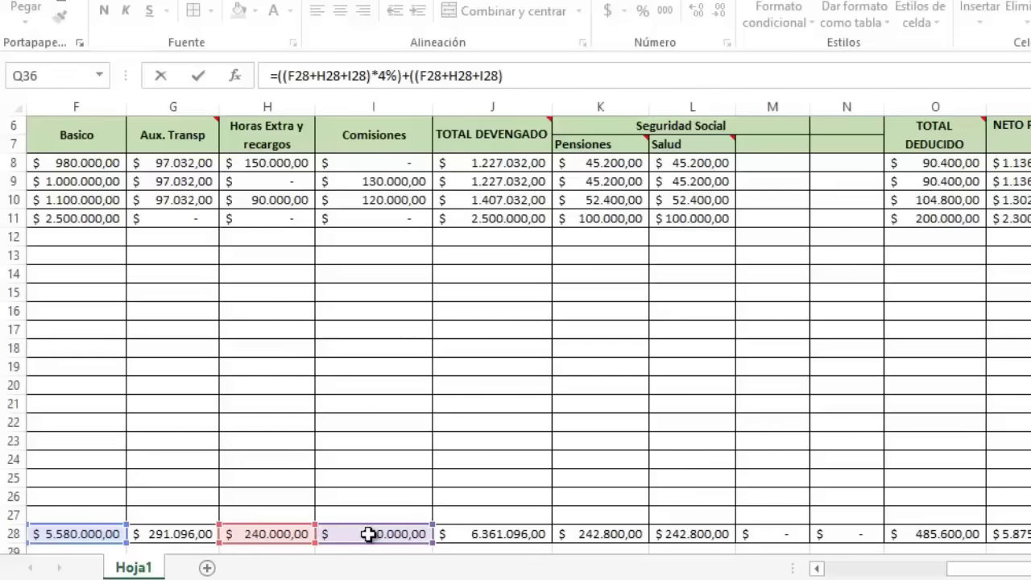
text(*)
text(3%)
text())
text(+)
text((()
Step: Add the final ((F28+H28+I28)*2%) term and commit, giving $ 546.300,00
click(83, 533)
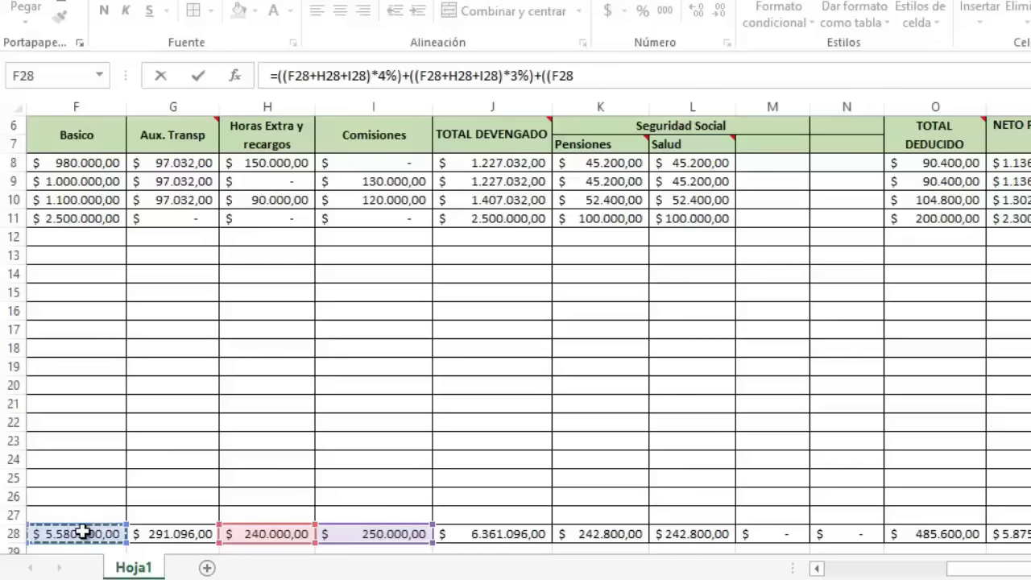
text(+)
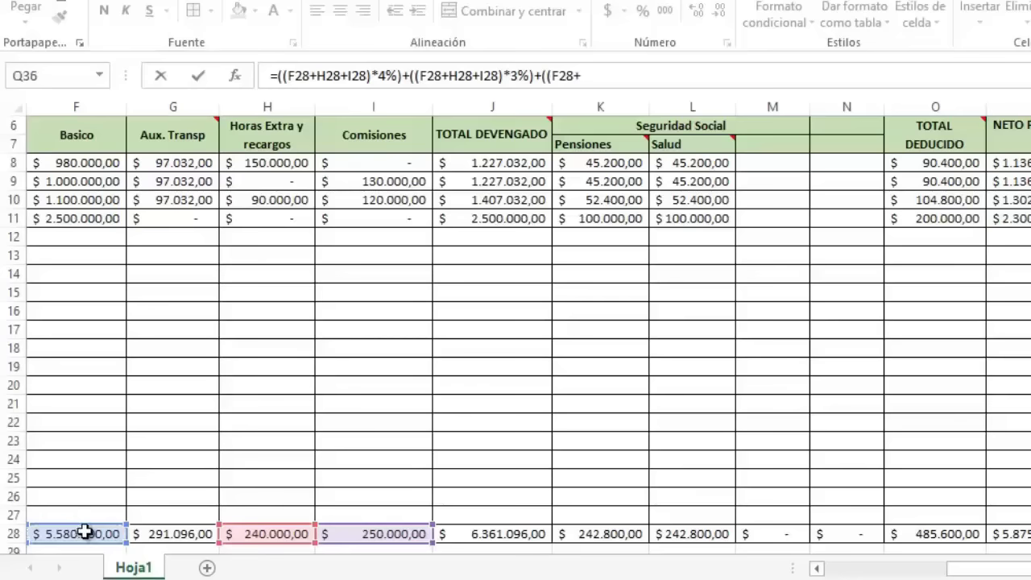
click(269, 532)
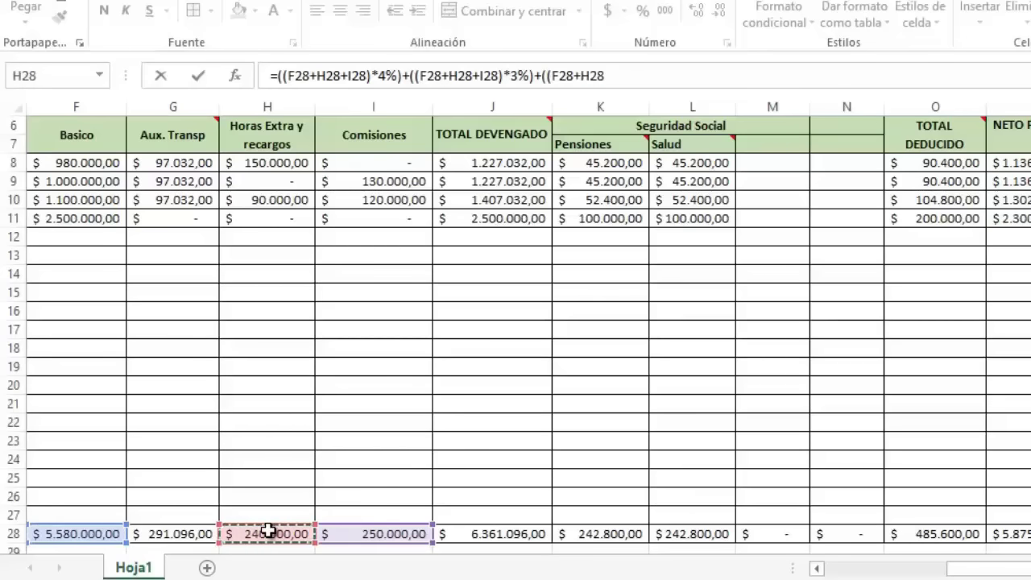
text(+)
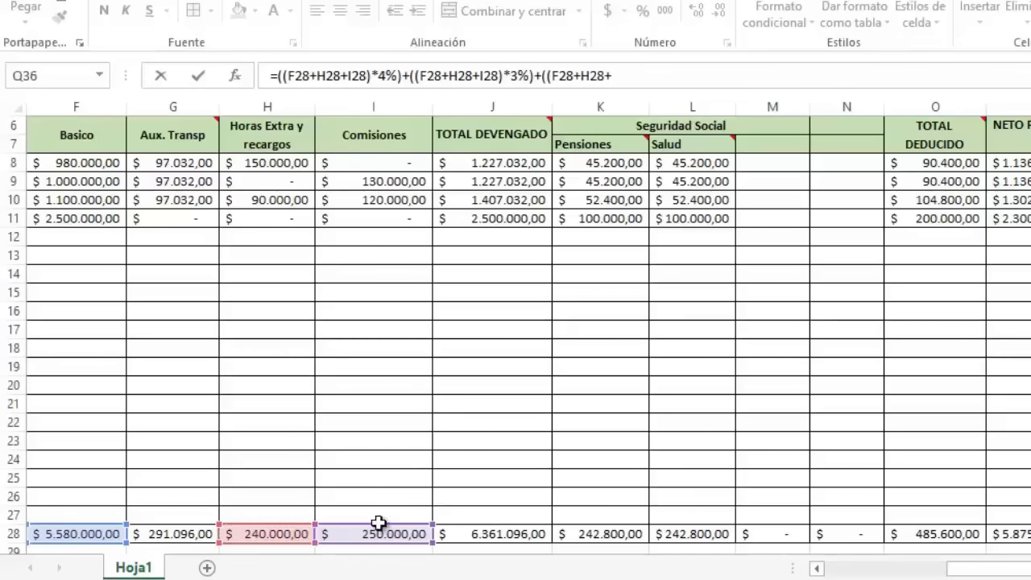
click(379, 532)
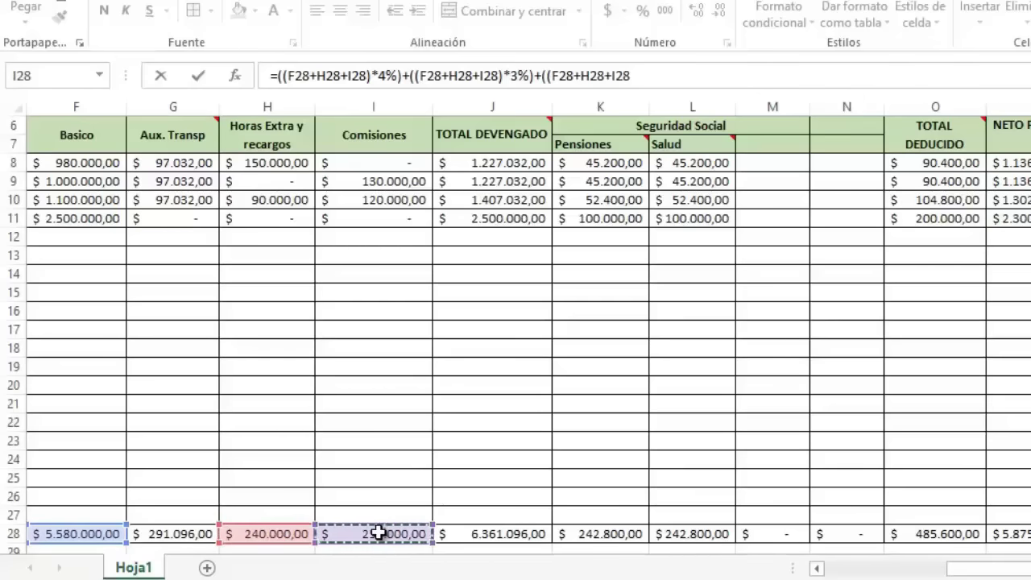
text())
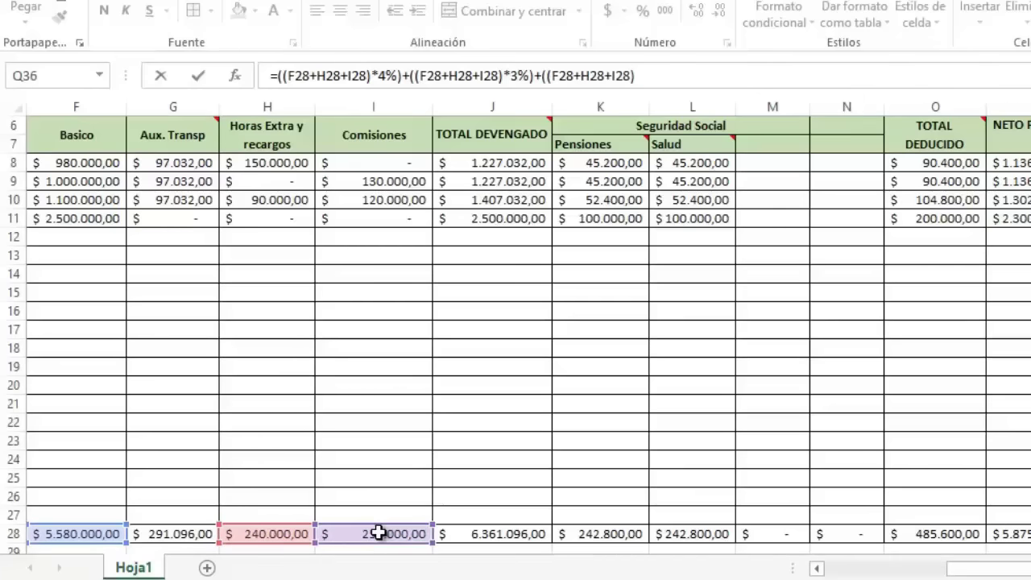
text(*)
text(2%)
text())
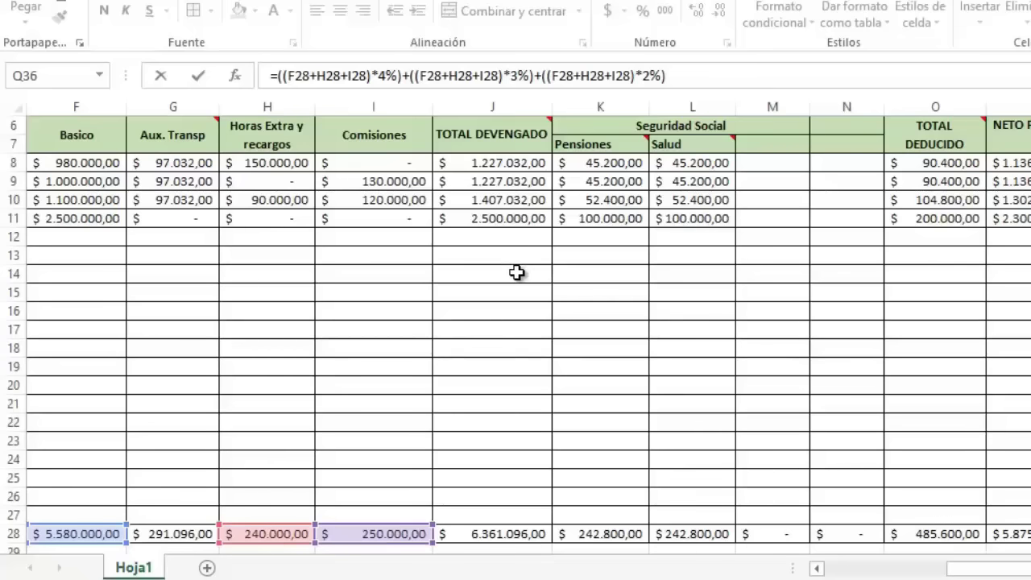
key(Return)
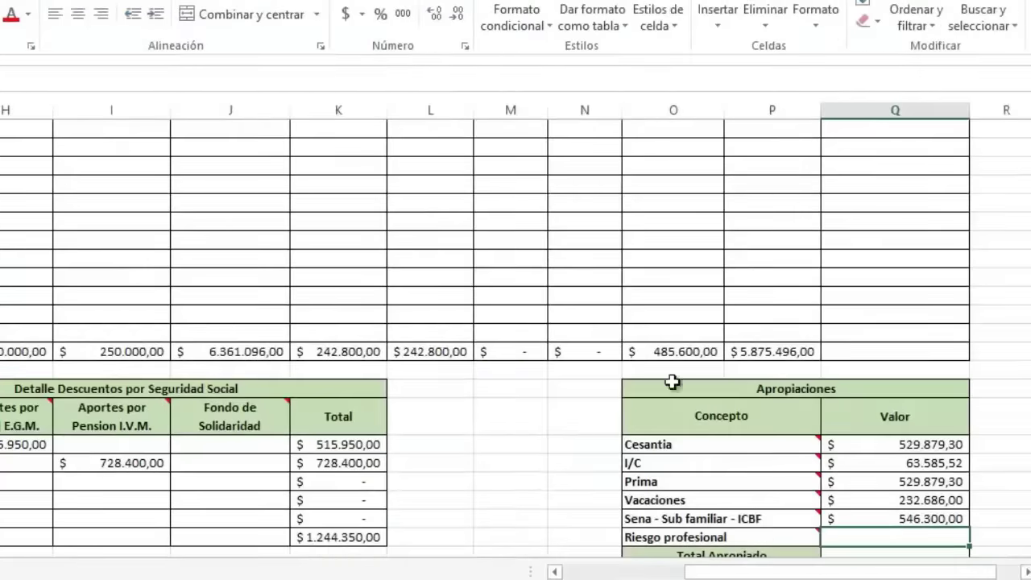
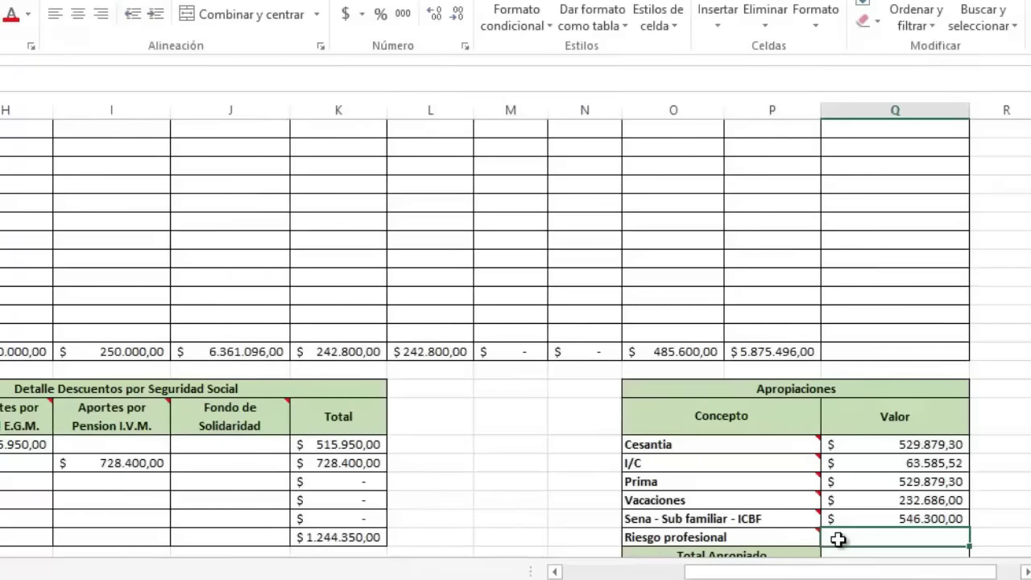
Step: Enter =(F28+H28+I28)*0,522% as Riesgo profesional, giving 31.685,40
text(=)
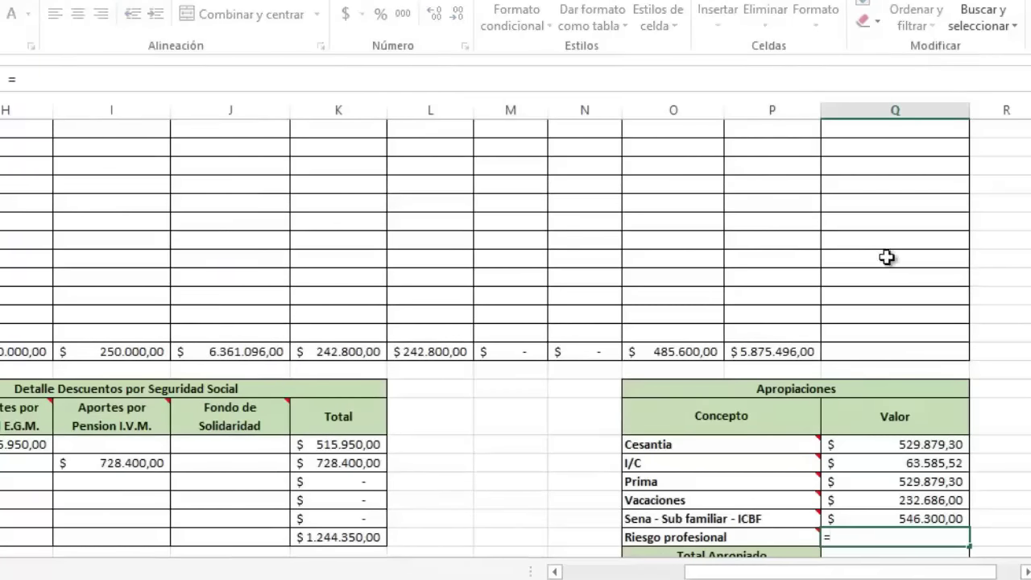
text(()
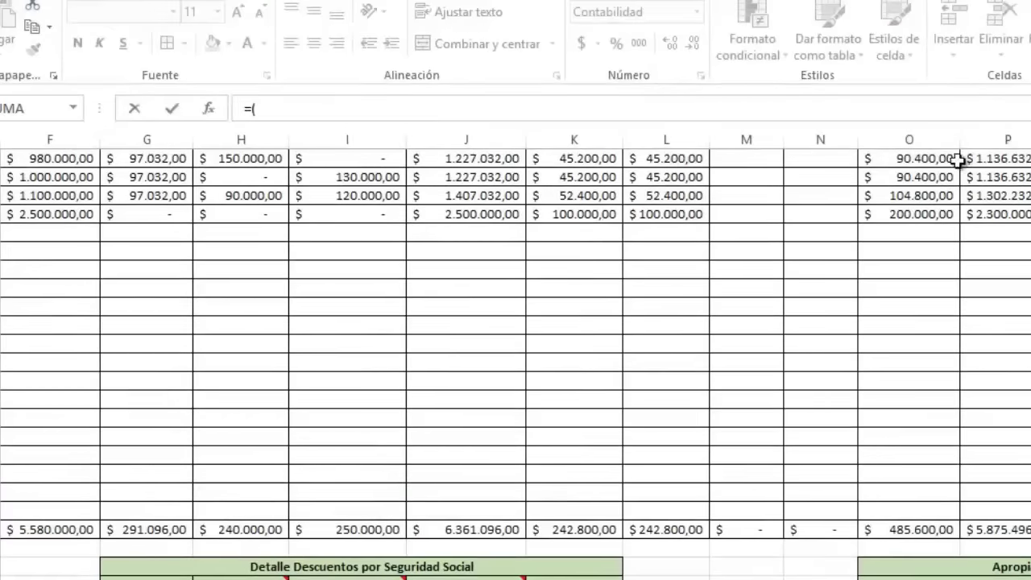
scroll(828, 419, up, 1)
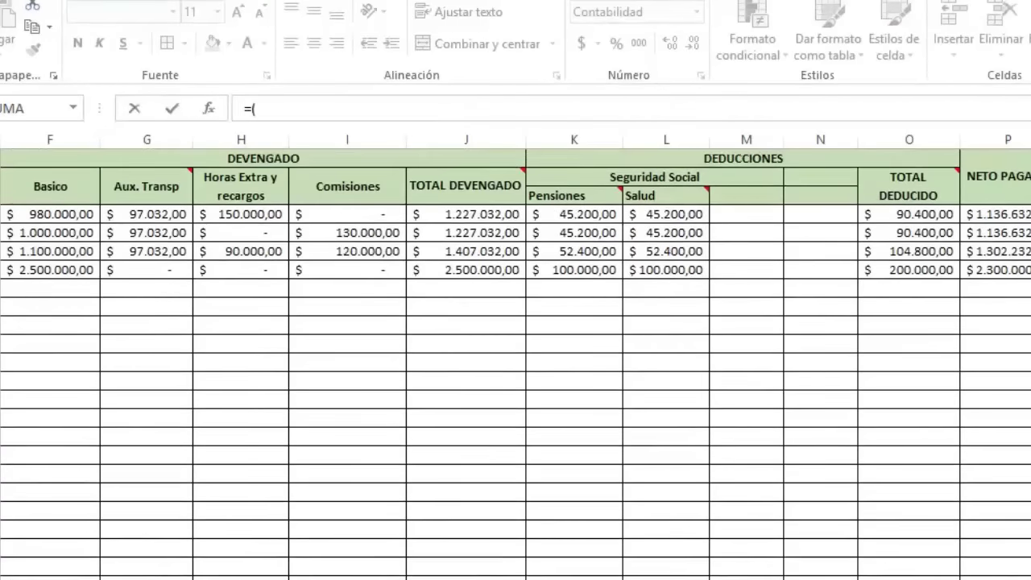
click(50, 577)
text(+)
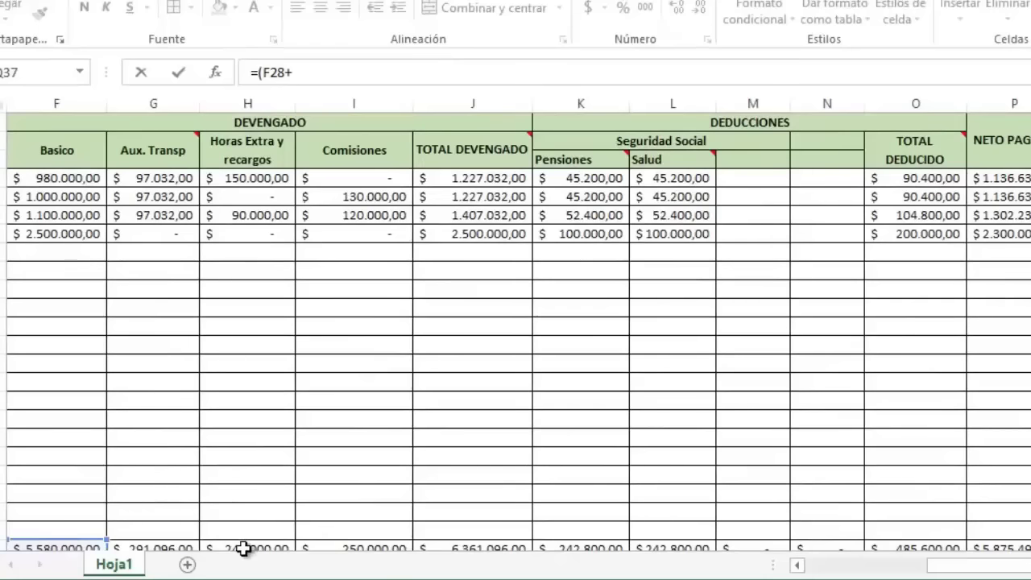
click(243, 547)
text(+)
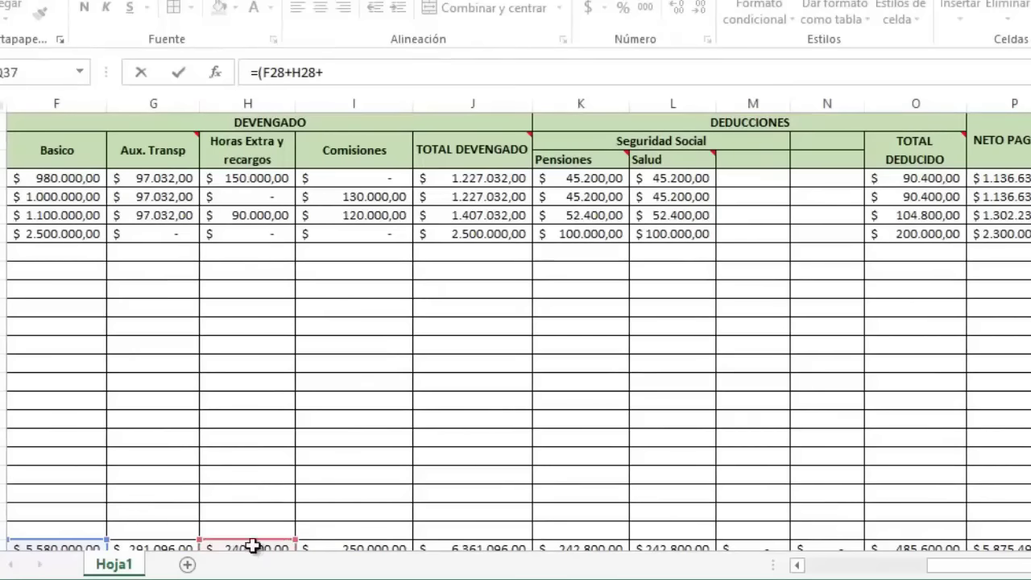
click(371, 548)
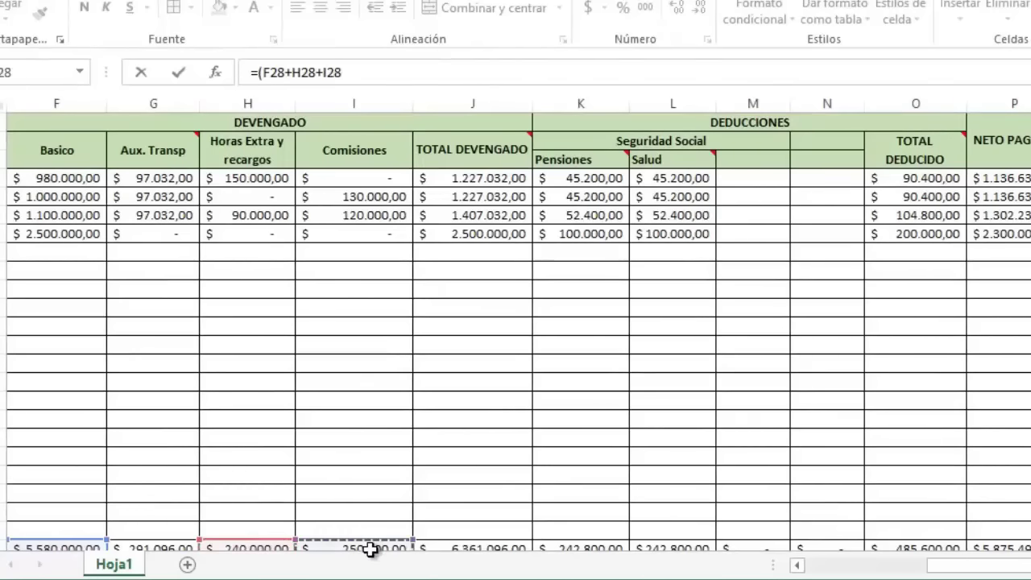
text())
text(*0,)
text(522)
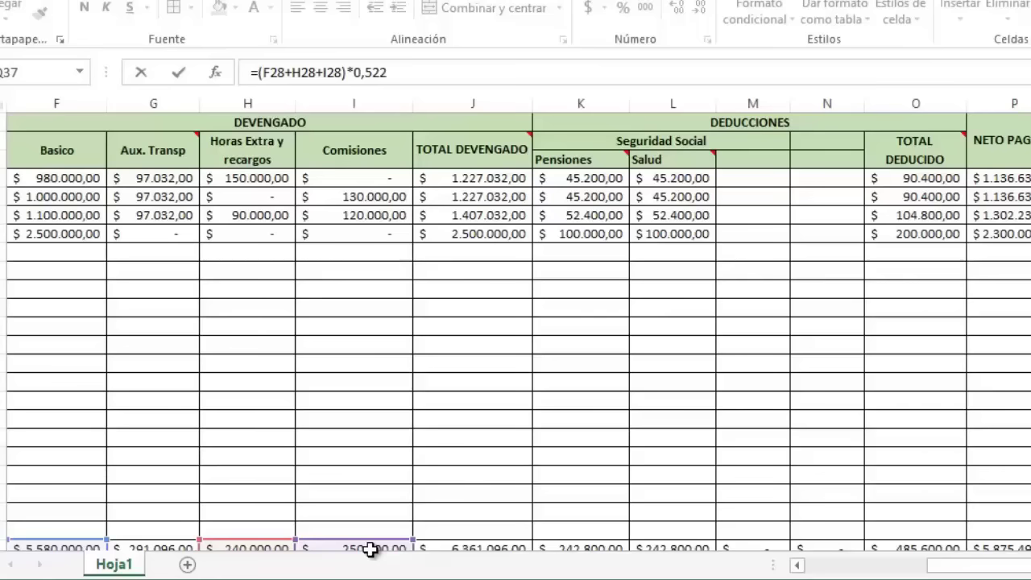
text(%)
key(Return)
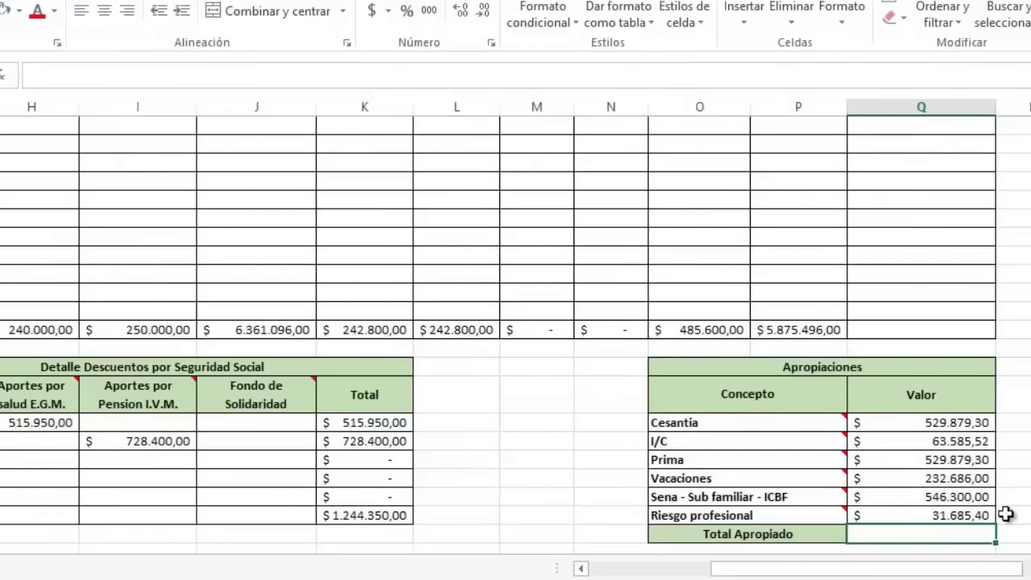
Step: Make Total Apropiado =SUMA(Q32:Q37) using the function picker, giving 1.934.015,51
text(=)
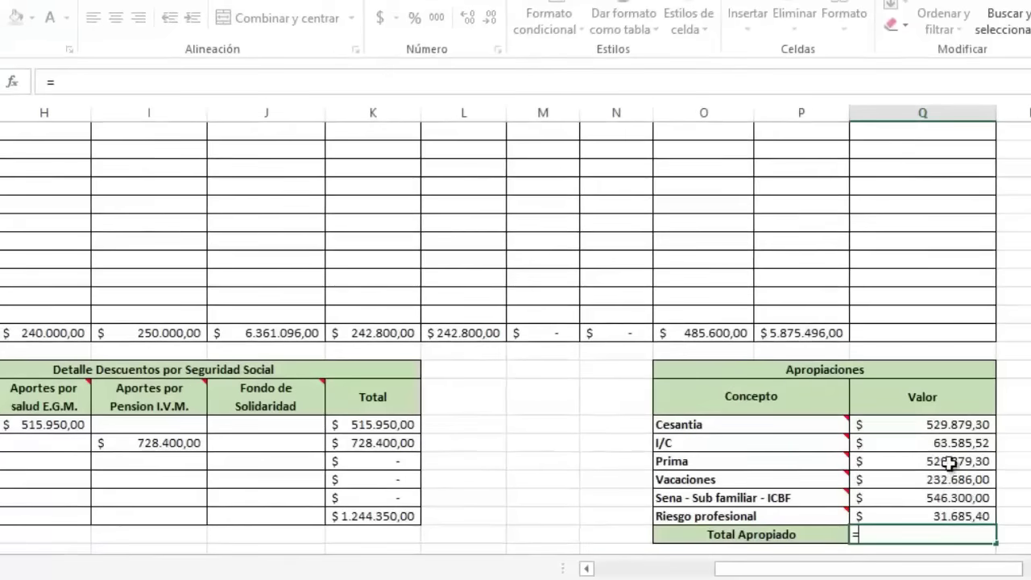
key(Escape)
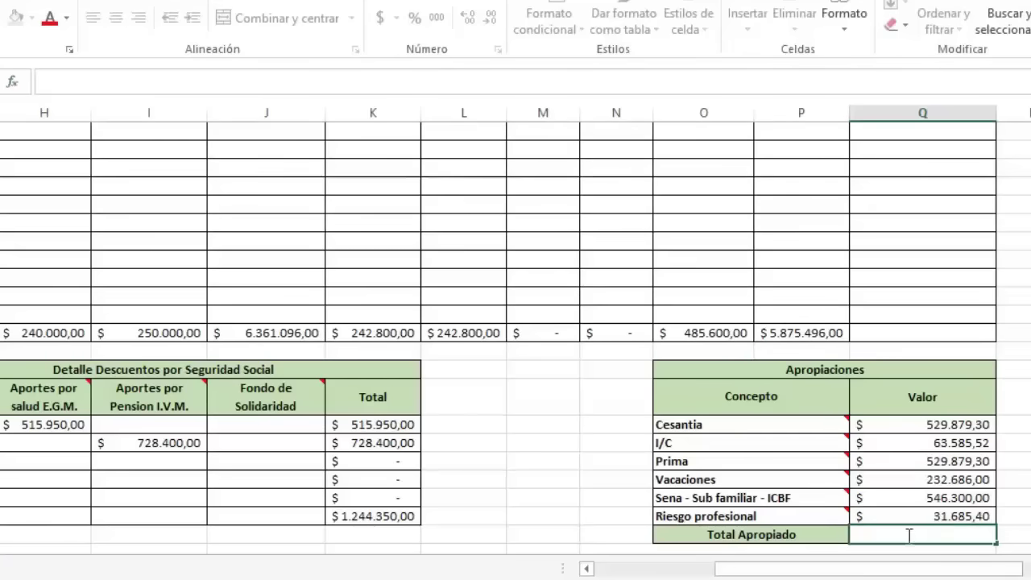
click(12, 82)
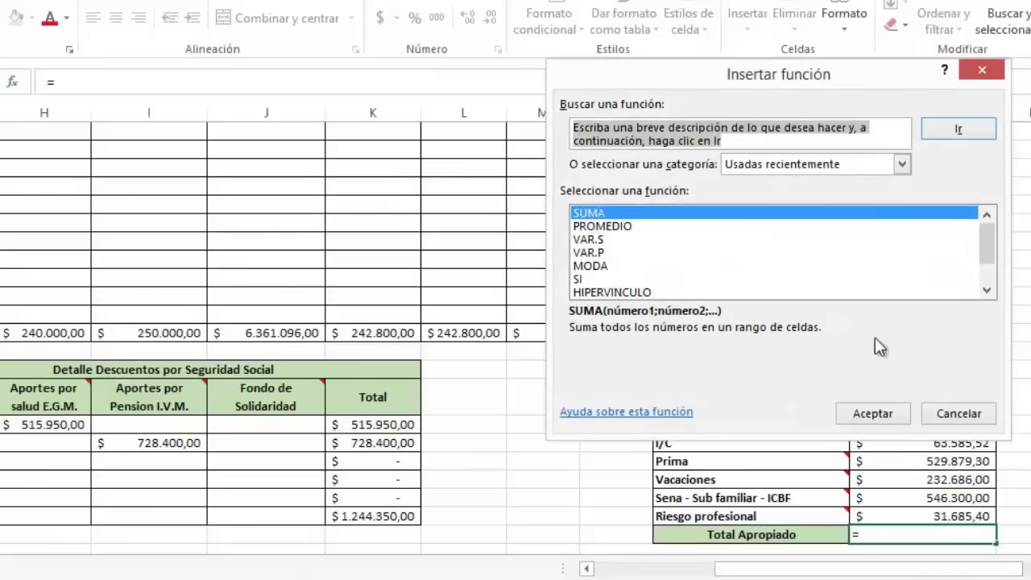
click(887, 415)
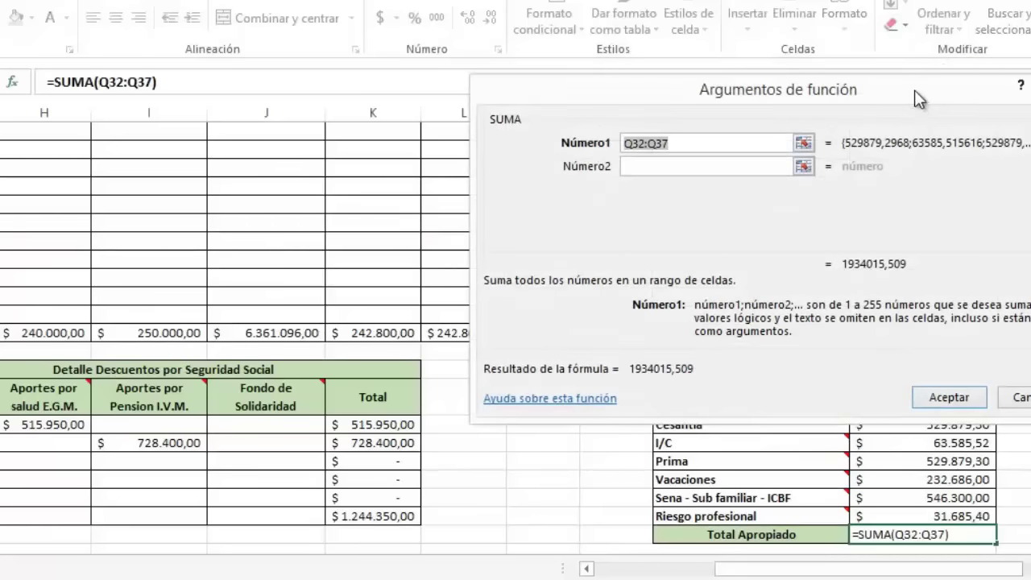
drag(914, 90, 639, 73)
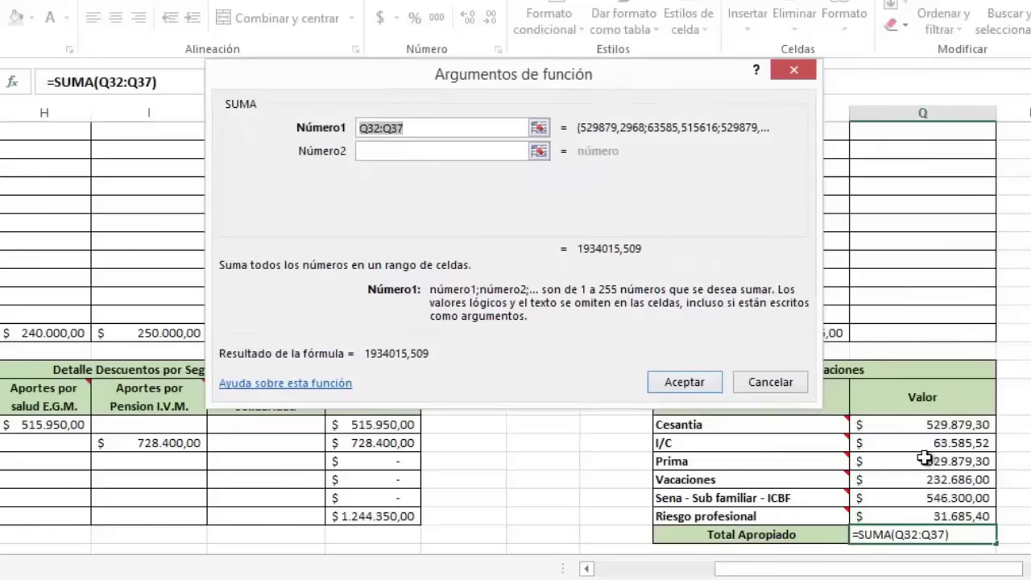
drag(921, 425, 921, 516)
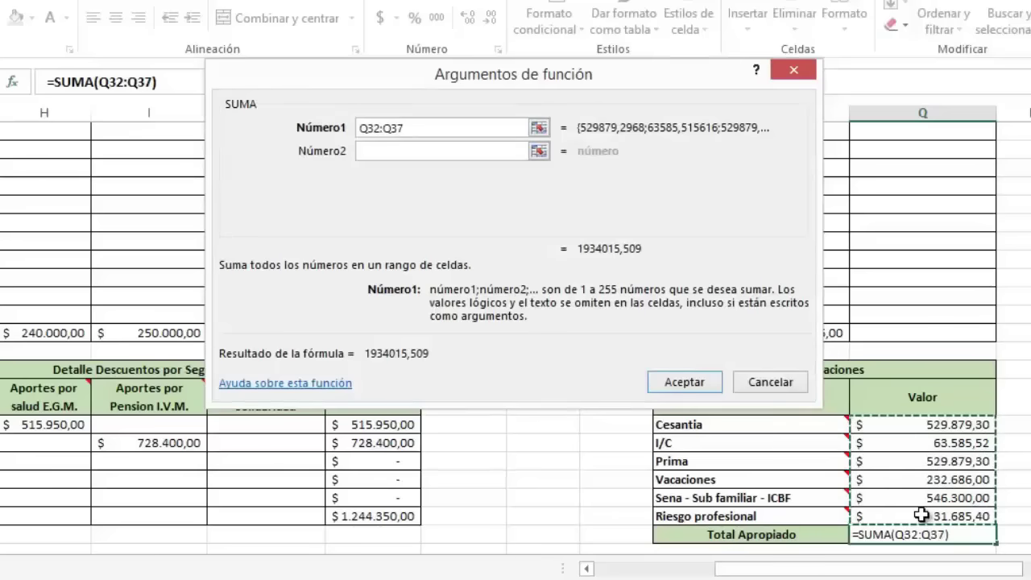
click(685, 382)
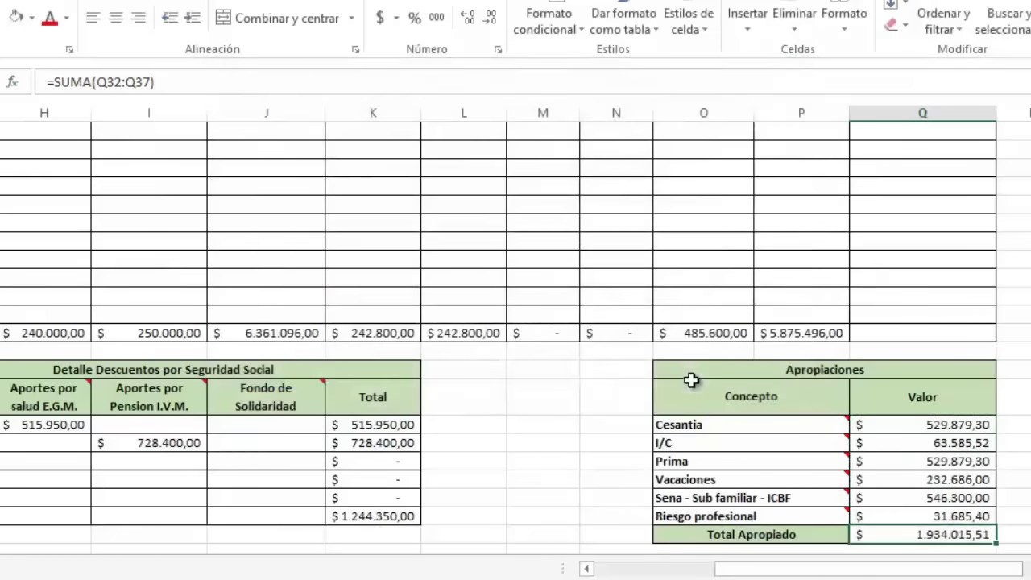
Step: Make GRAN TOTAL =J28+K37+Q38, adding devengado, social-security discounts and Total Apropiado: 9.539.461,51
scroll(515, 346, down, 1)
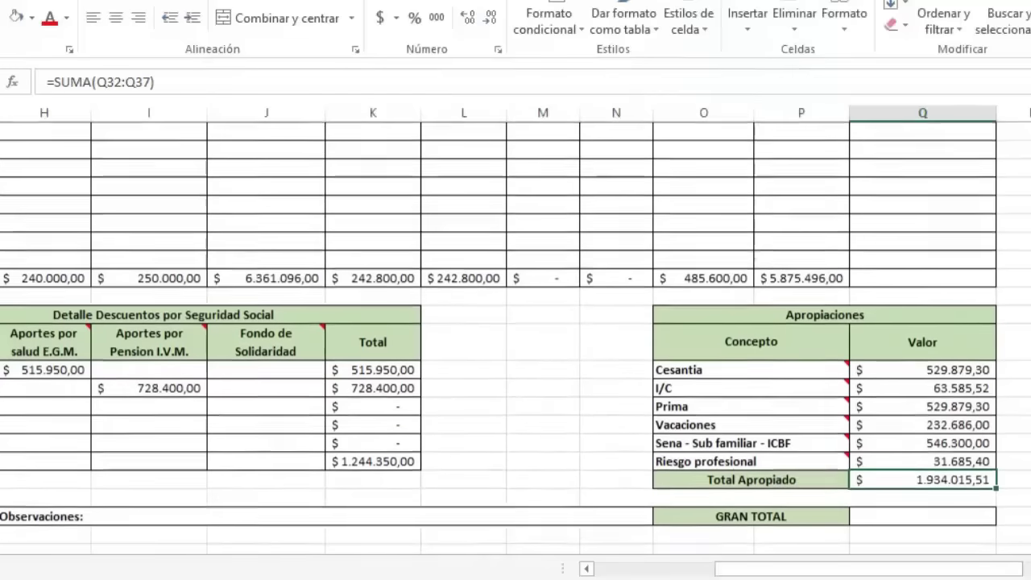
click(878, 514)
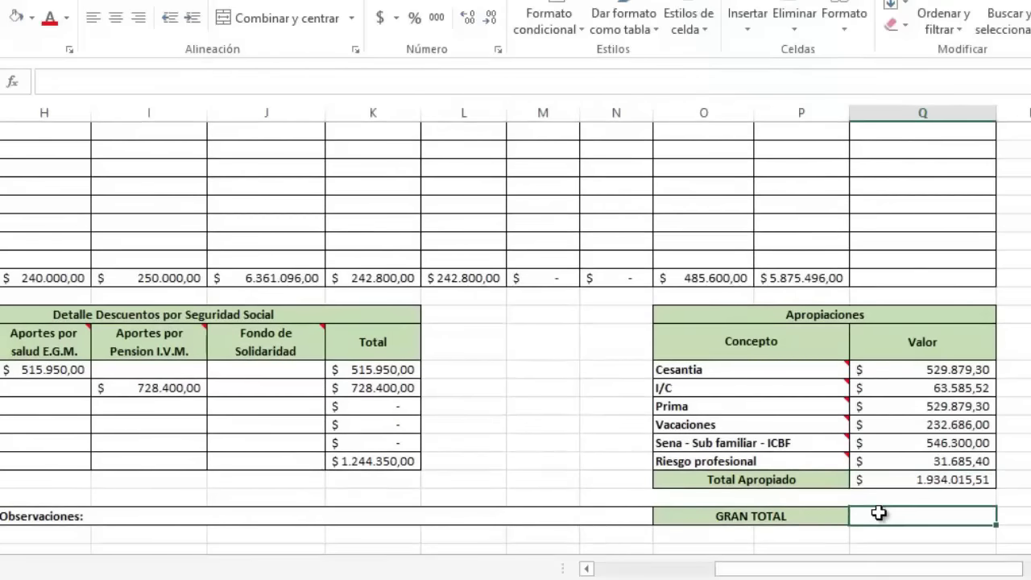
text(=)
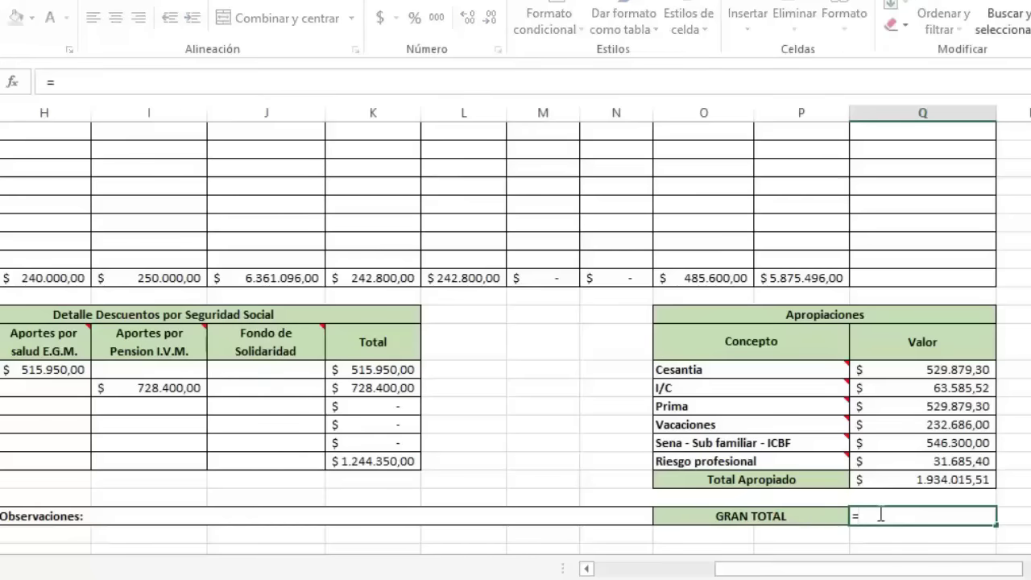
scroll(516, 363, up, 4)
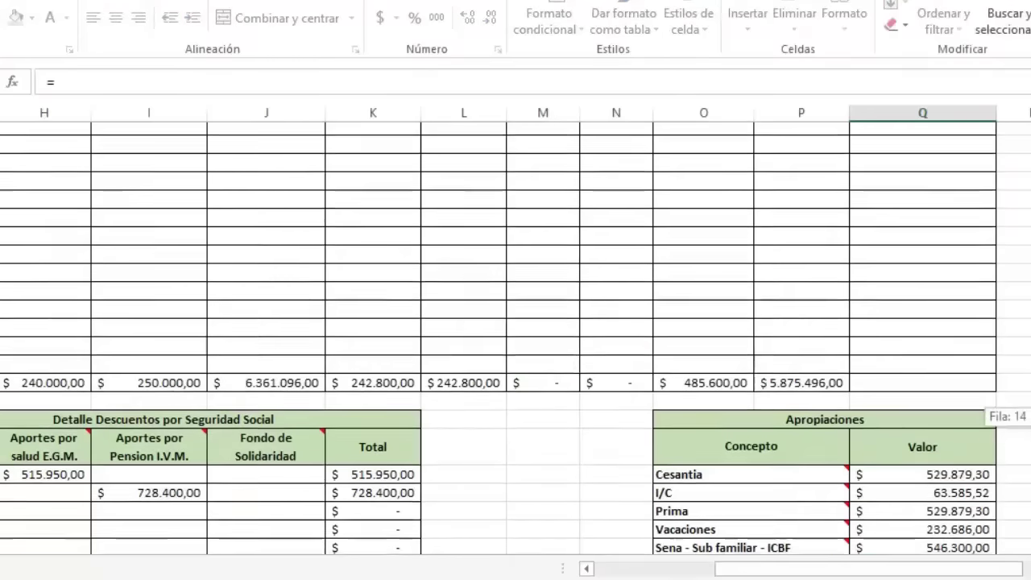
scroll(456, 410, up, 2)
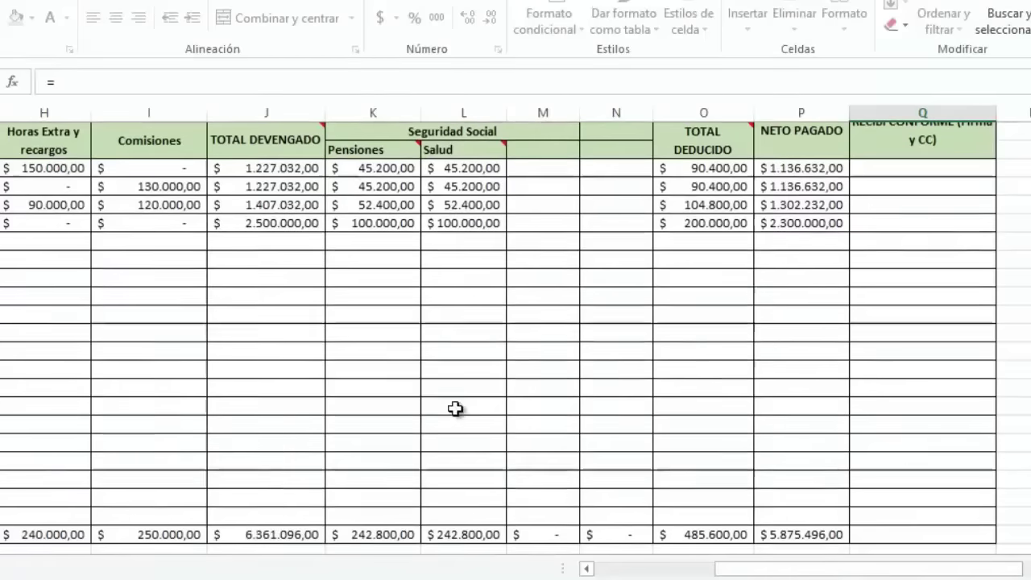
click(277, 534)
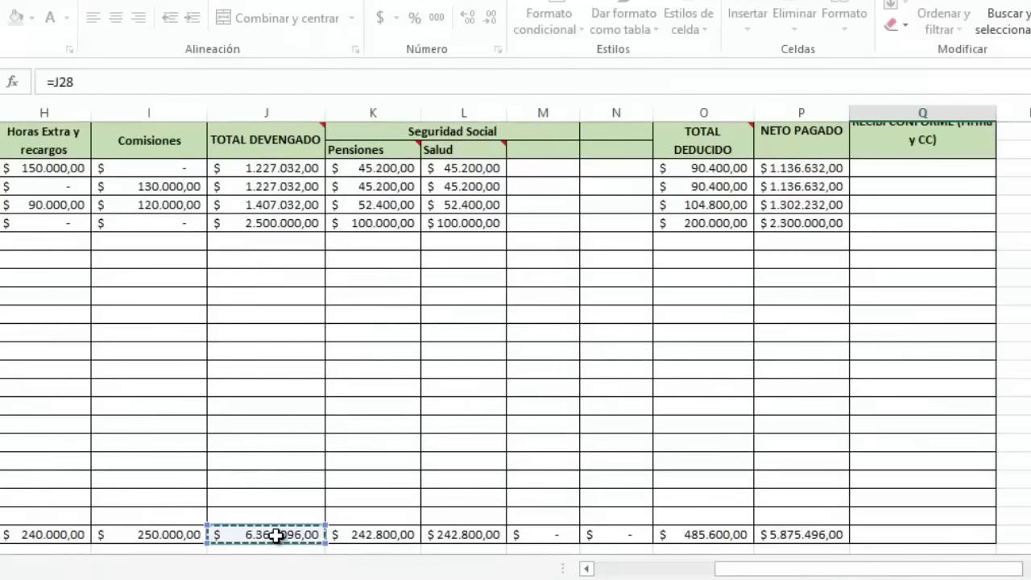
text(+)
drag(1028, 298, 1028, 309)
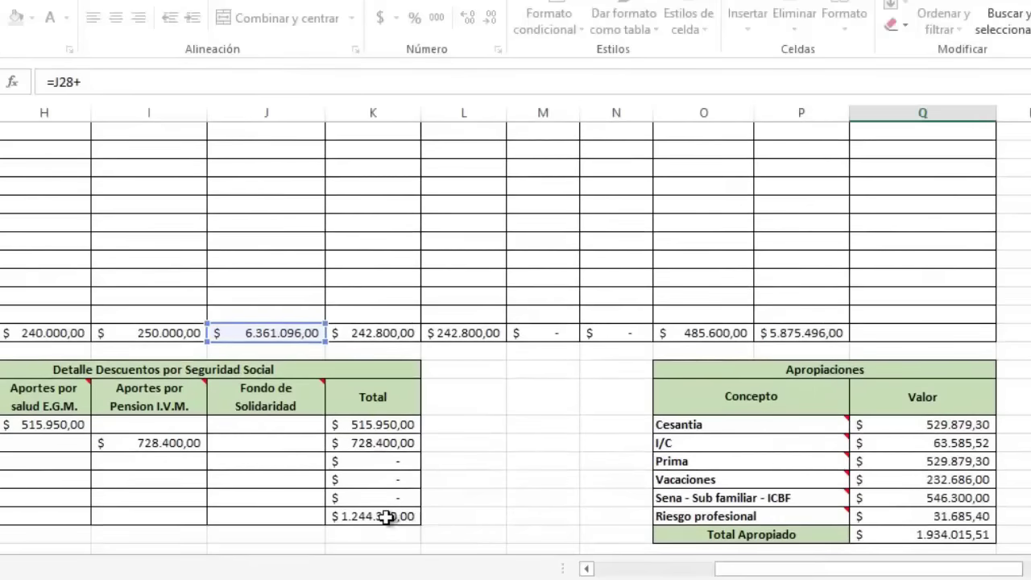
click(386, 518)
text(+)
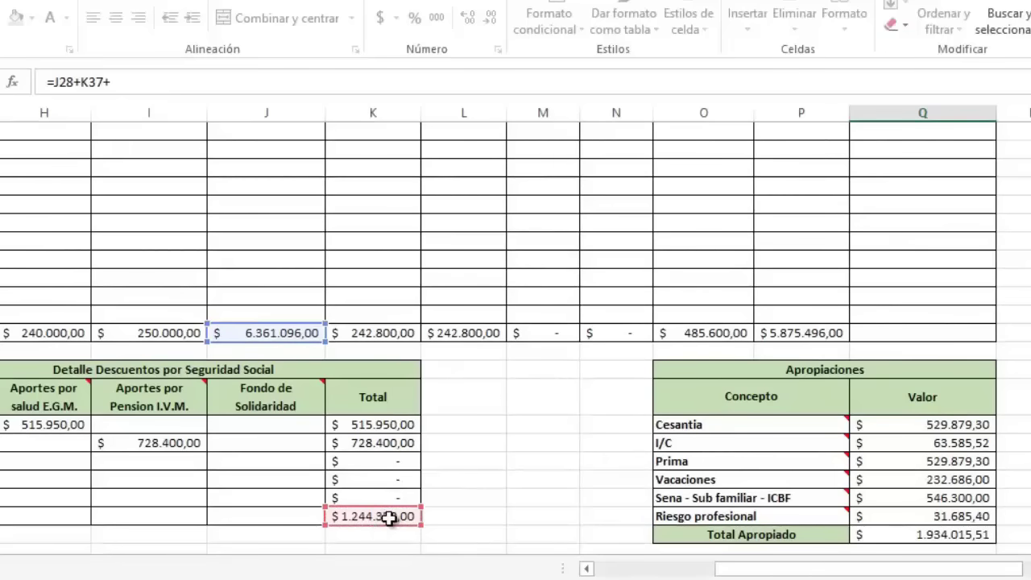
click(920, 535)
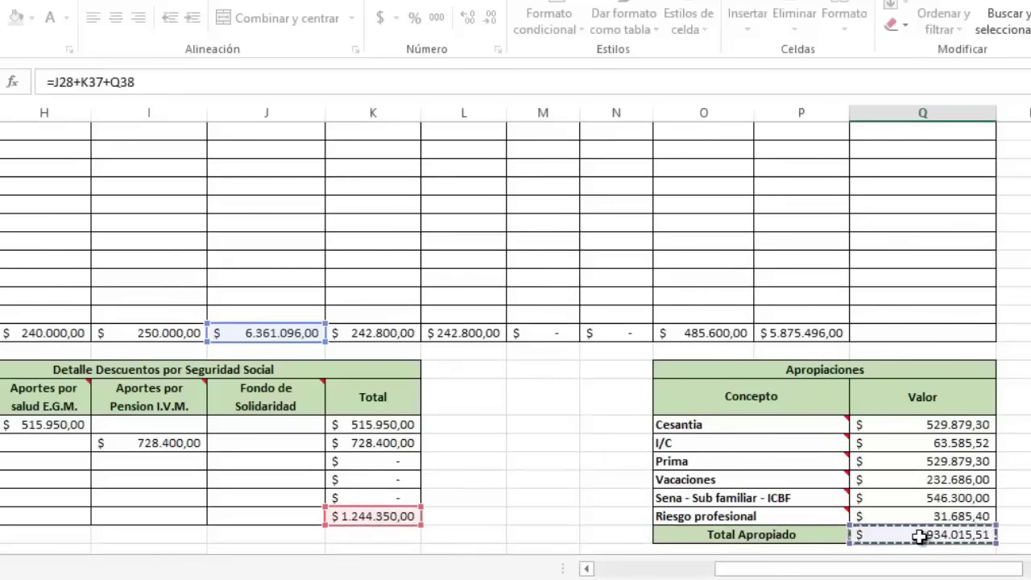
key(Return)
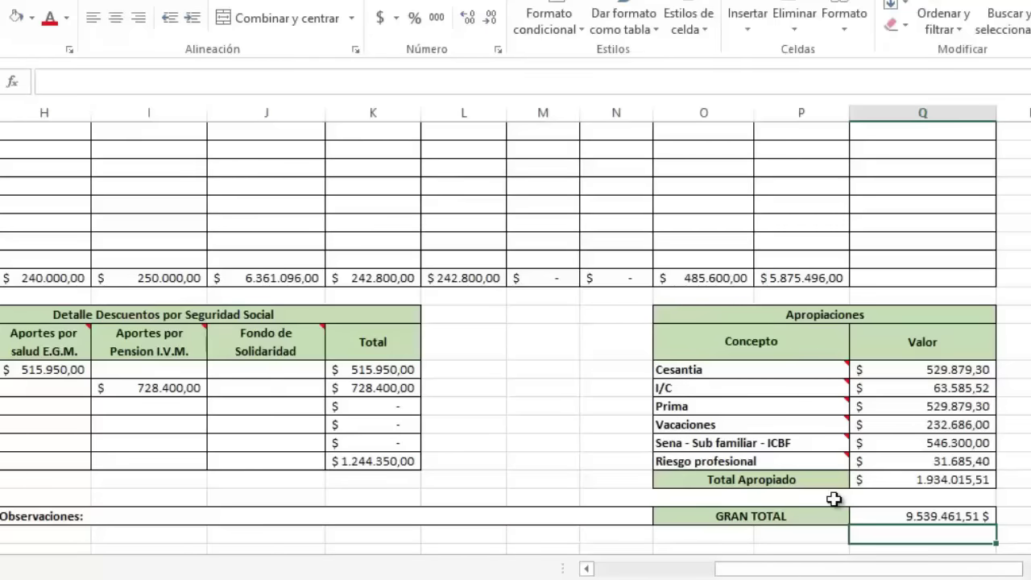
Step: Scroll the sheet down and left to reveal the empty Codificacion Contable table
drag(1009, 461, 1009, 440)
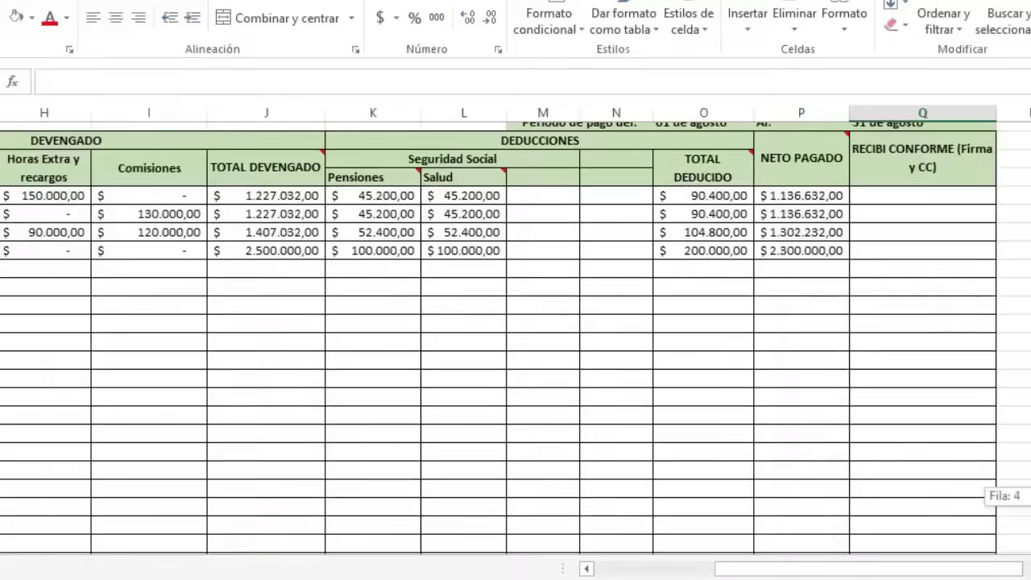
drag(1017, 487, 1017, 504)
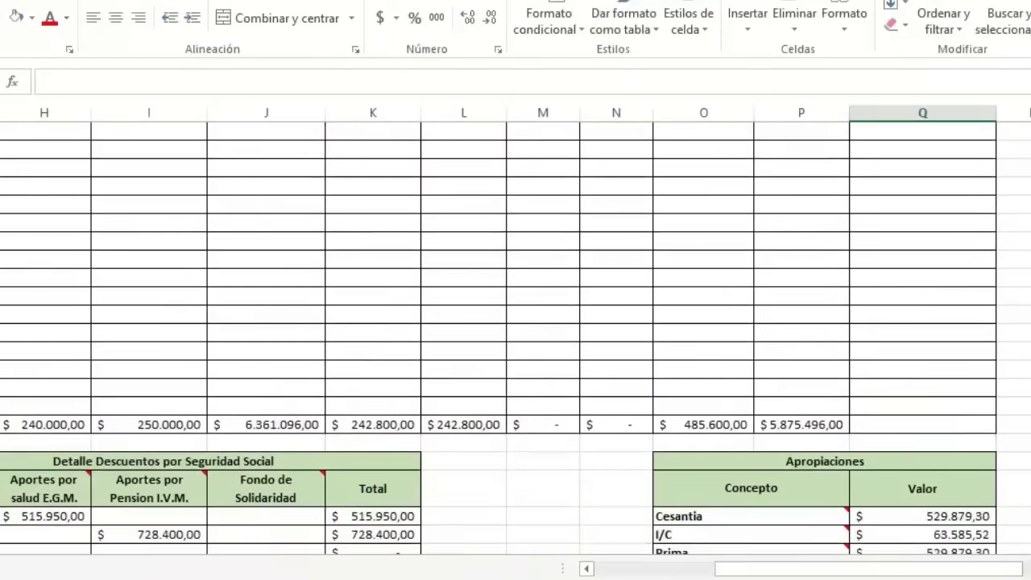
scroll(516, 323, down, 2)
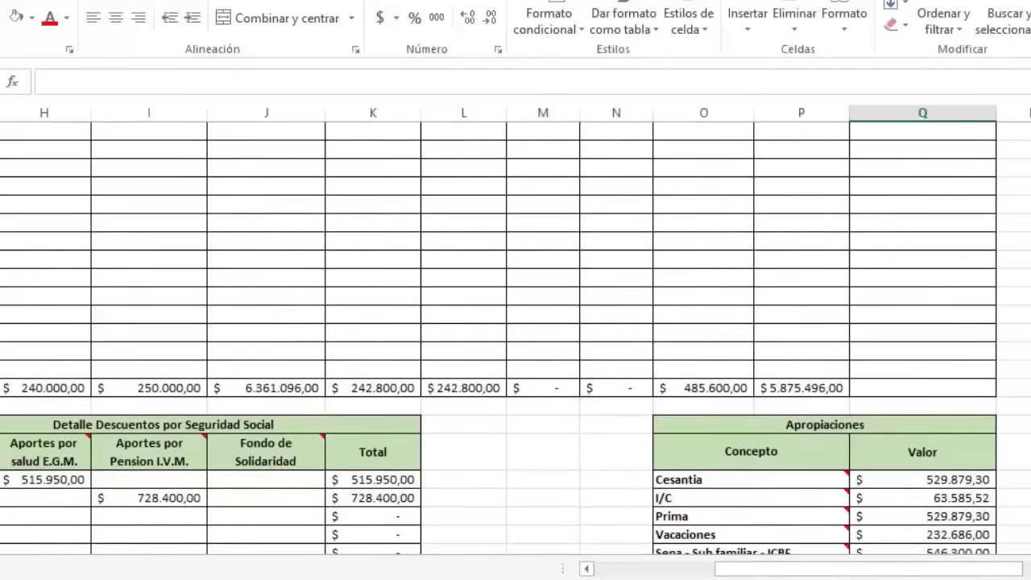
drag(1024, 415, 1025, 427)
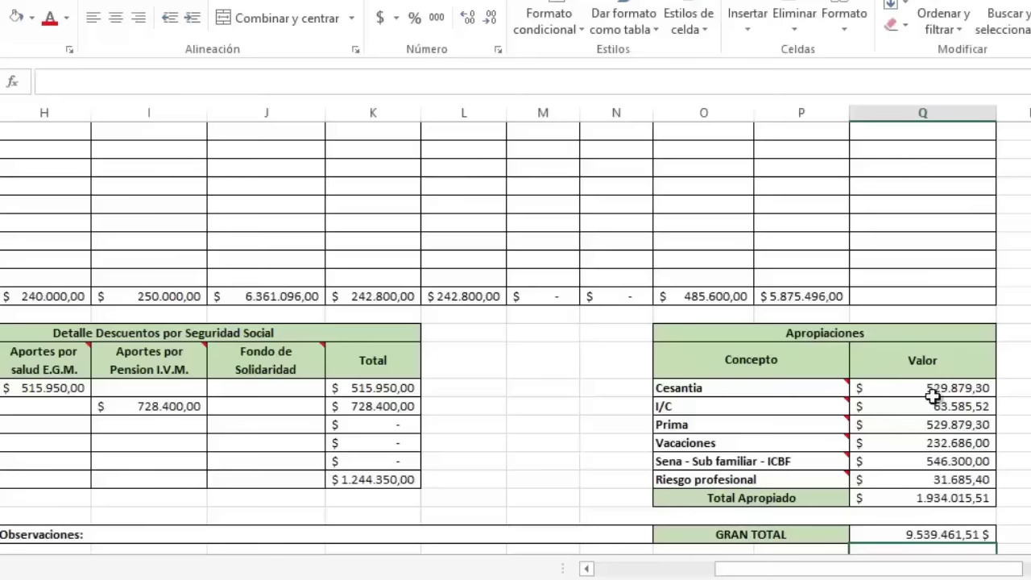
drag(877, 564, 854, 566)
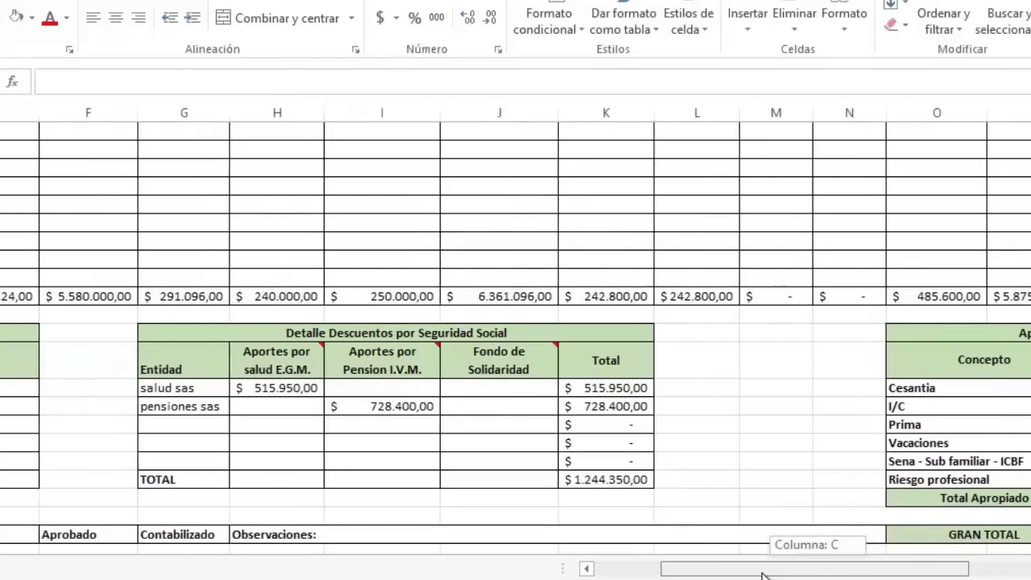
drag(793, 577, 691, 575)
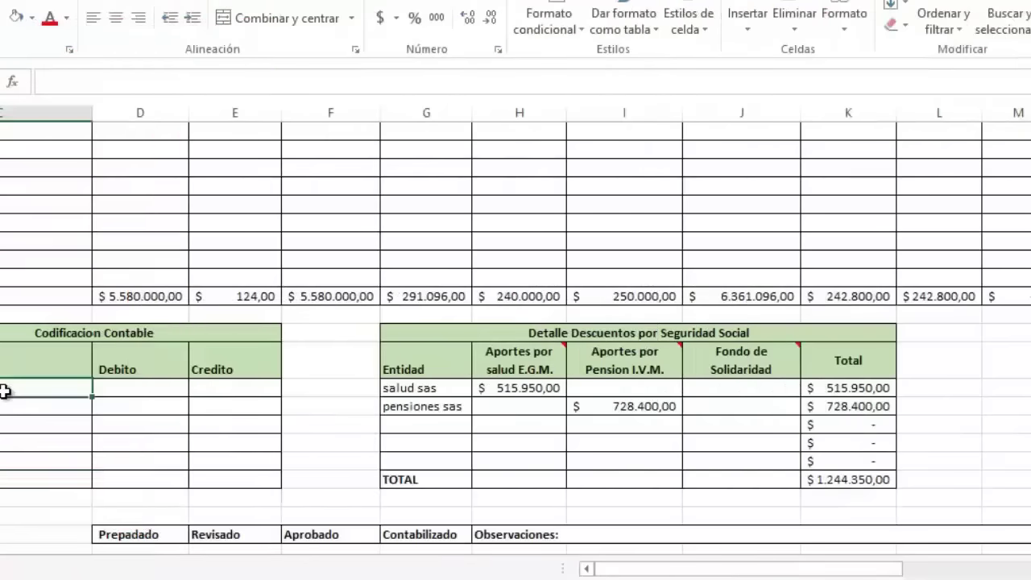
Step: Enter account codes 2370, 2380, 2505, 2610 and 5105 down the Codigo column
text(2)
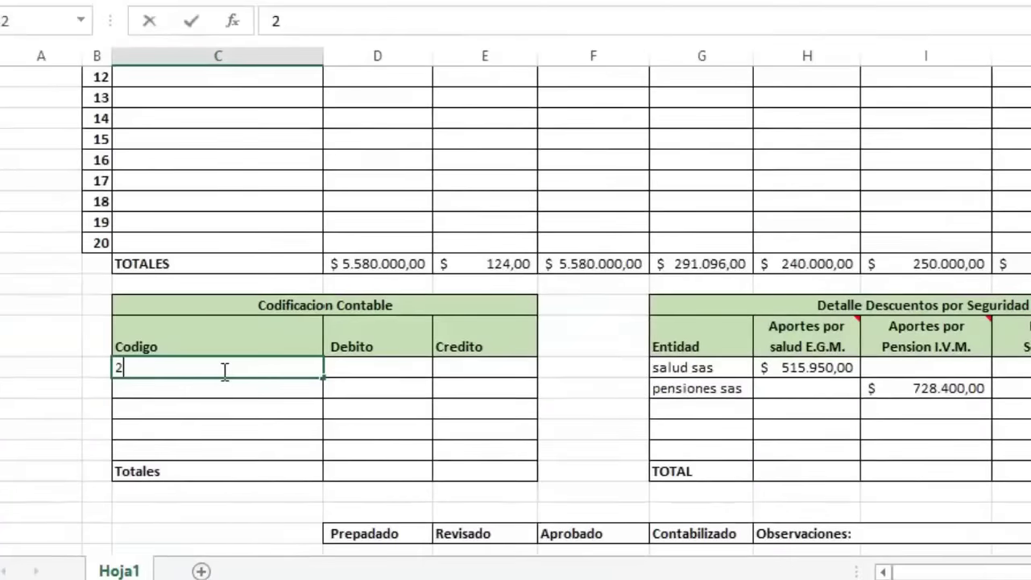
text(370)
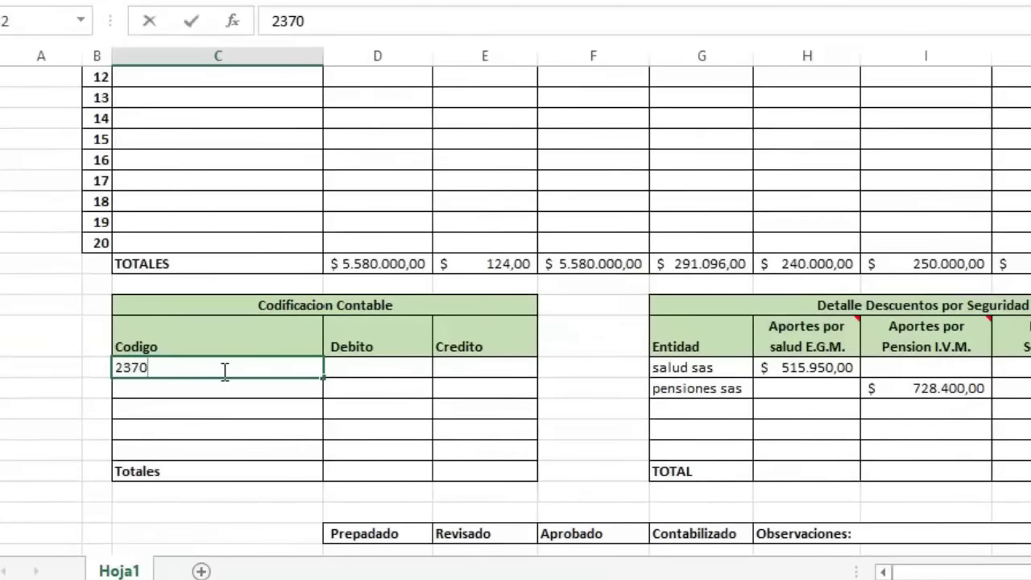
key(Return)
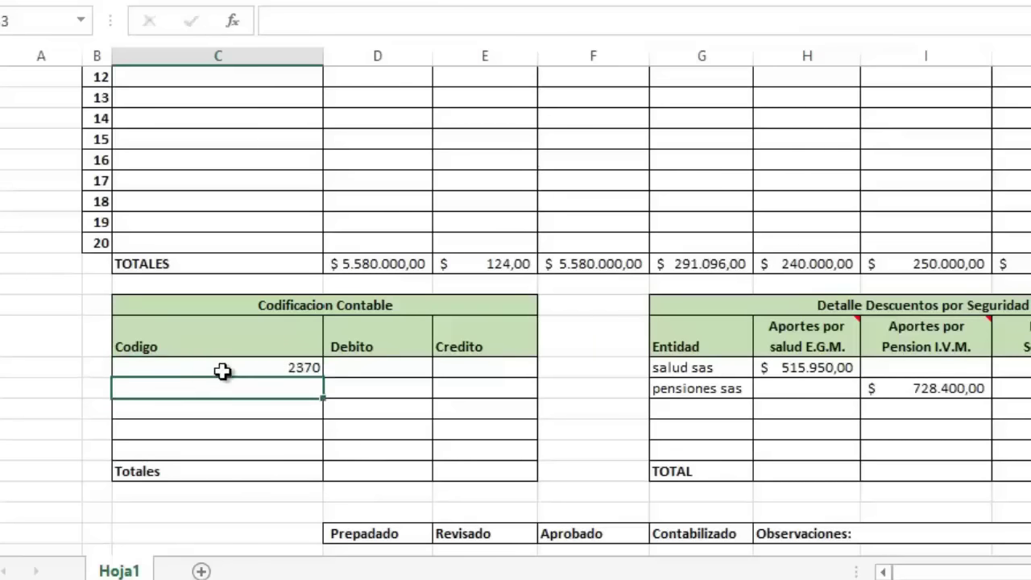
text(2380)
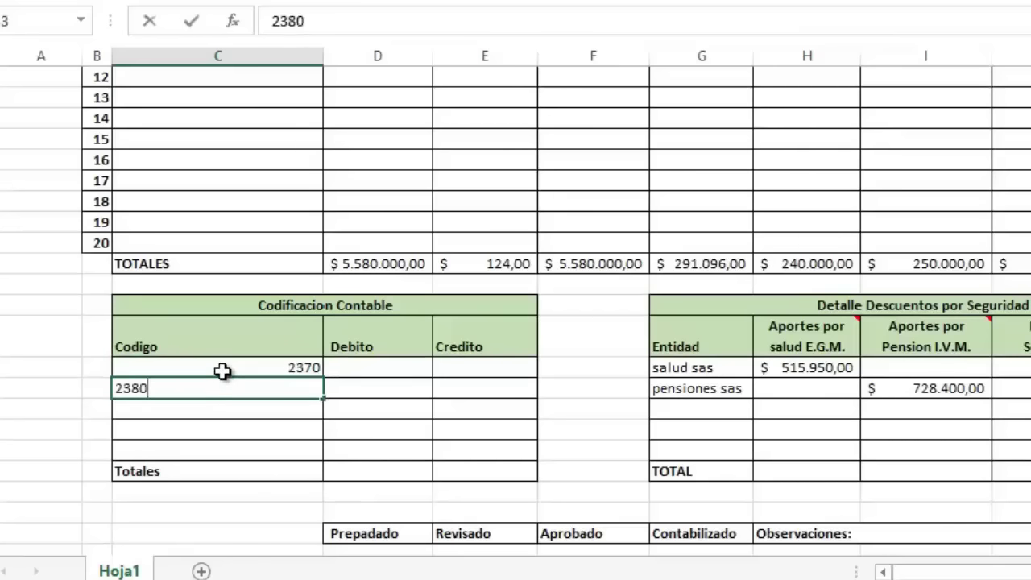
key(Return)
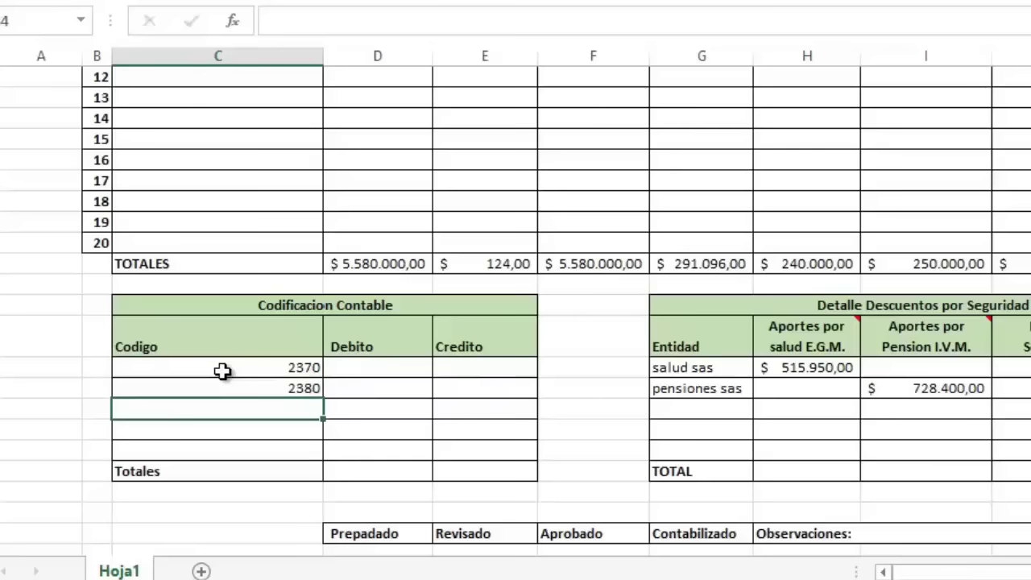
text(25)
text(05)
key(Return)
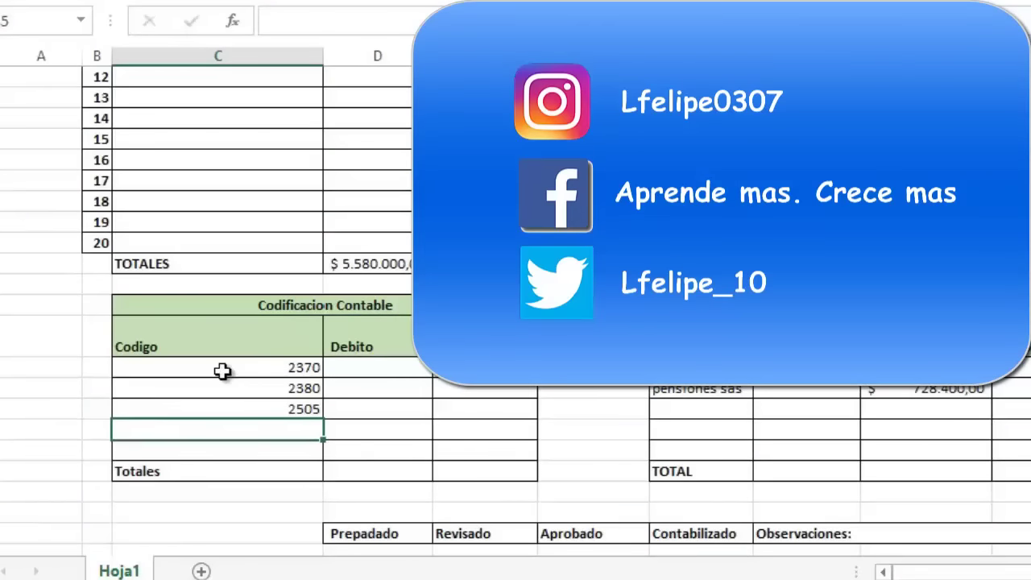
text(2610)
key(Return)
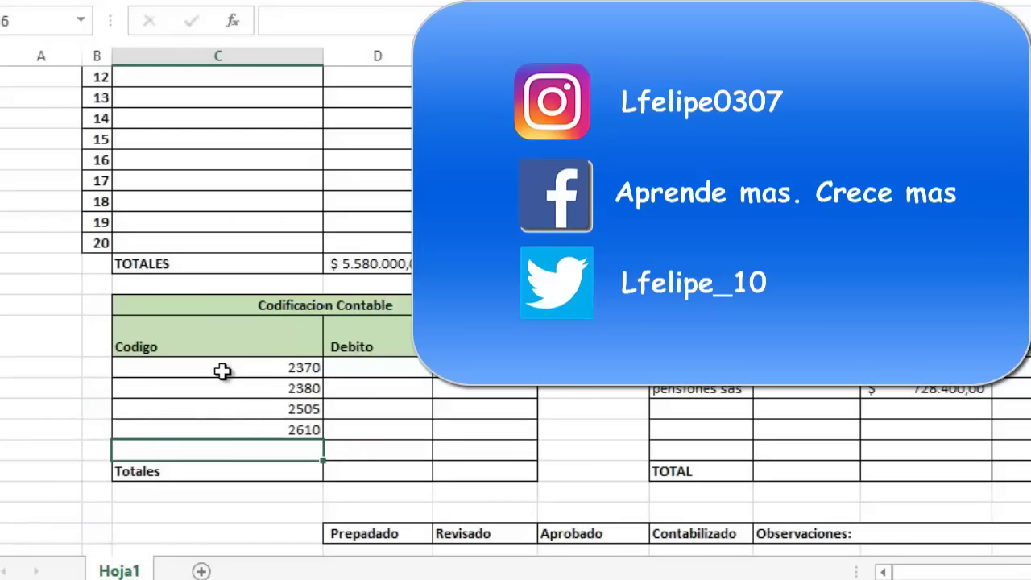
text(51)
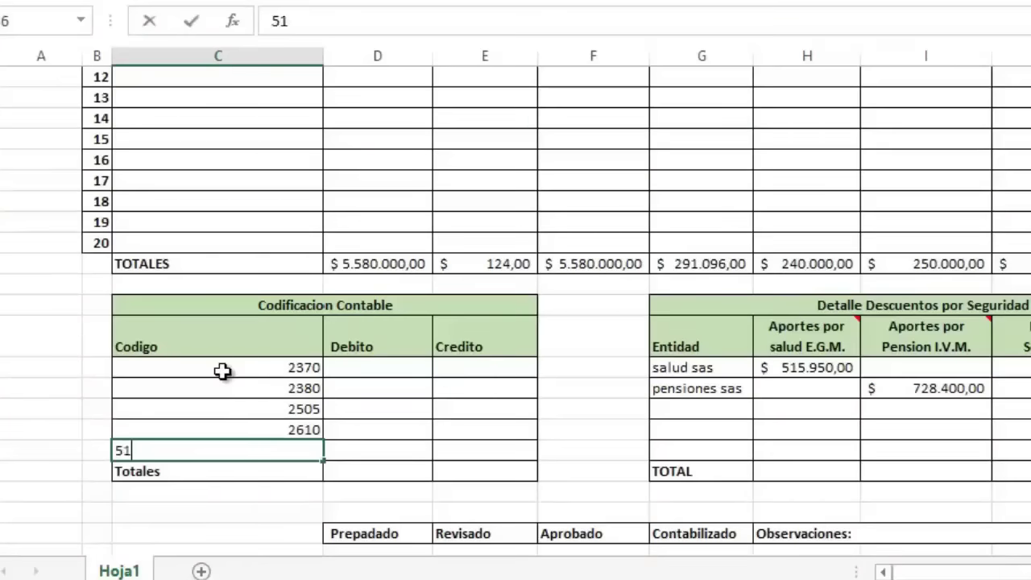
text(05)
key(Return)
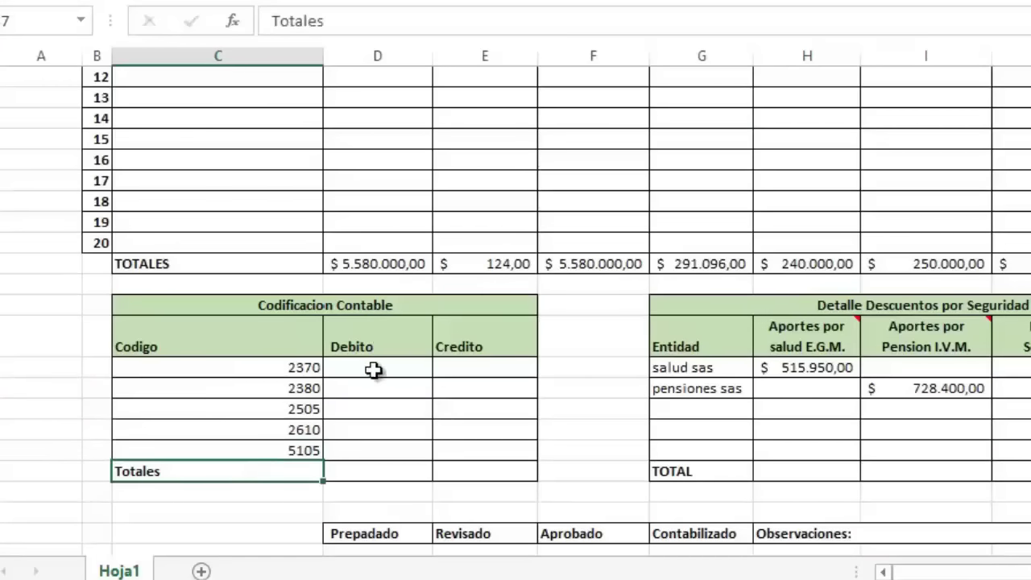
click(376, 369)
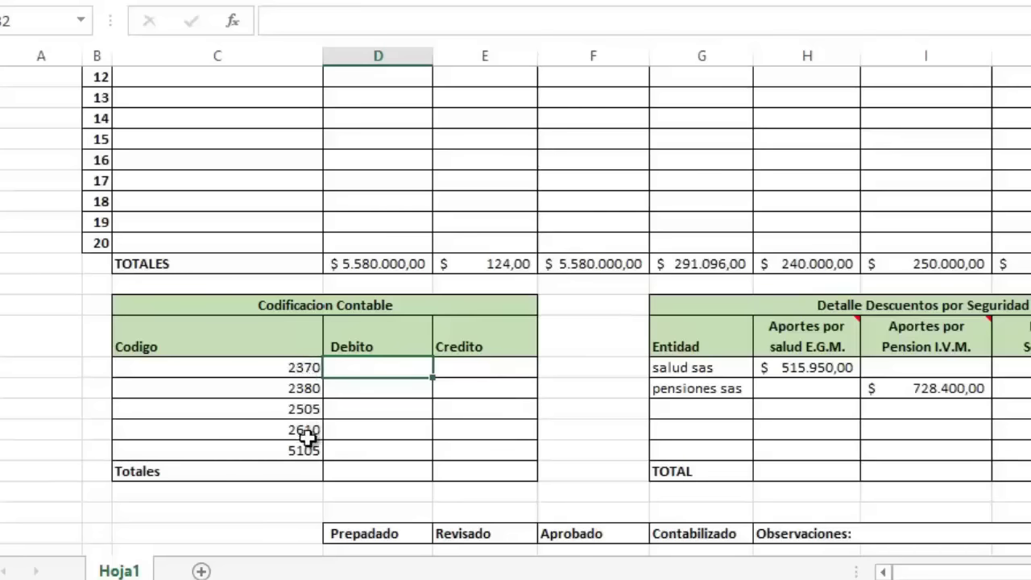
click(499, 369)
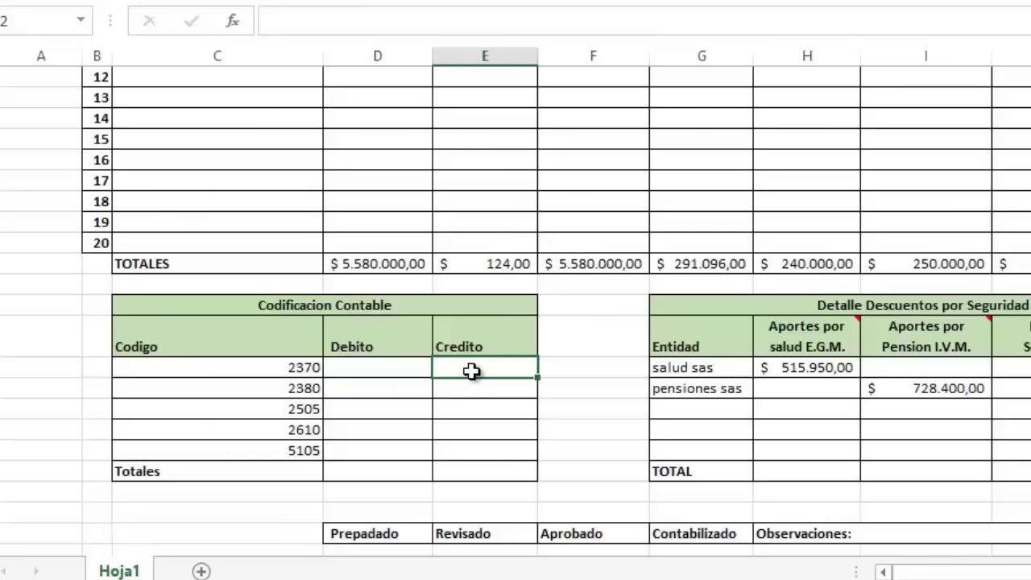
Step: Enter =L28+K32+Q37+Q36 as account 2370's Credito, summing health totals, Riesgo profesional and Sena
double_click(471, 370)
text(=)
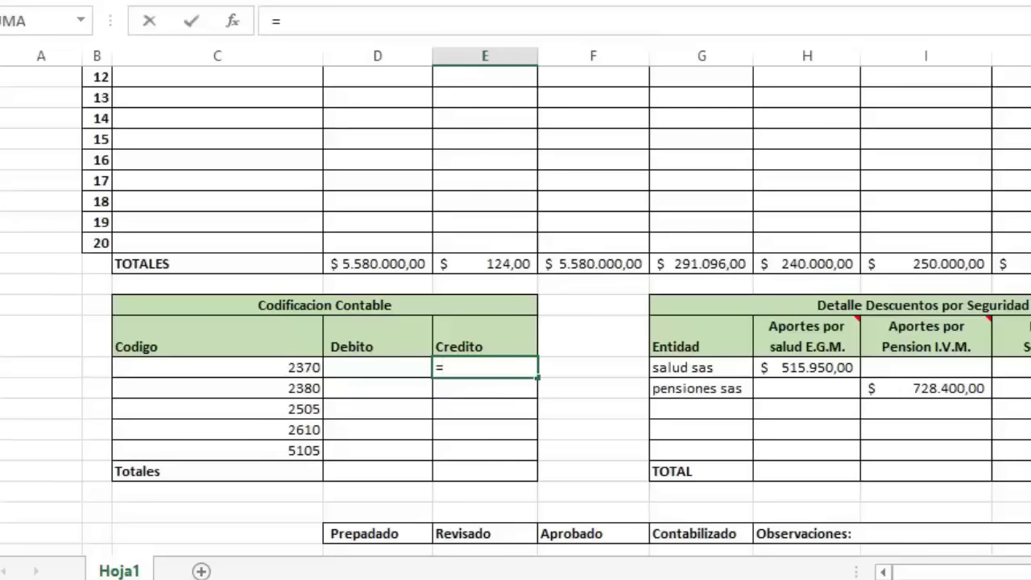
scroll(516, 322, up, 3)
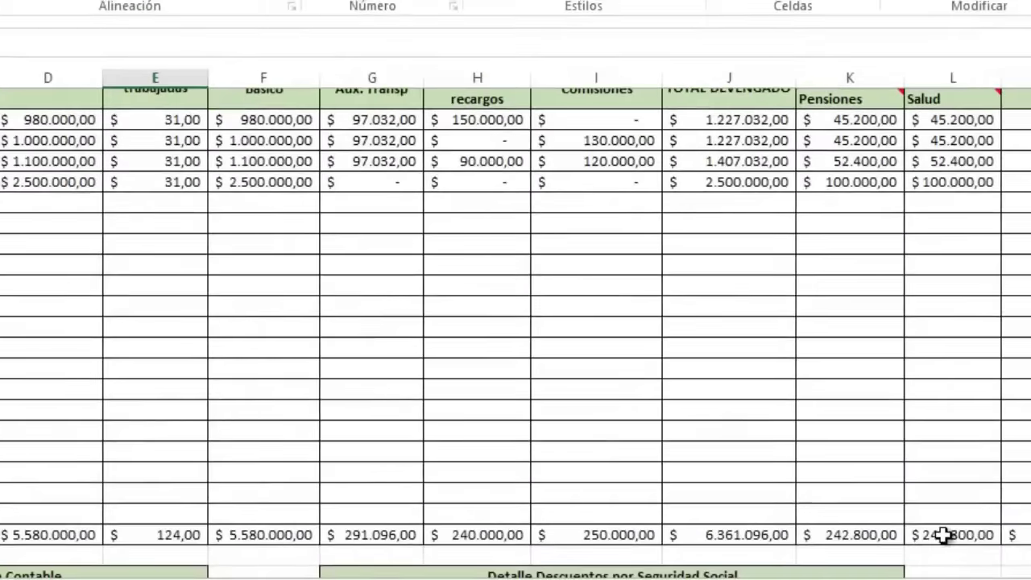
click(943, 536)
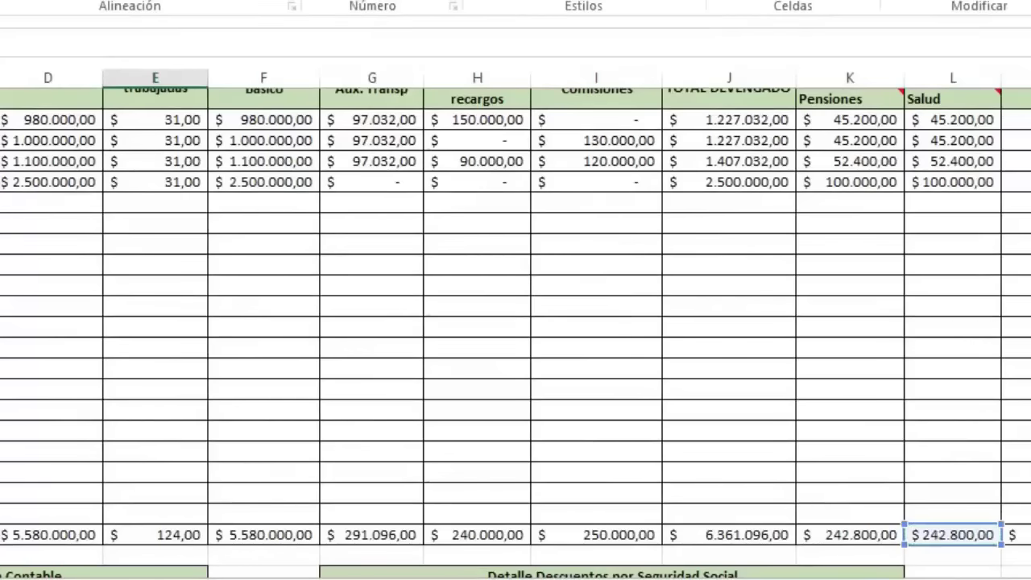
scroll(516, 323, down, 3)
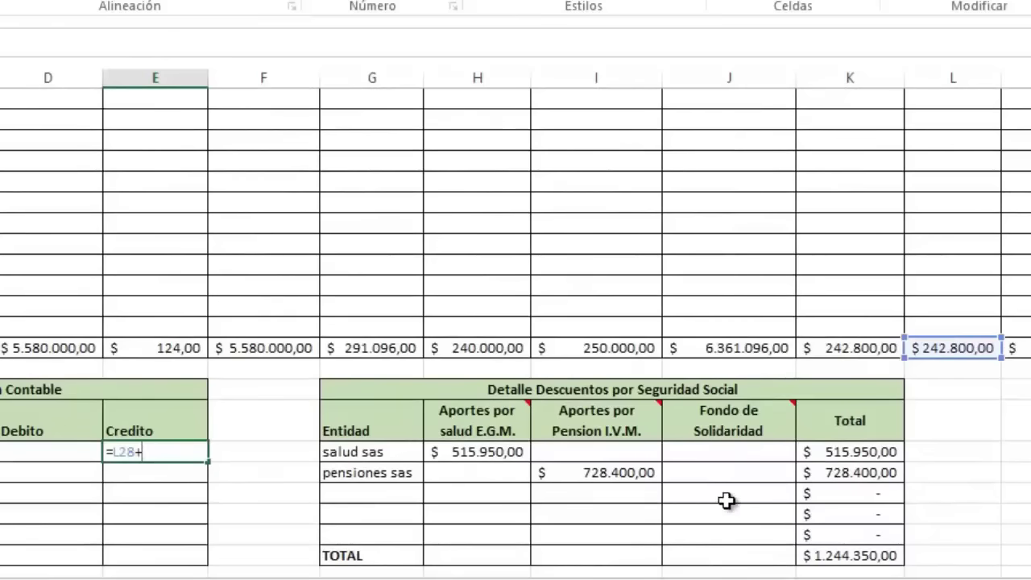
click(830, 452)
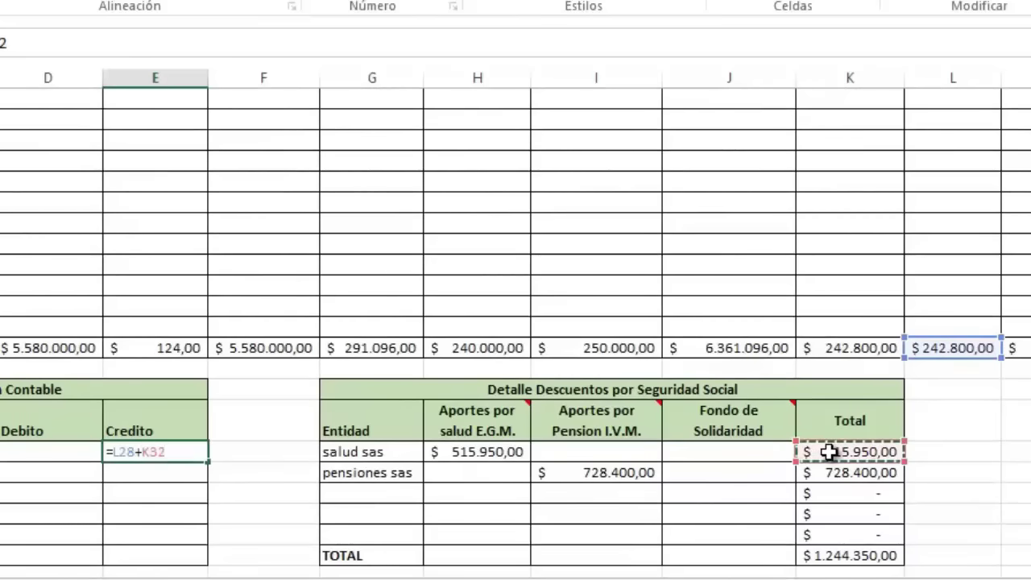
text(+)
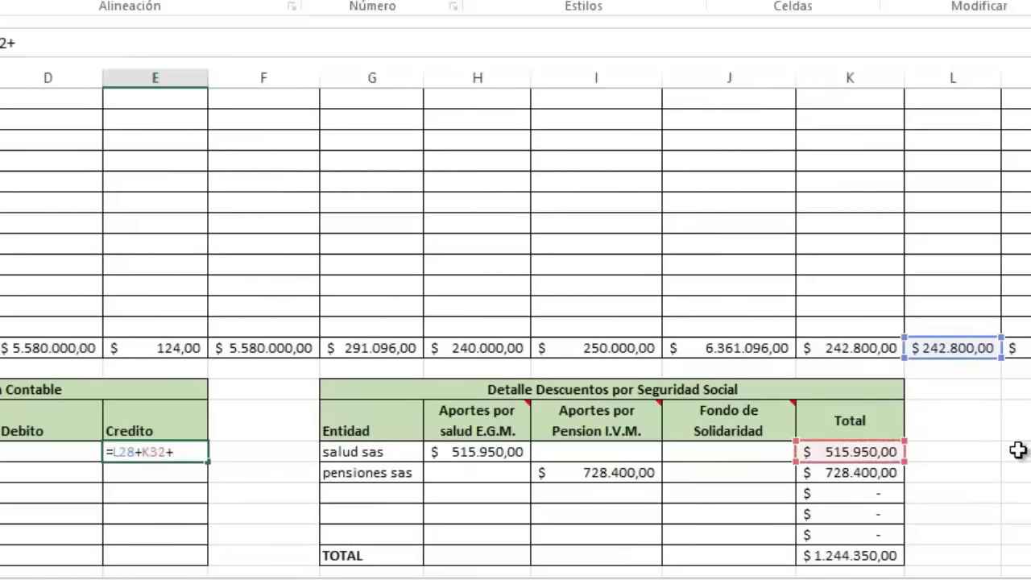
scroll(949, 574, right, 3)
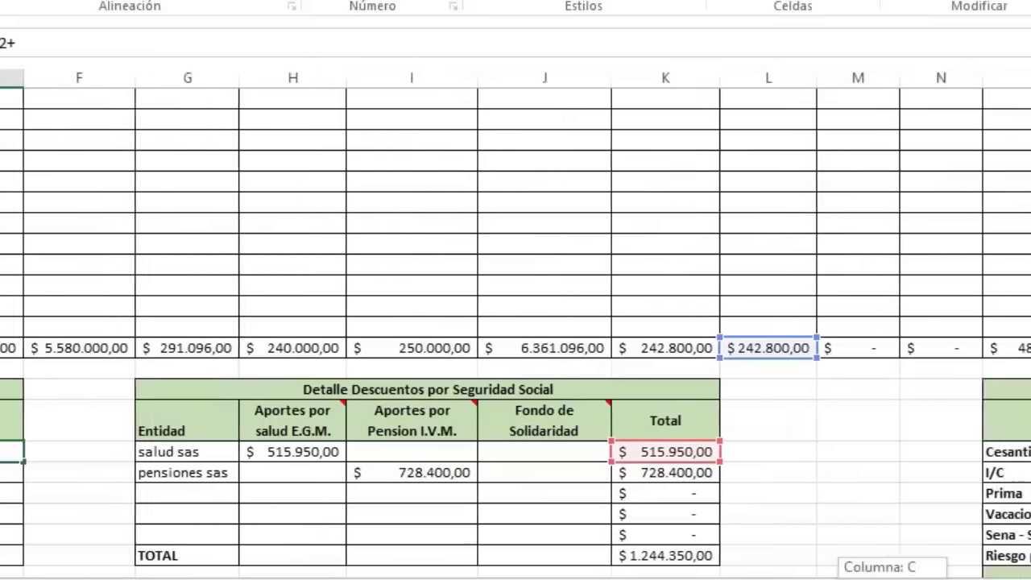
scroll(950, 574, right, 2)
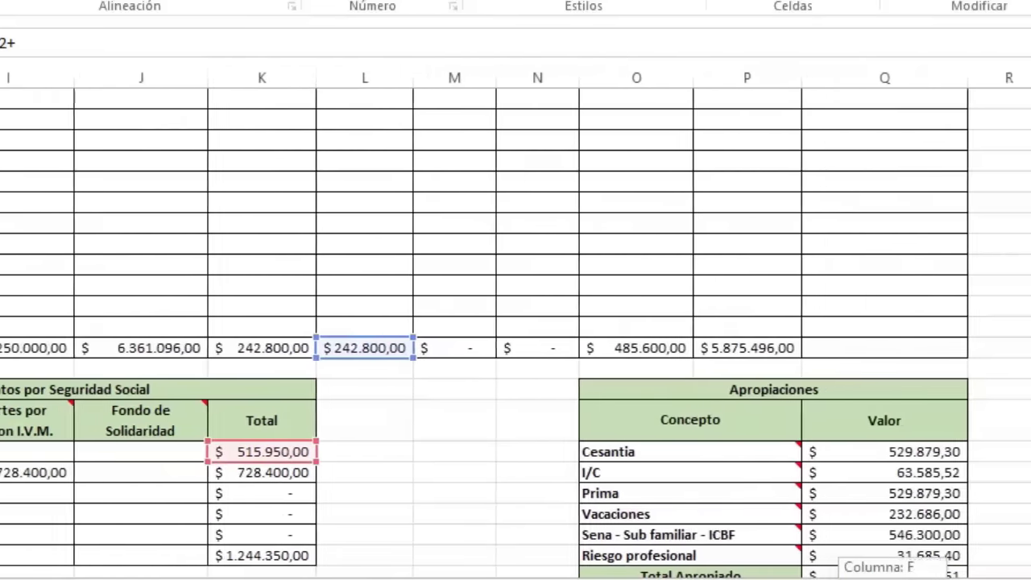
click(981, 556)
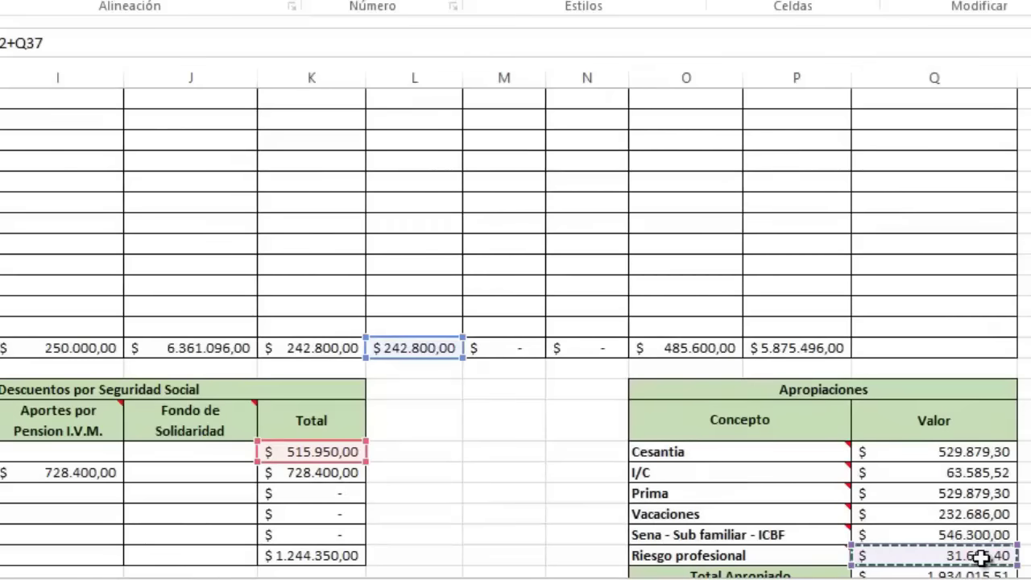
text(+)
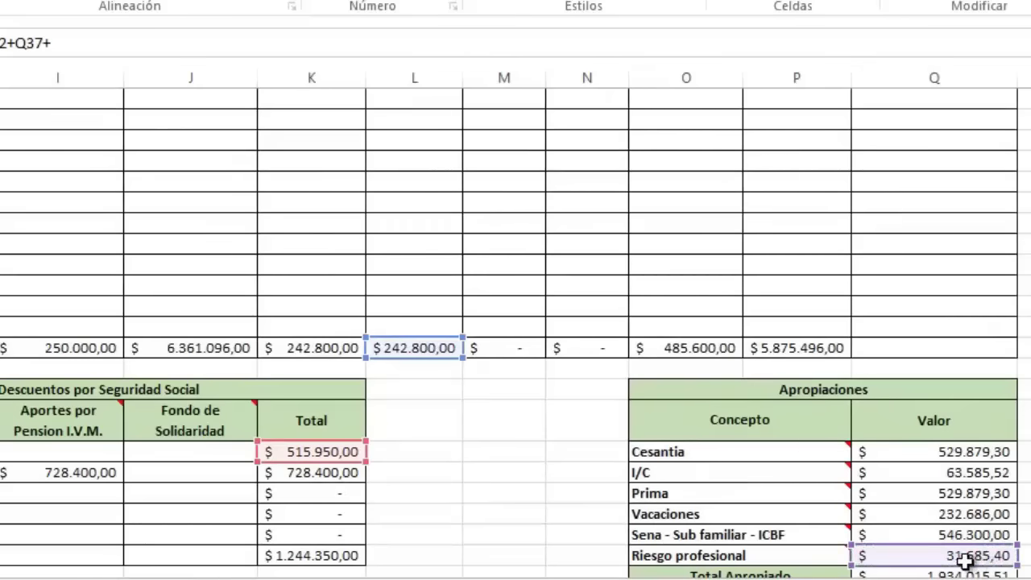
click(923, 535)
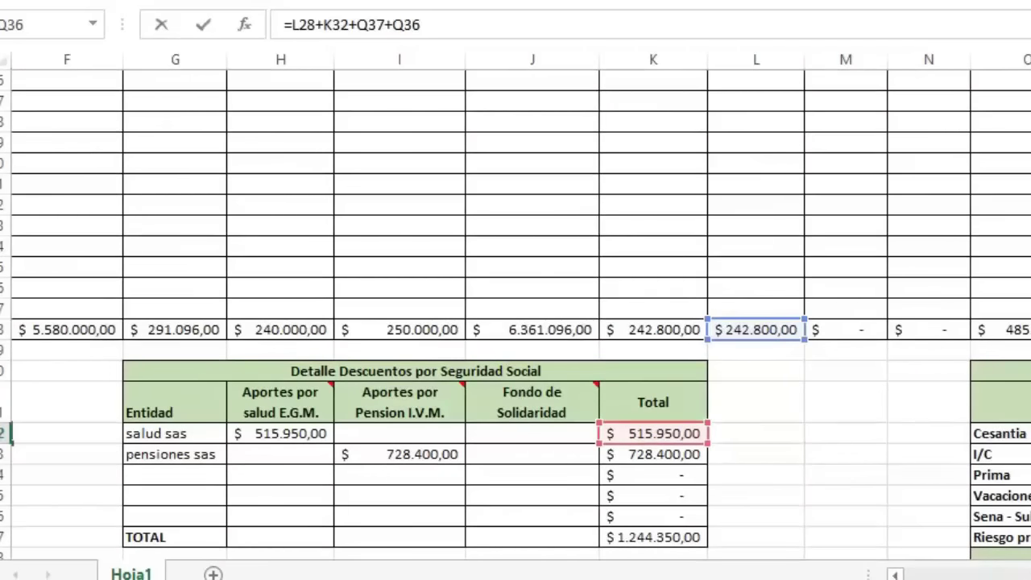
key(Return)
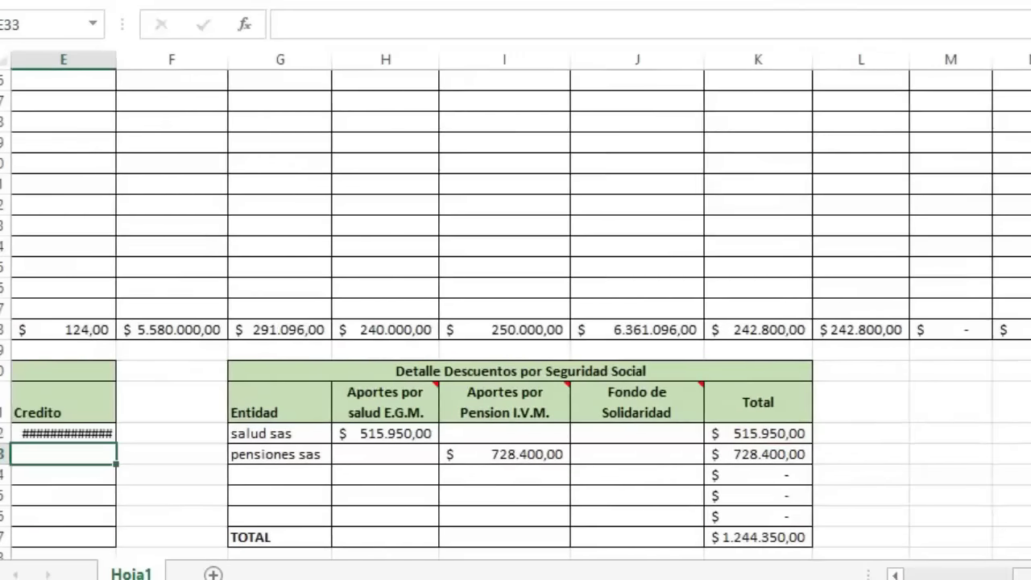
scroll(647, 216, left, 5)
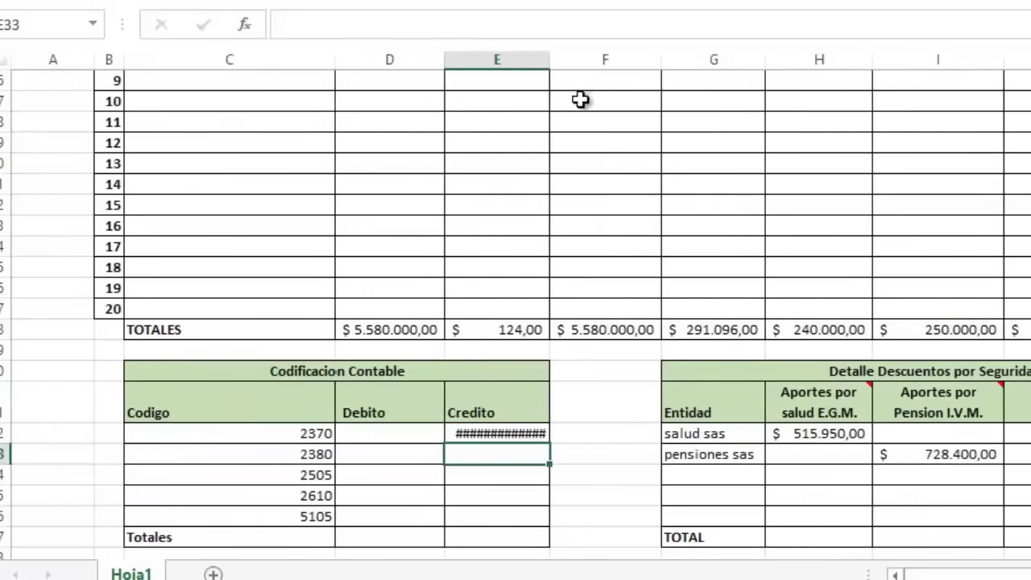
Step: Autofit the Credito column and give account 2380 a =K28+K33 credit of 971.200,00 $
double_click(550, 59)
scroll(531, 433, down, 1)
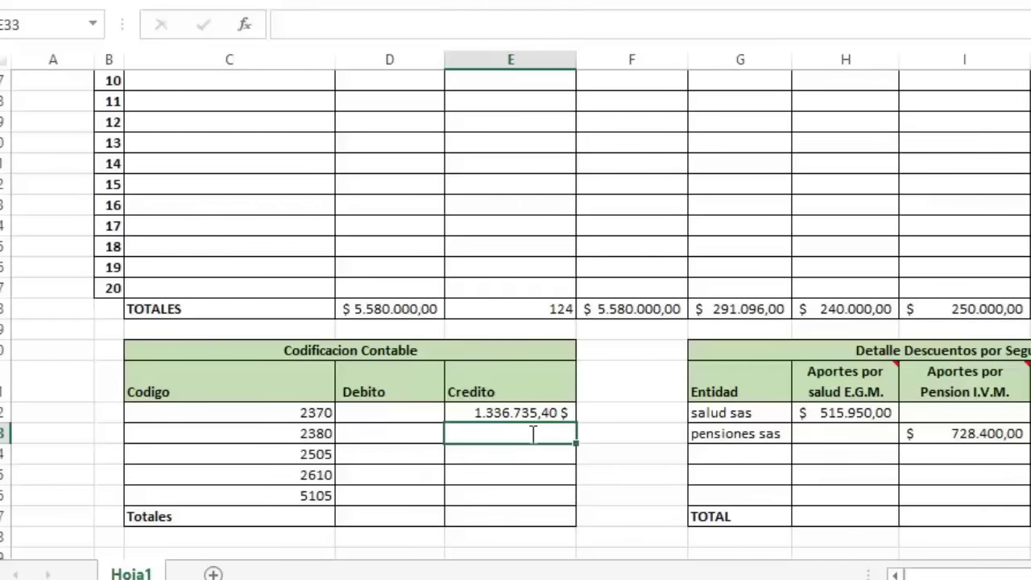
text(=)
scroll(516, 322, up, 4)
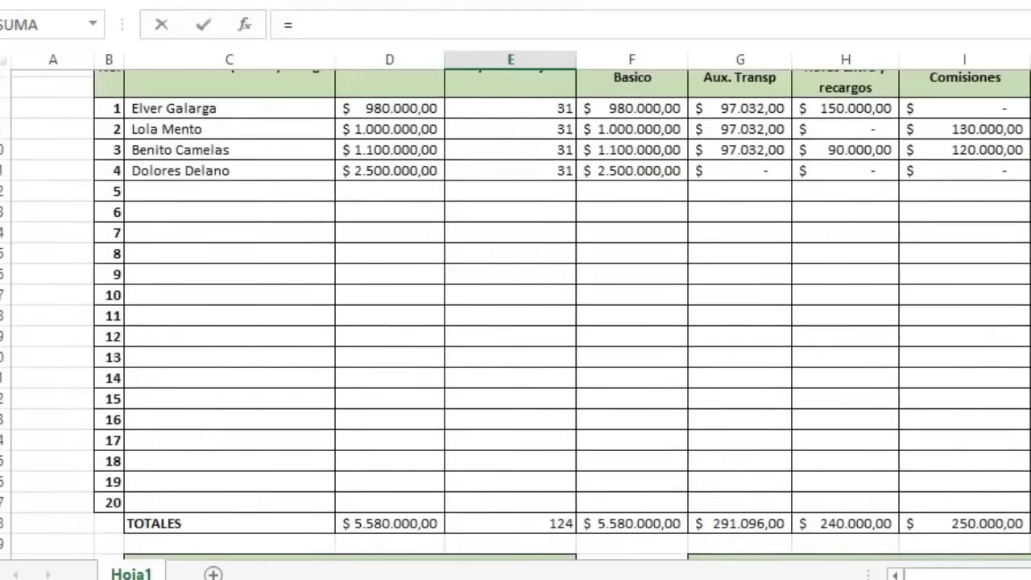
scroll(893, 569, right, 3)
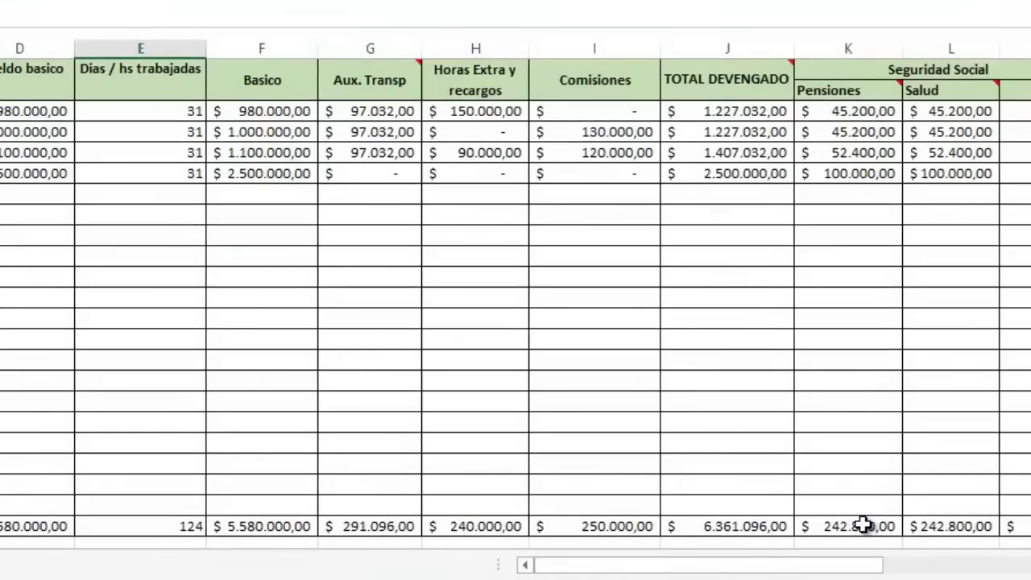
click(857, 526)
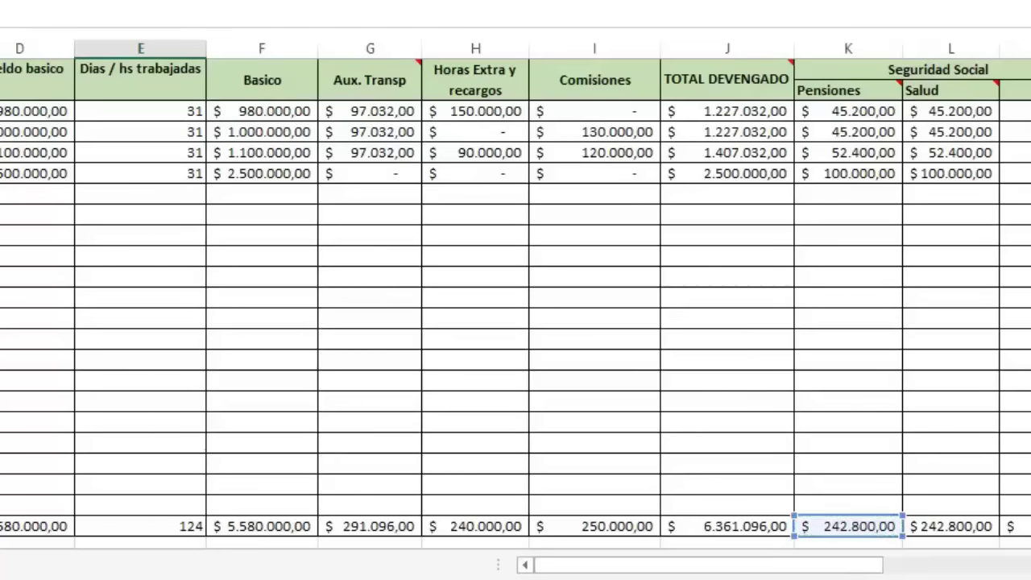
scroll(515, 323, down, 4)
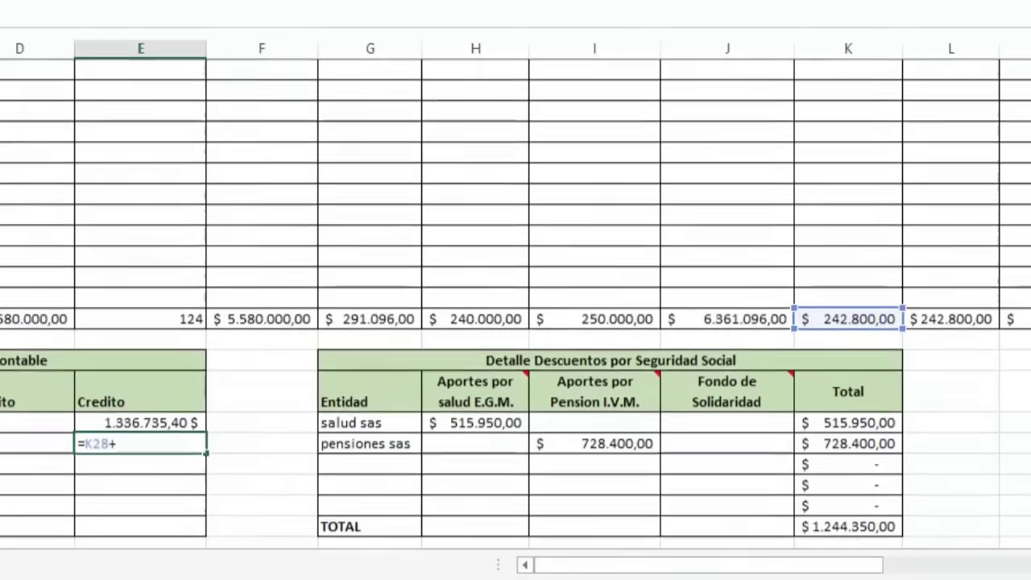
click(853, 450)
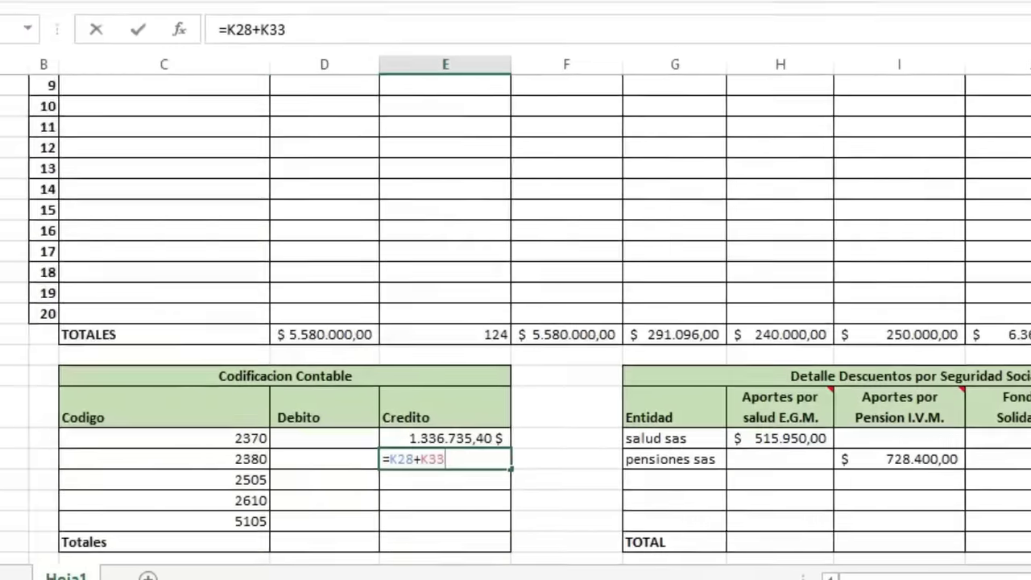
key(Return)
click(524, 443)
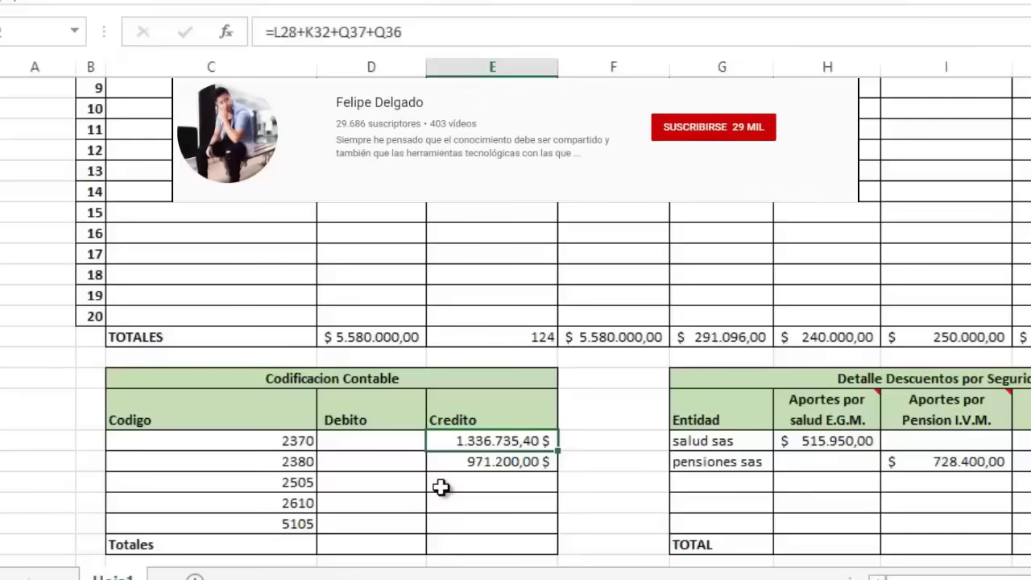
click(453, 482)
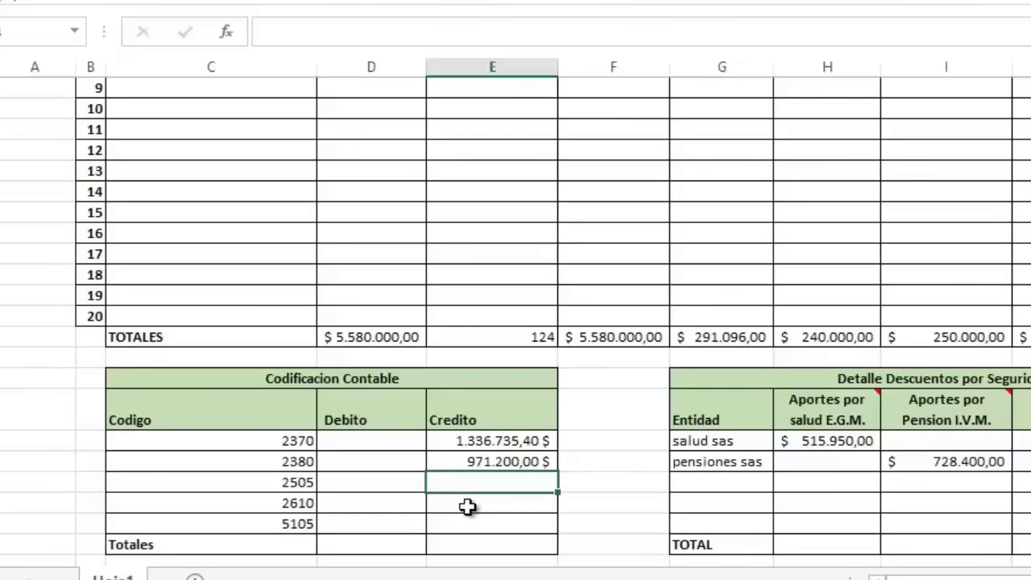
click(467, 506)
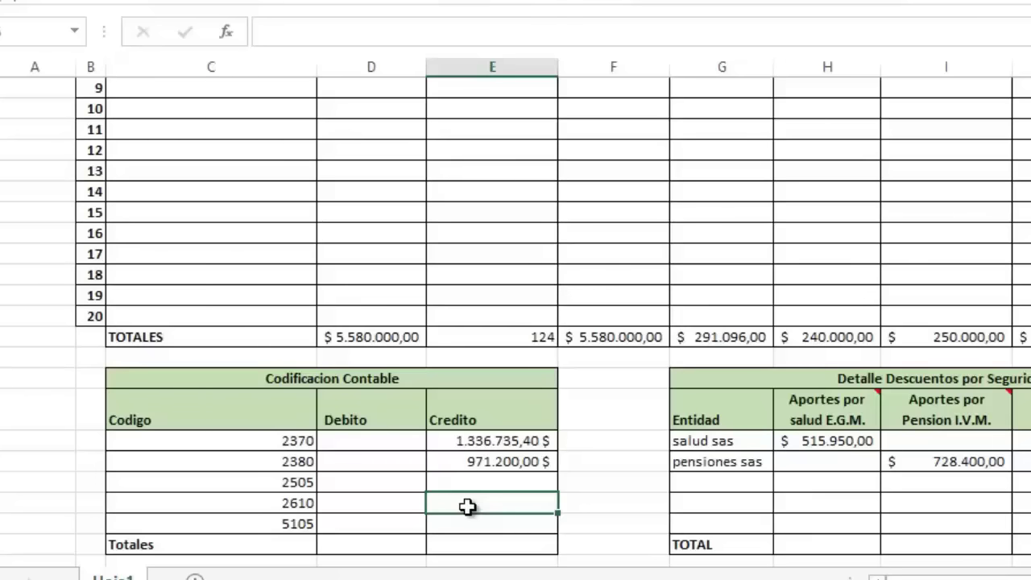
double_click(468, 506)
Step: Make account 2610's Credito Cesantia + I/C + Vacaciones + Prima, totalling 1.356.030,11 $
text(=)
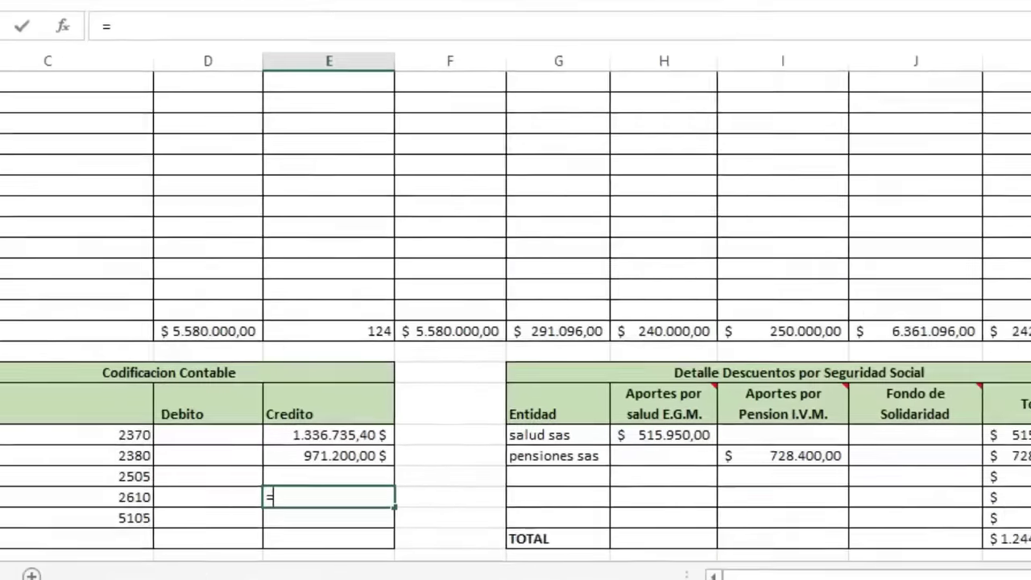
drag(806, 564, 917, 550)
click(961, 427)
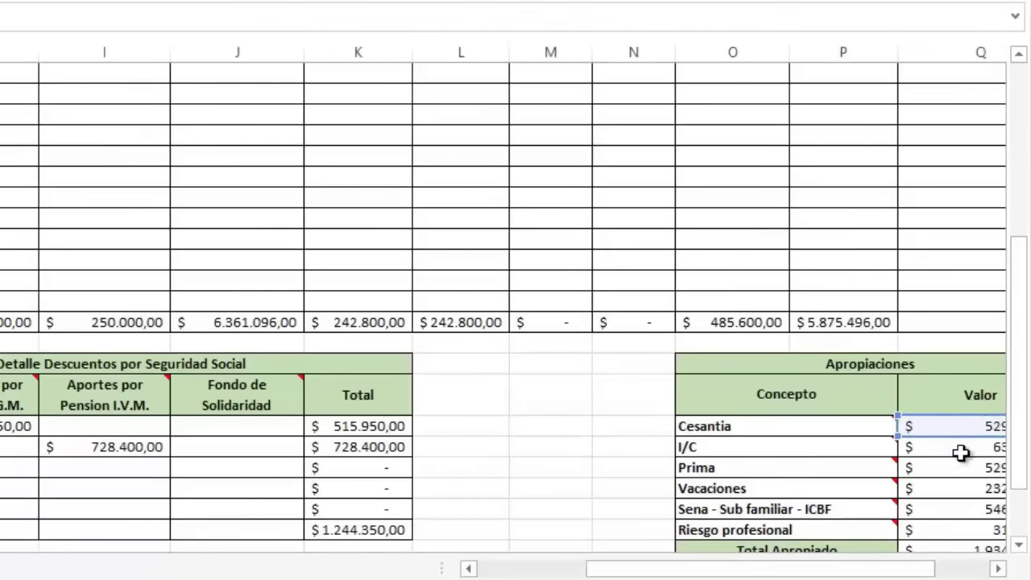
click(960, 448)
text(+)
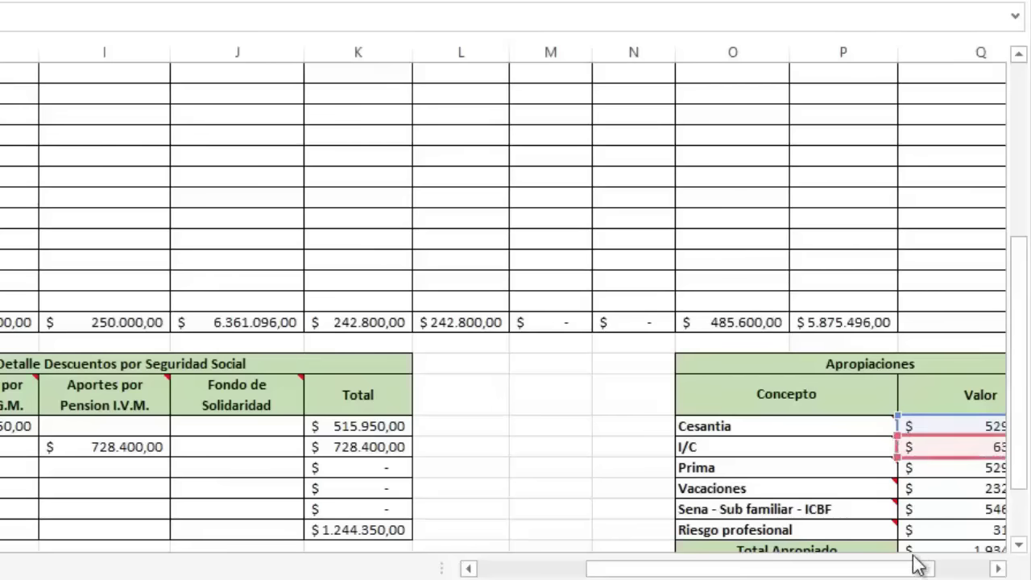
drag(921, 569, 944, 575)
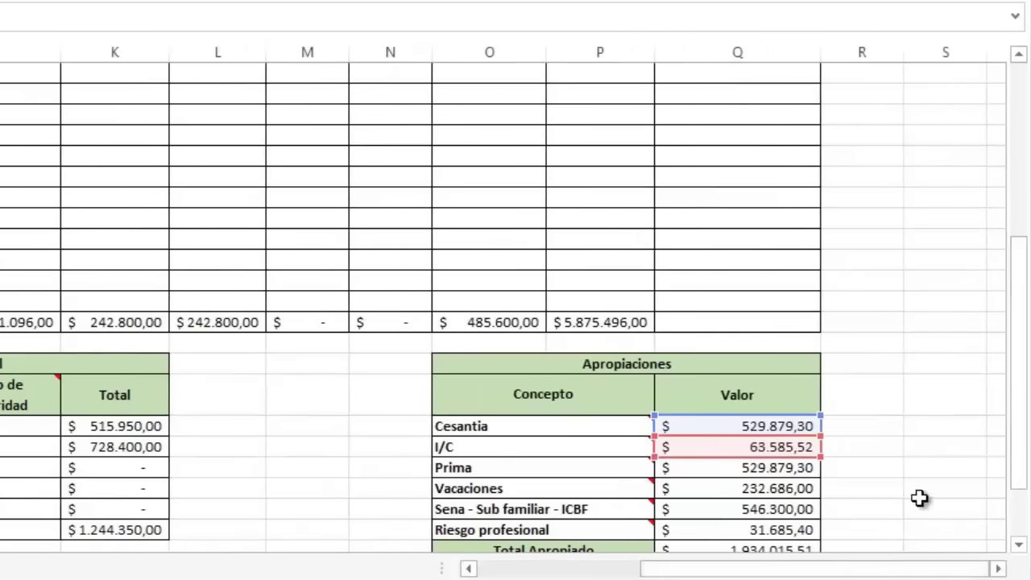
click(790, 488)
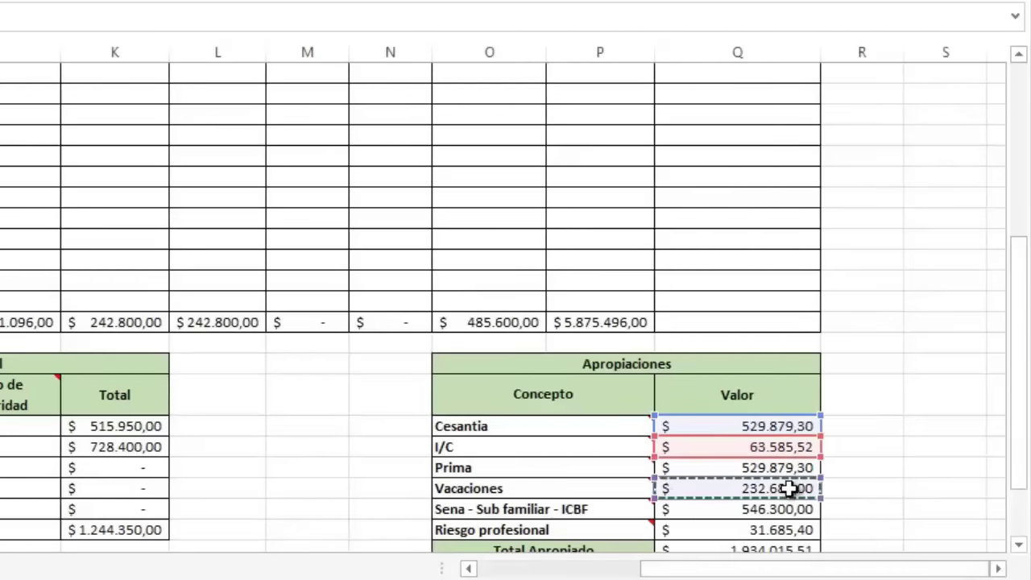
text(+)
click(780, 467)
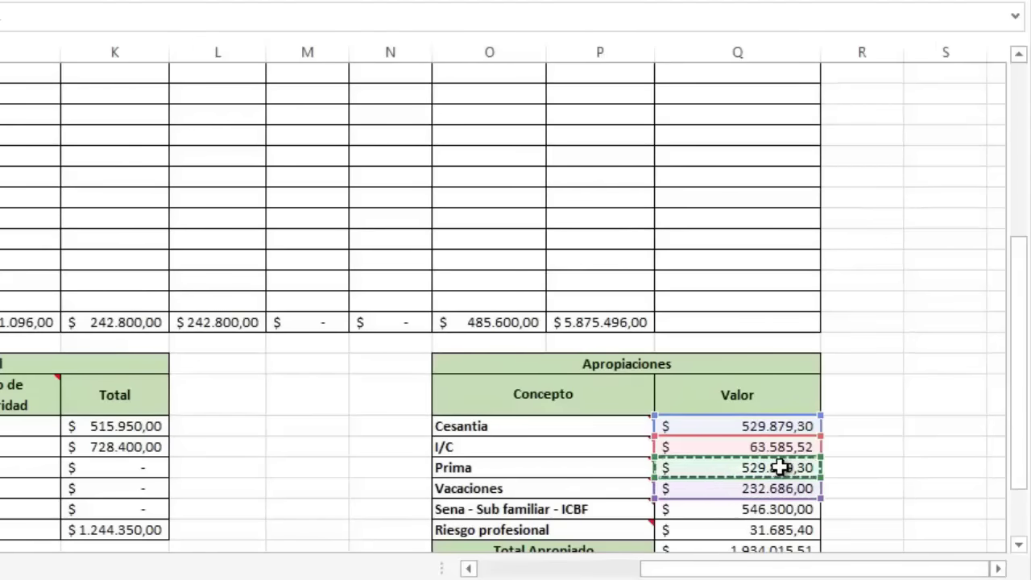
key(Return)
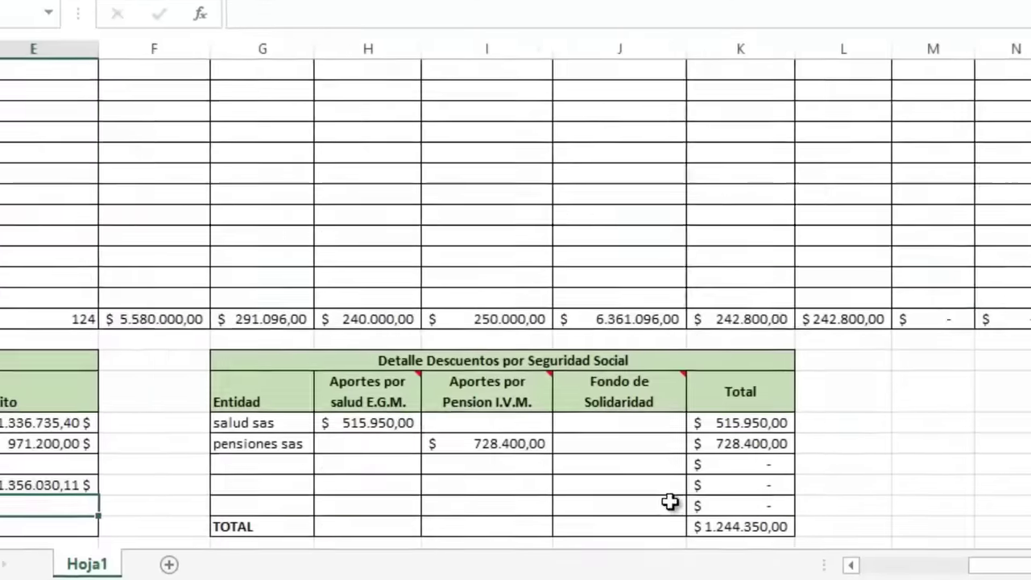
scroll(395, 516, left, 3)
Step: Link account 5105's Debito D36 to the GRAN TOTAL cell Q40, showing $ 9.539.461,51
click(390, 508)
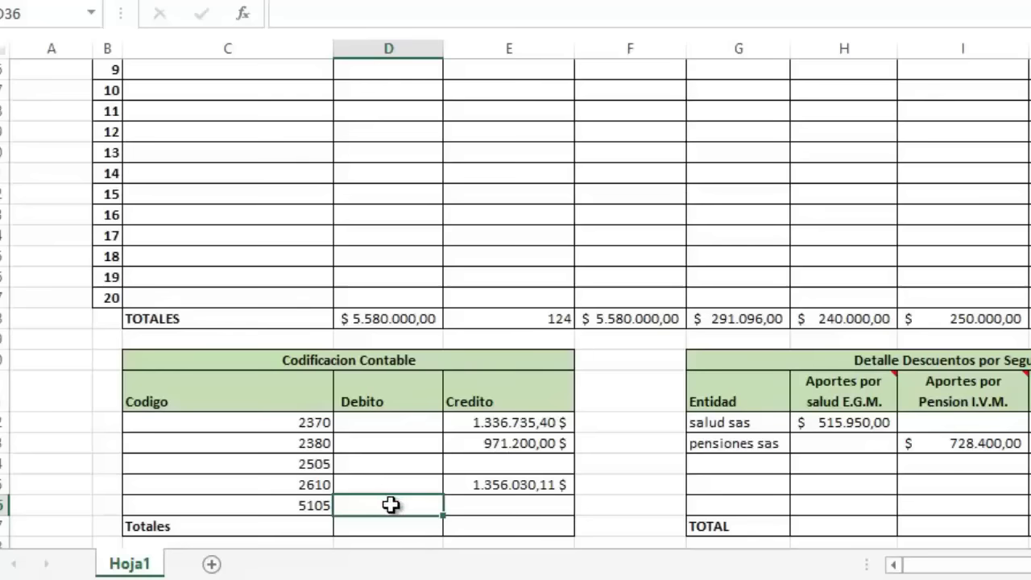
text(=)
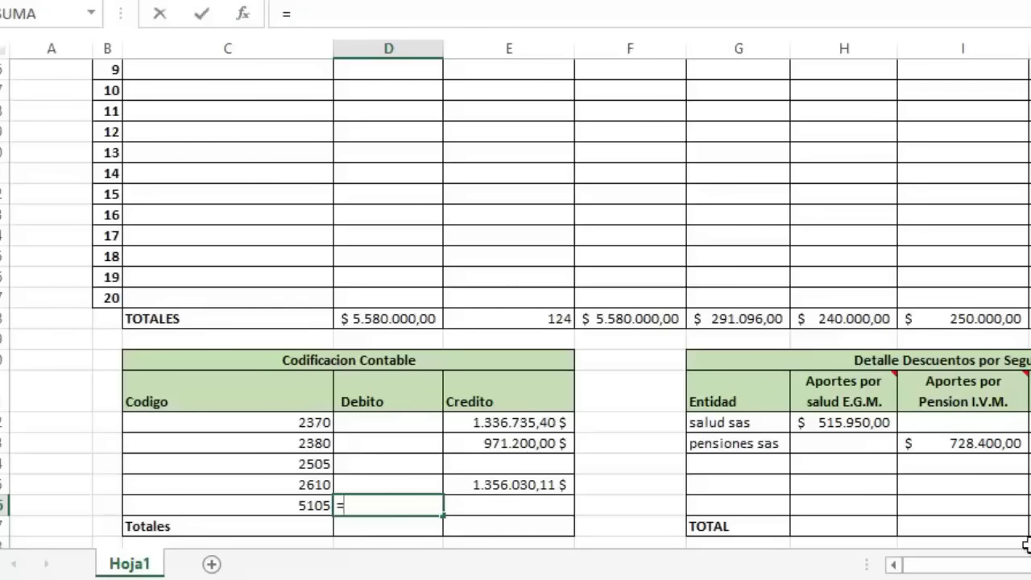
scroll(1026, 556, right, 5)
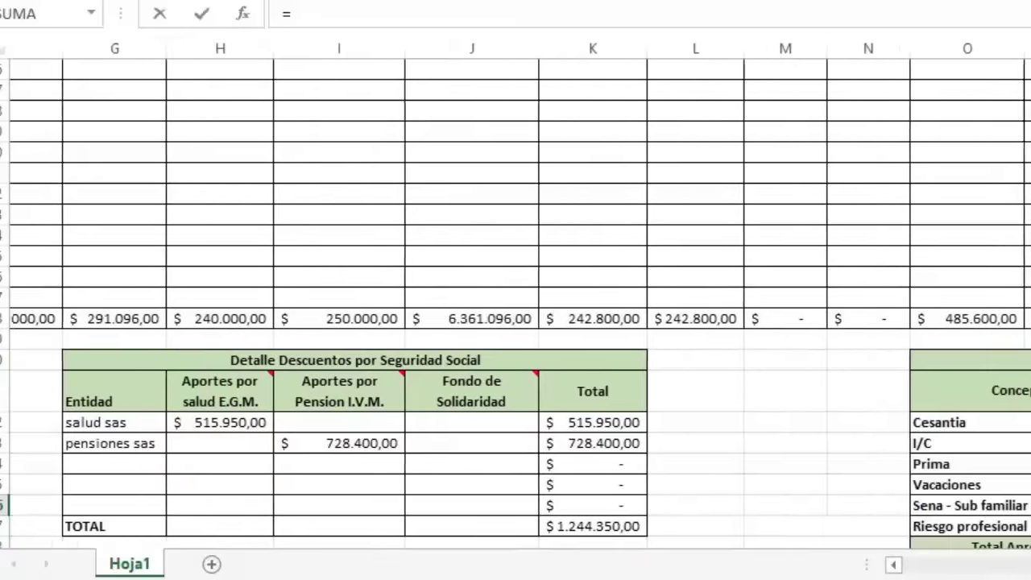
scroll(516, 306, right, 3)
scroll(515, 306, down, 2)
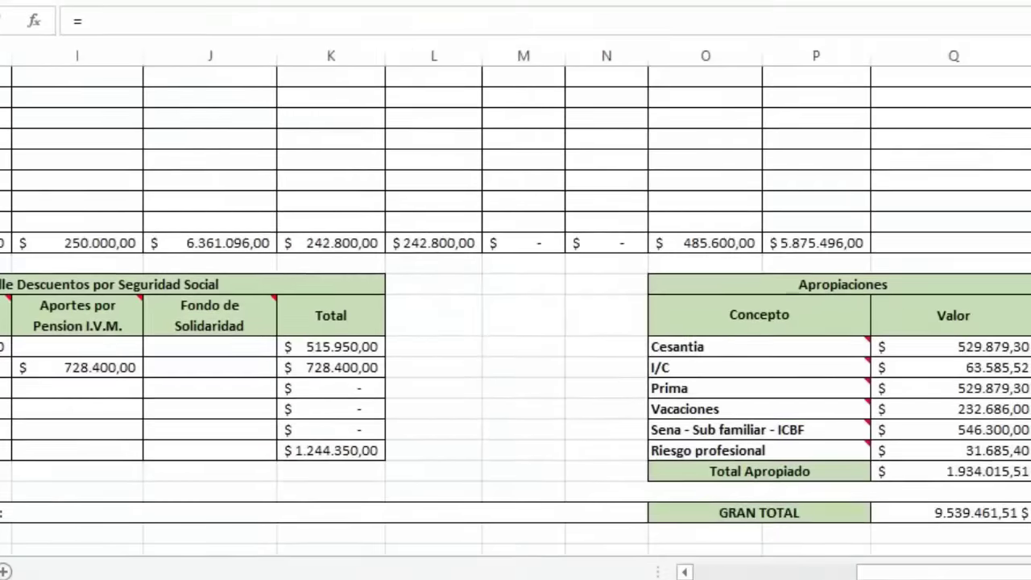
click(1019, 520)
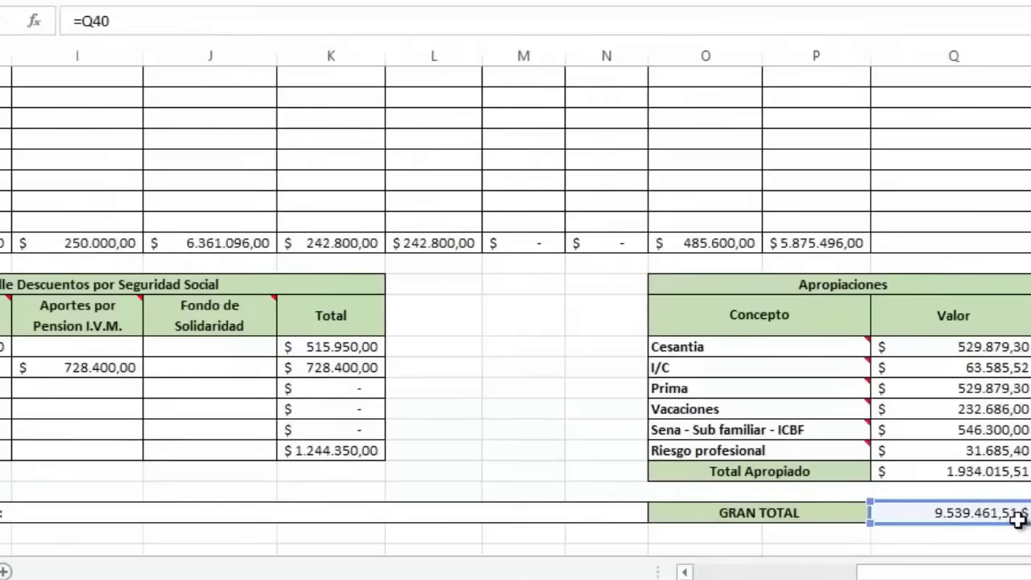
key(Return)
drag(822, 572, 685, 572)
text(=)
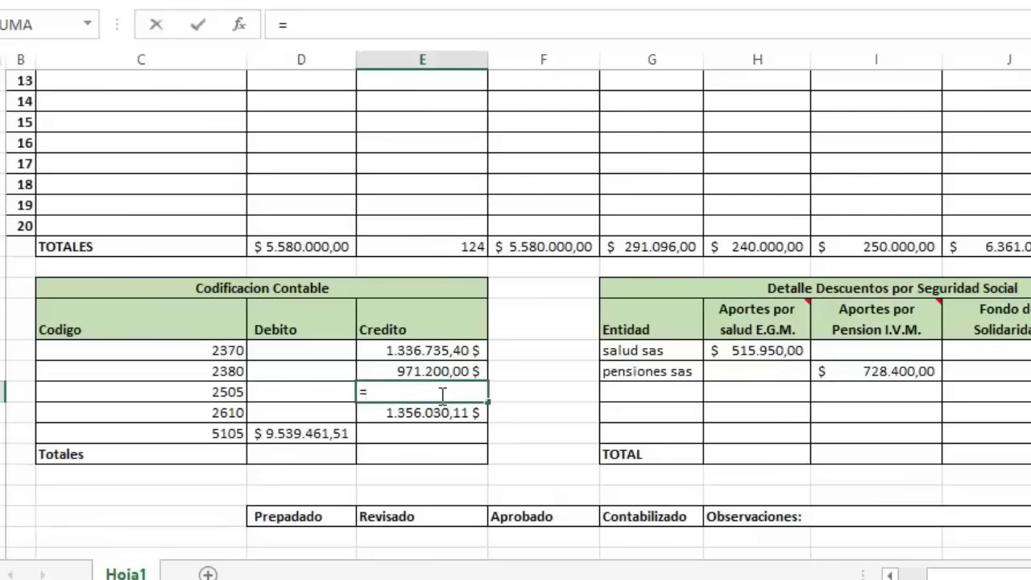
Step: Enter =D36-E32-E33-E35 as account 2505's Credito, giving 5.875.496,00 $
click(303, 434)
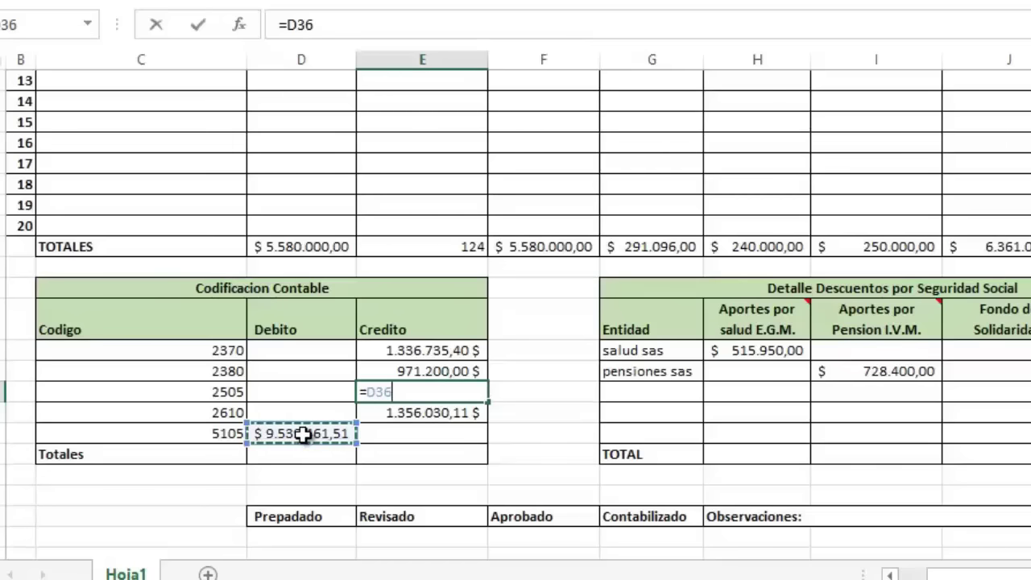
text(-)
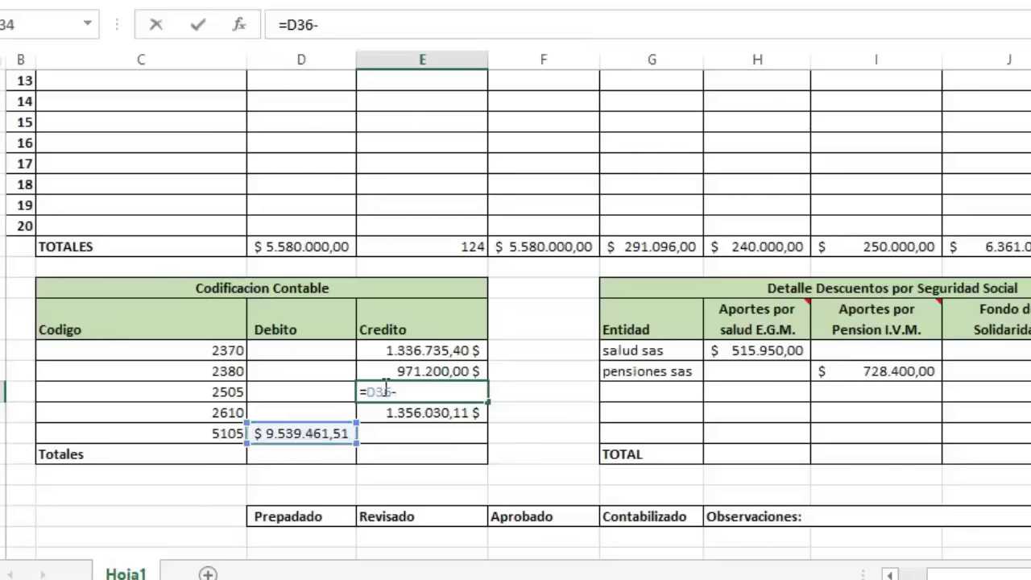
click(394, 352)
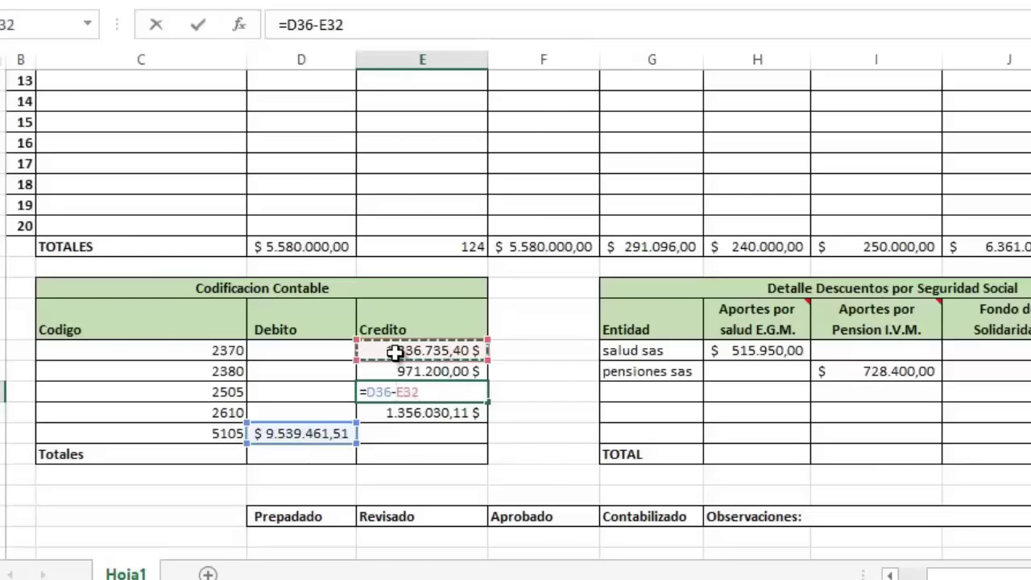
text(-)
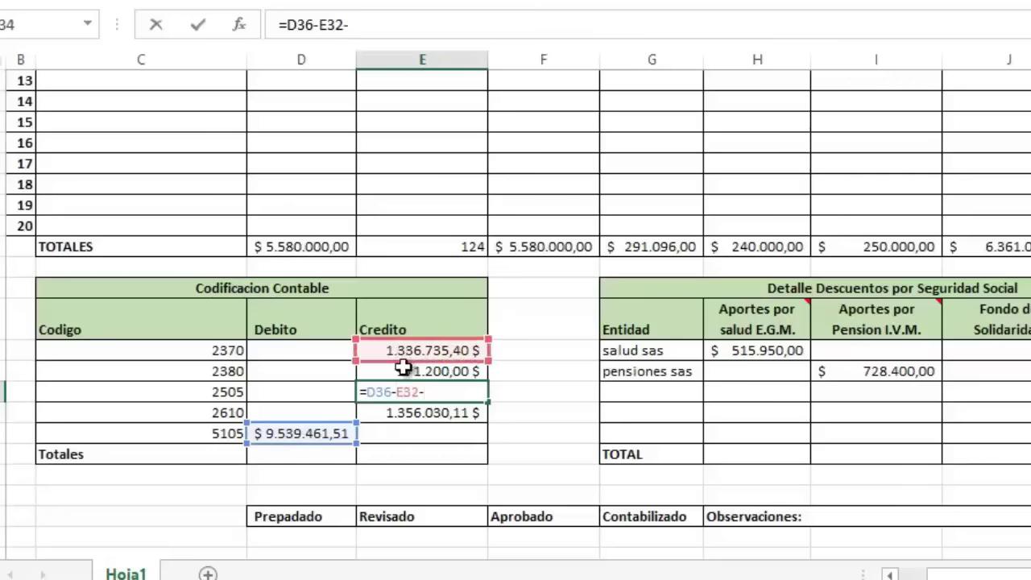
click(403, 369)
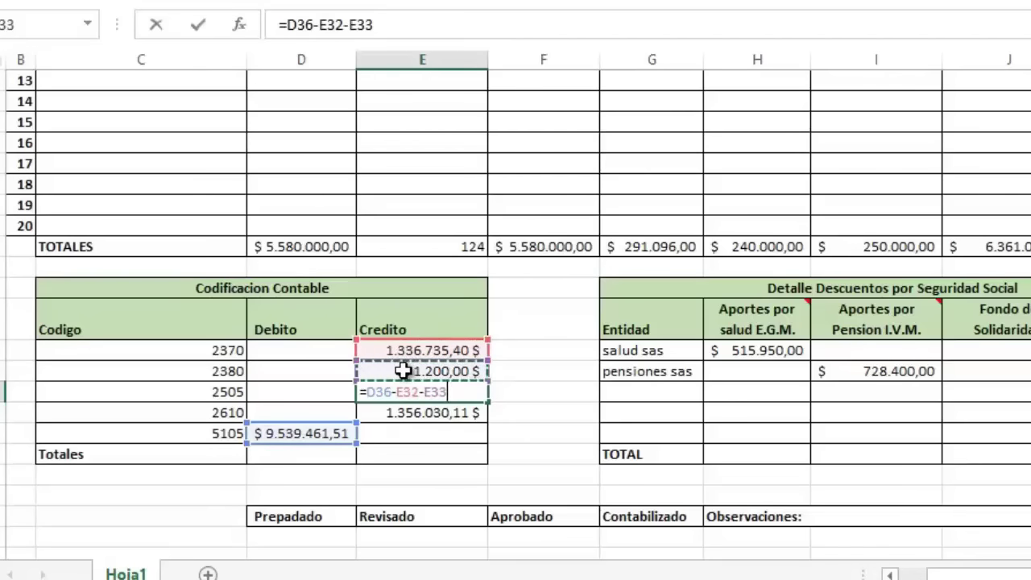
text(-)
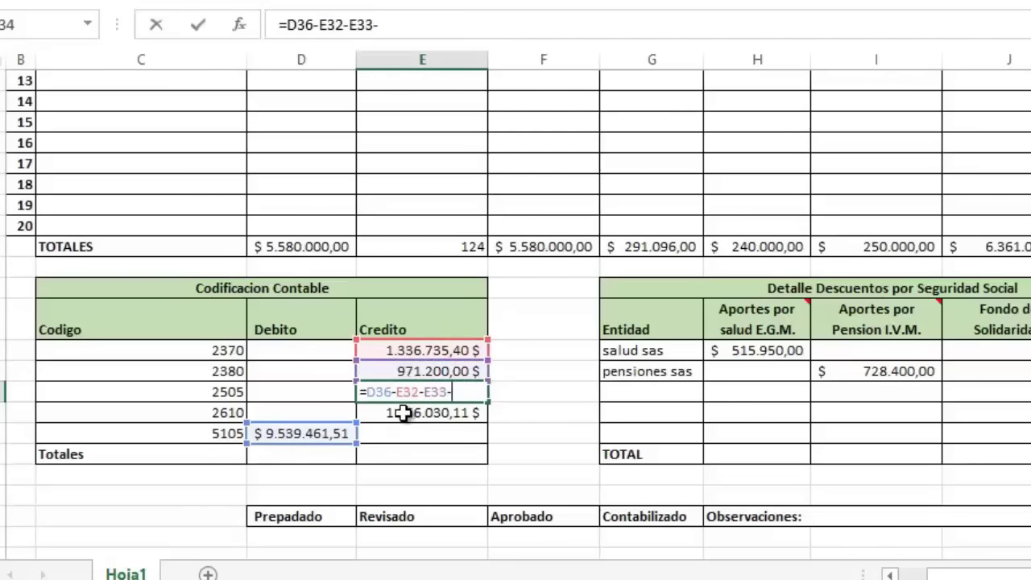
click(402, 413)
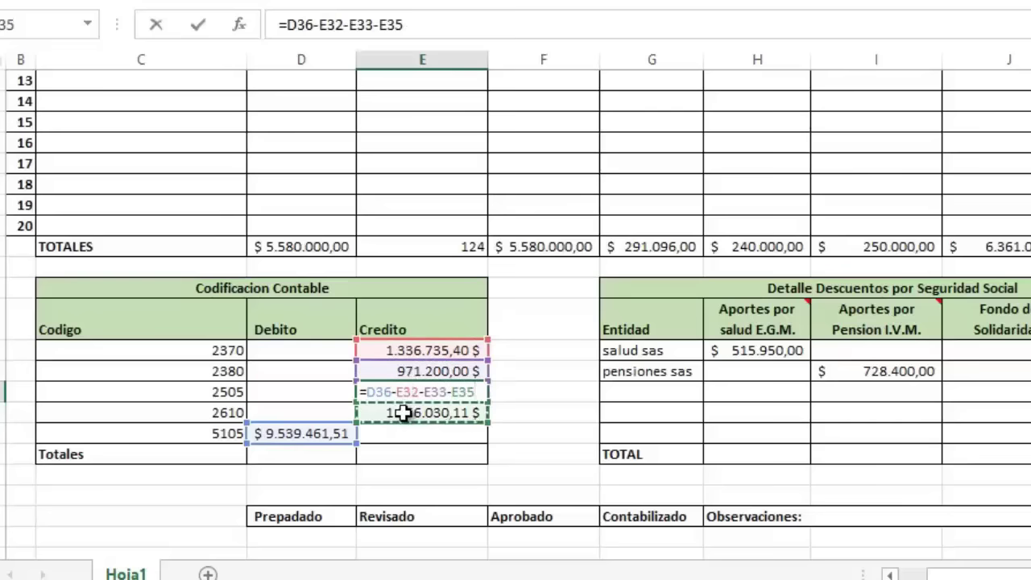
key(Return)
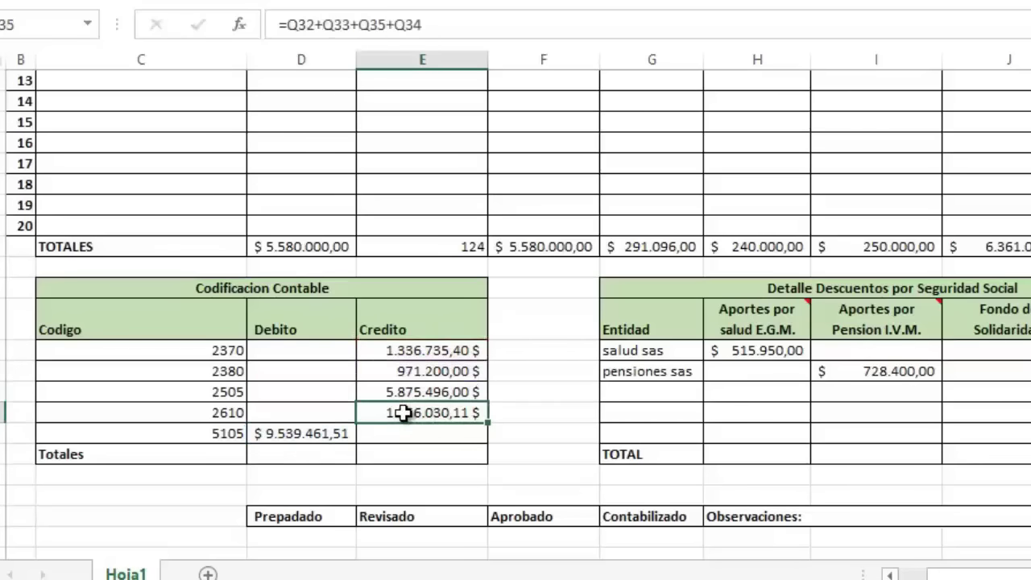
click(339, 453)
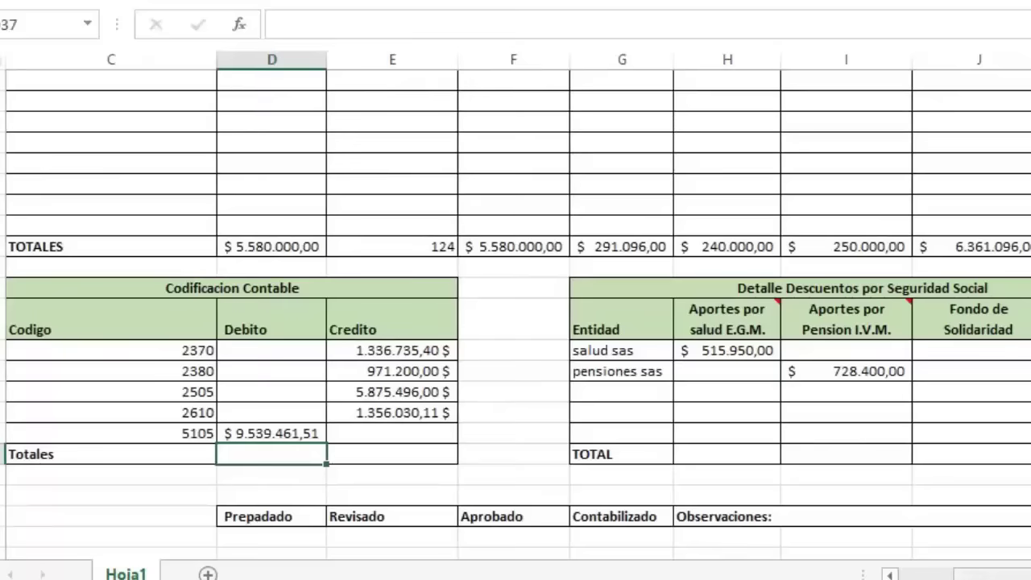
Step: Check the net pay total in P28 against the 2505 credit amount
scroll(516, 314, right, 1)
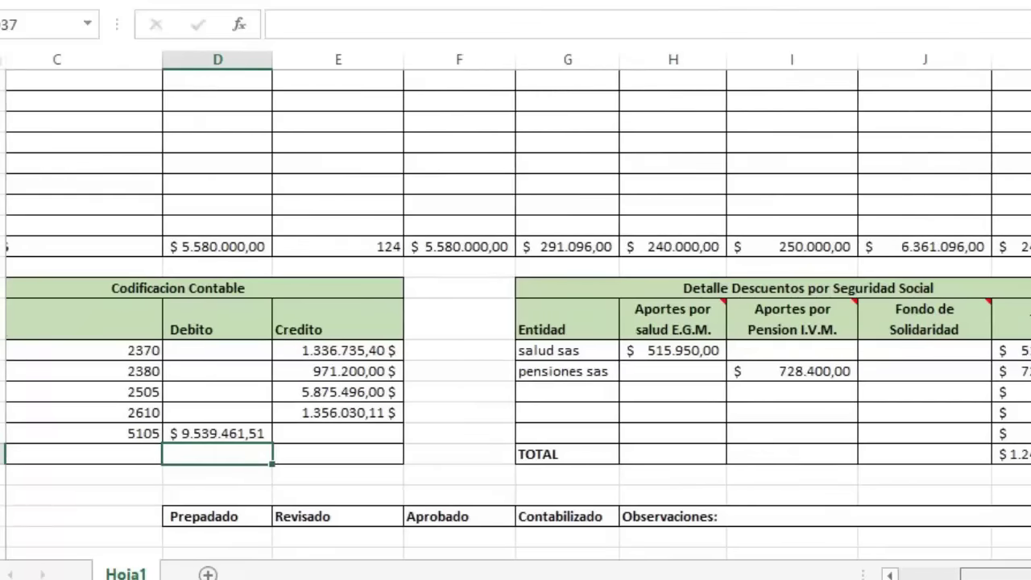
scroll(515, 315, right, 3)
scroll(516, 314, right, 2)
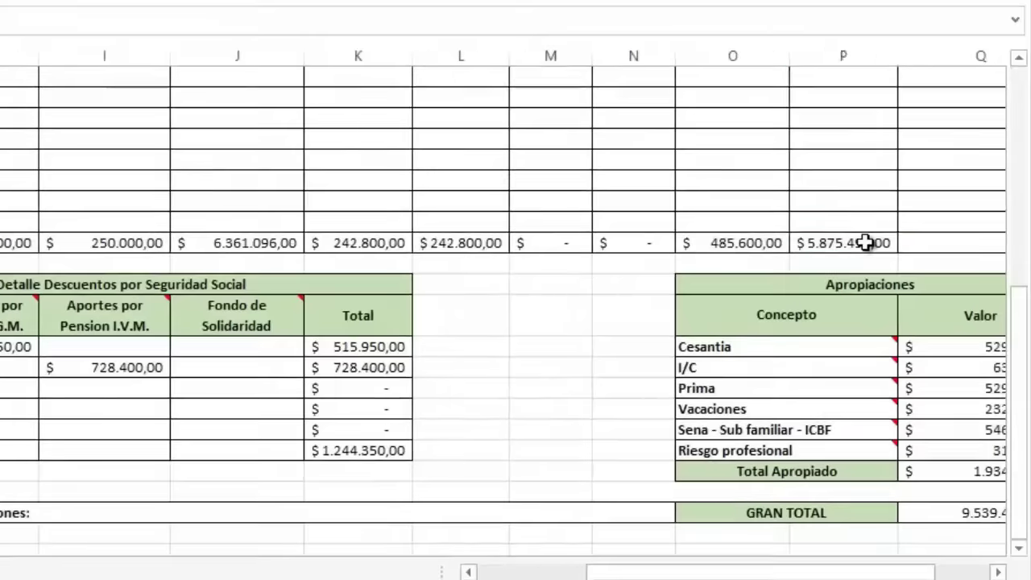
click(863, 237)
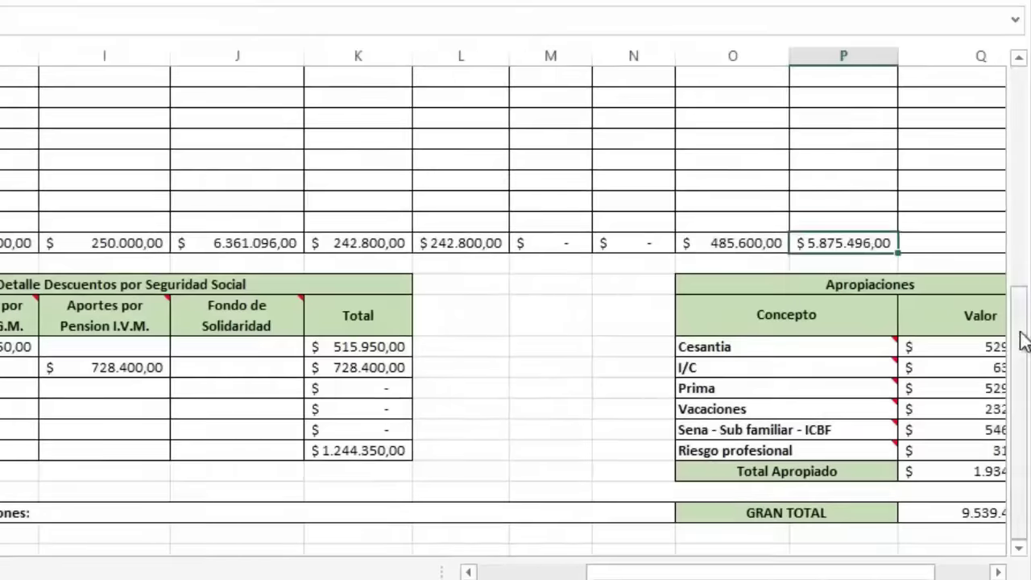
mouse_move(1021, 330)
mouse_down()
mouse_move(1029, 258)
mouse_move(632, 568)
mouse_move(484, 571)
mouse_up()
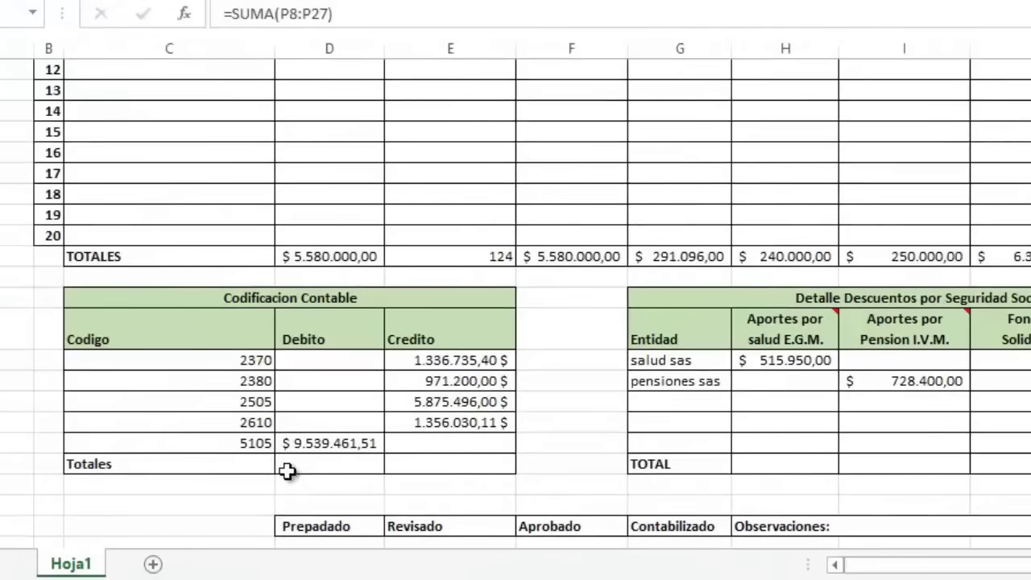
Step: Enter =SUMA(D32:D36) in D37 to total the Debito column
click(295, 466)
text(=)
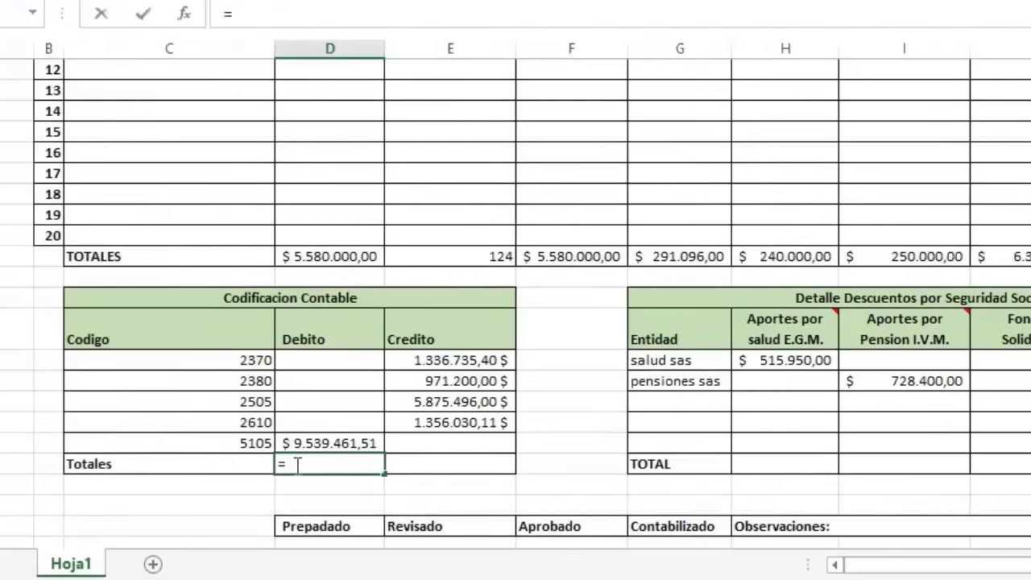
text(sum)
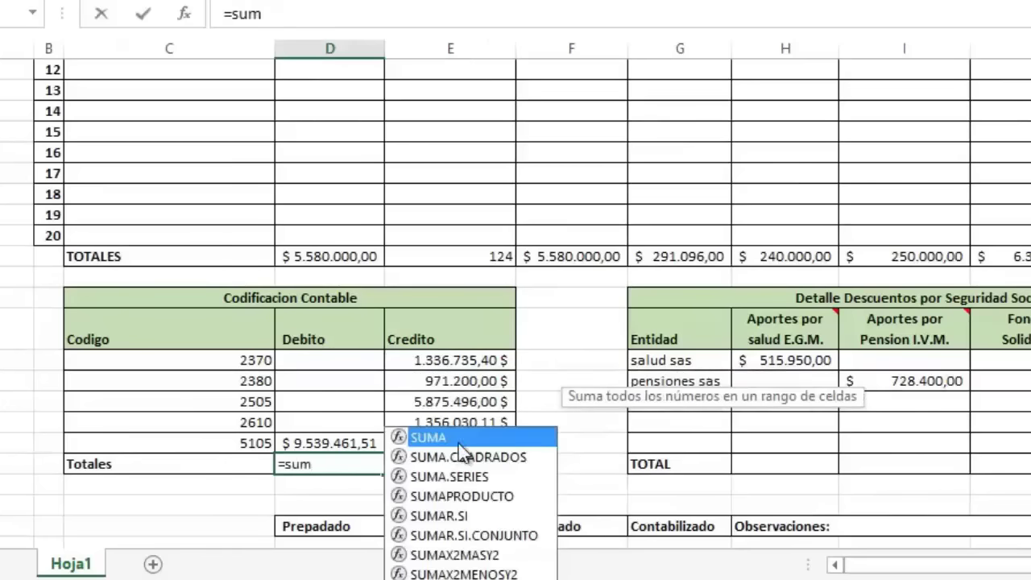
double_click(459, 439)
drag(334, 361, 334, 440)
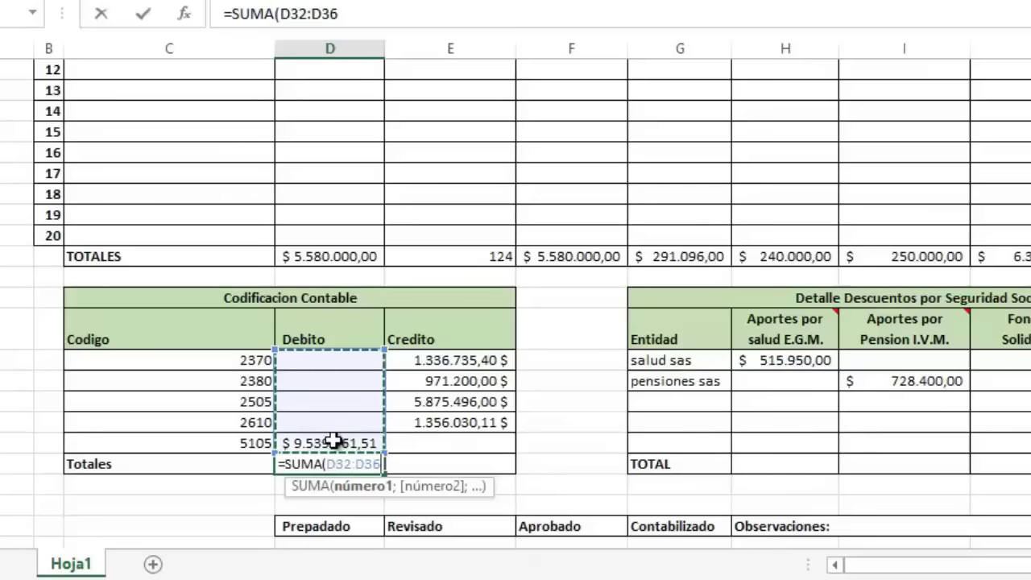
key(Return)
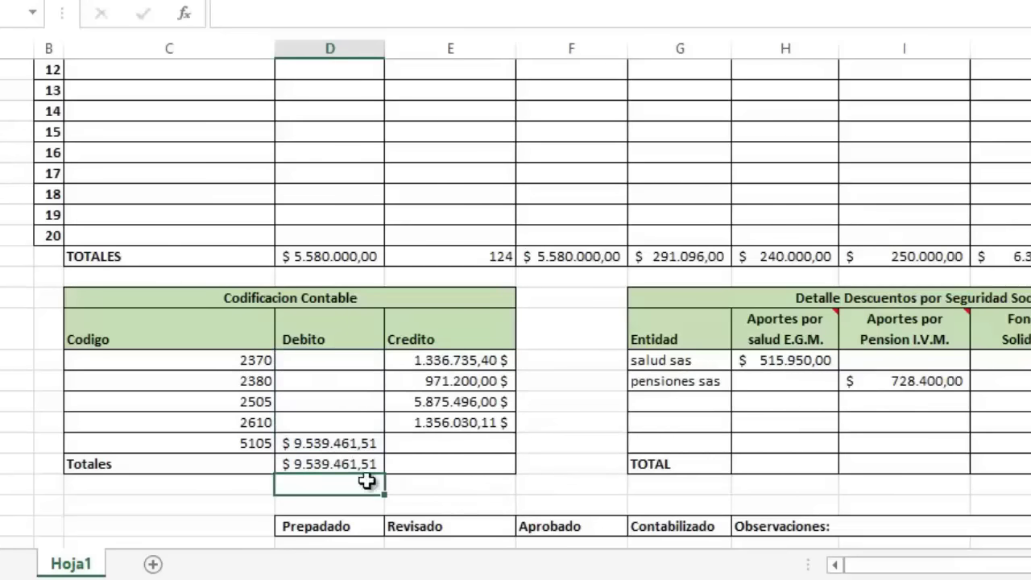
Step: Copy the D37 total formula across to E37 for the Credito column
click(373, 470)
drag(388, 476, 458, 472)
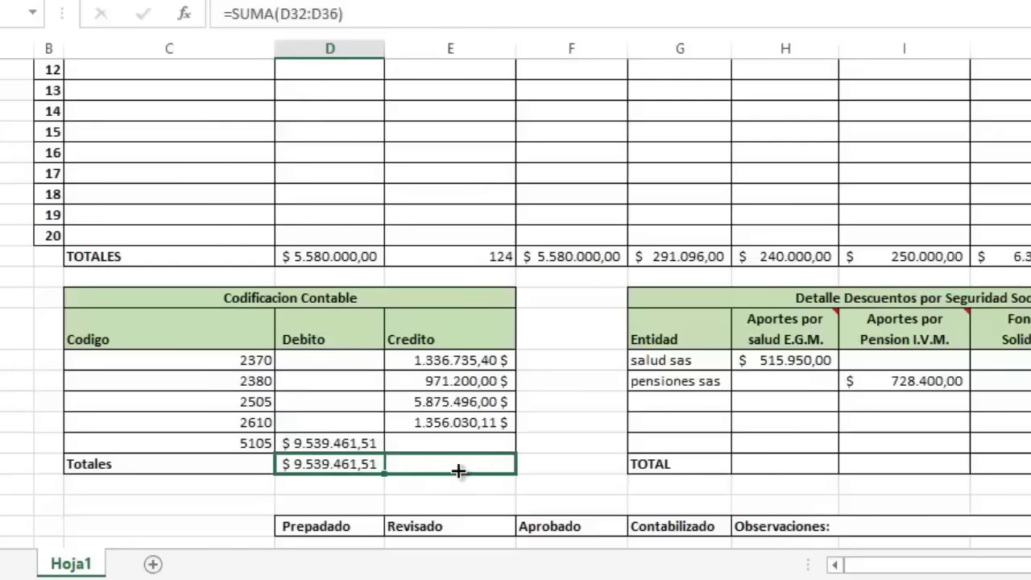
drag(458, 471, 457, 470)
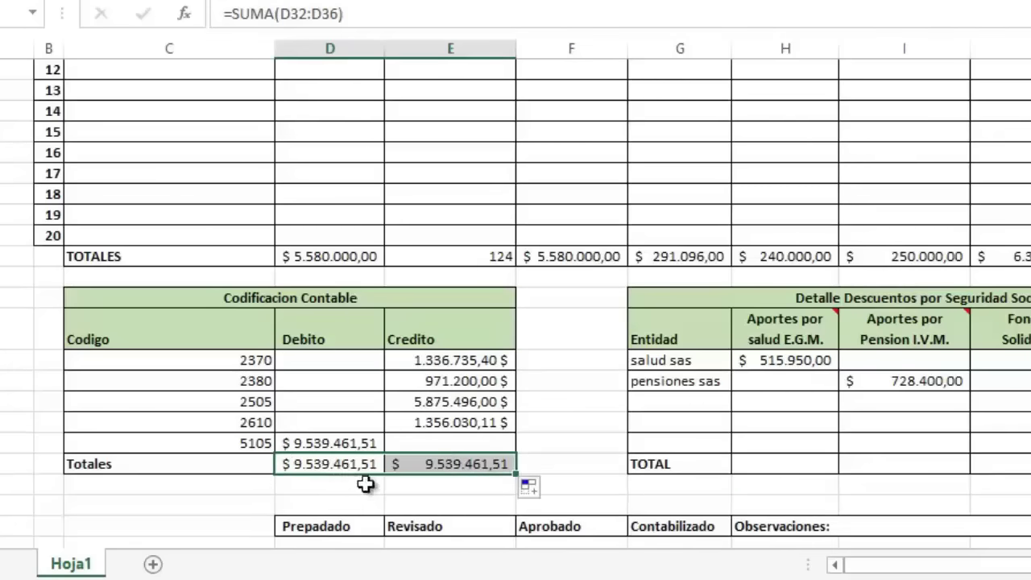
key(Down)
key(Right)
Step: Bold the D37:E37 Totales figures, both showing $ 9.539.461,51
drag(290, 462, 441, 472)
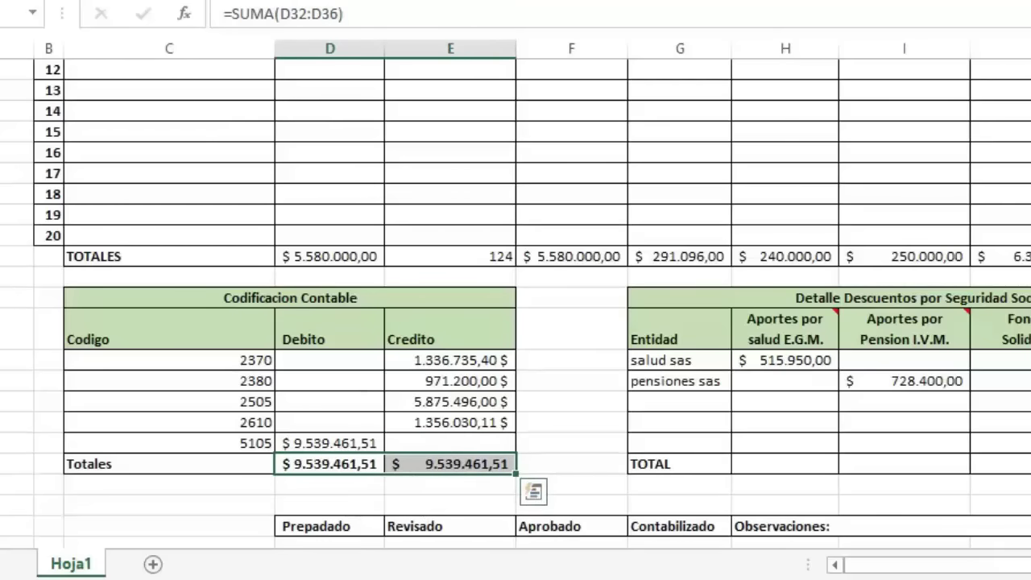
click(580, 501)
click(318, 522)
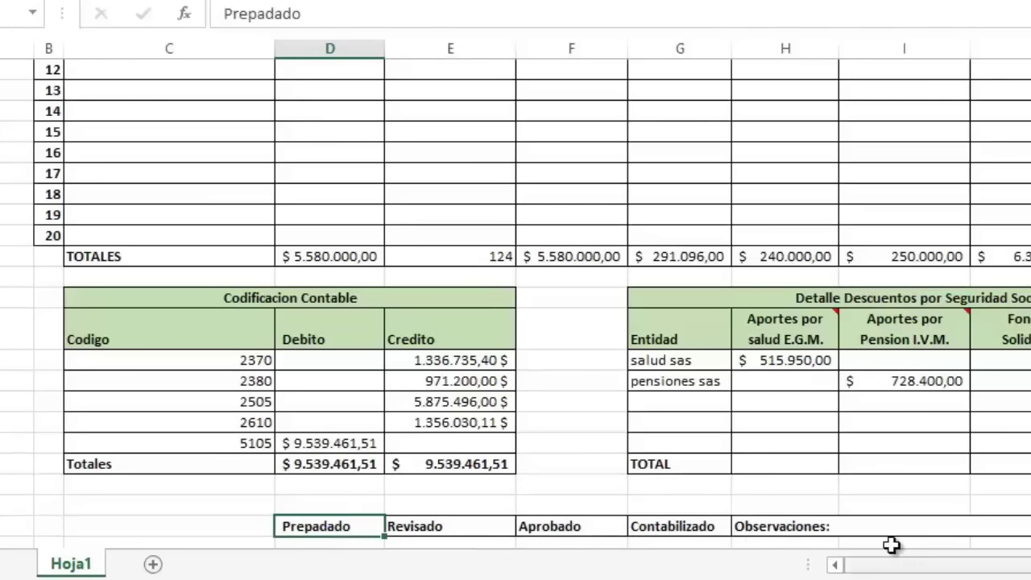
mouse_move(897, 568)
mouse_down()
mouse_move(967, 574)
mouse_move(904, 569)
mouse_up()
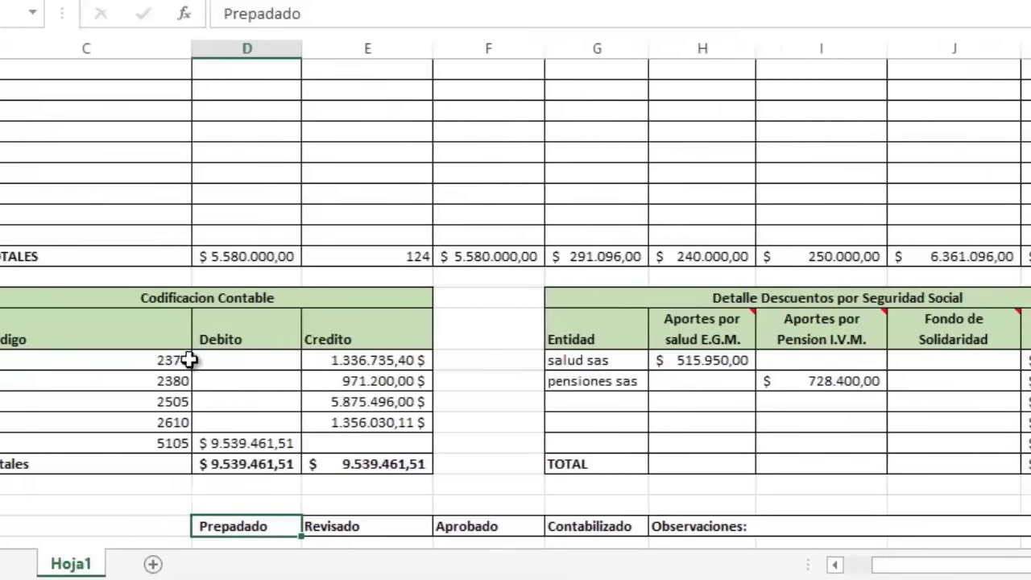